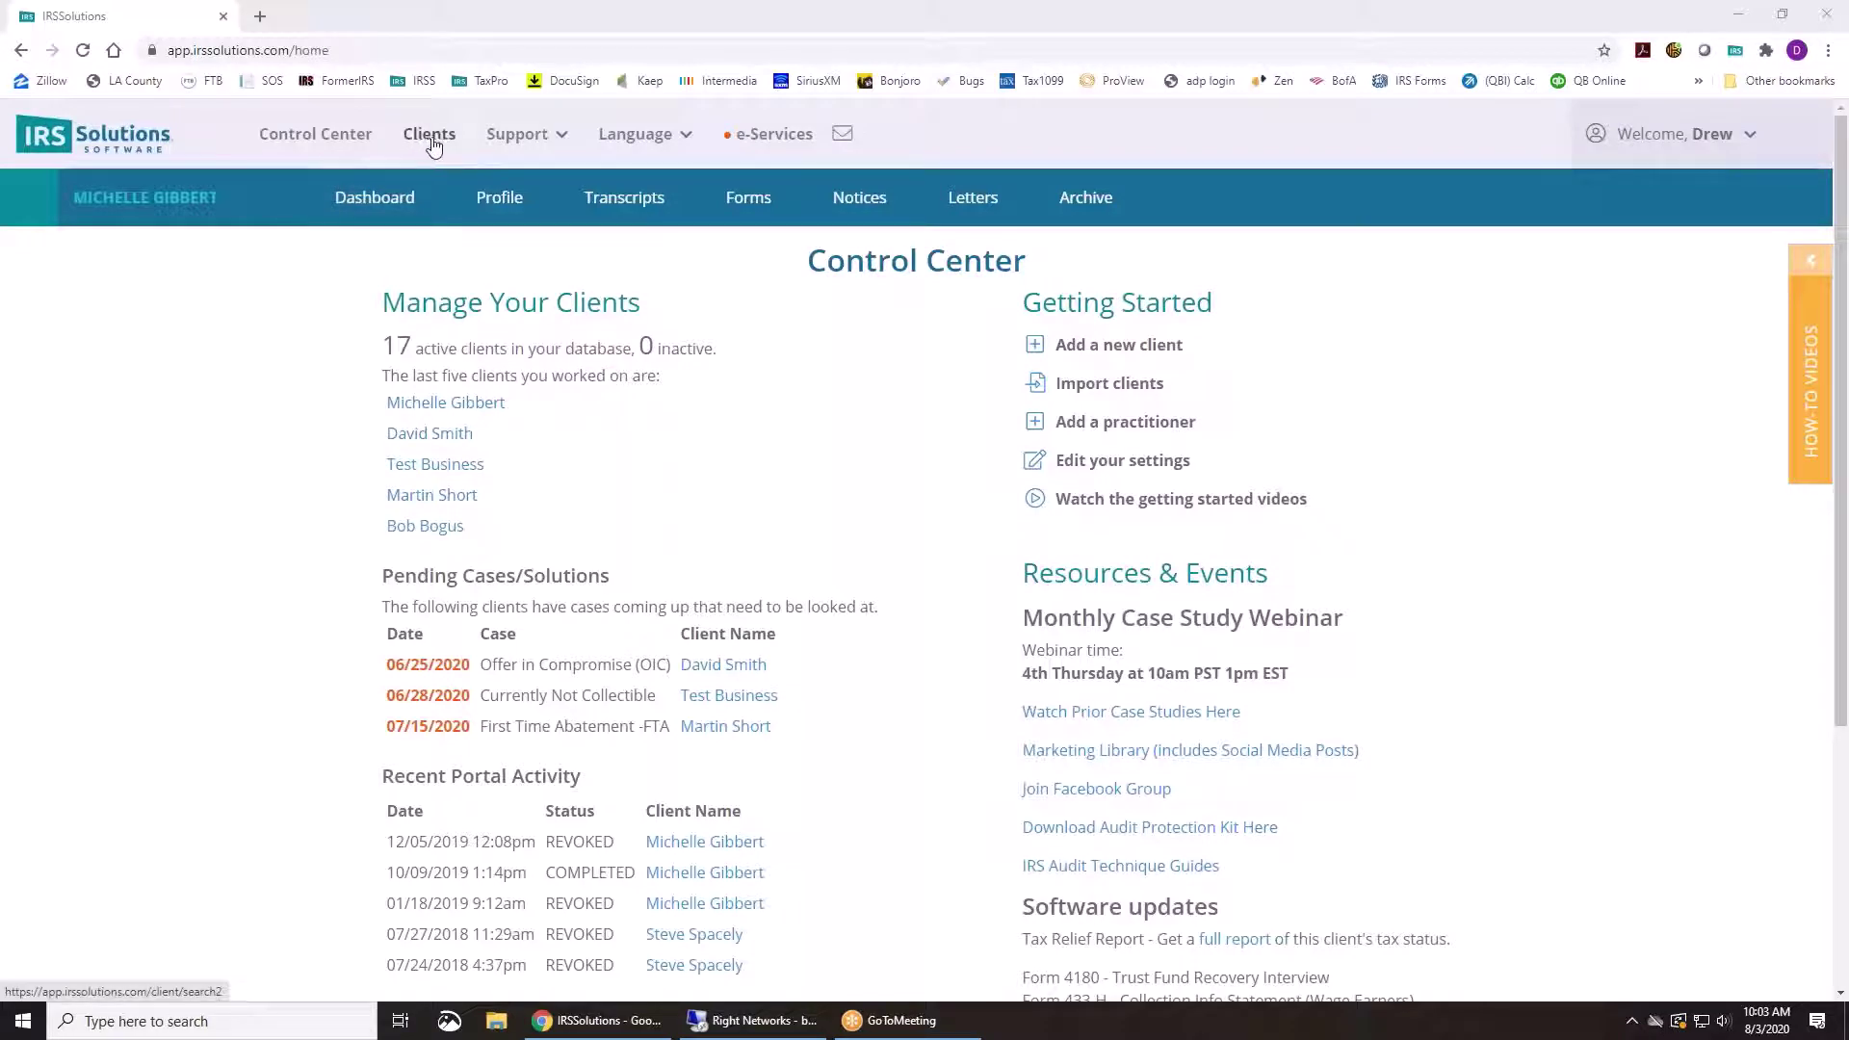
# Start and abandon a new client, view practitioner and LETTERS settings, then return to Control Center
pyautogui.click(1034, 350)
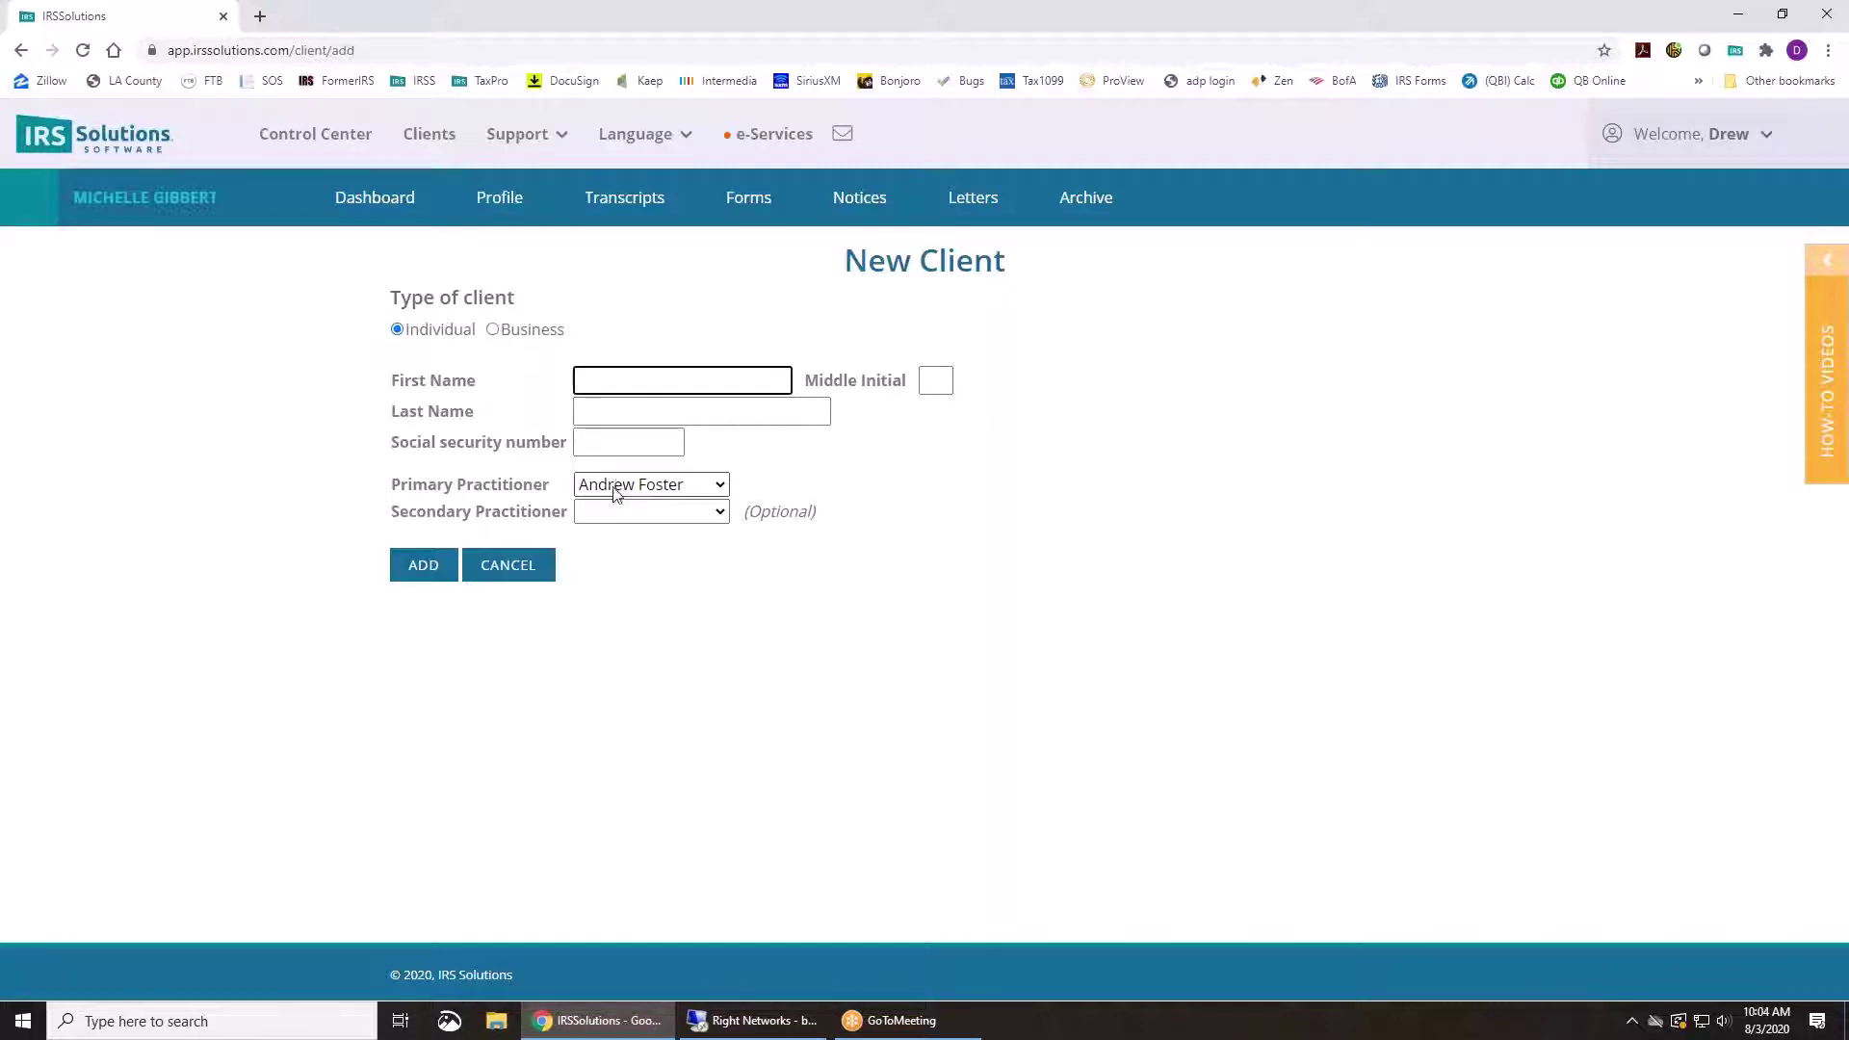
pyautogui.click(518, 568)
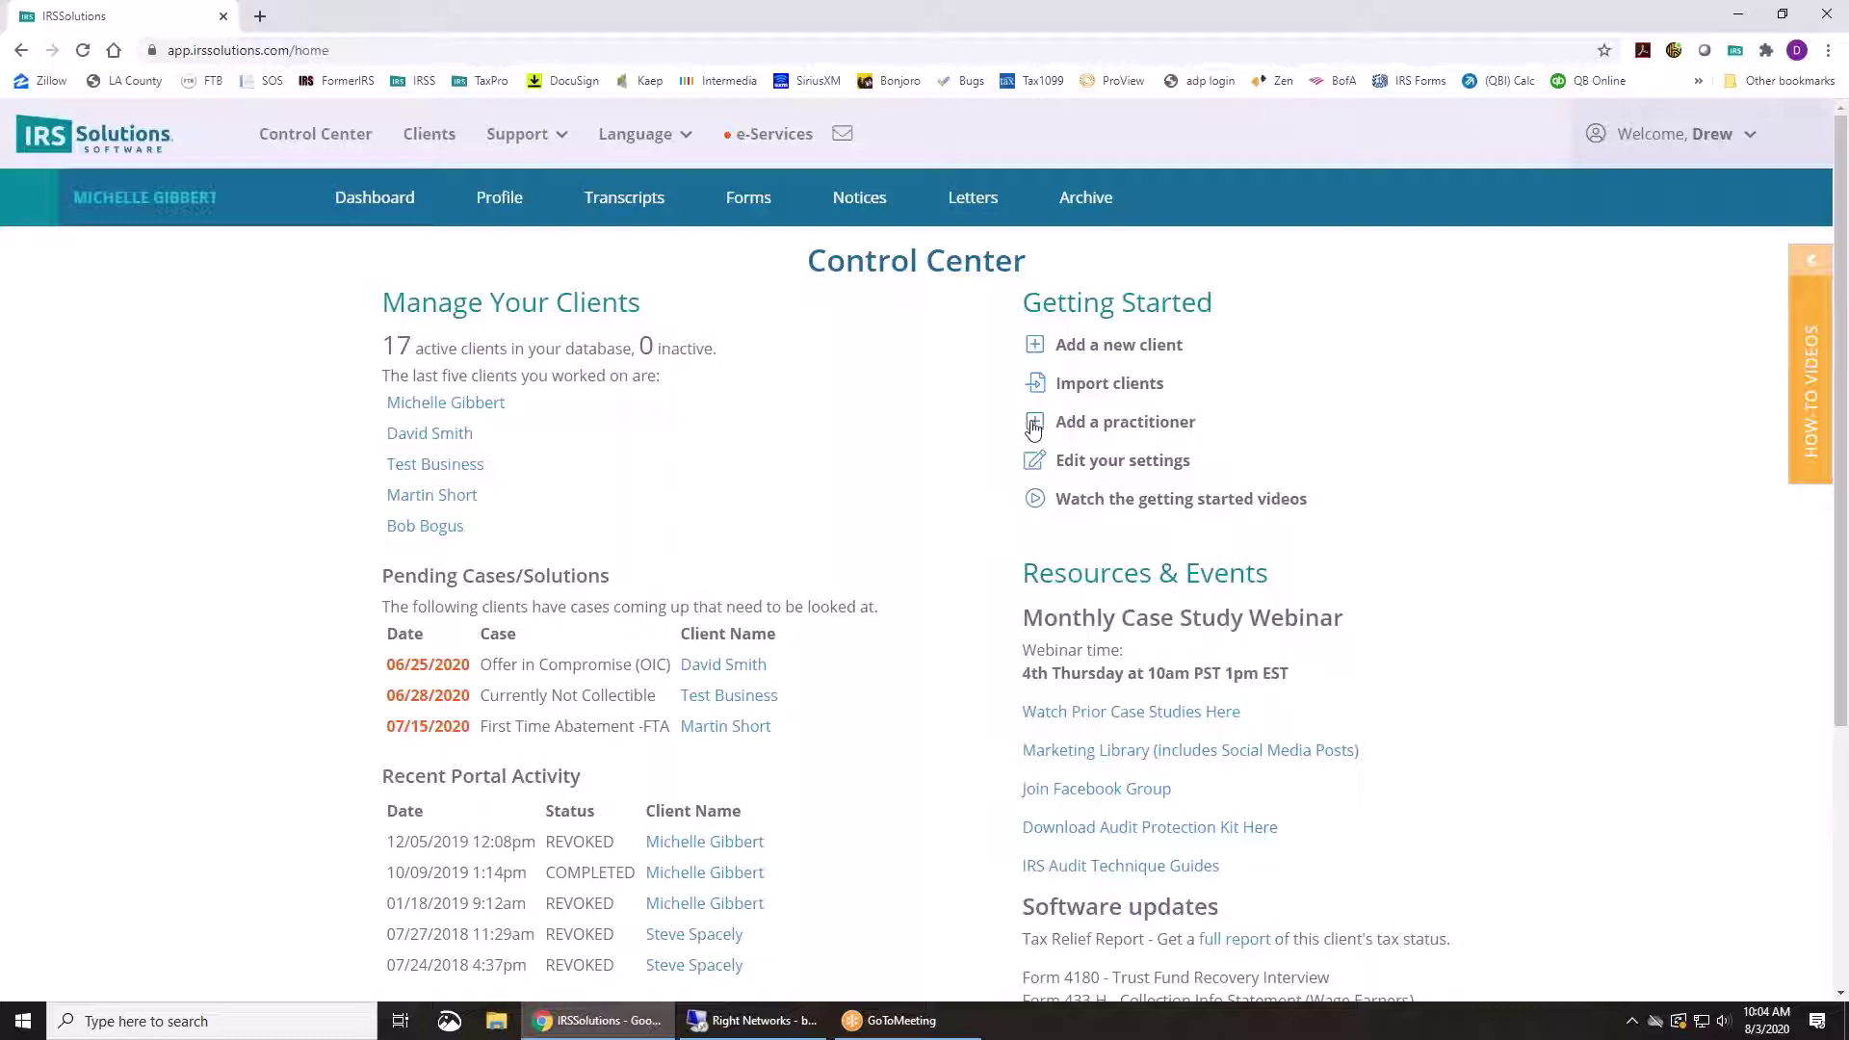
pyautogui.click(1033, 427)
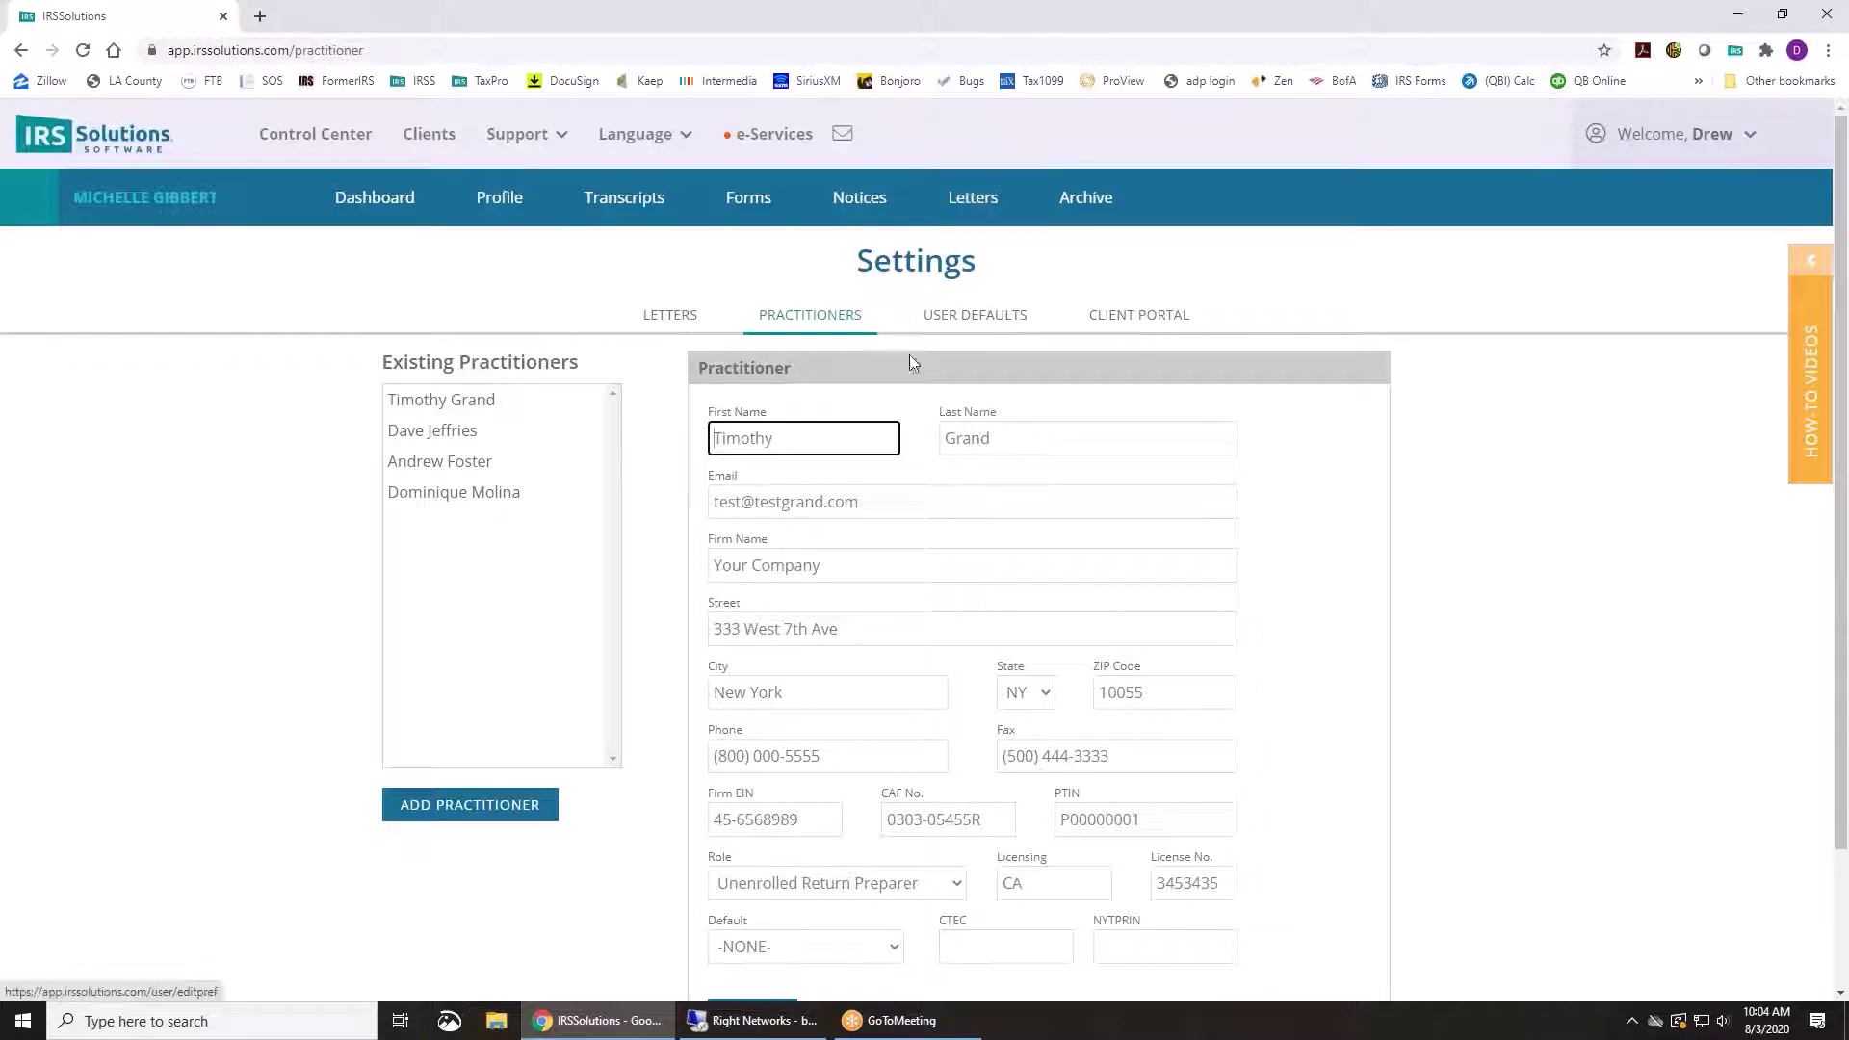
pyautogui.click(668, 316)
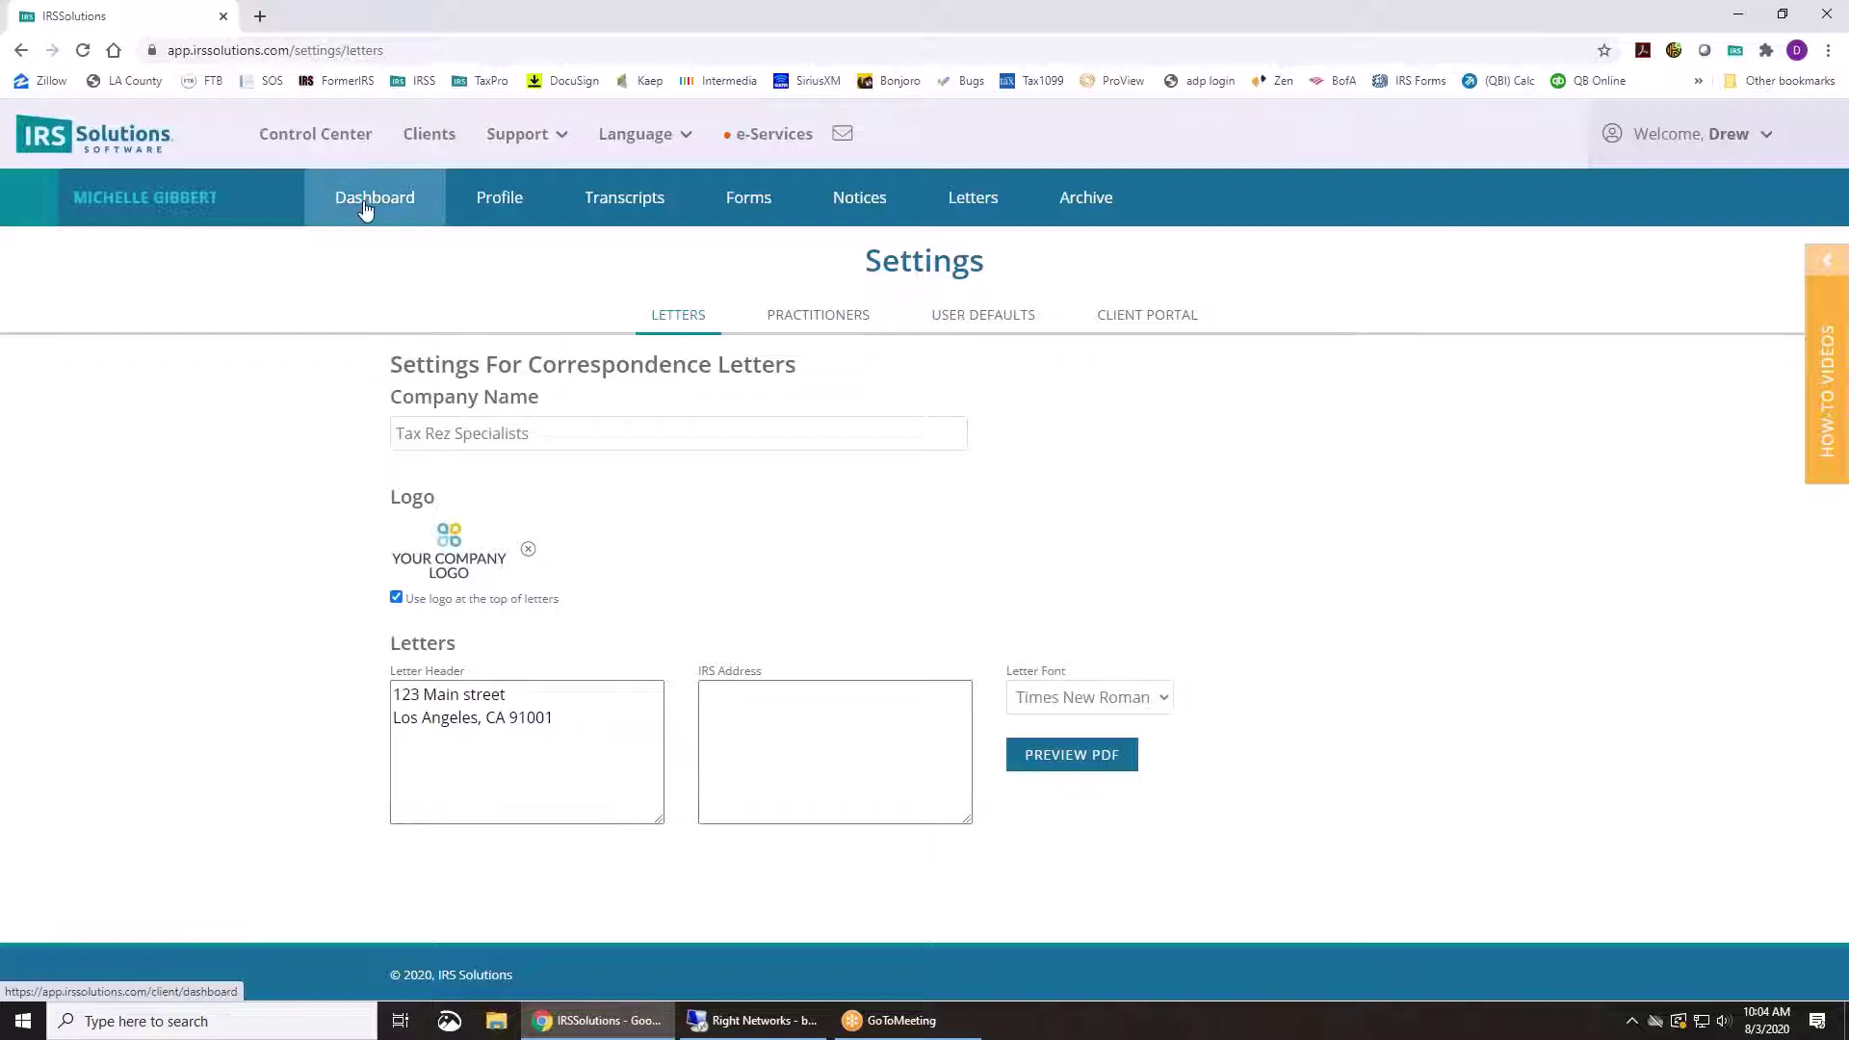
pyautogui.click(356, 149)
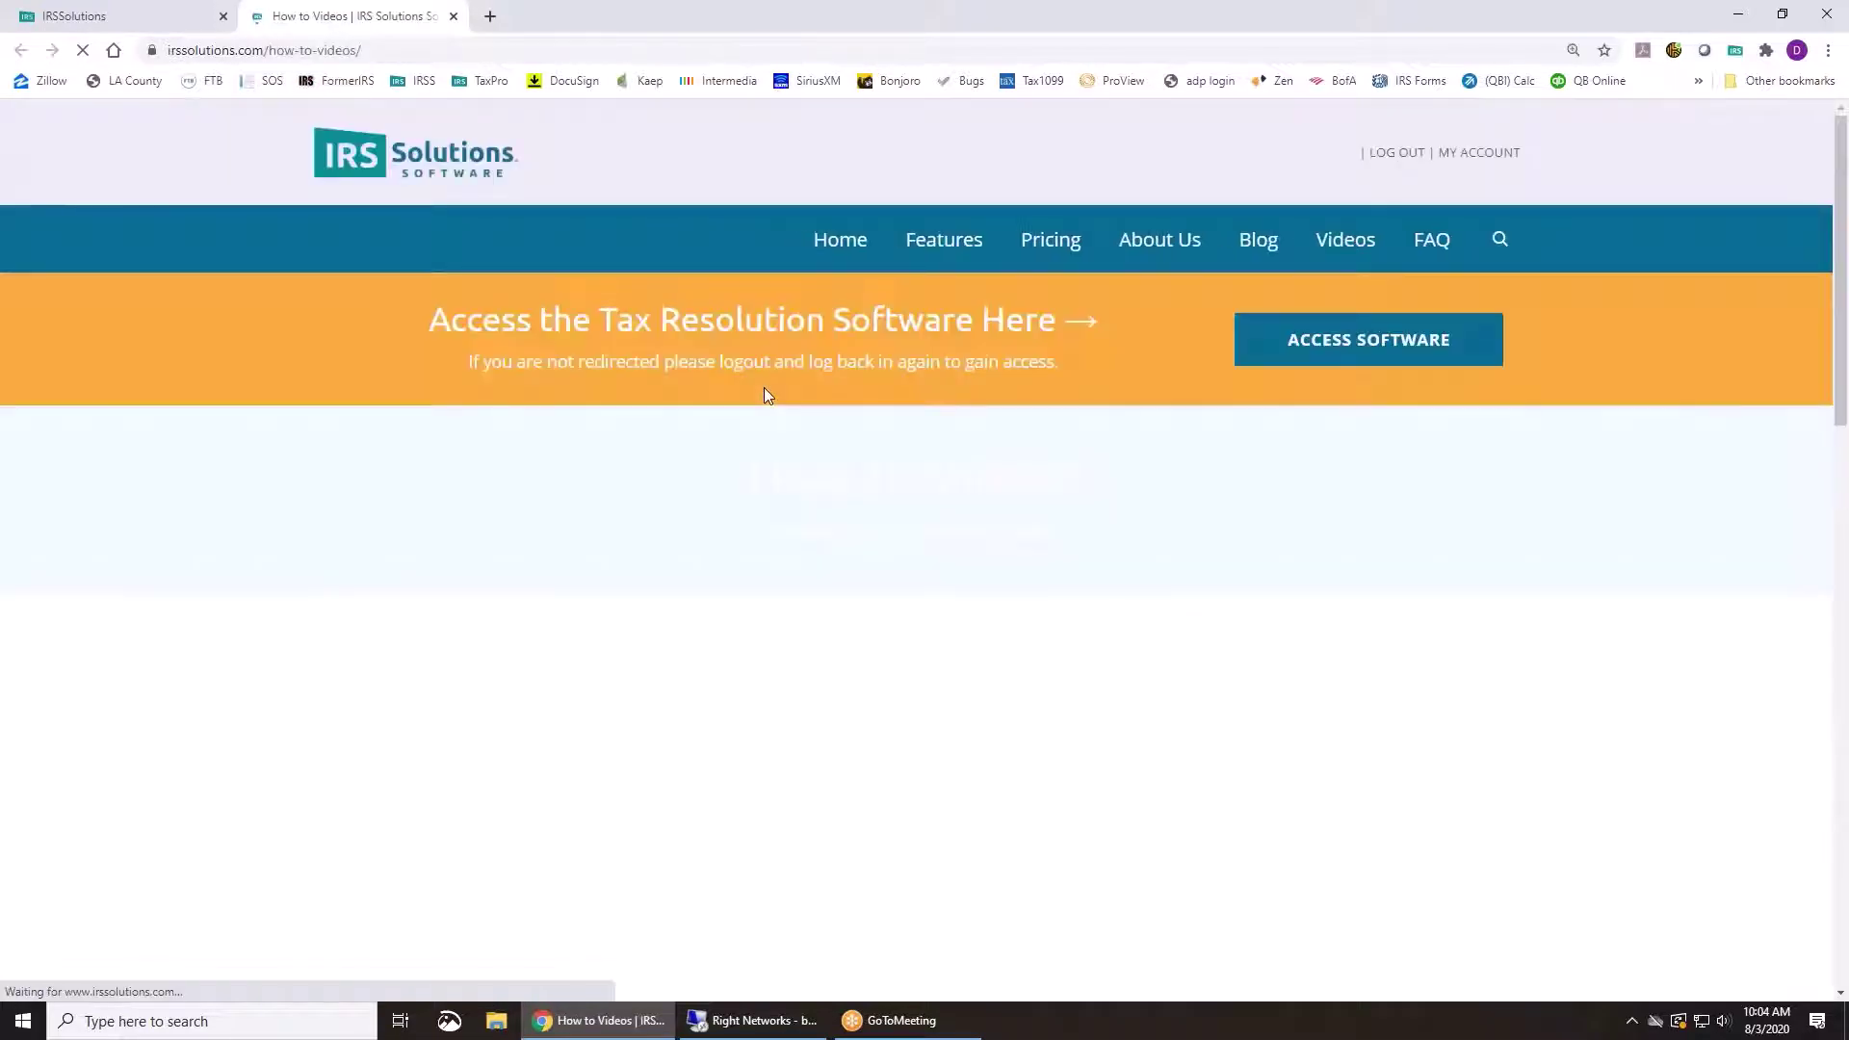
# Scroll through the How to Videos tutorial grid, then go back to the IRSSolutions app tab
pyautogui.scroll(-5, 616, 597)
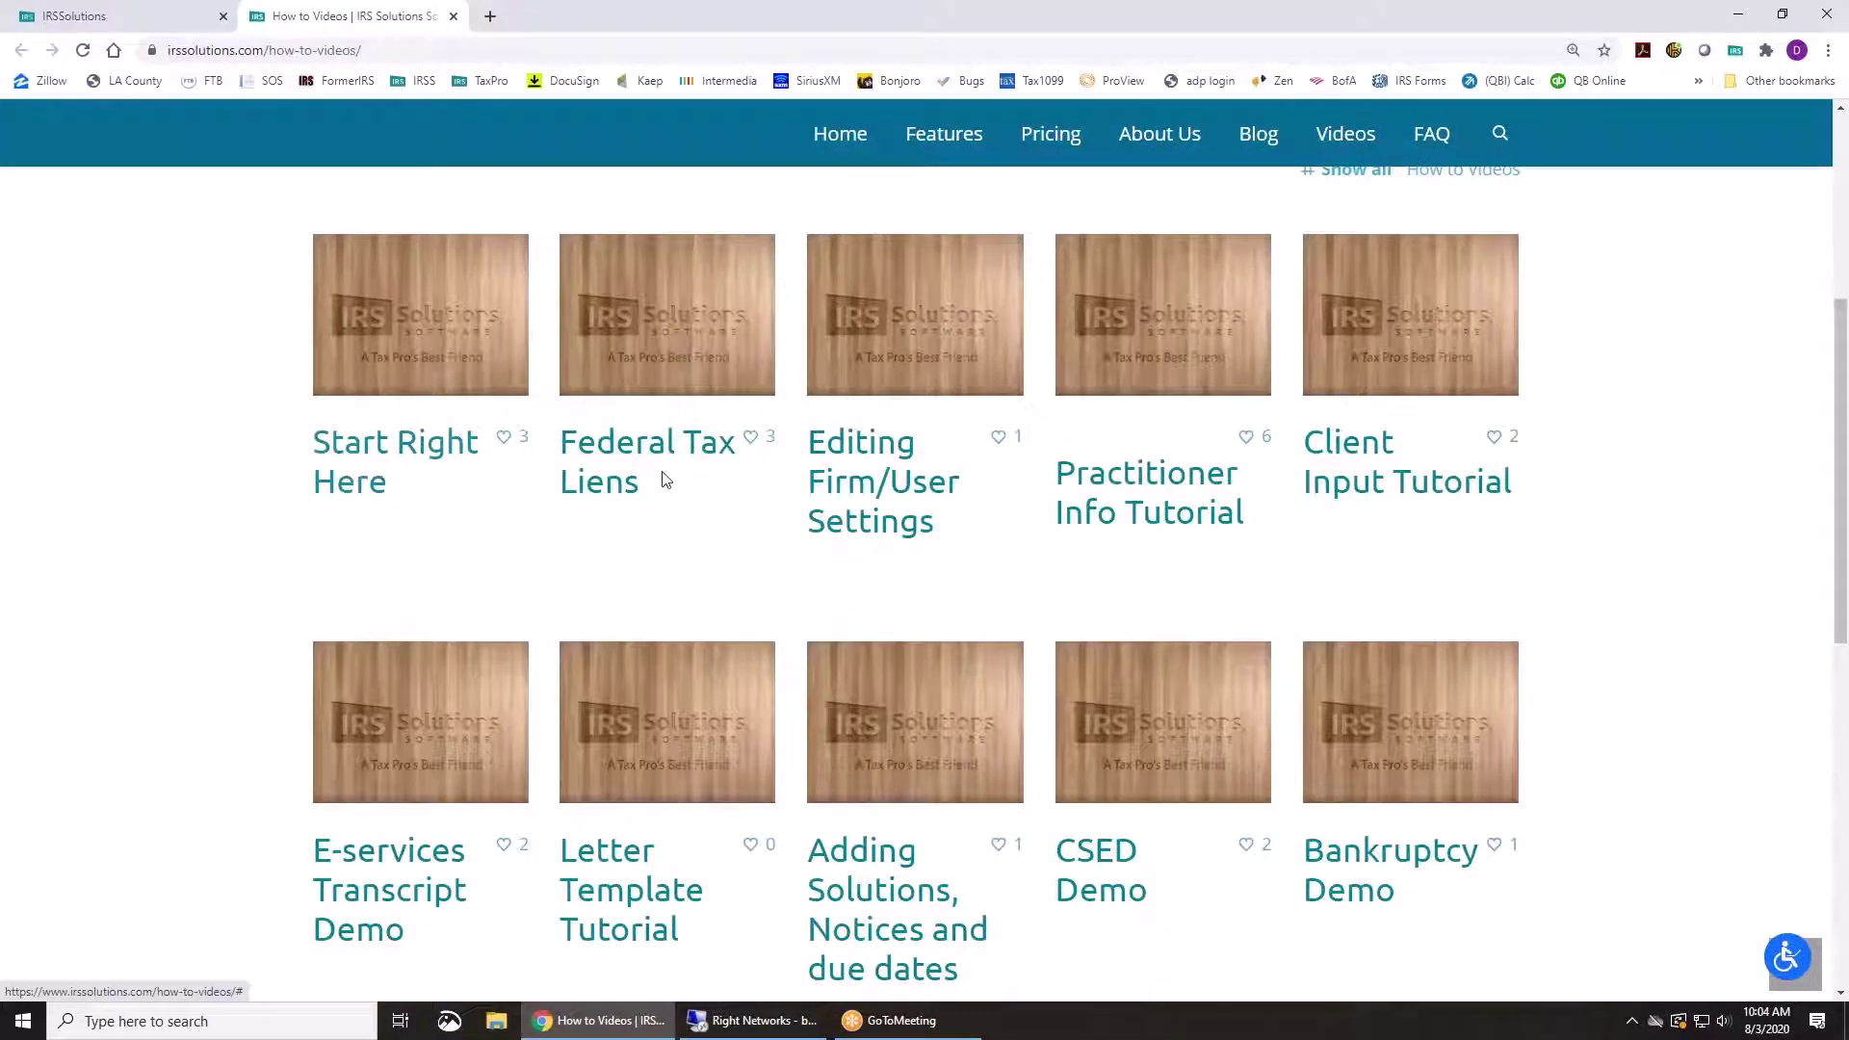
pyautogui.scroll(-2, 1143, 508)
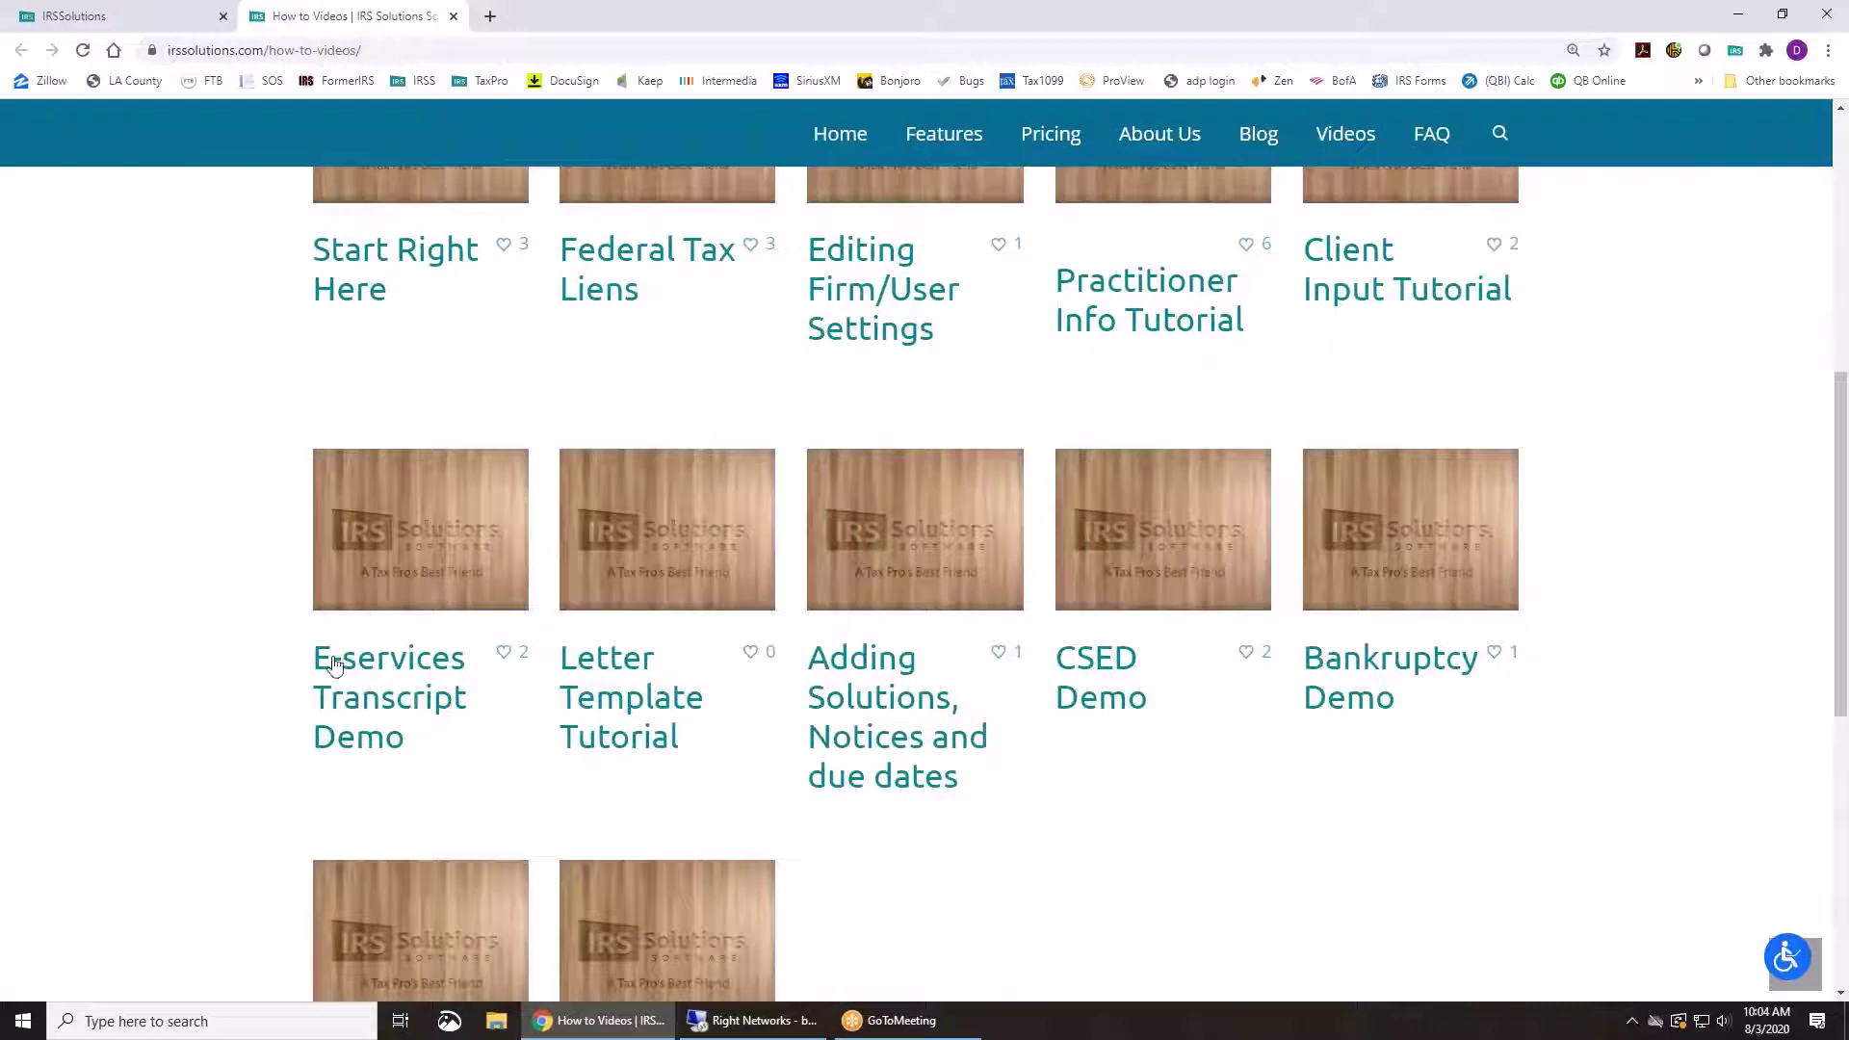
pyautogui.scroll(3, 55, 115)
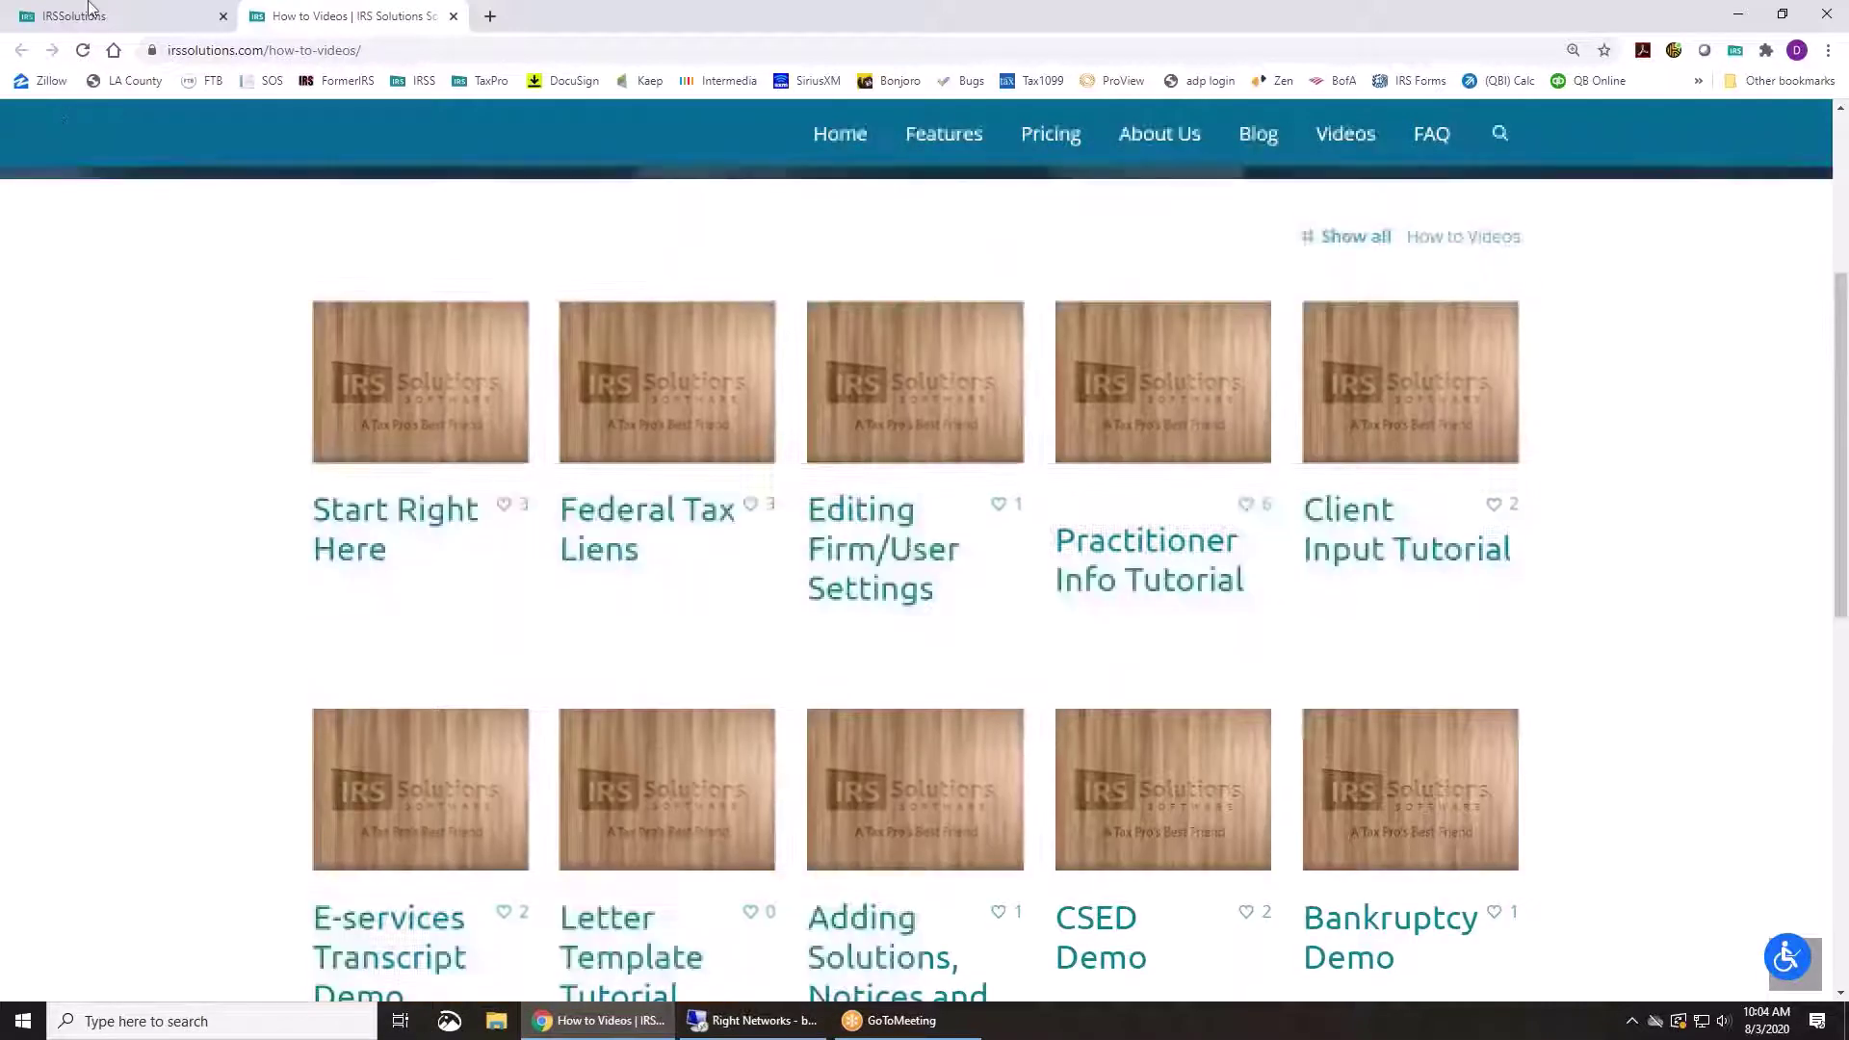
pyautogui.click(134, 17)
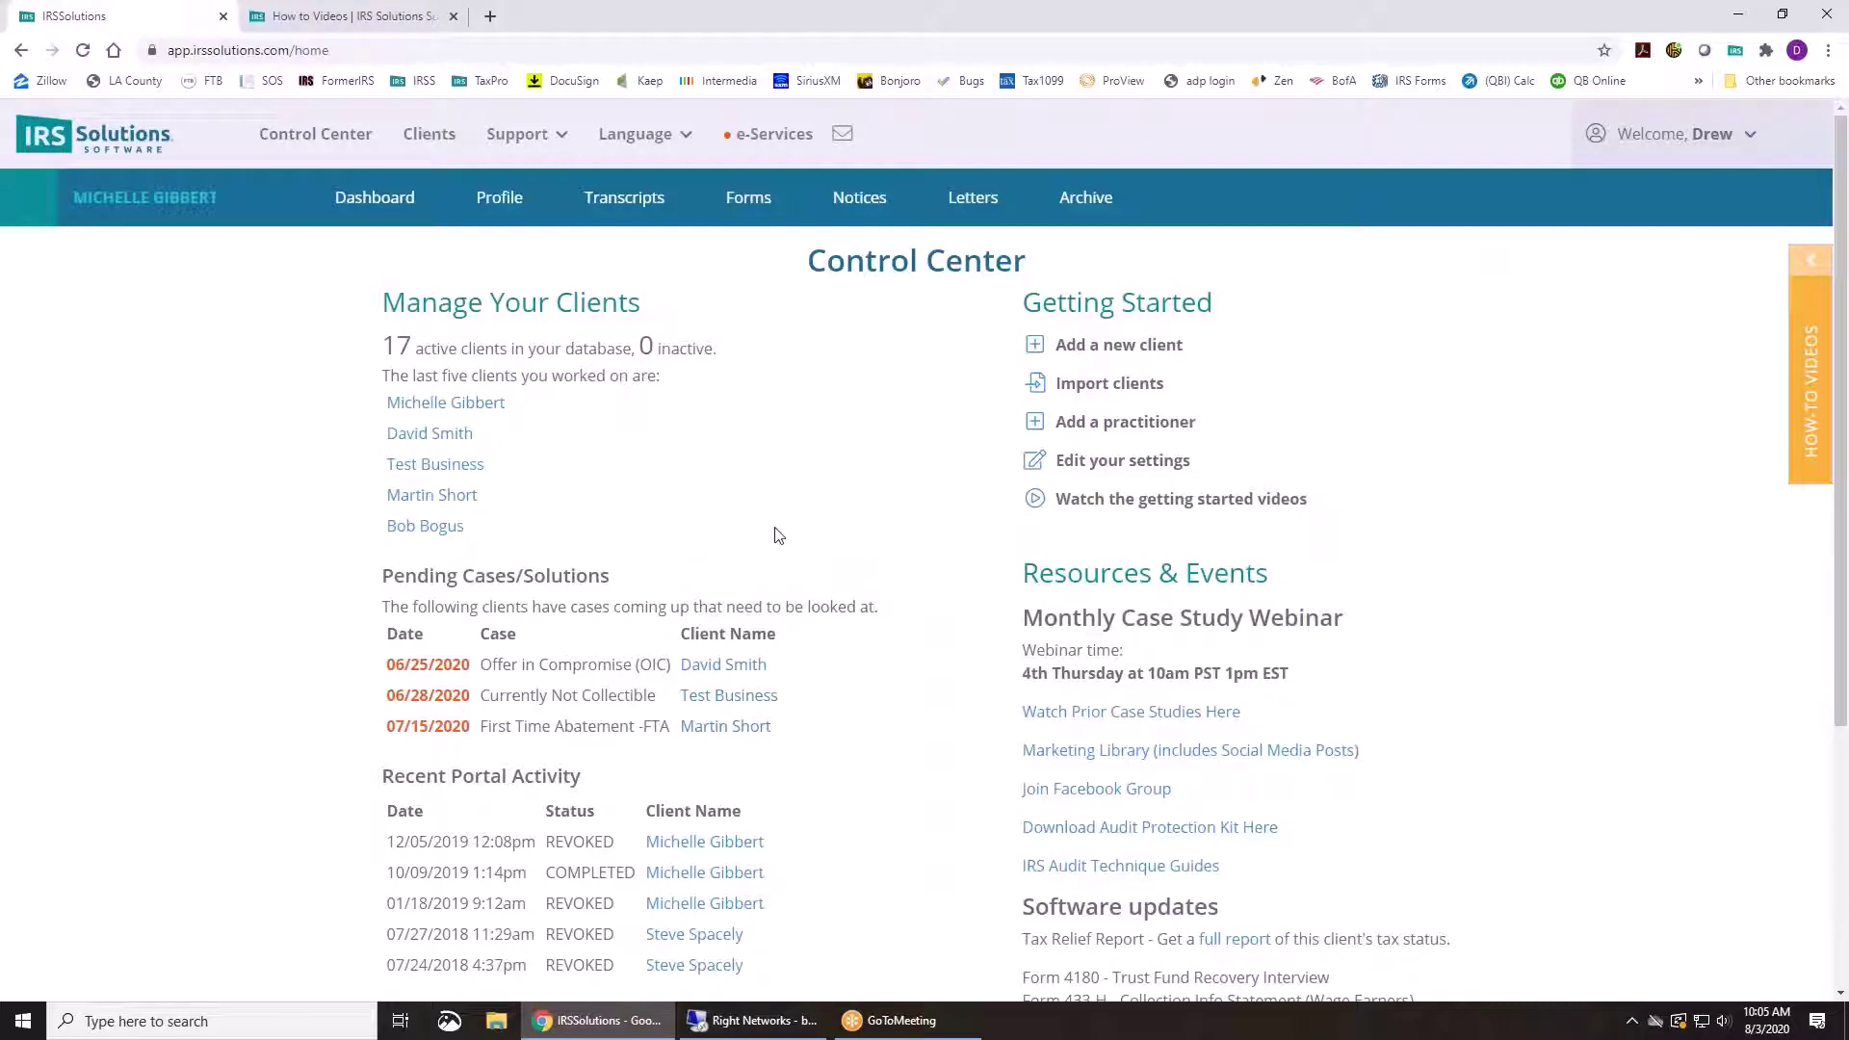
pyautogui.scroll(-2, 953, 574)
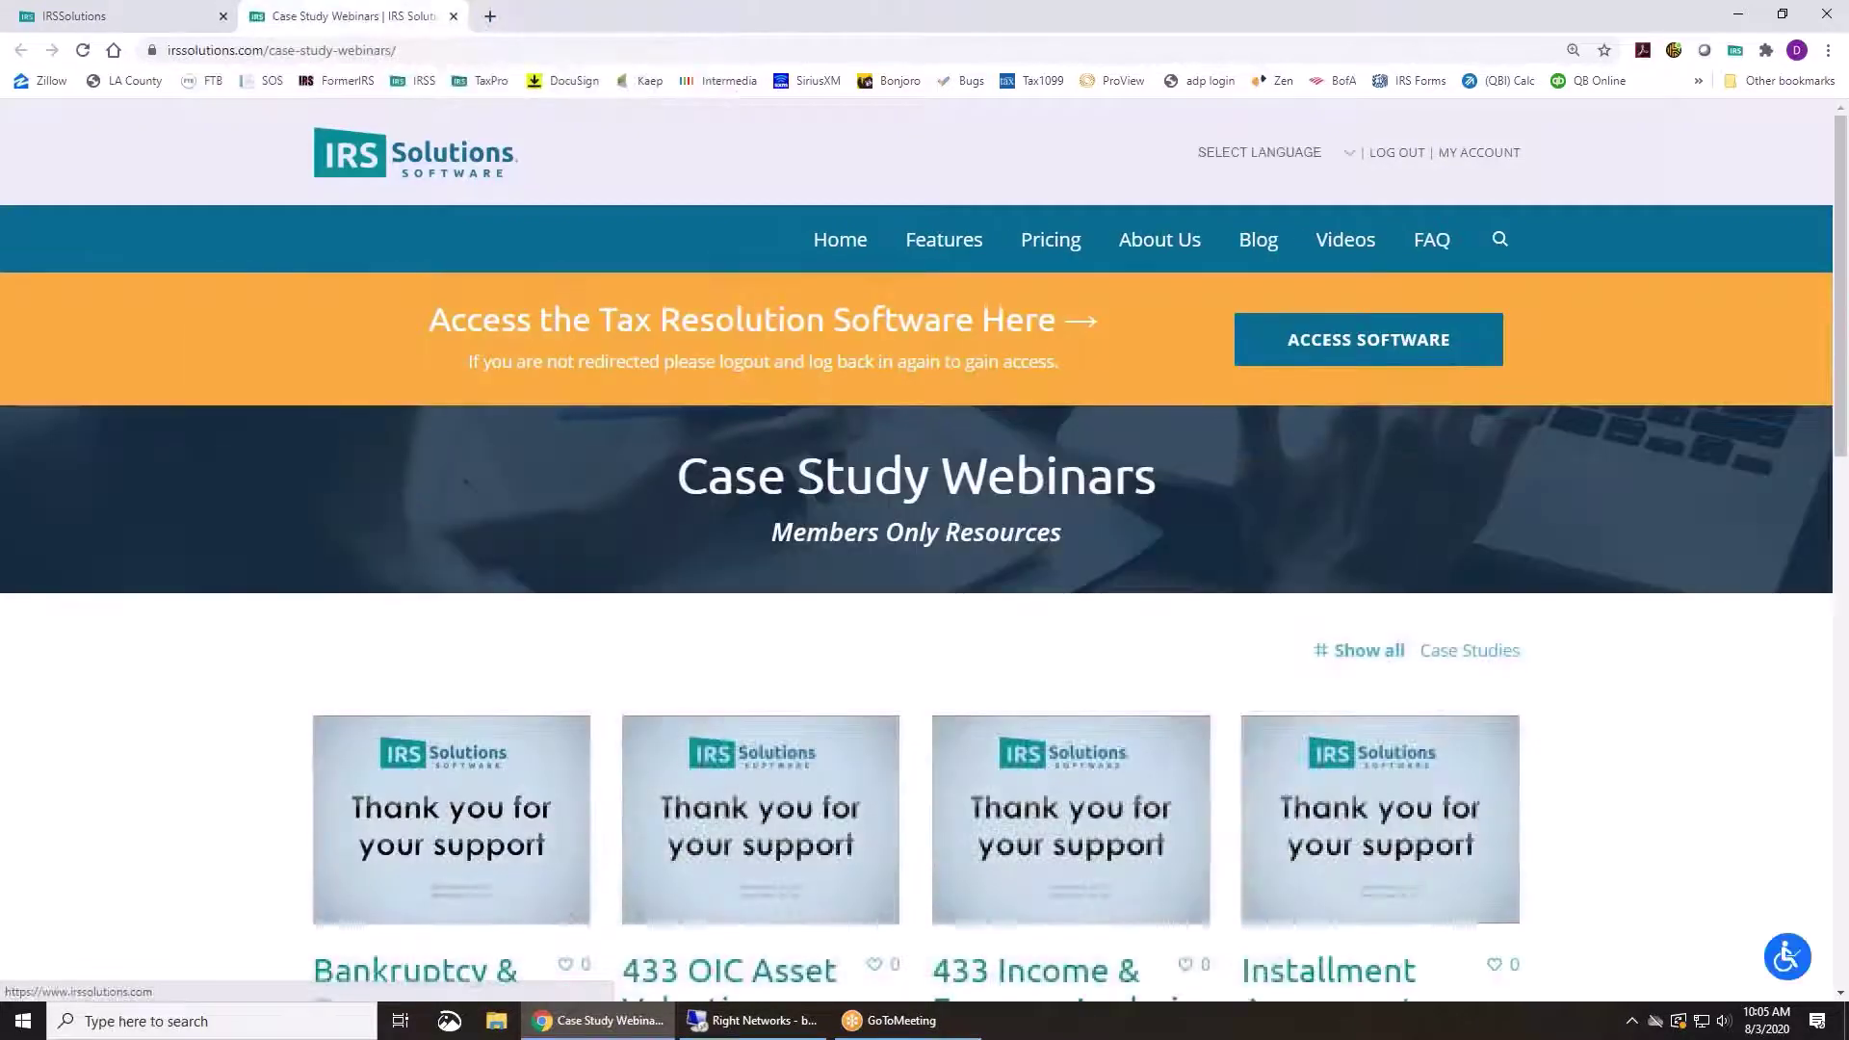
# Scroll the Case Study Webinars grid down to the footer, then return to the IRSSolutions tab
pyautogui.scroll(-3, 818, 767)
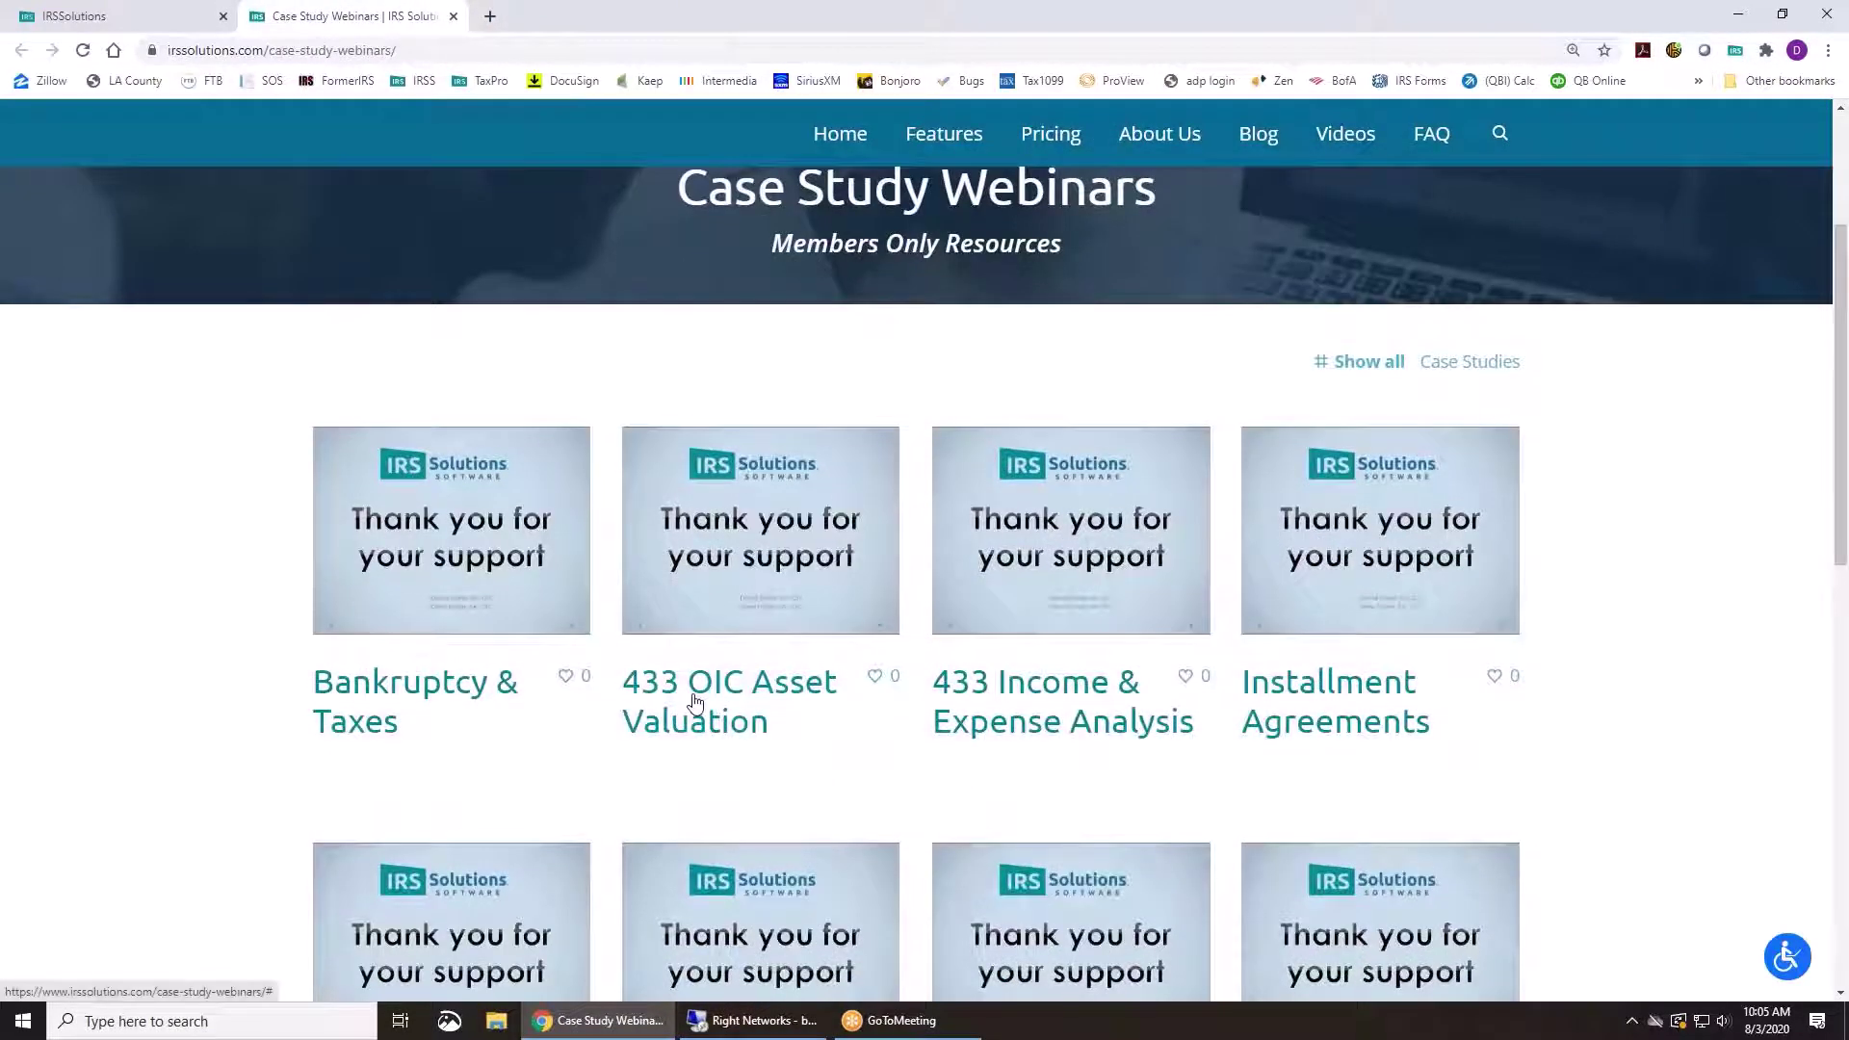
pyautogui.scroll(-2, 693, 703)
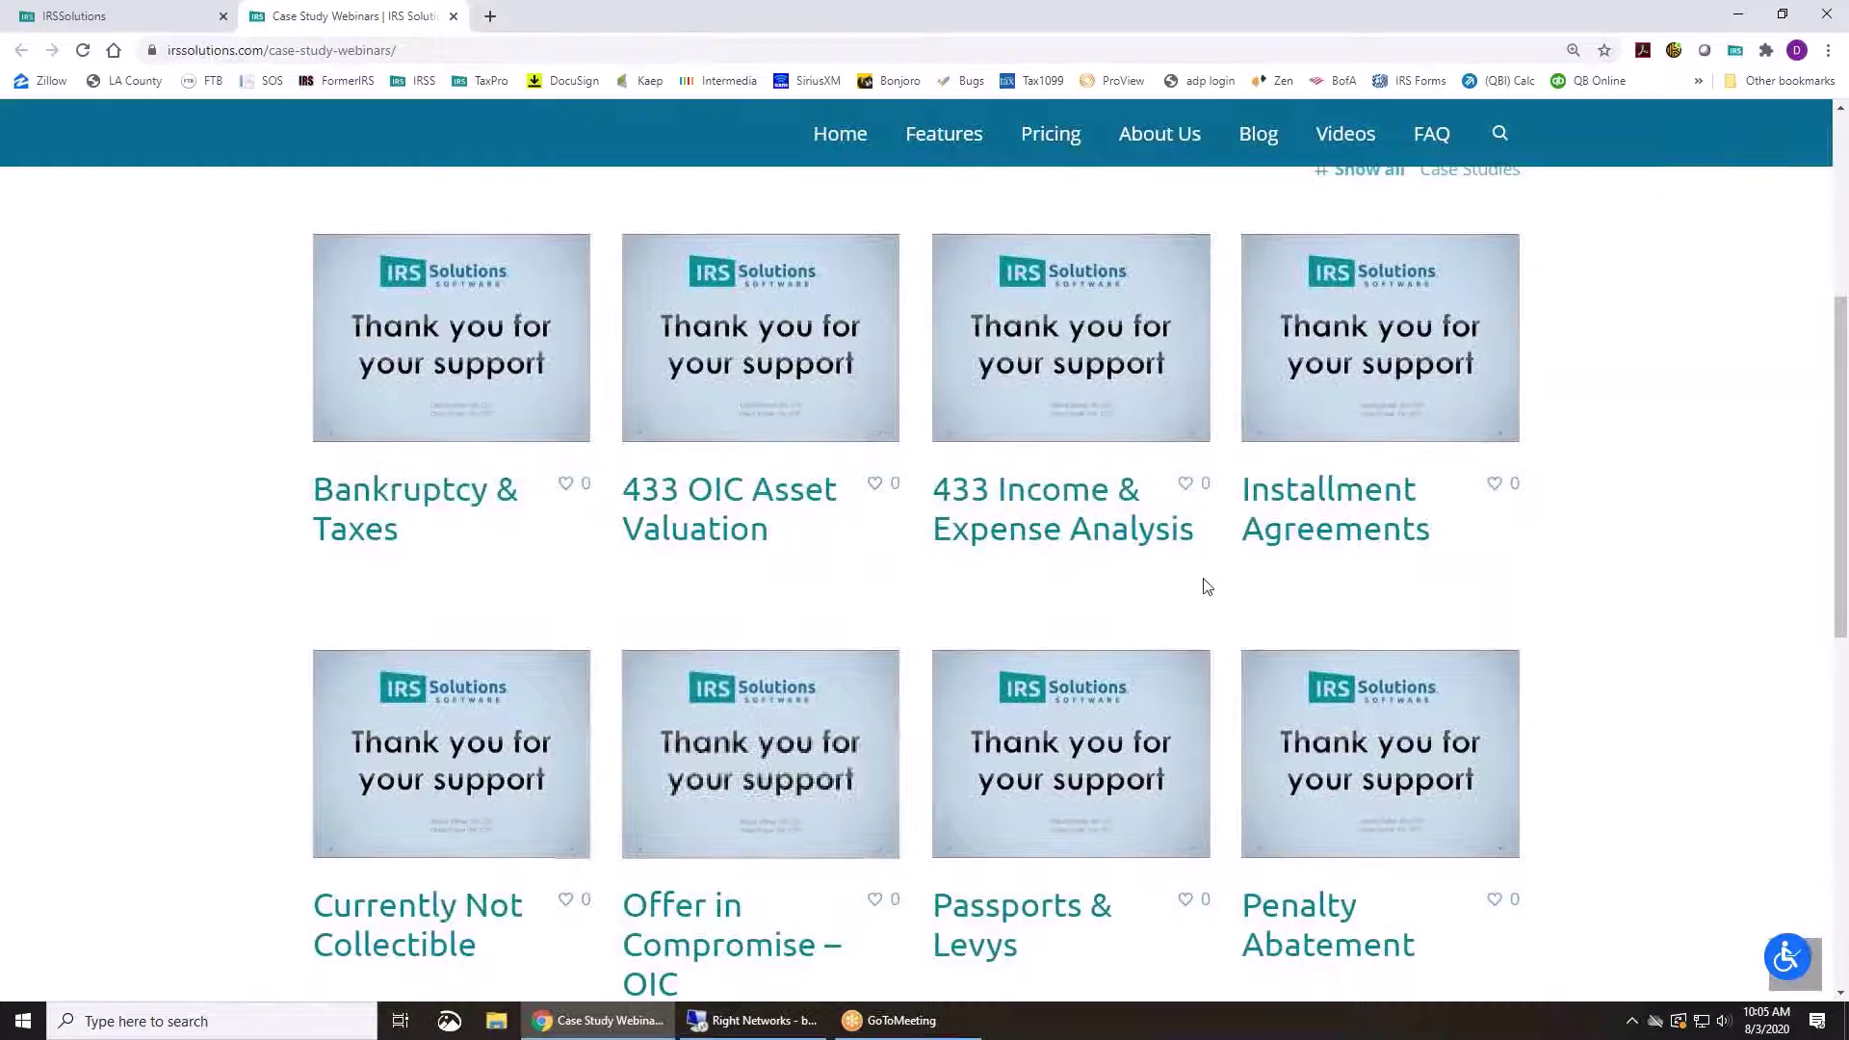
pyautogui.scroll(-3, 1198, 597)
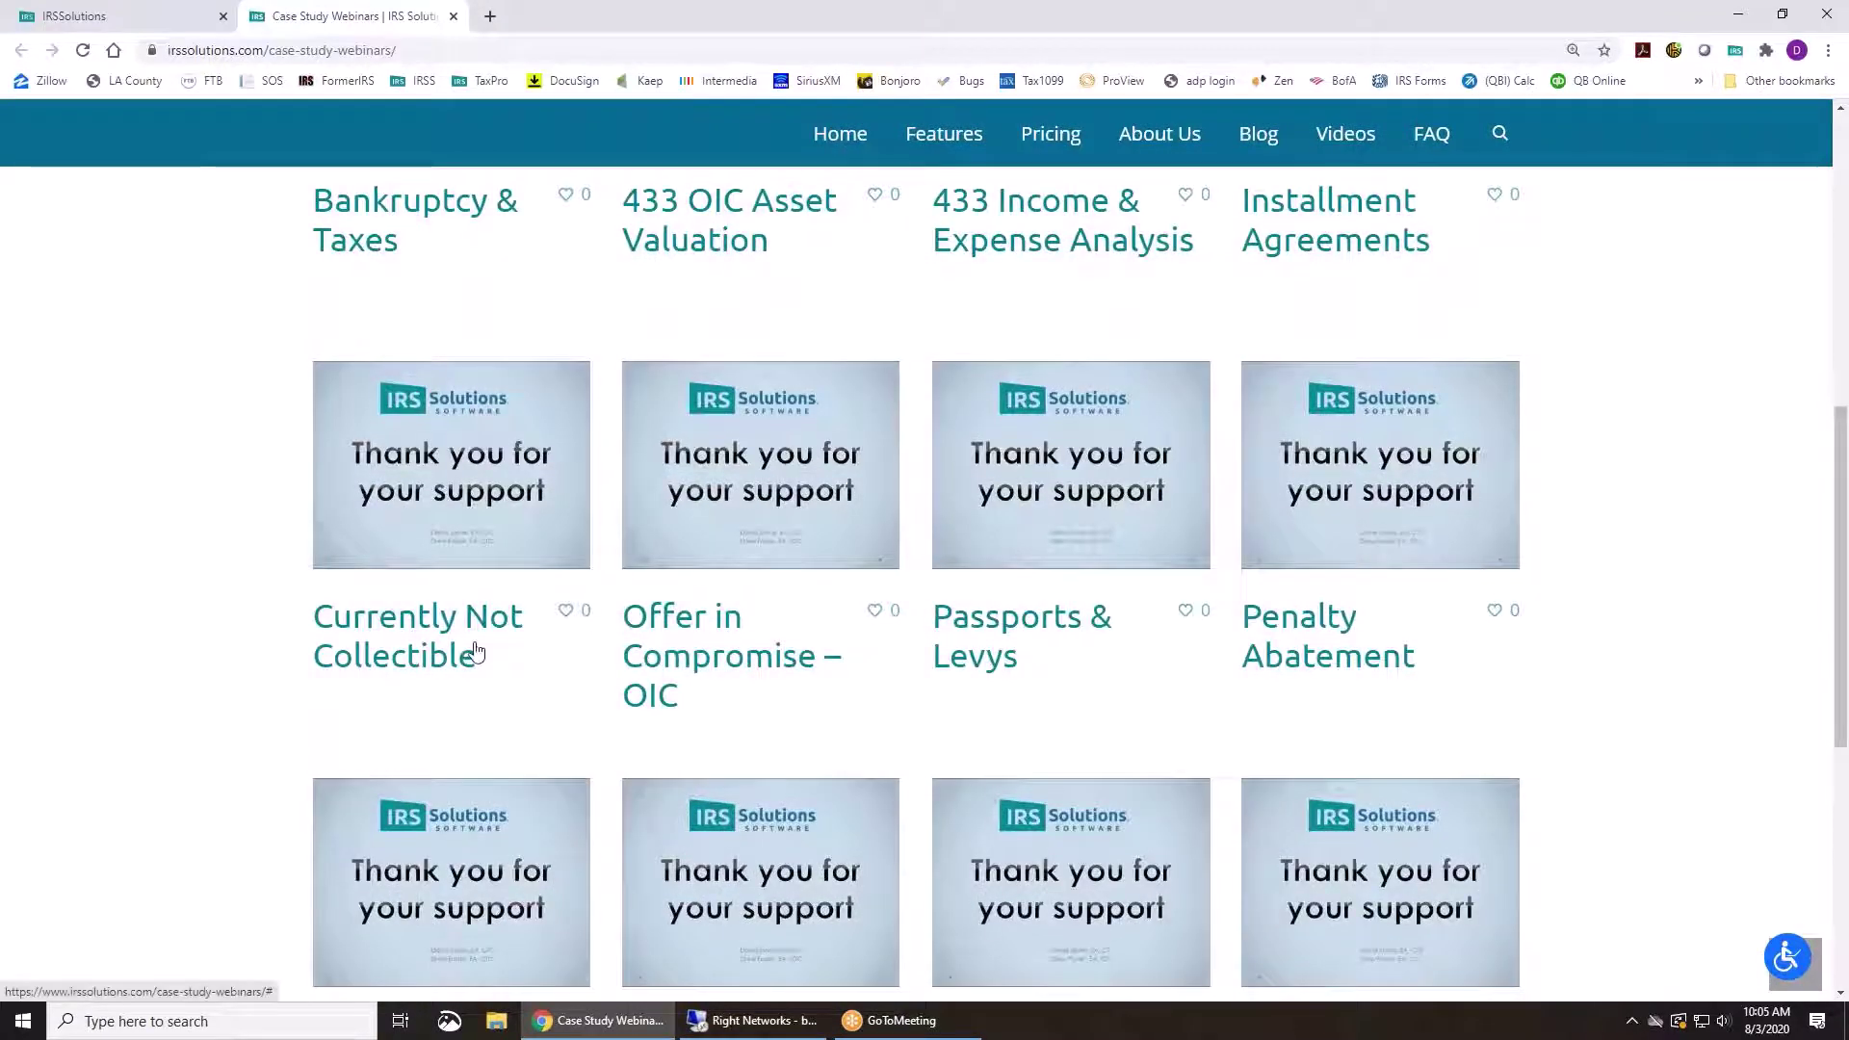
pyautogui.scroll(-4, 732, 652)
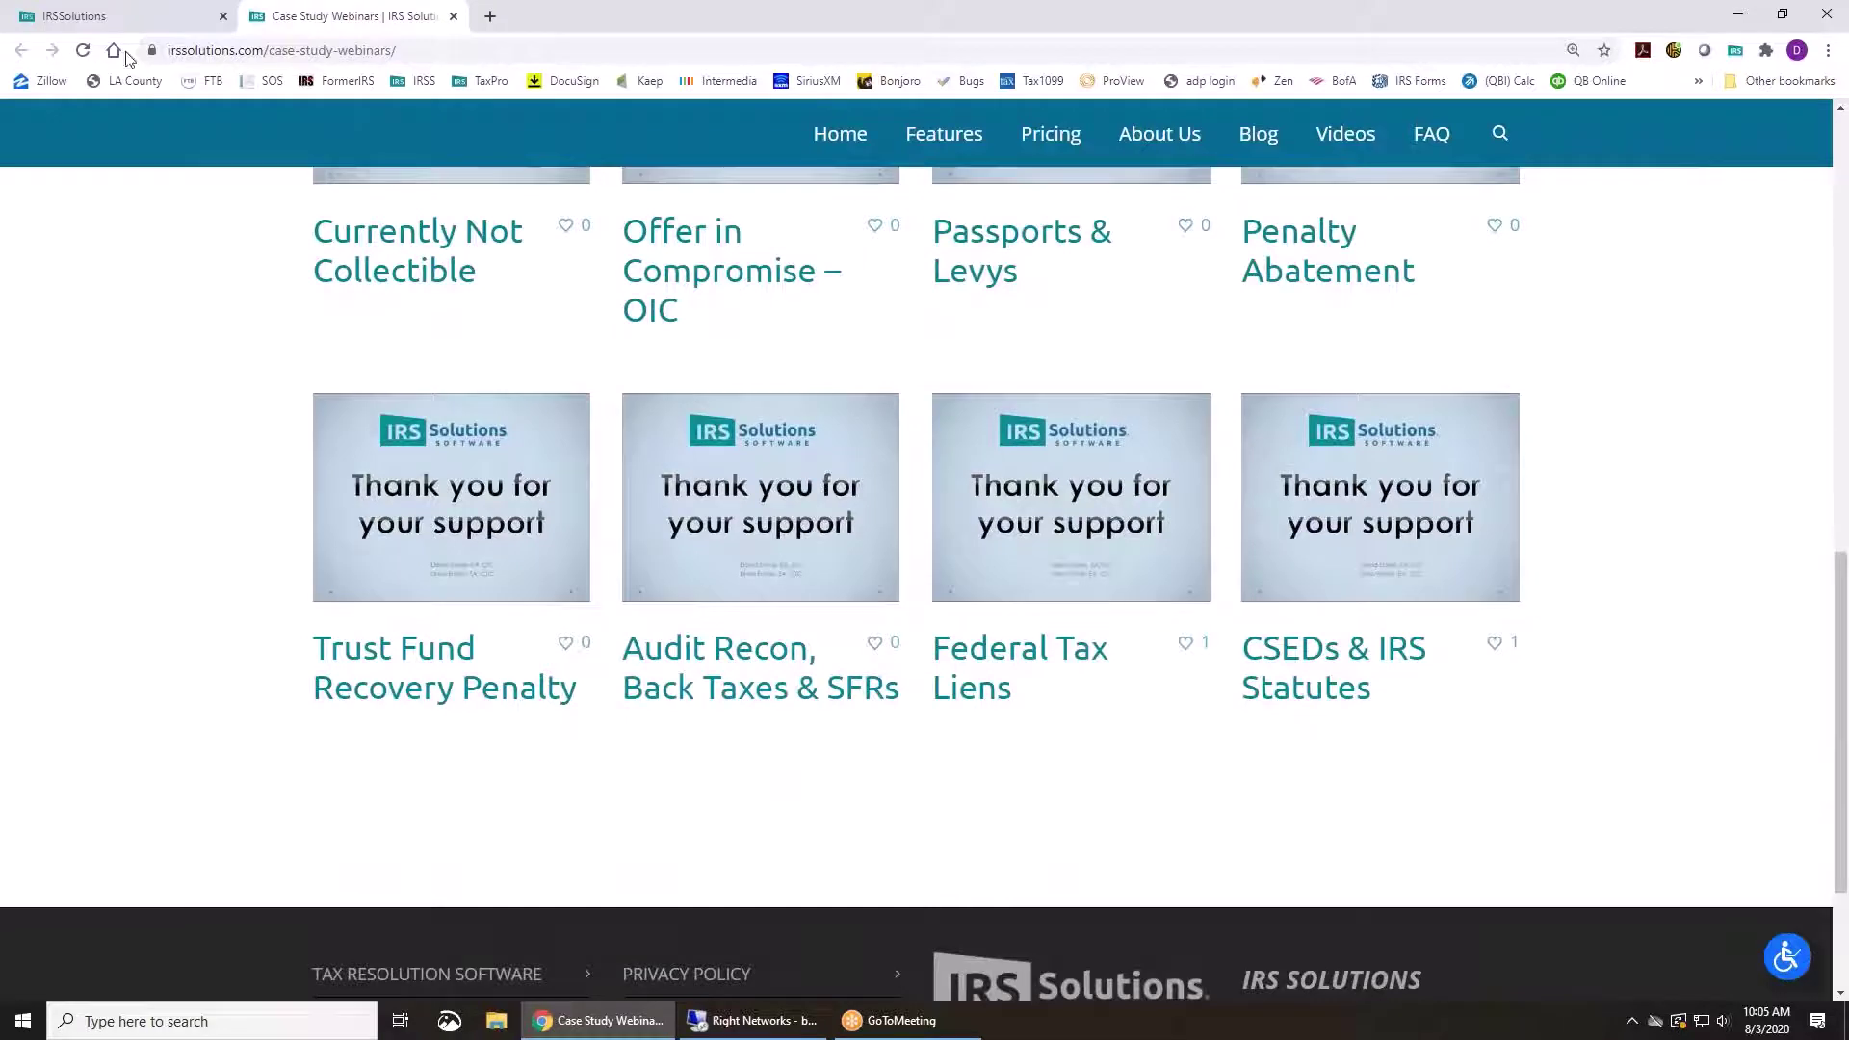
pyautogui.click(72, 16)
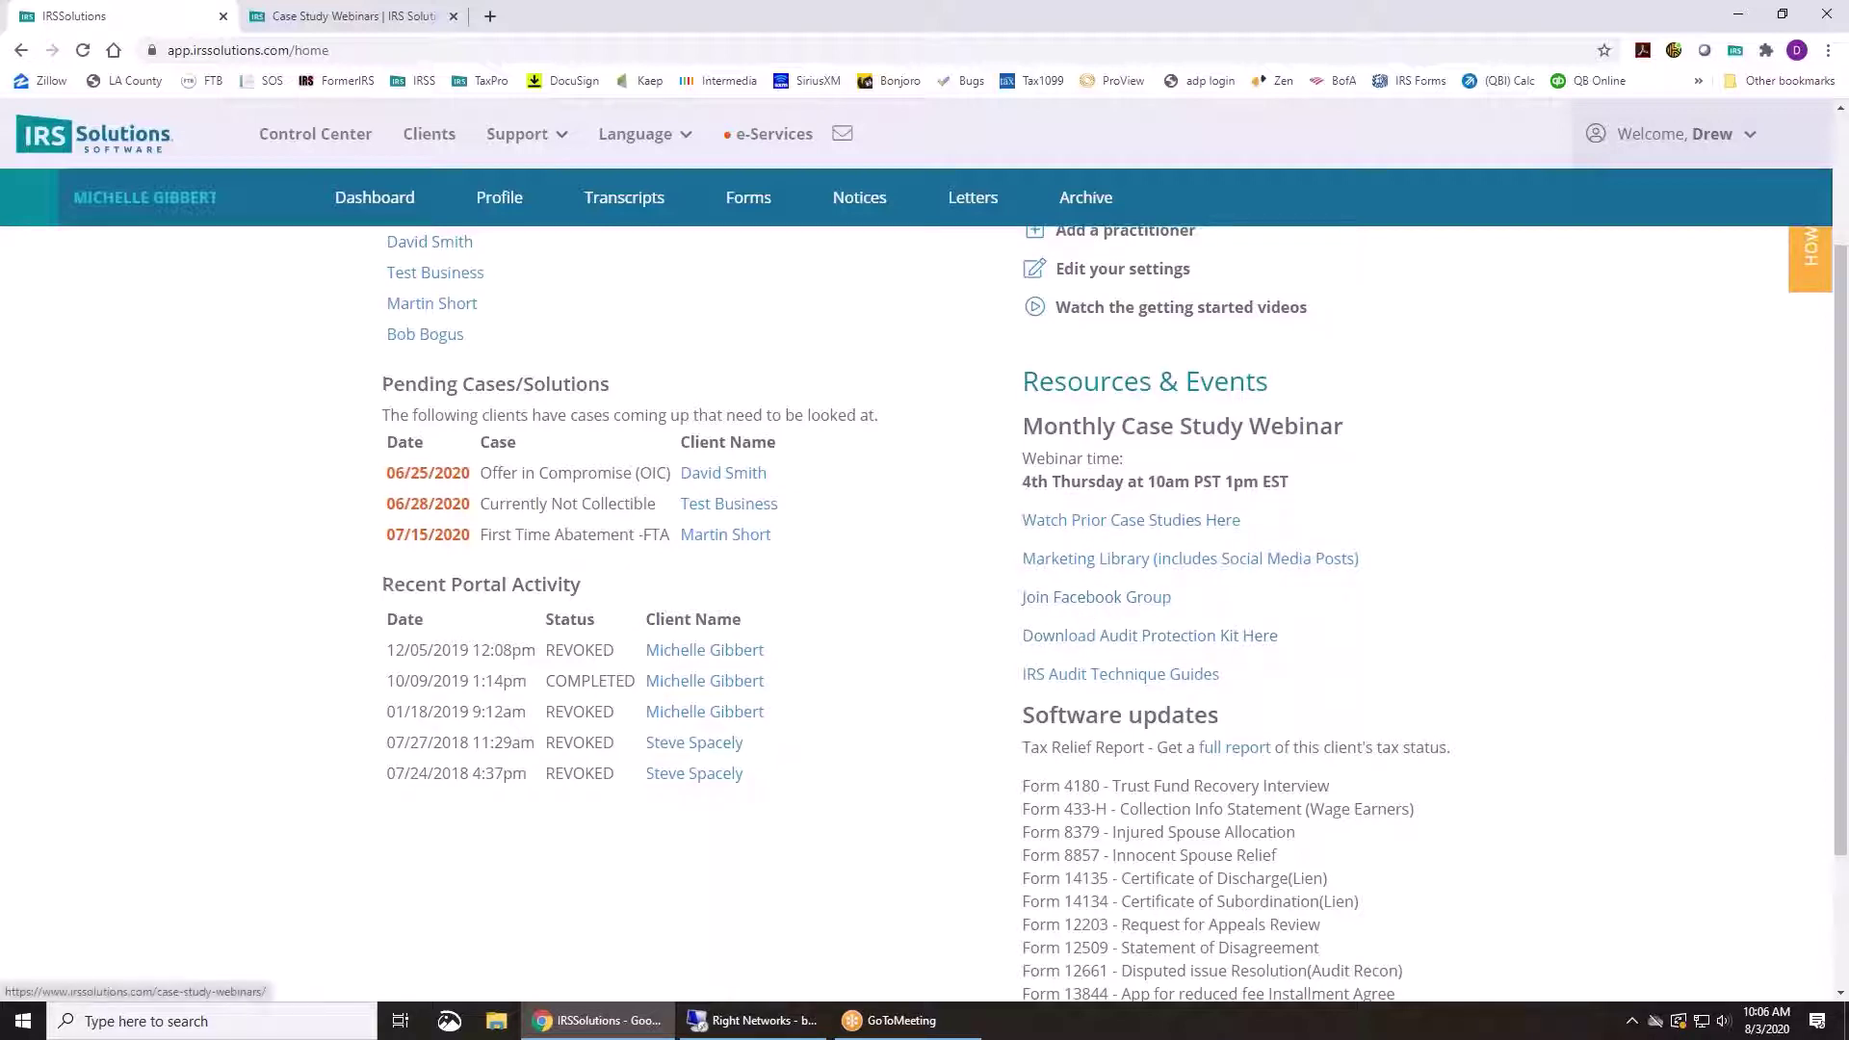
# Open the first recent client's dashboard from the Manage Your Clients list
pyautogui.scroll(2, 1107, 544)
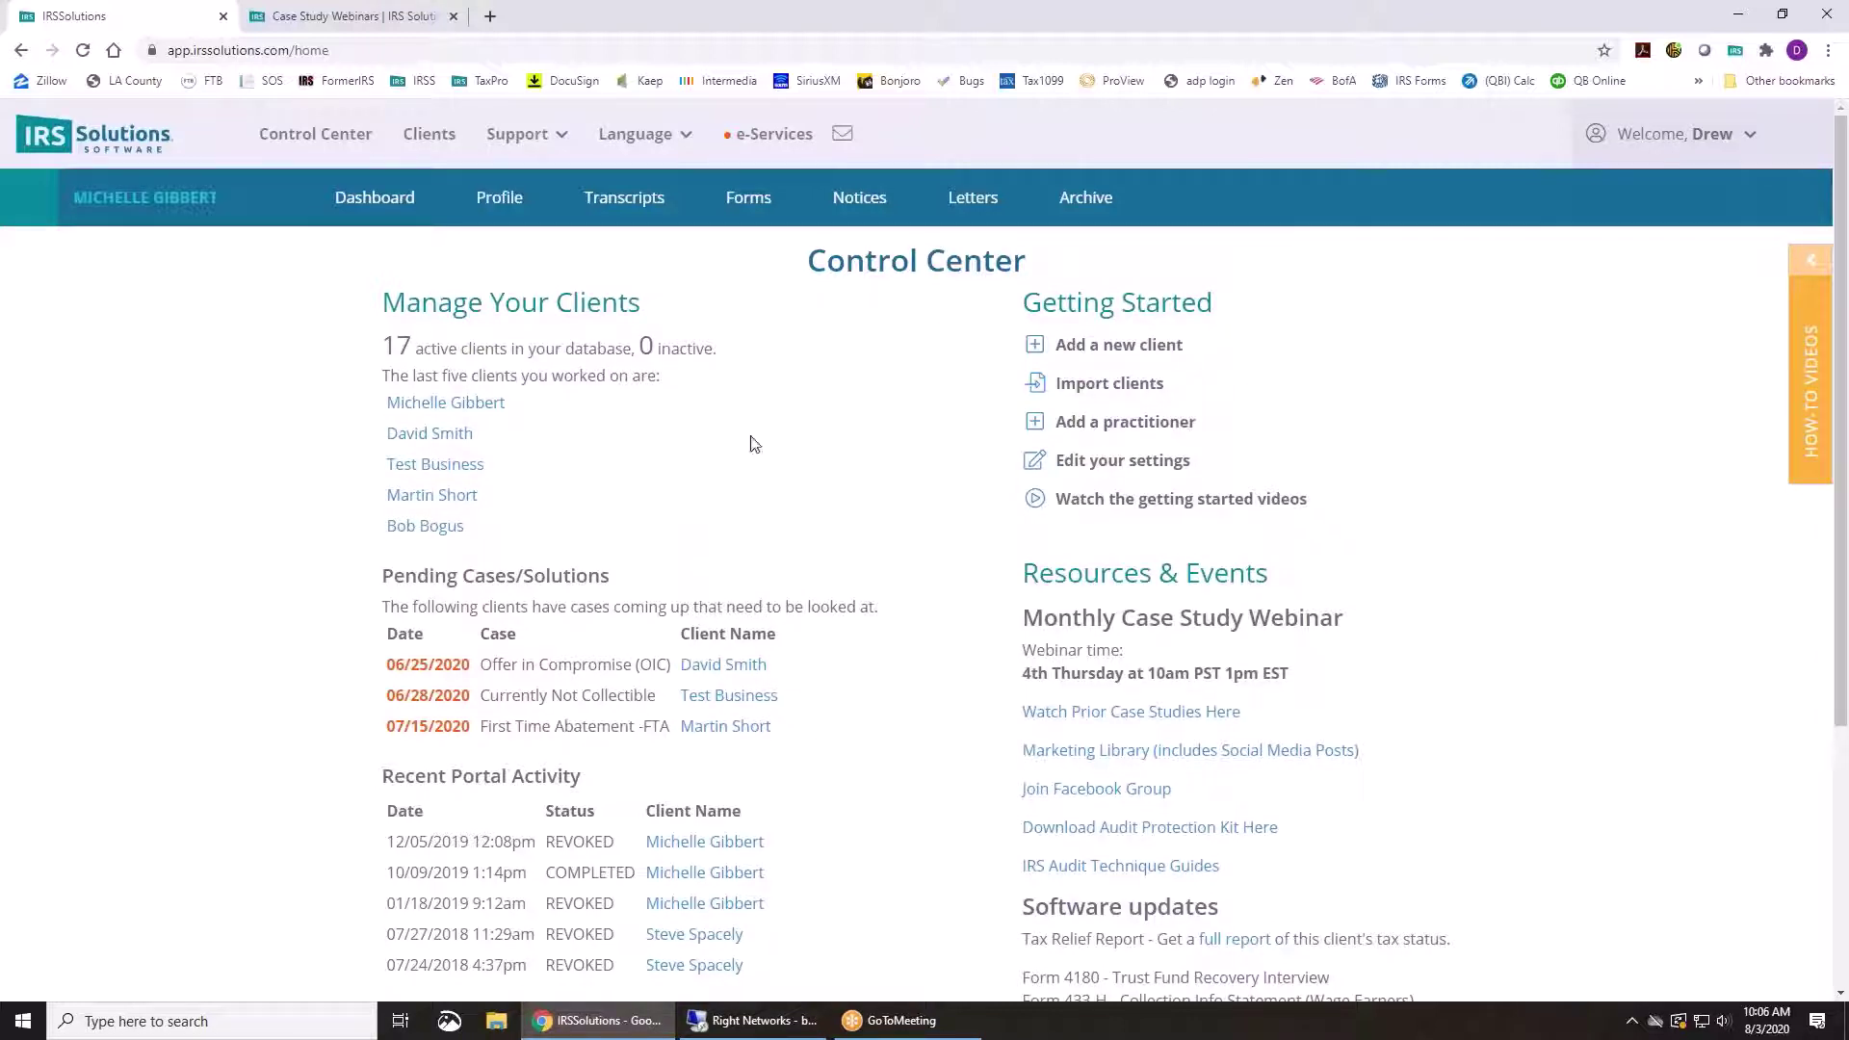
pyautogui.click(450, 414)
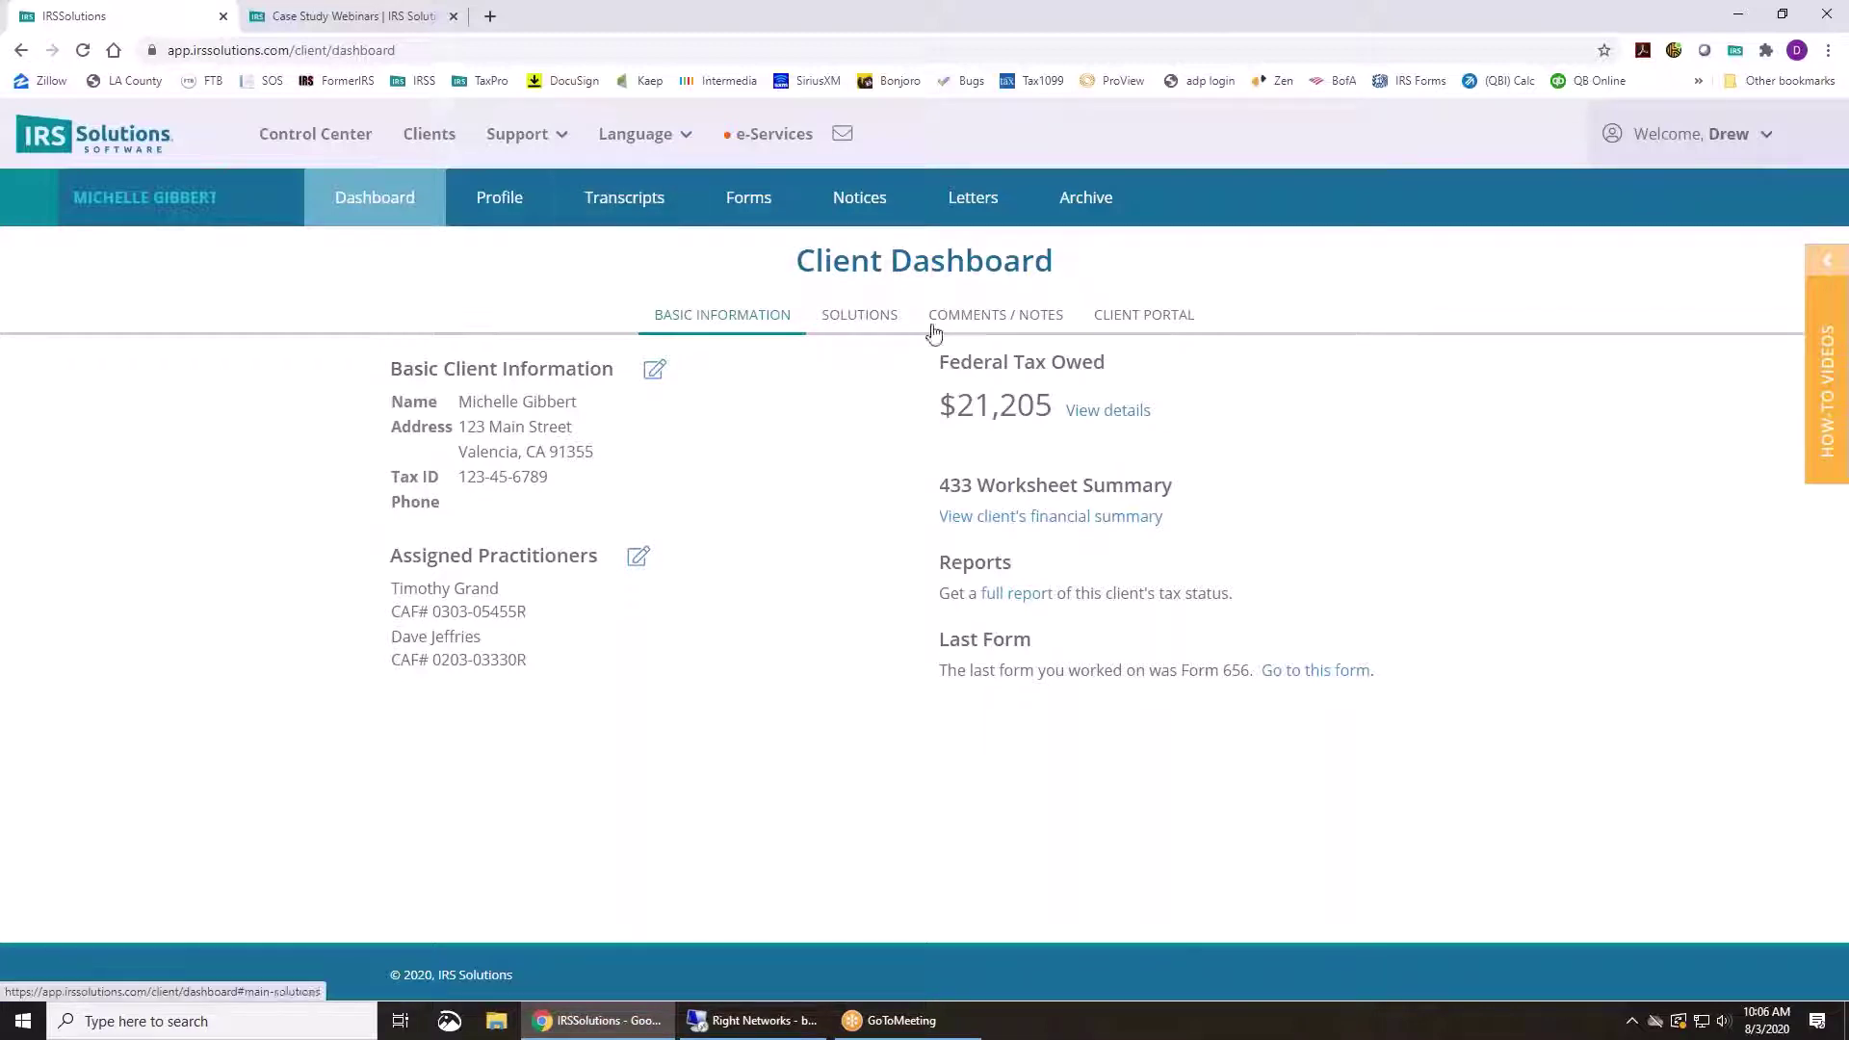
pyautogui.click(1088, 412)
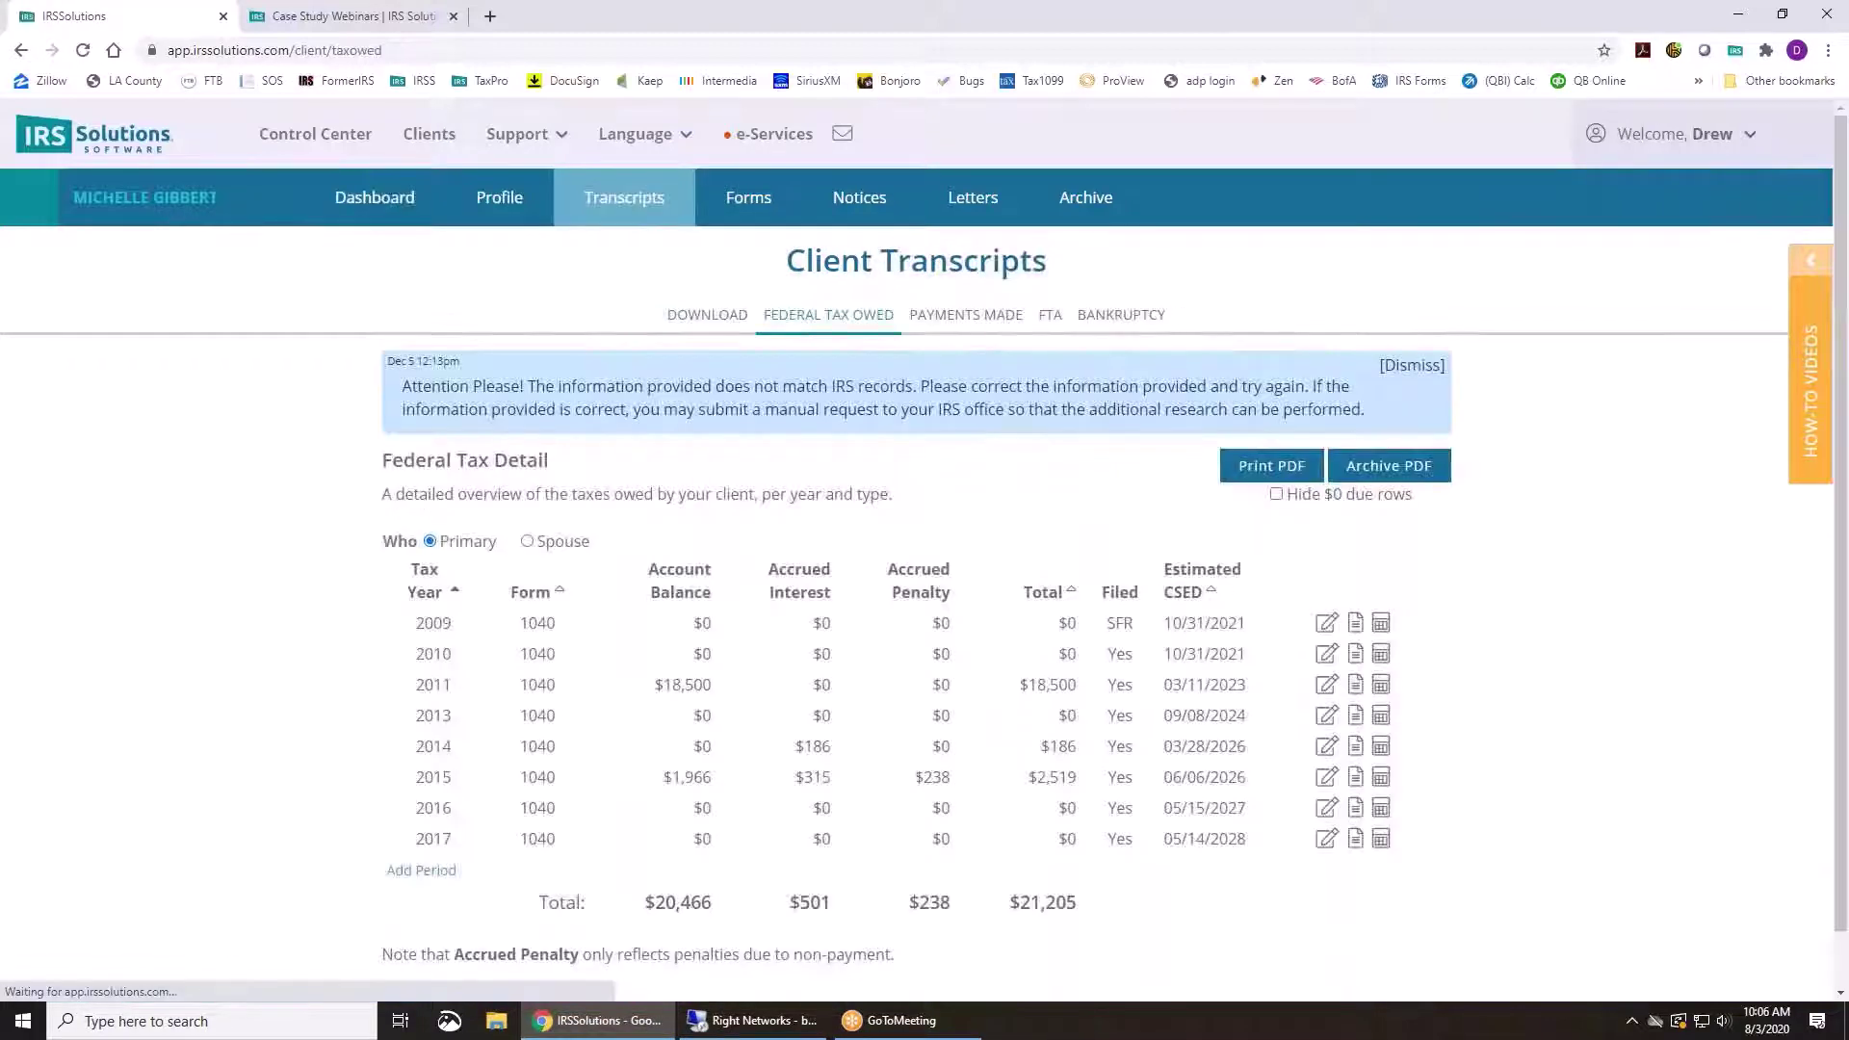
pyautogui.click(706, 317)
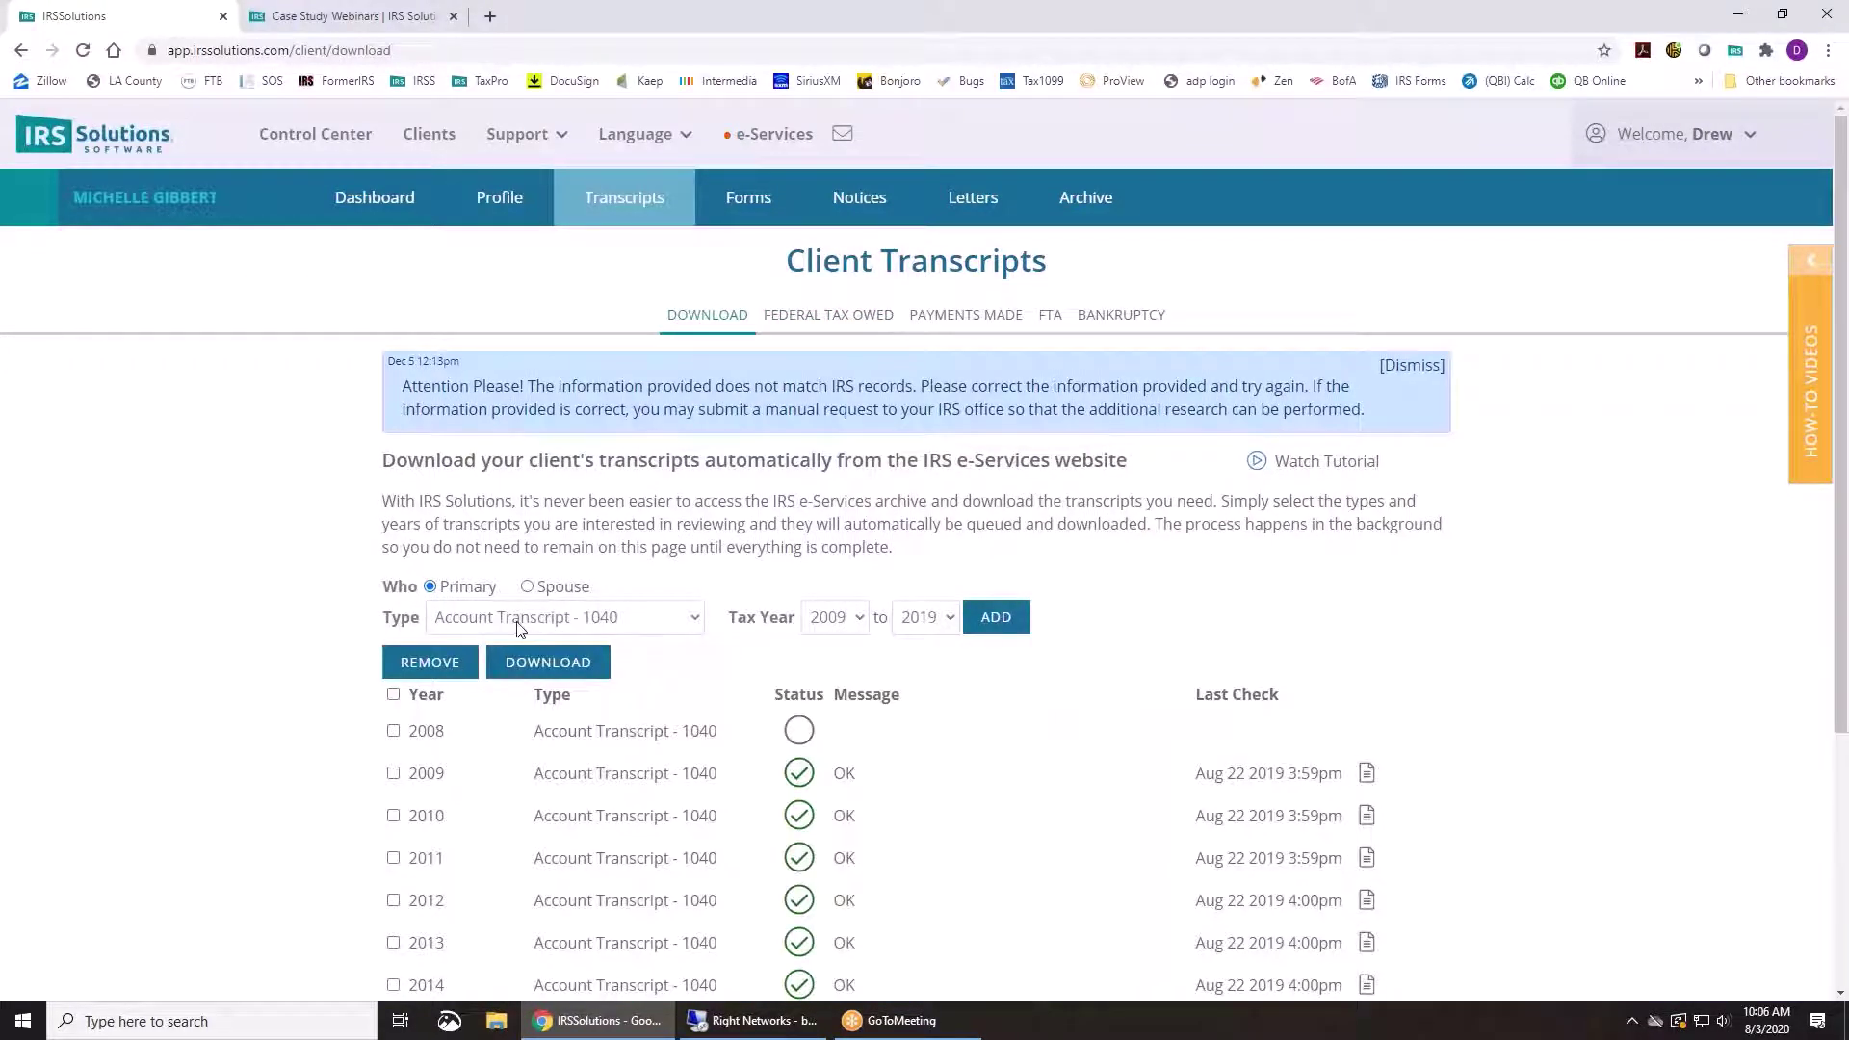
pyautogui.click(484, 622)
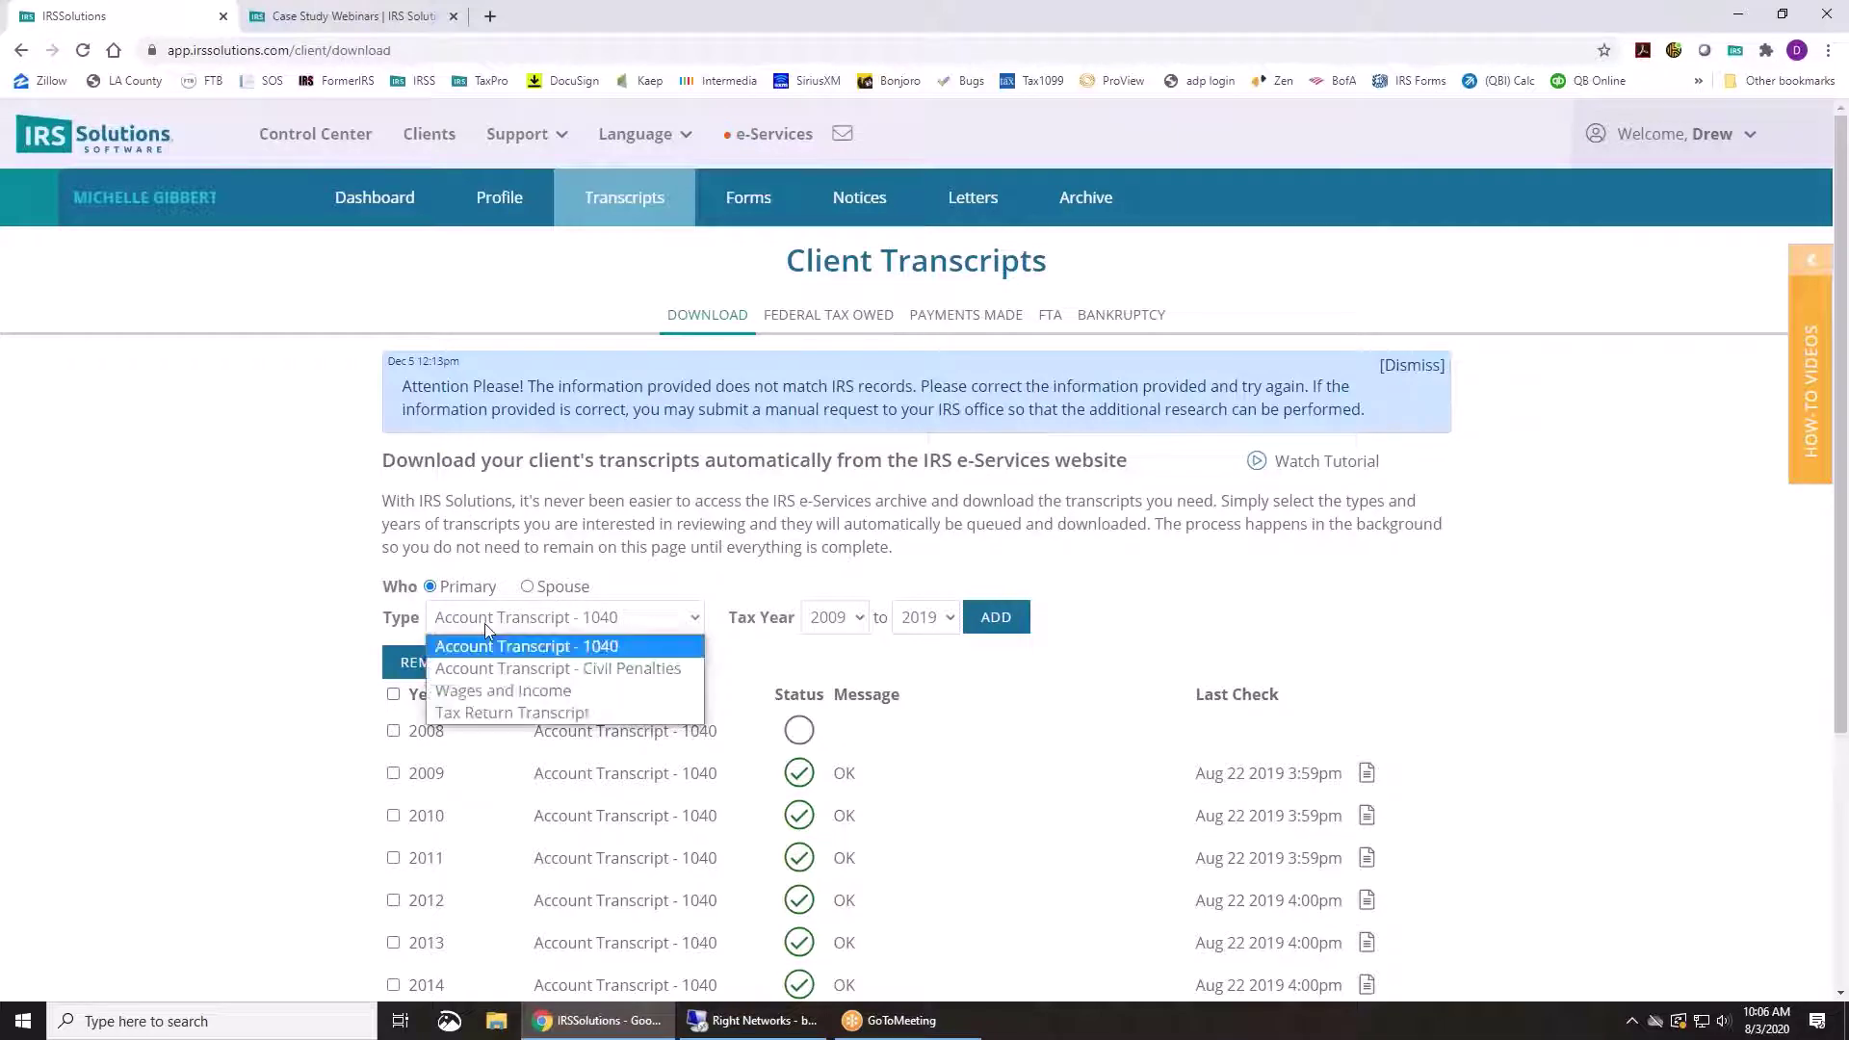
pyautogui.click(483, 671)
pyautogui.scroll(-3, 487, 655)
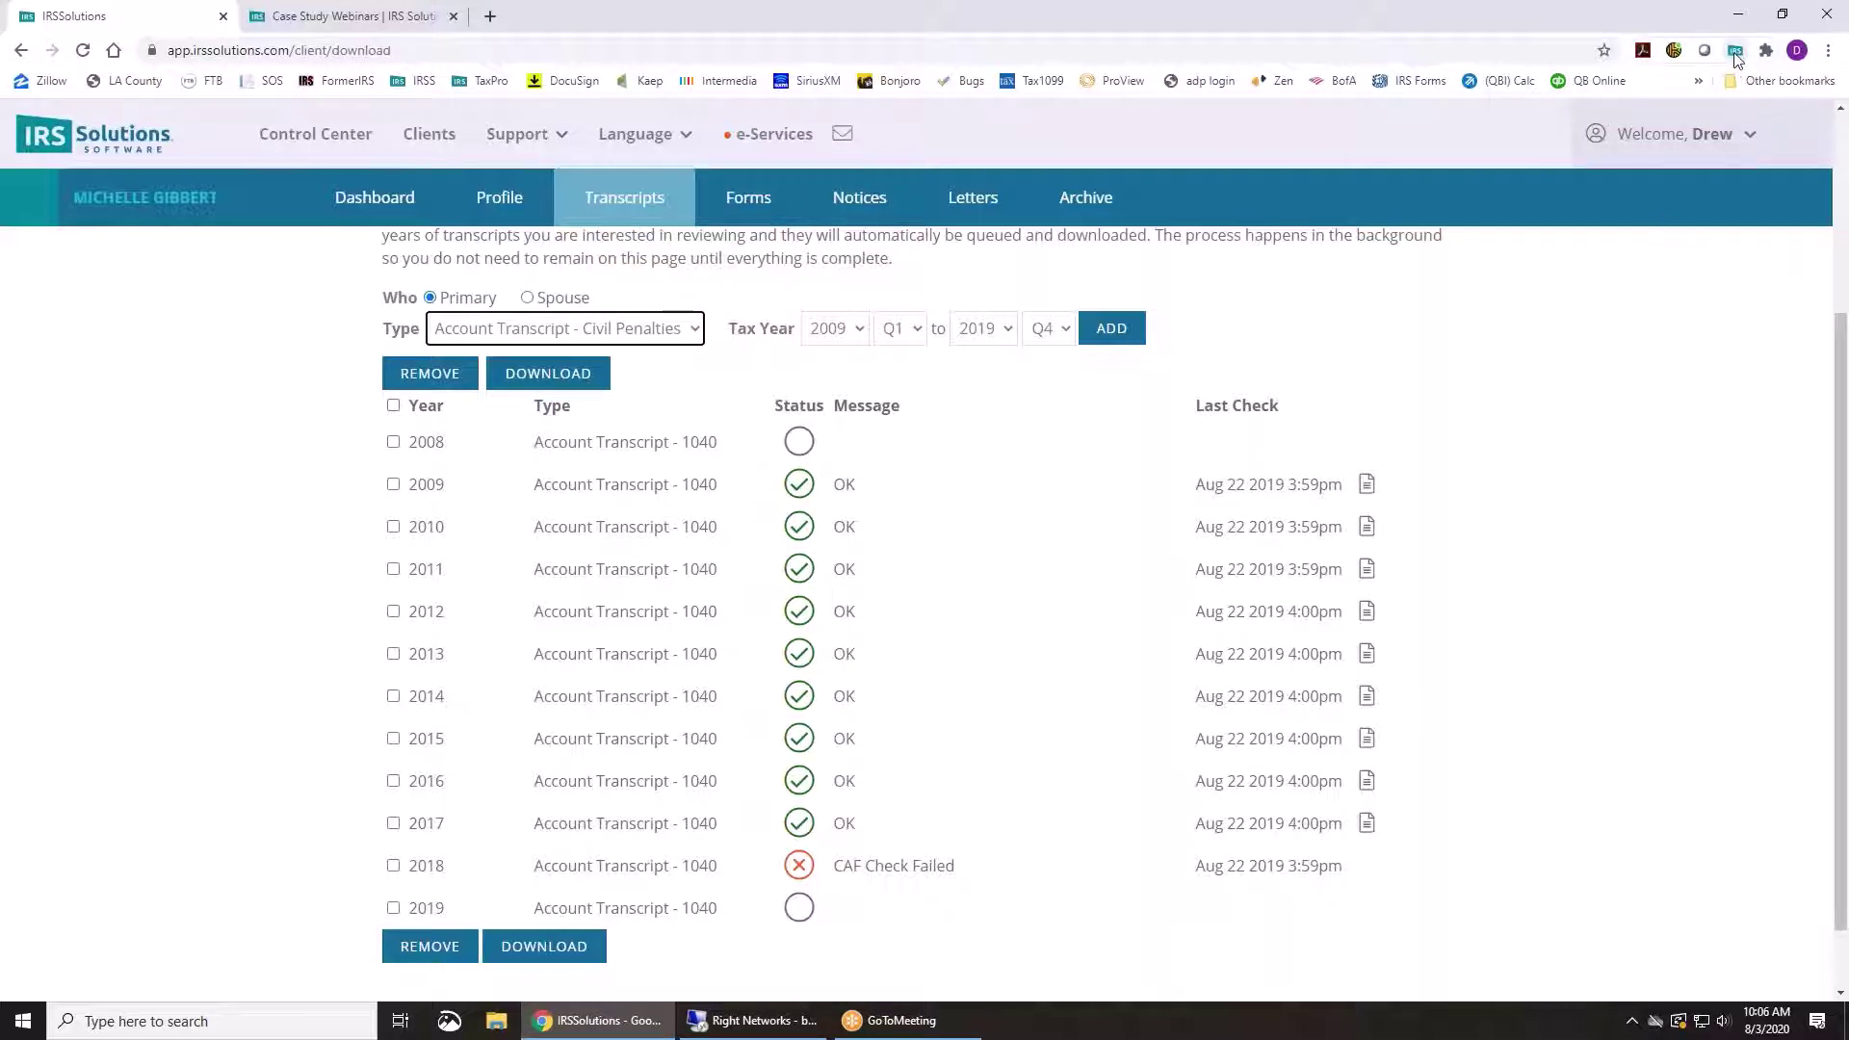
pyautogui.click(690, 393)
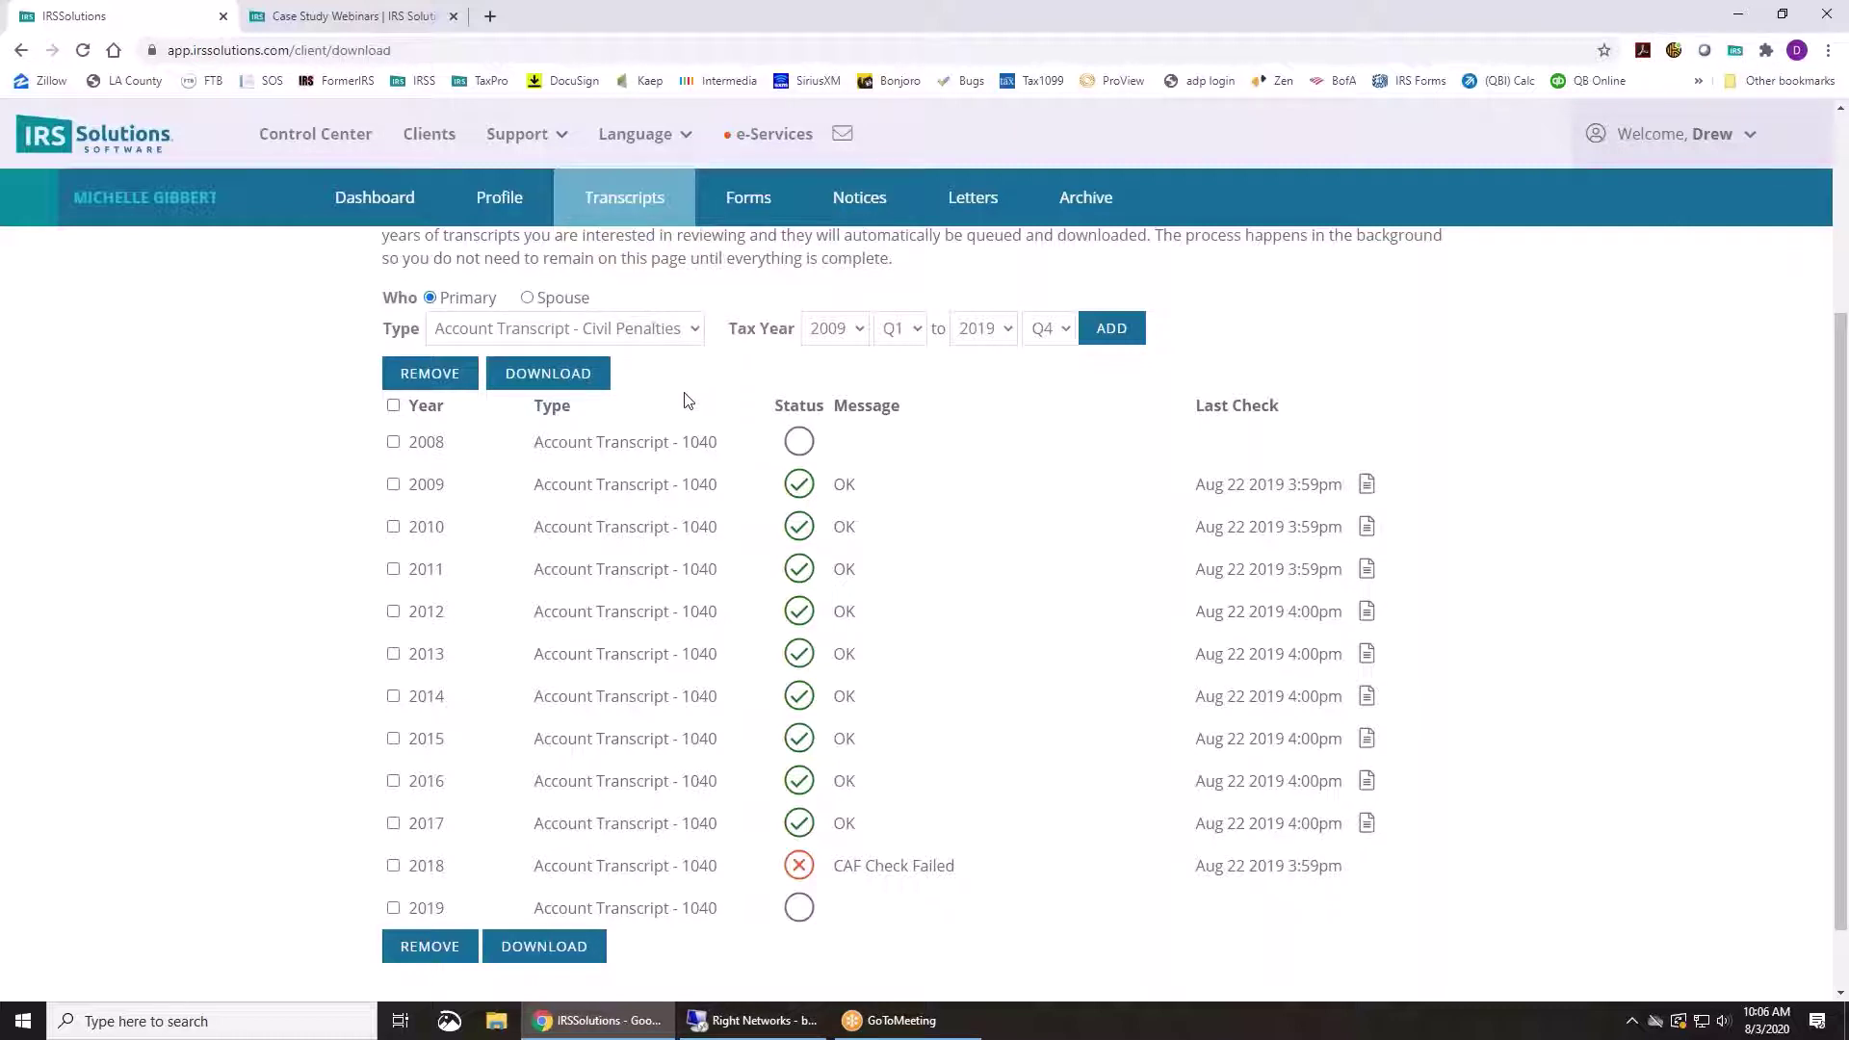
pyautogui.scroll(-1, 694, 400)
pyautogui.scroll(4, 666, 400)
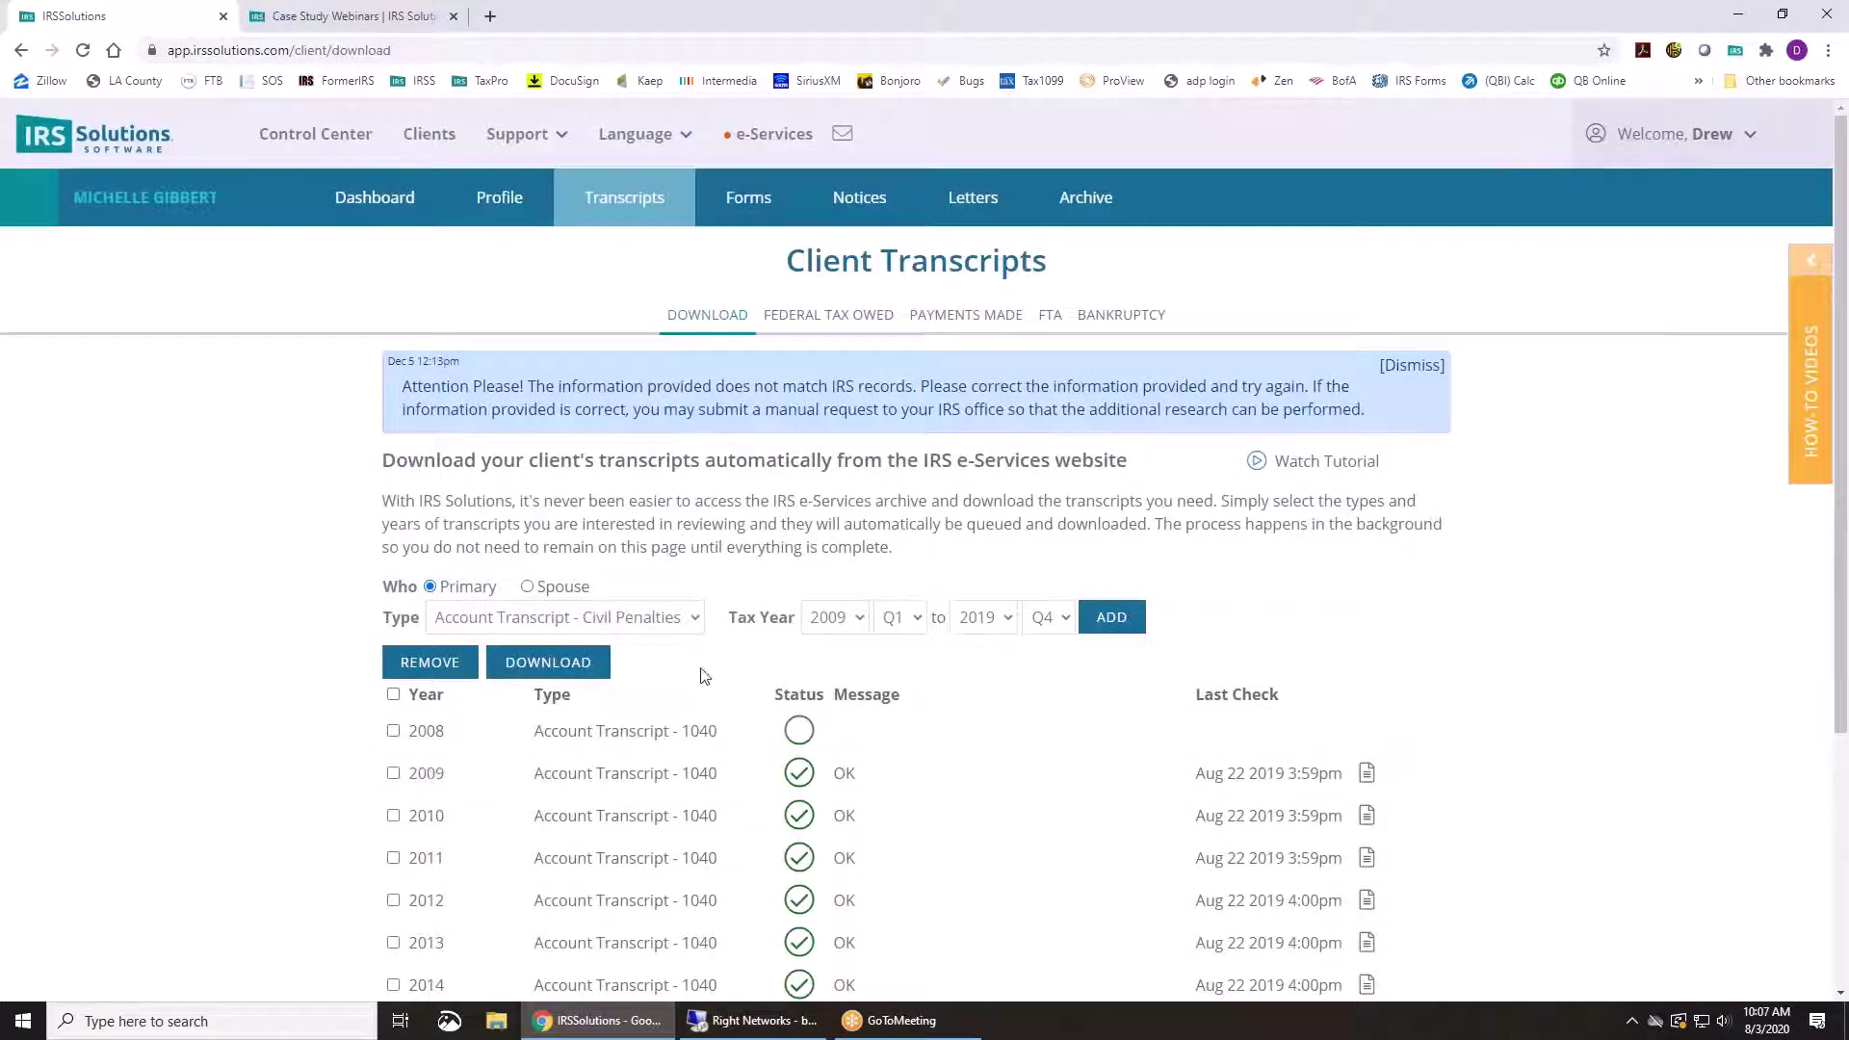
pyautogui.click(807, 323)
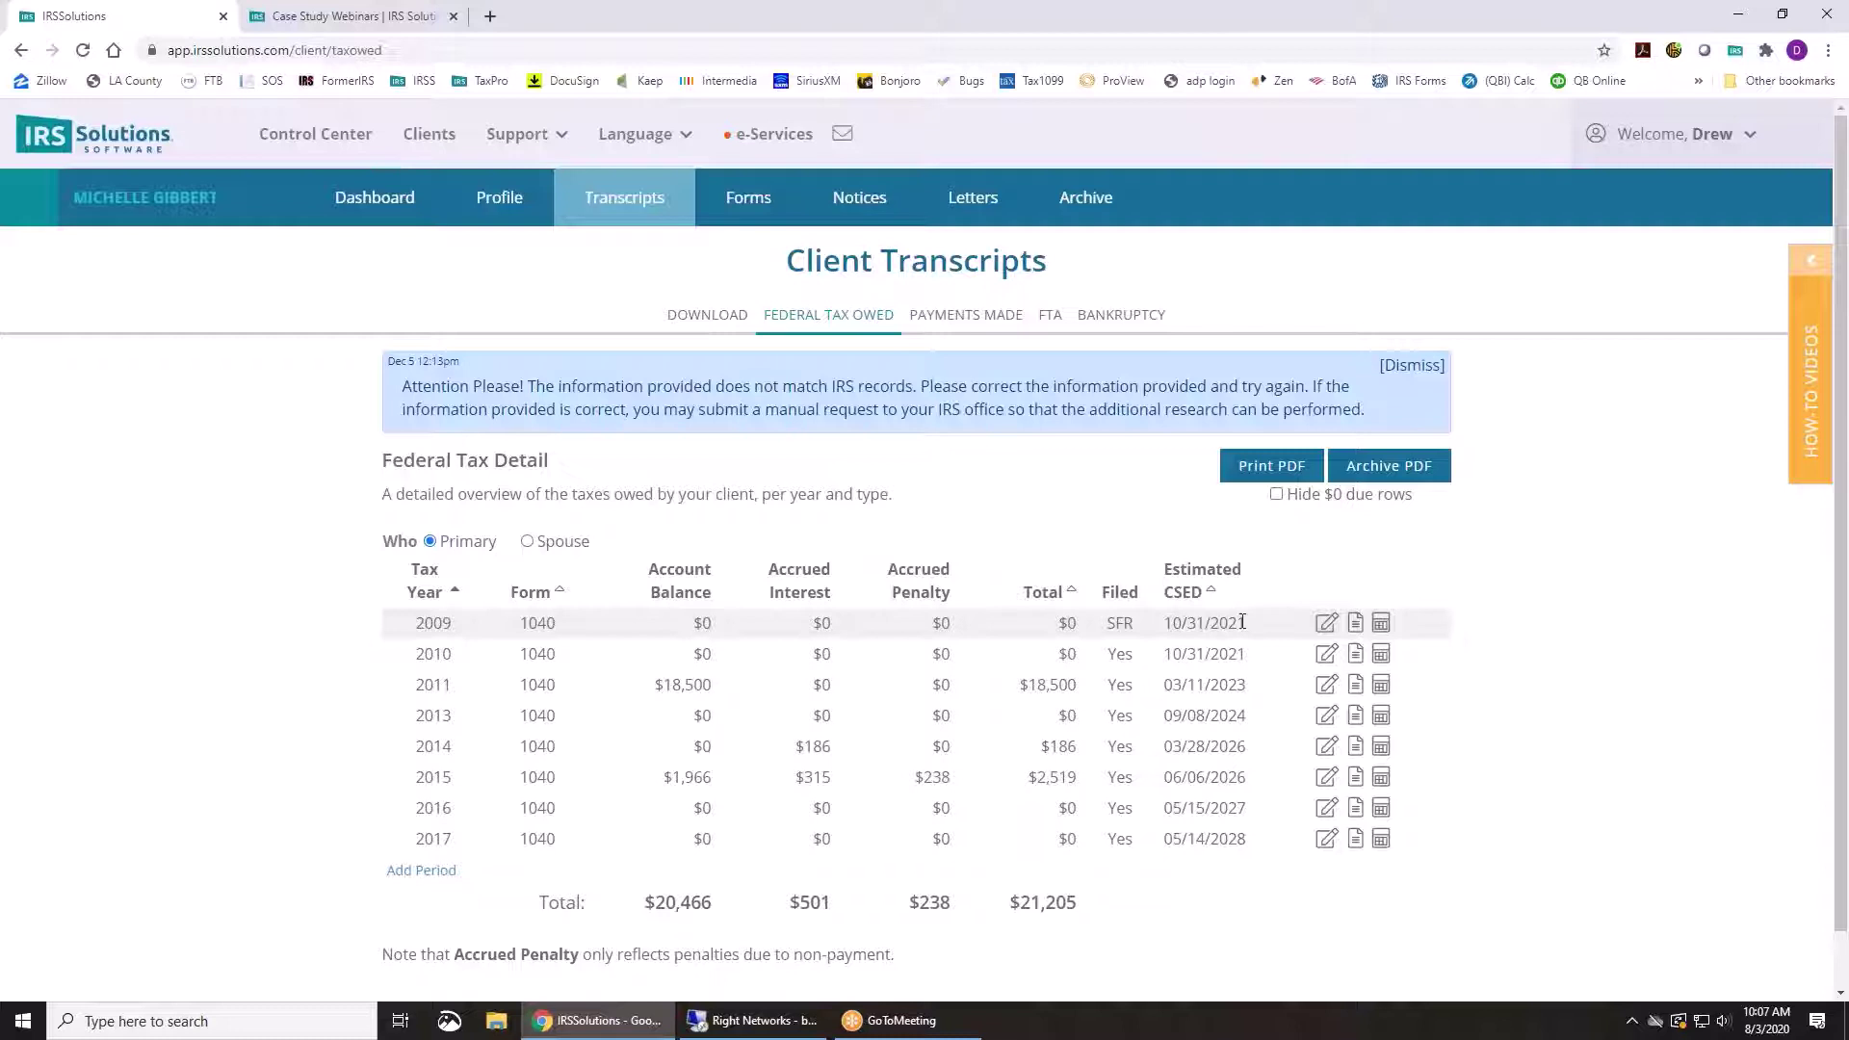
# Calculate and close the 2009 CSED, then return to the client's tax transcript page
pyautogui.click(1381, 624)
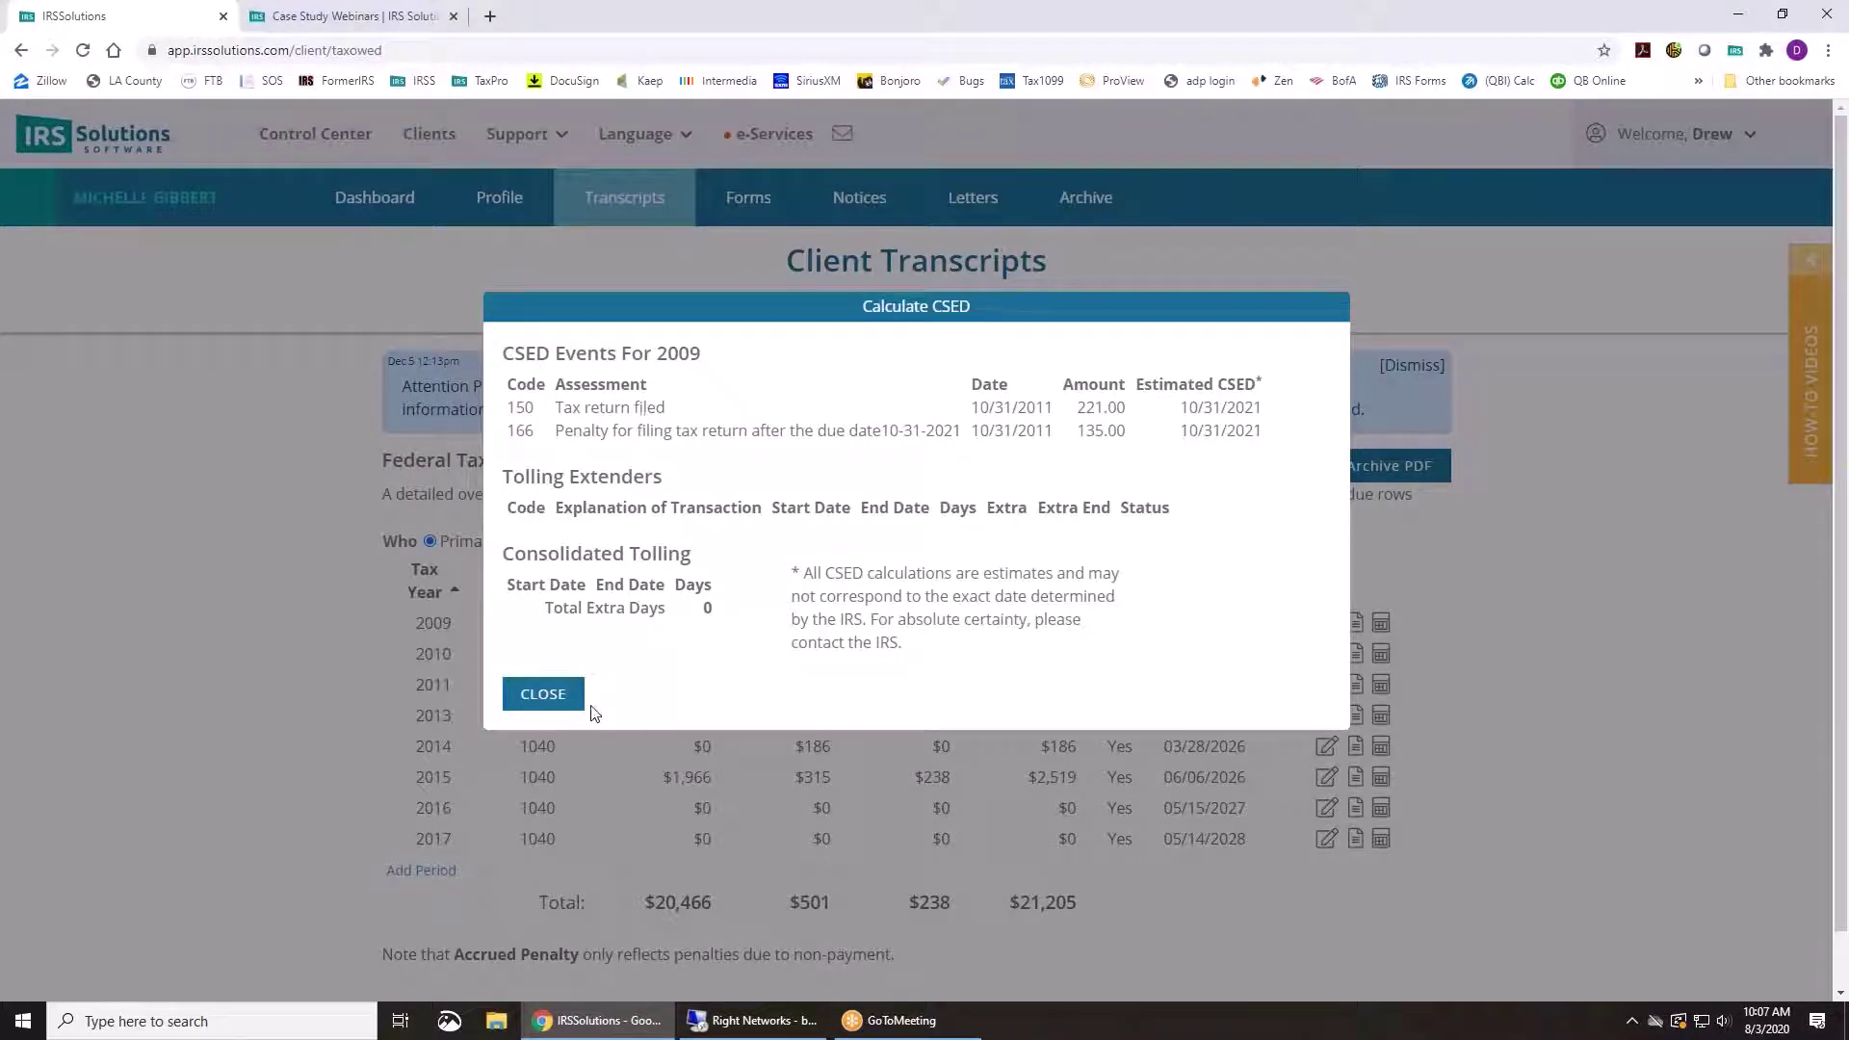
pyautogui.click(547, 699)
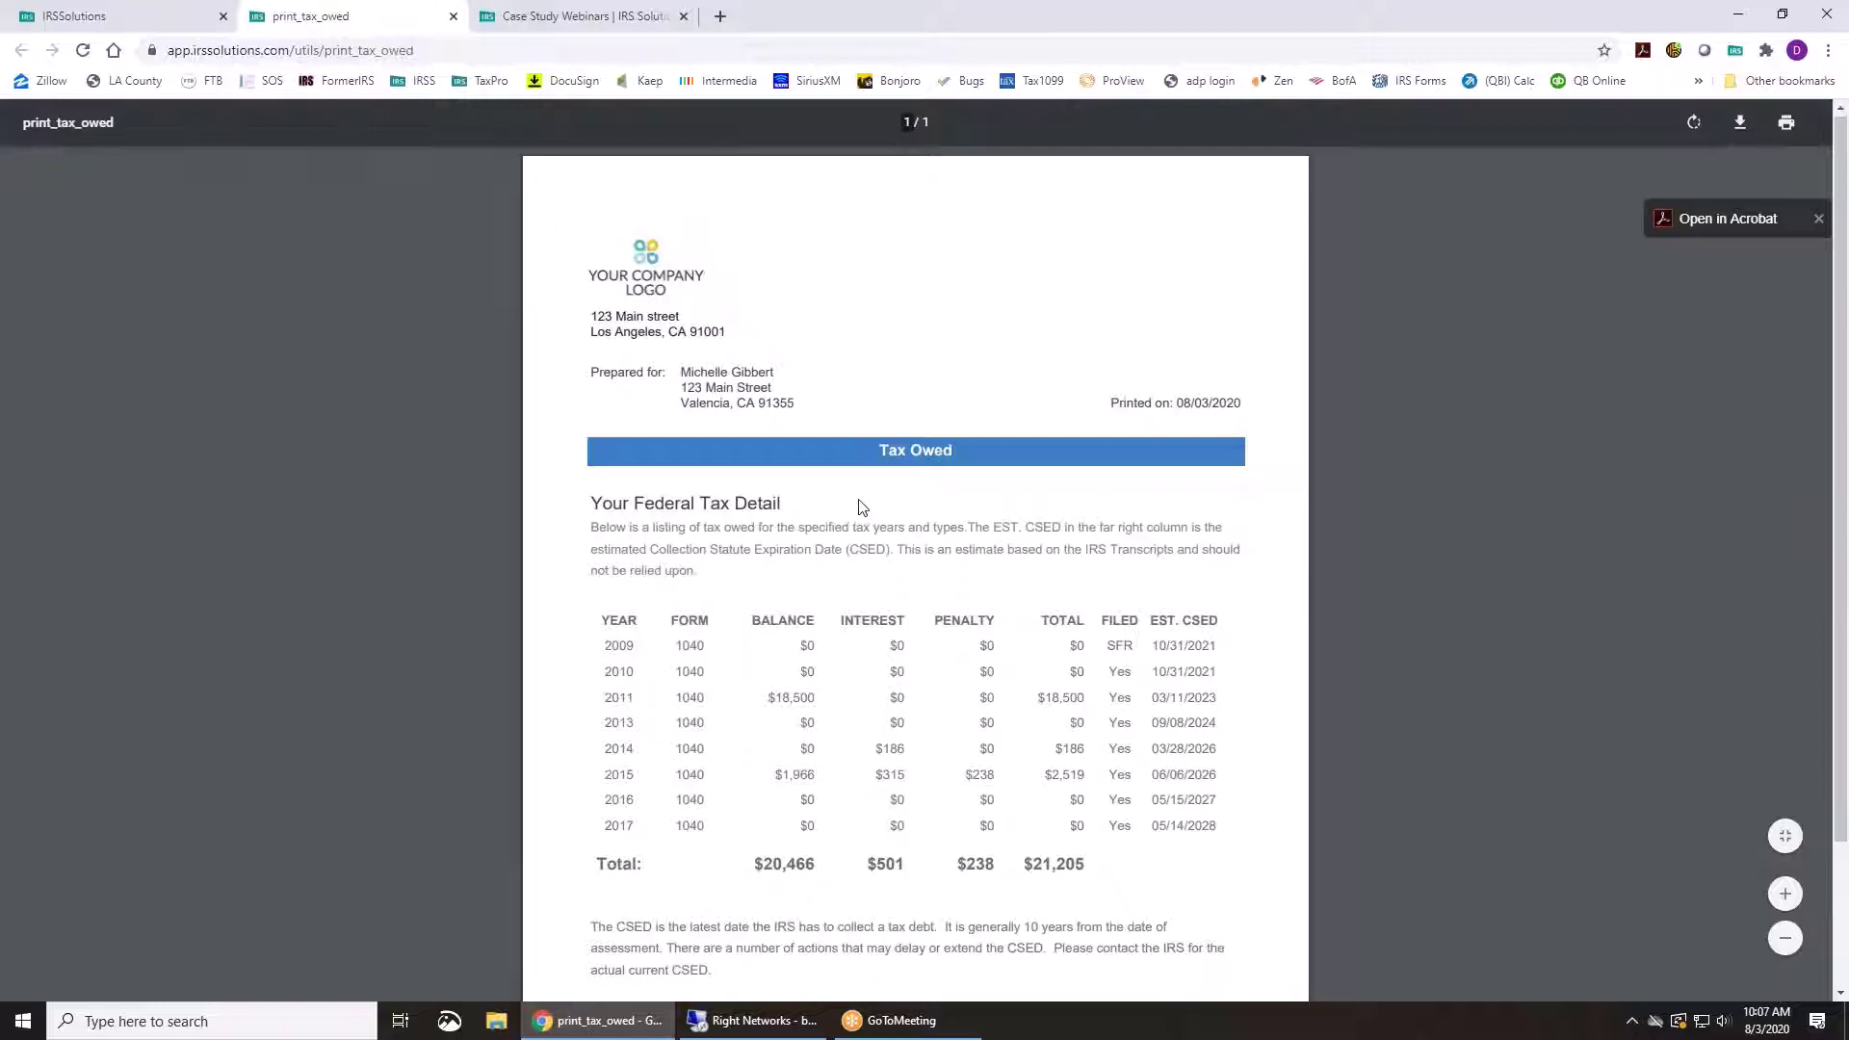
pyautogui.scroll(-2, 862, 507)
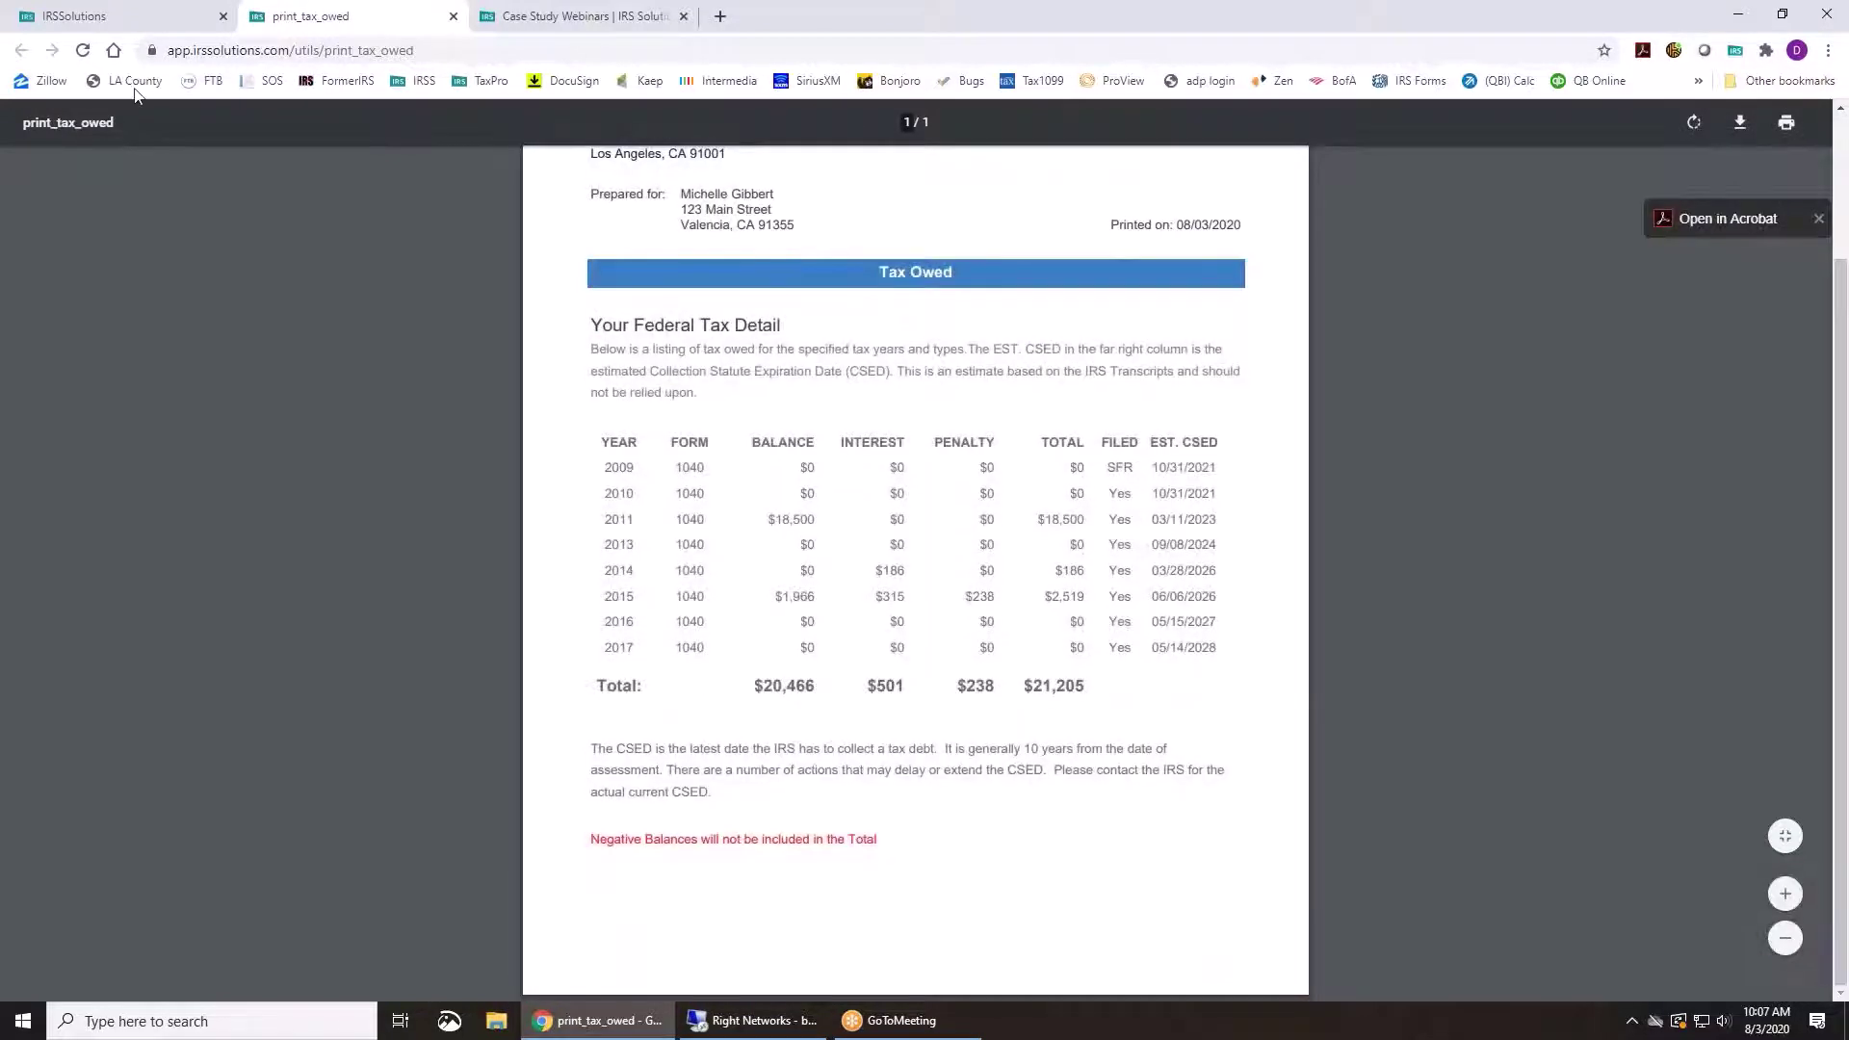
pyautogui.click(71, 21)
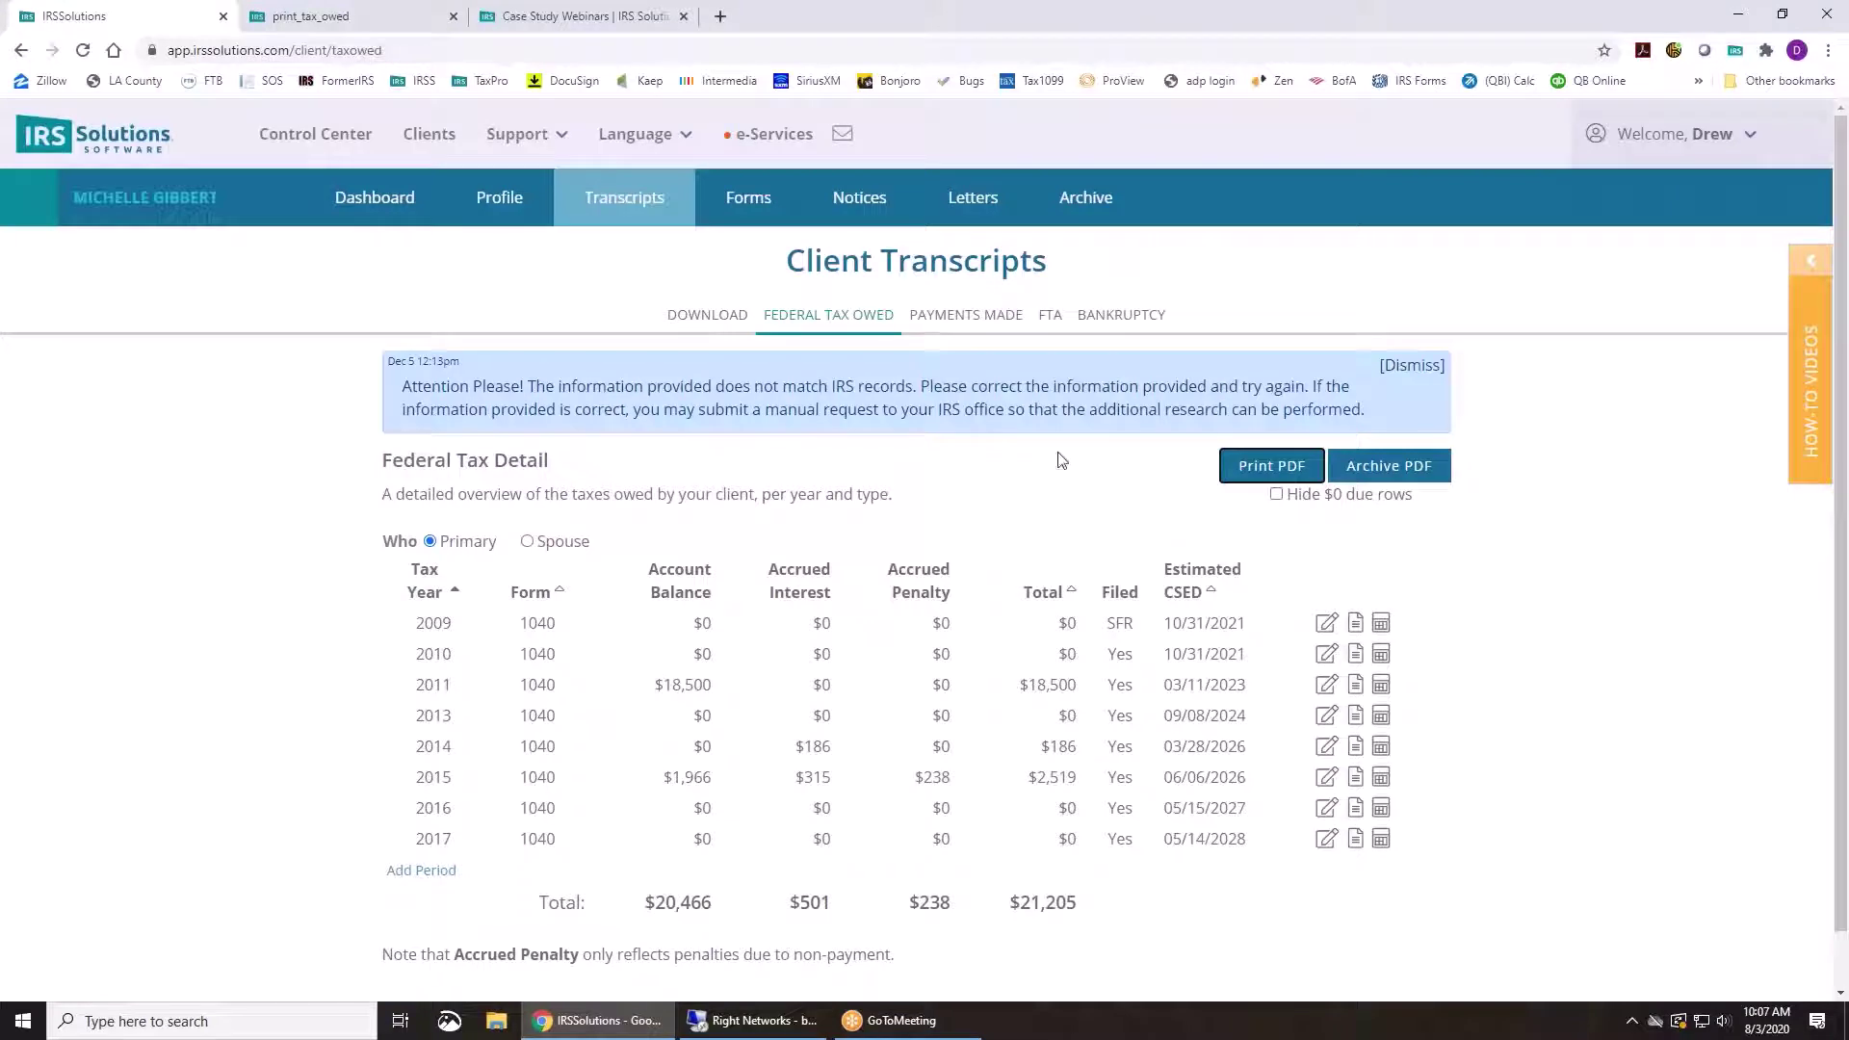
# Review the Payments Made, FTA and Bankruptcy views, then return to the Transcripts download list
pyautogui.click(942, 321)
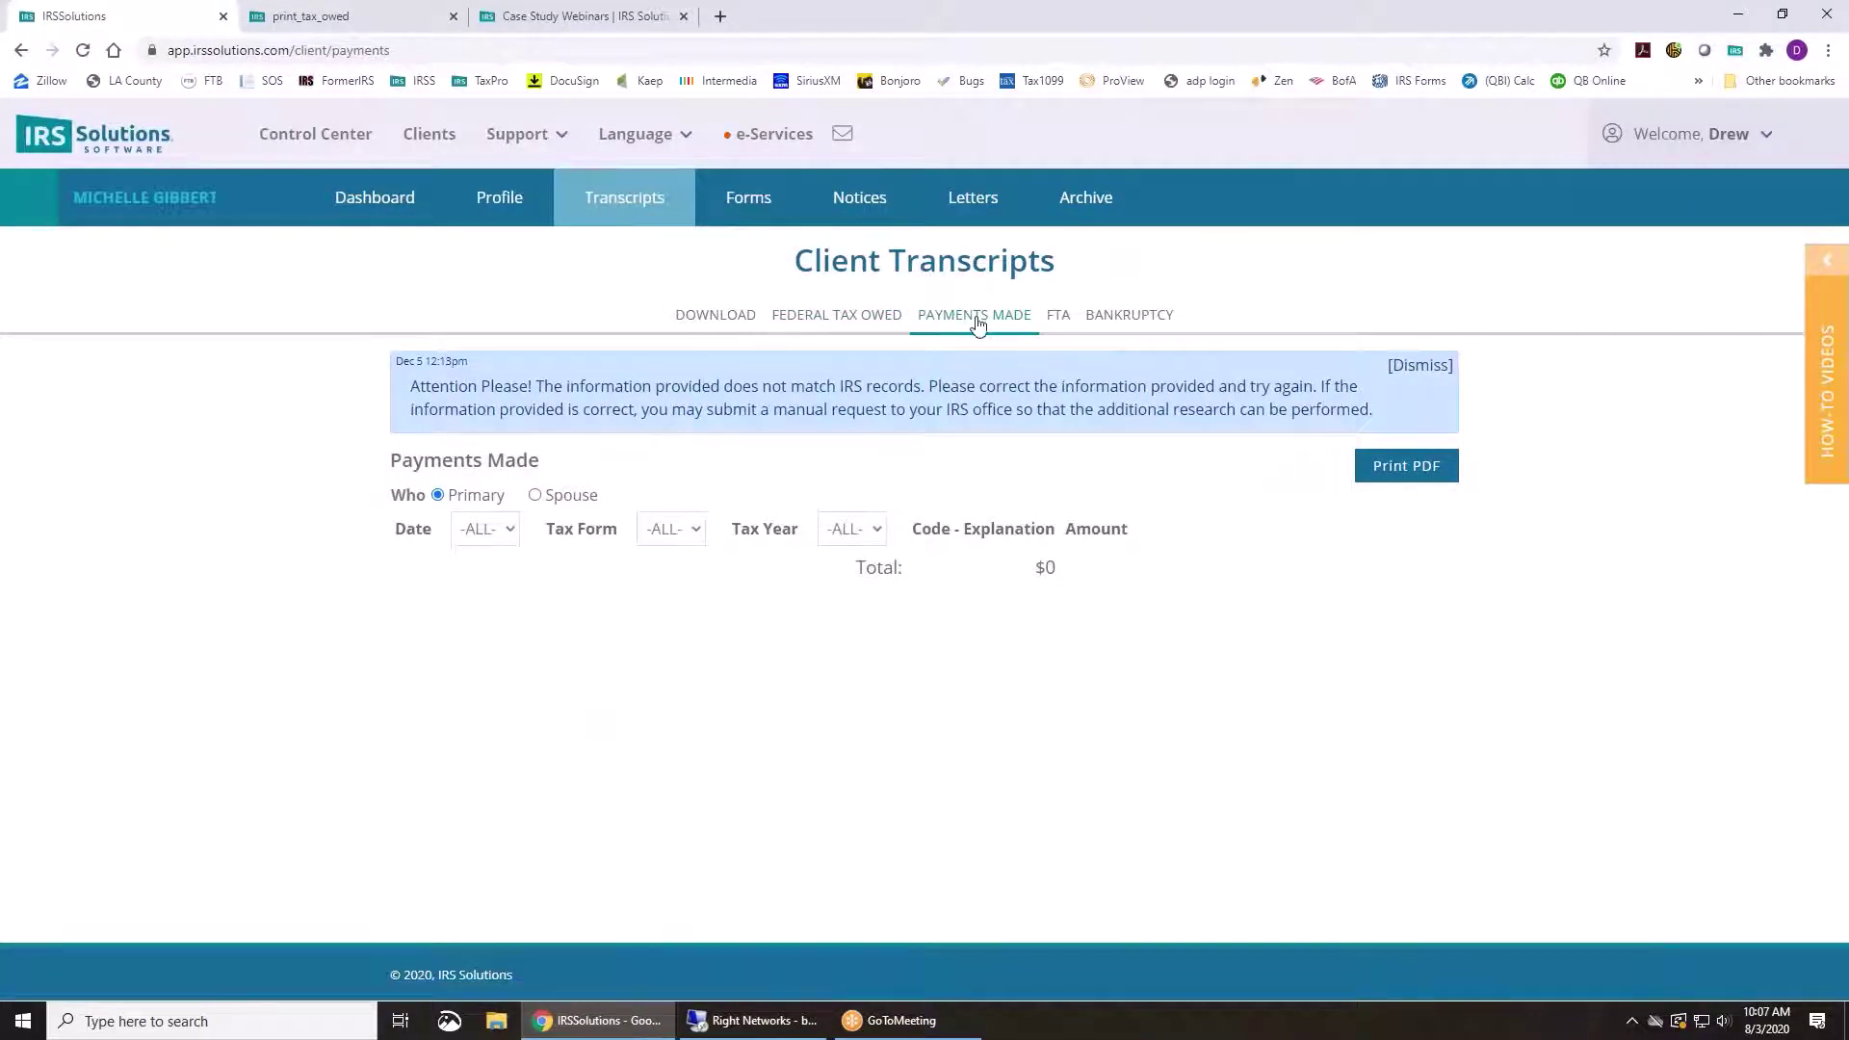
pyautogui.click(1057, 320)
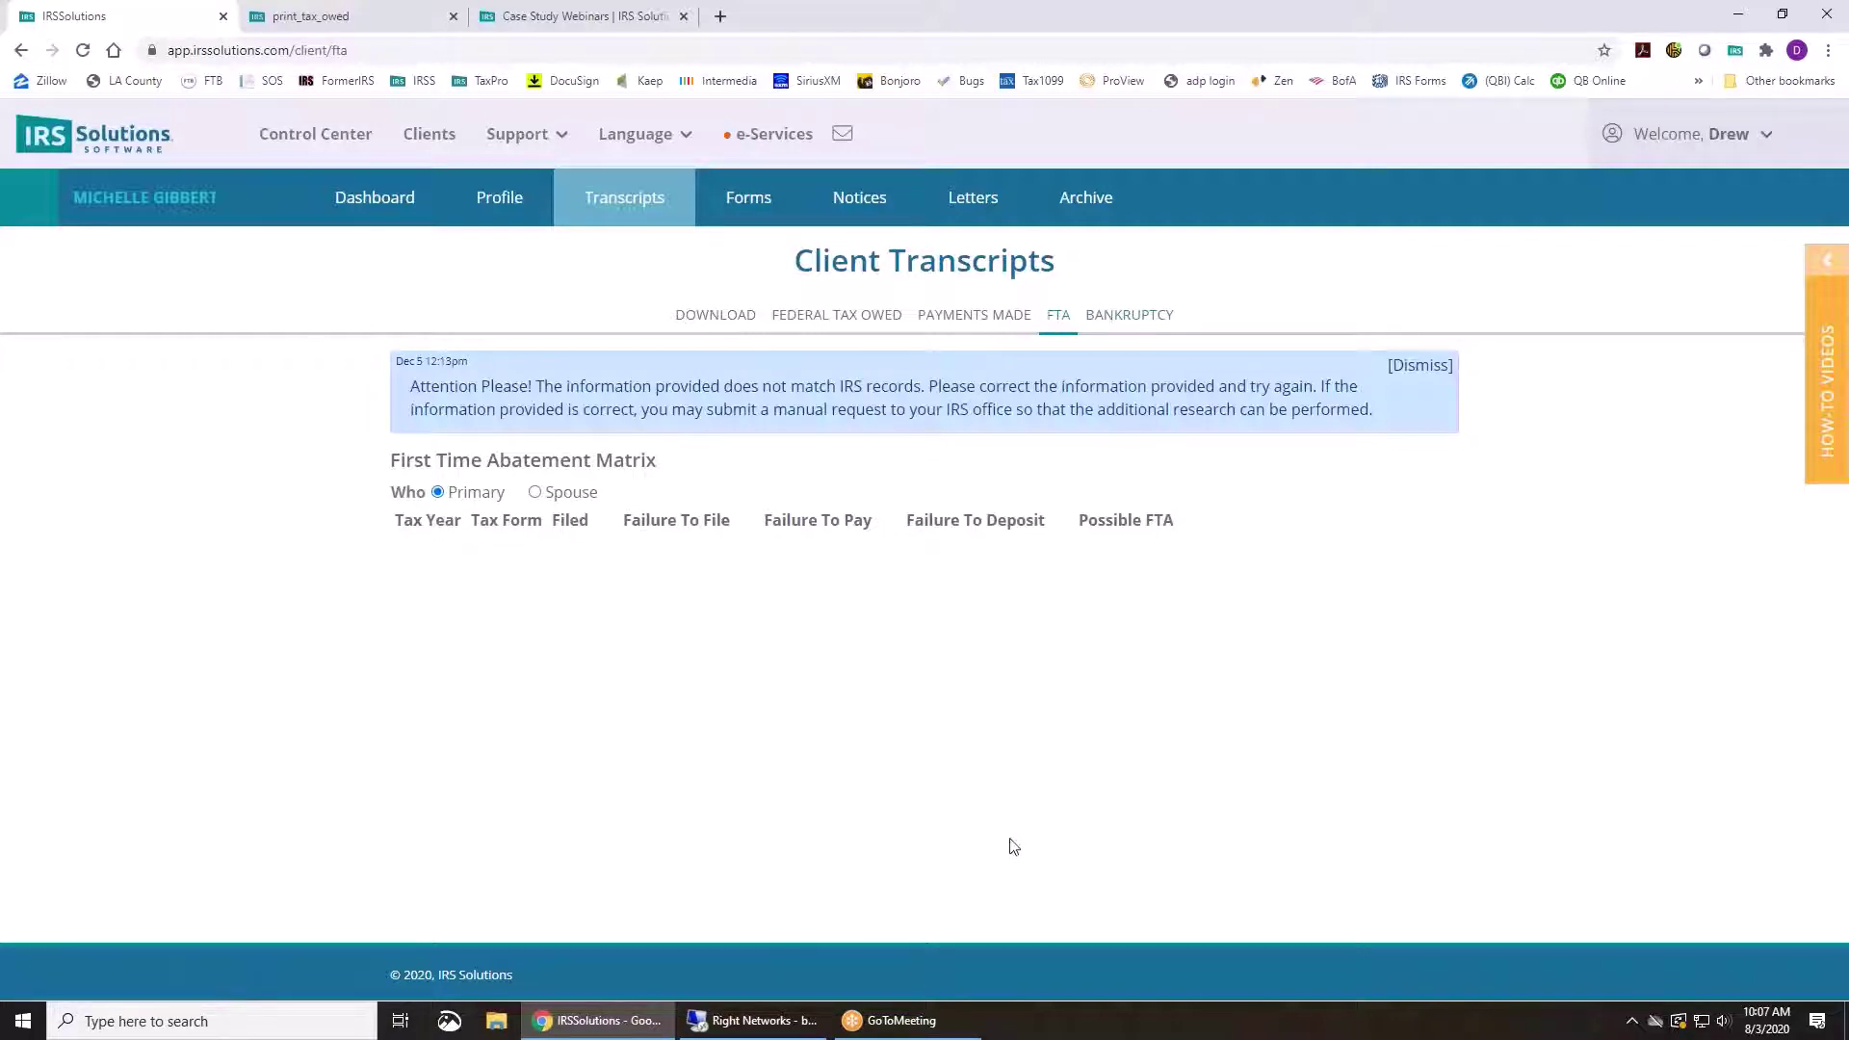
pyautogui.click(1128, 320)
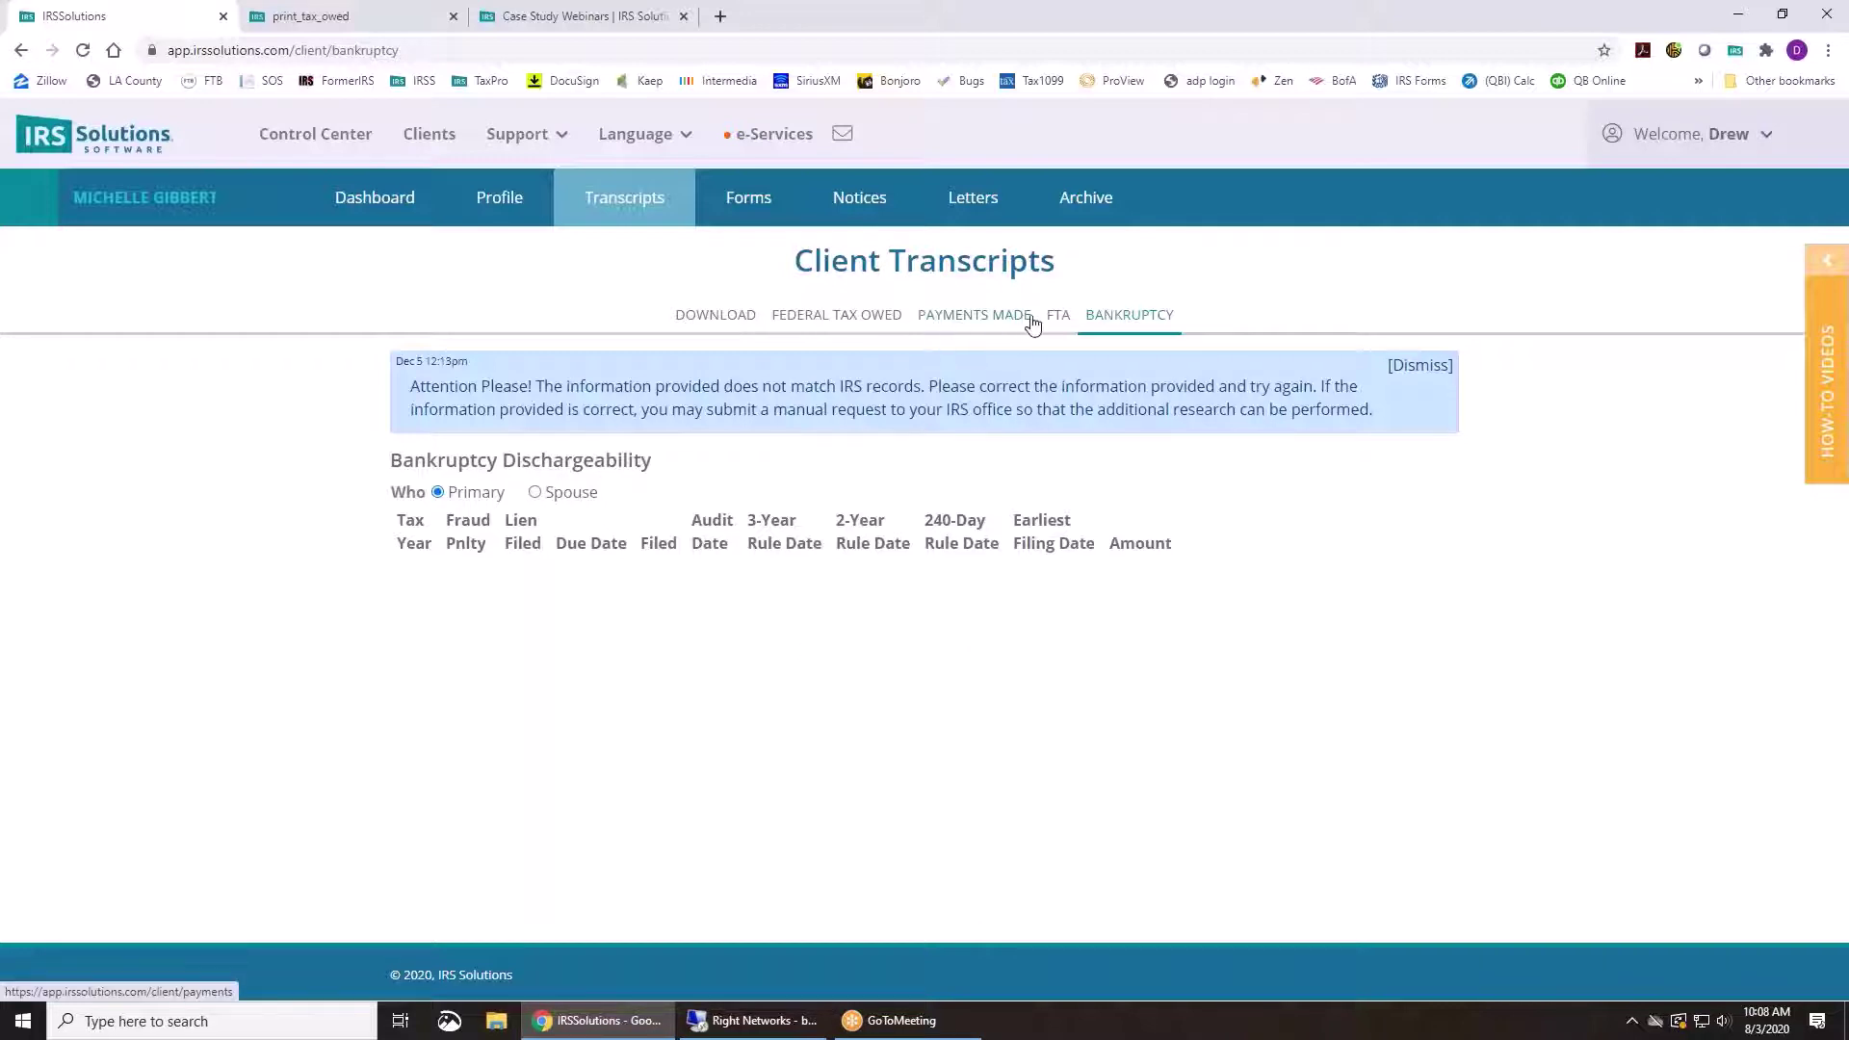
pyautogui.click(606, 204)
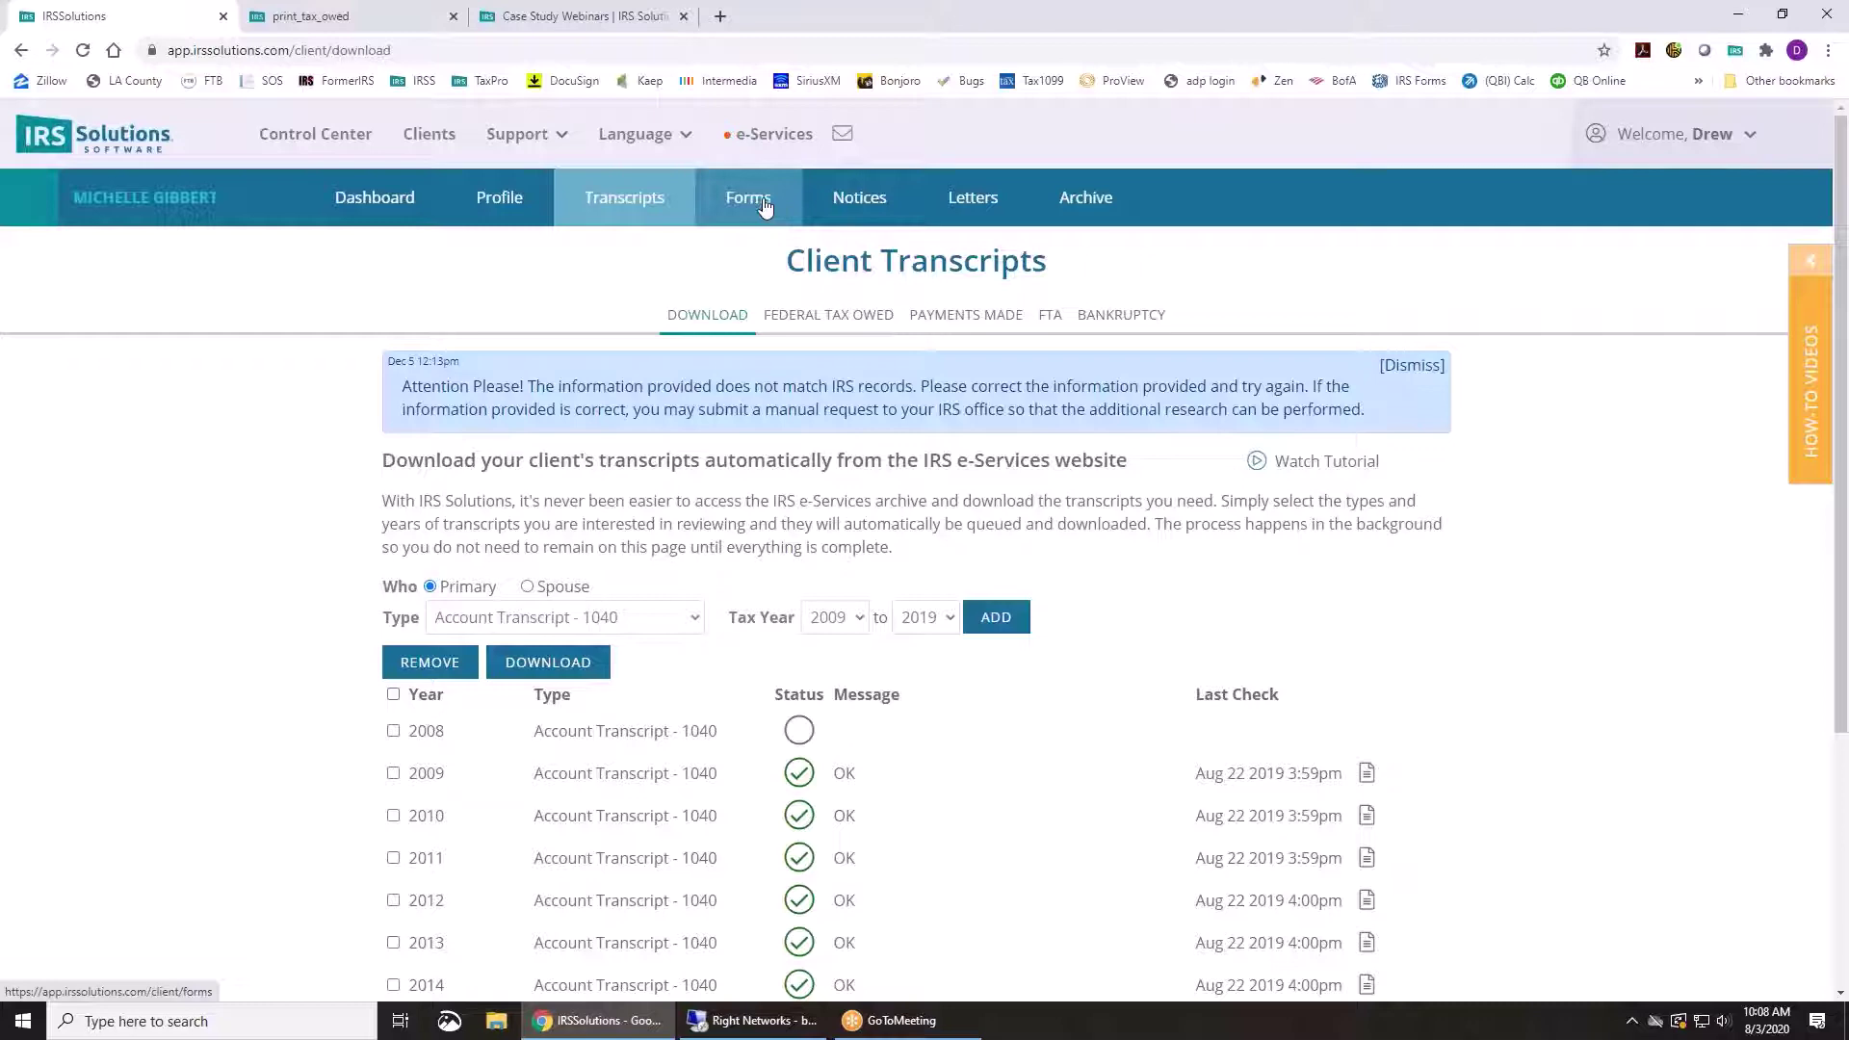
# Open the client's Form 2848 Power of Attorney from the Forms list
pyautogui.click(763, 207)
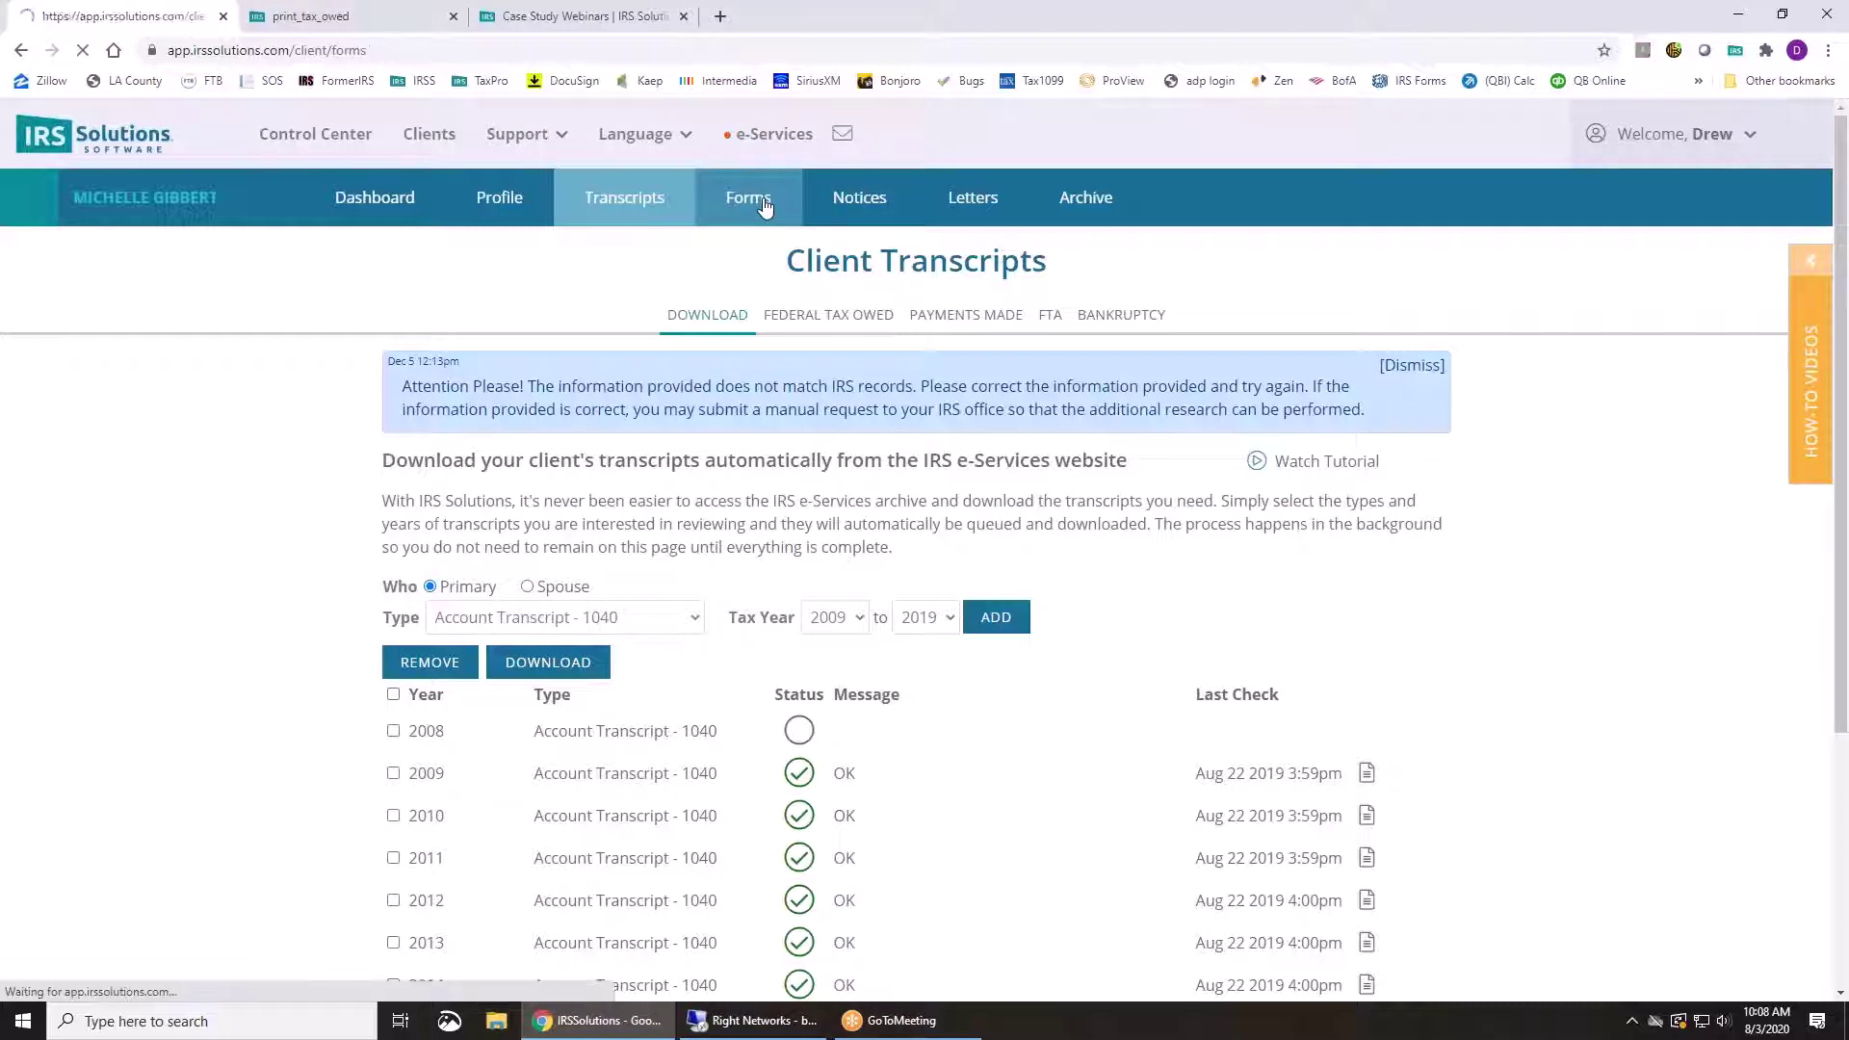
pyautogui.scroll(-3, 647, 514)
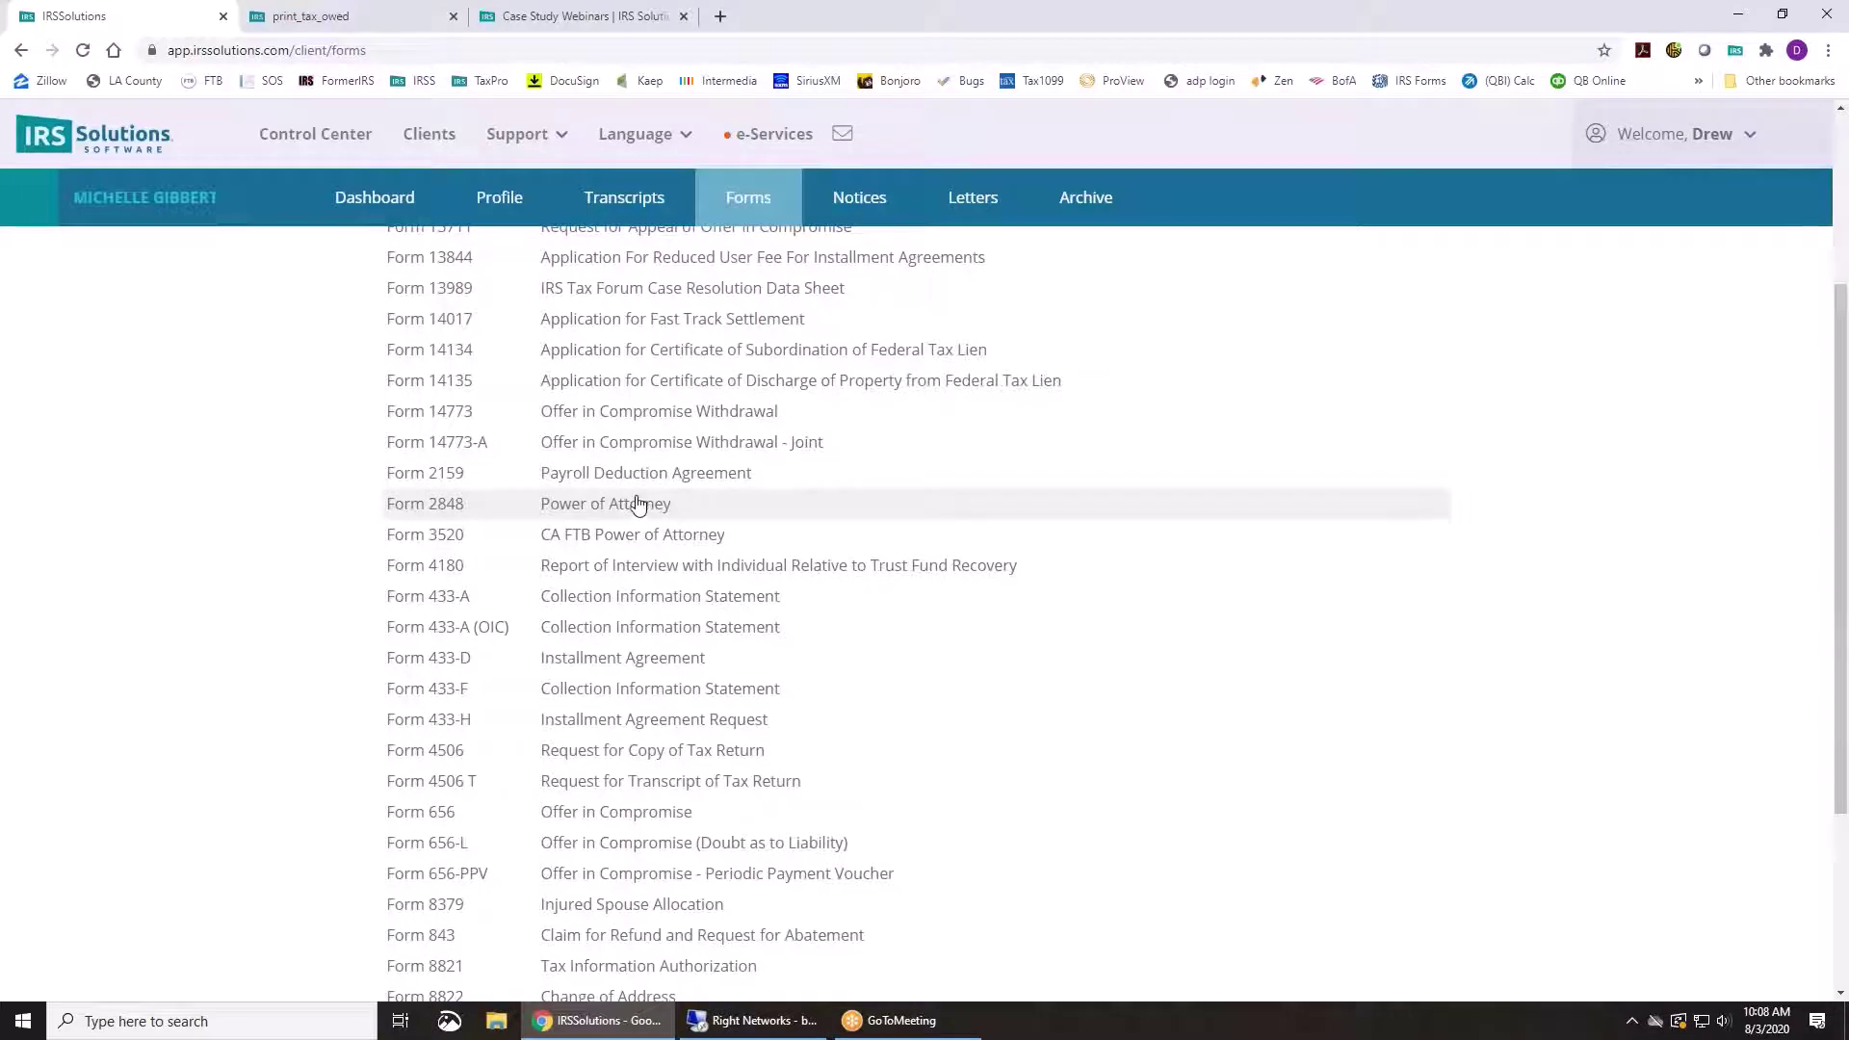
pyautogui.scroll(-1, 642, 508)
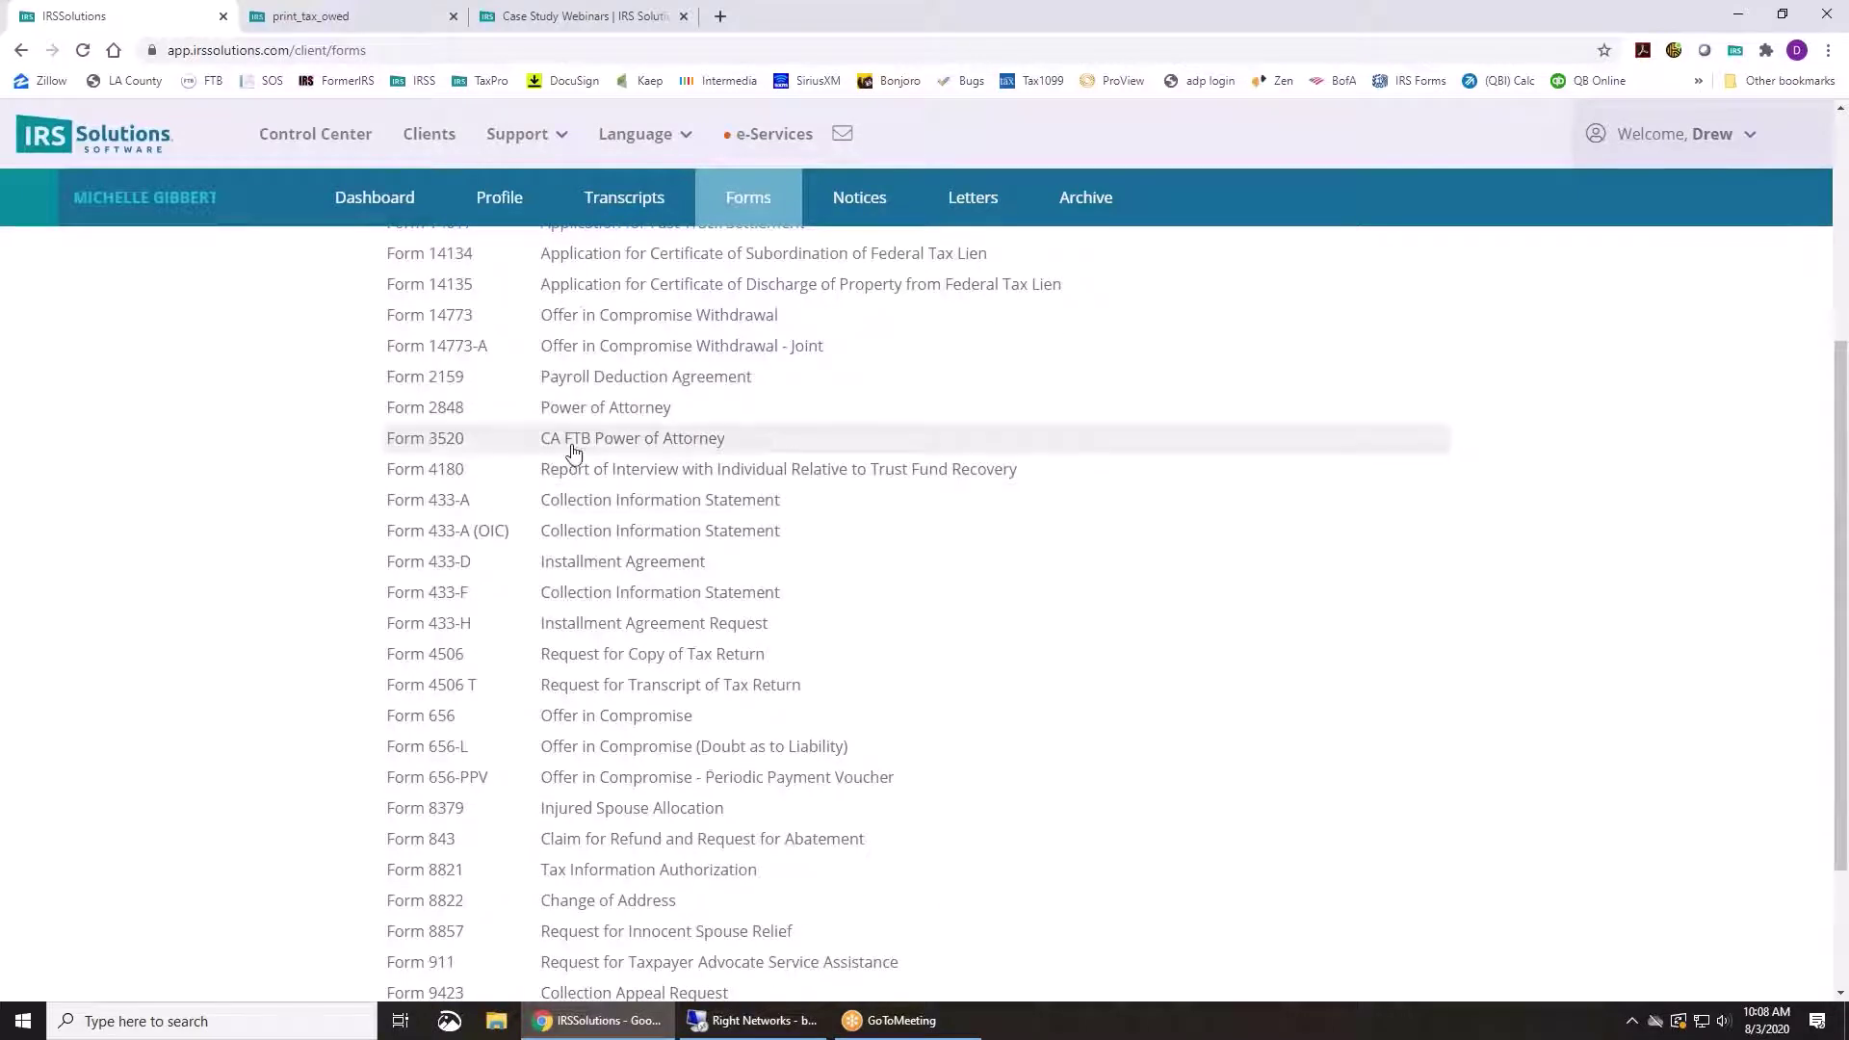
pyautogui.click(568, 407)
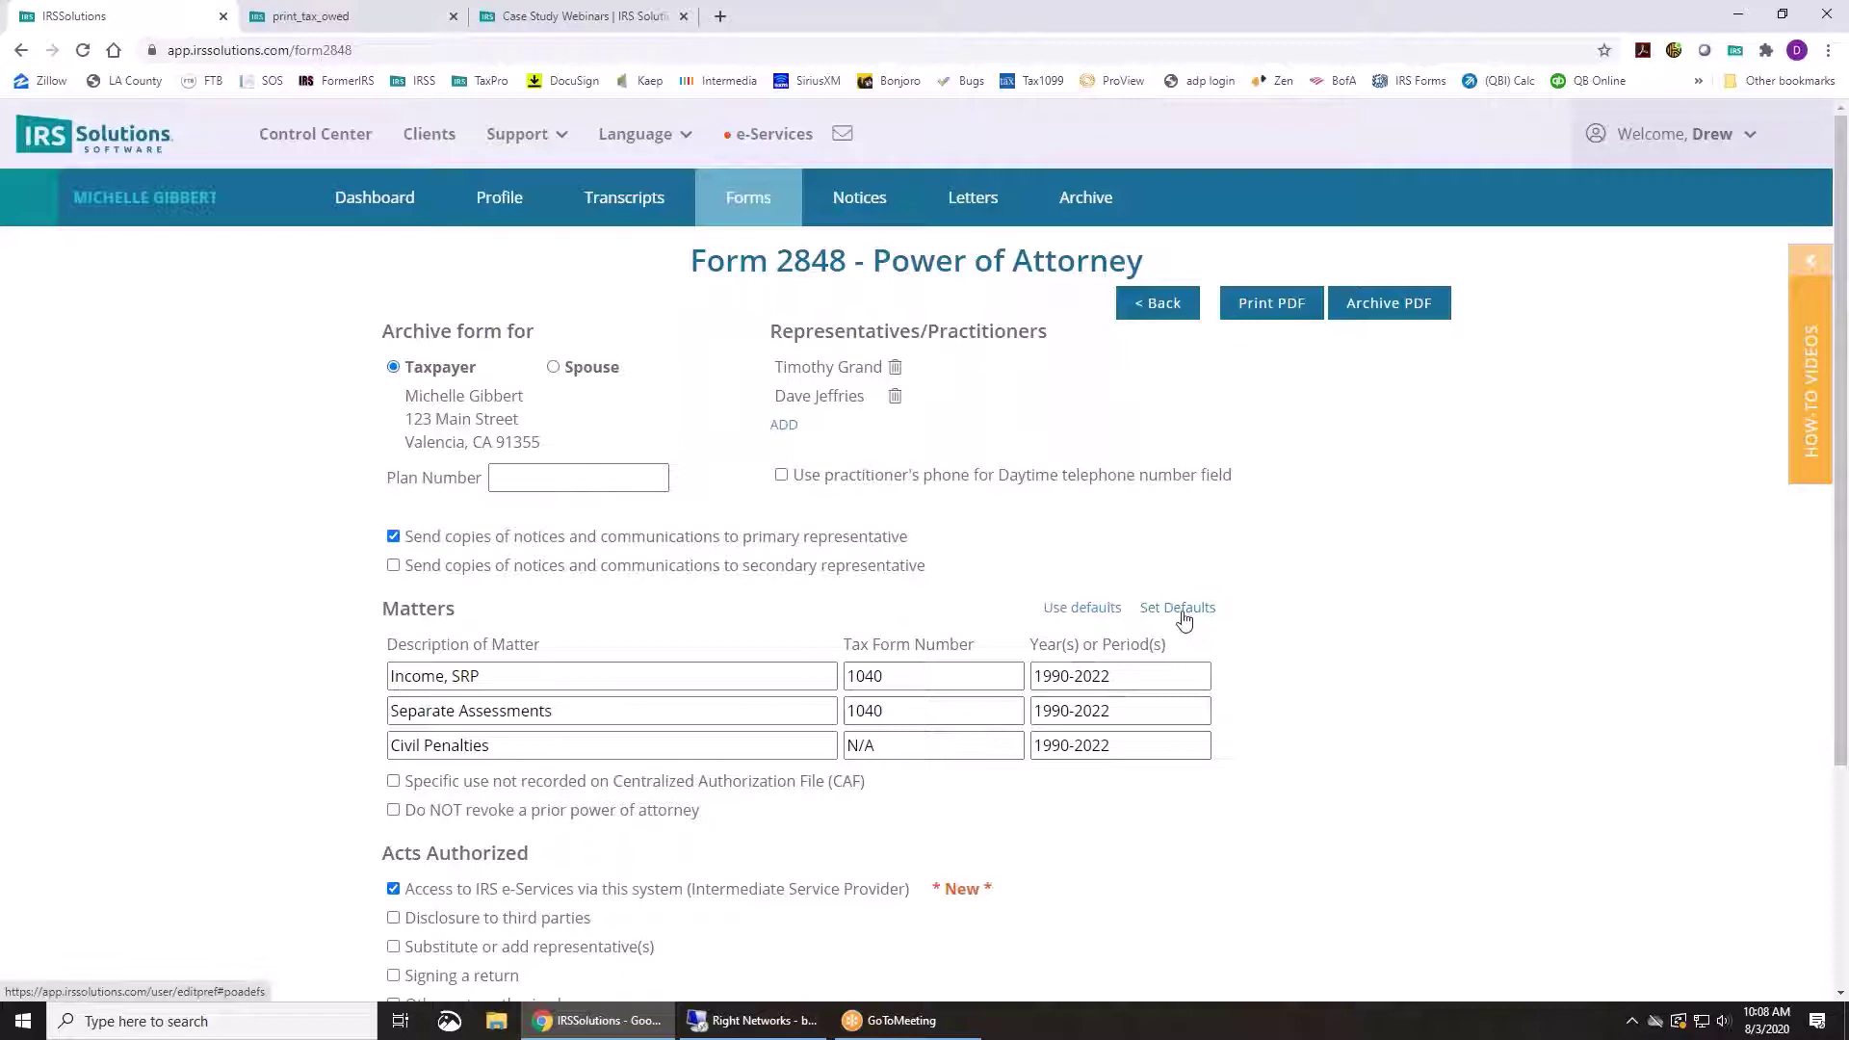
pyautogui.scroll(-3, 1209, 393)
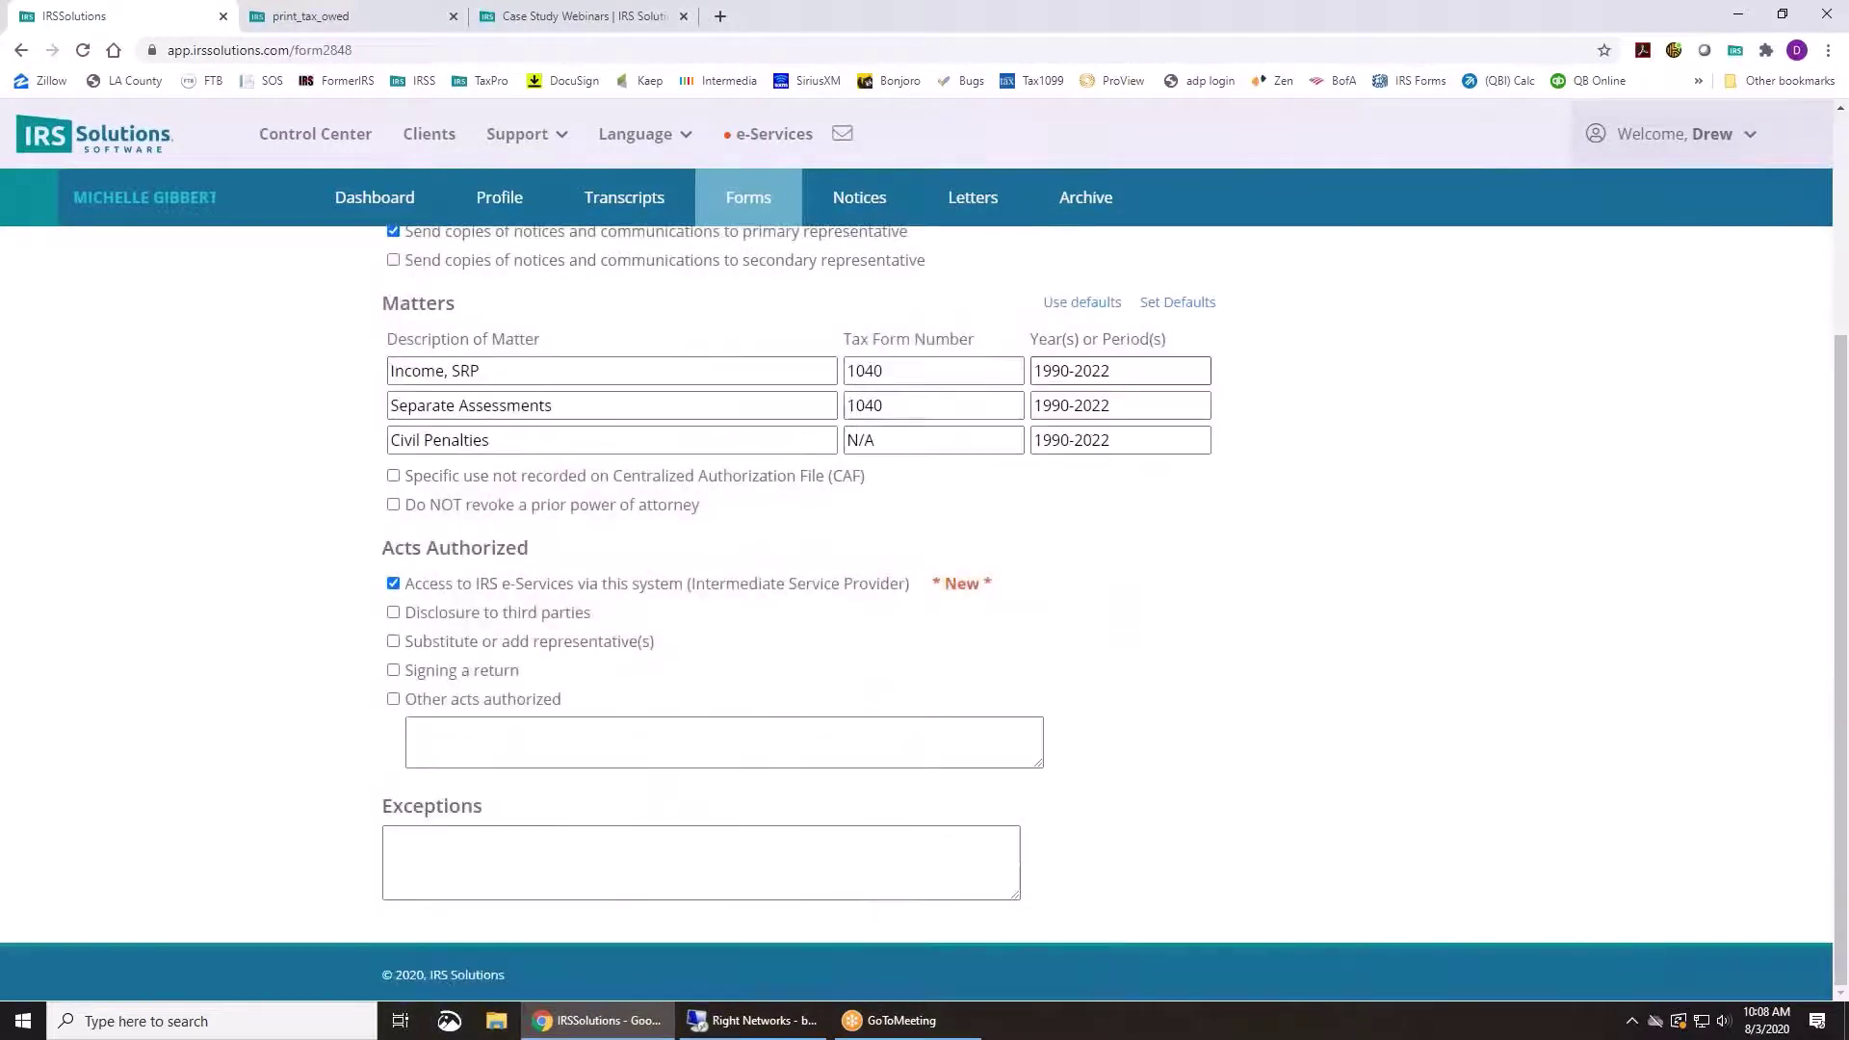
pyautogui.scroll(3, 1209, 393)
# Generate the Form 2848 PDF, scroll through it, and return to the form page
pyautogui.click(1242, 304)
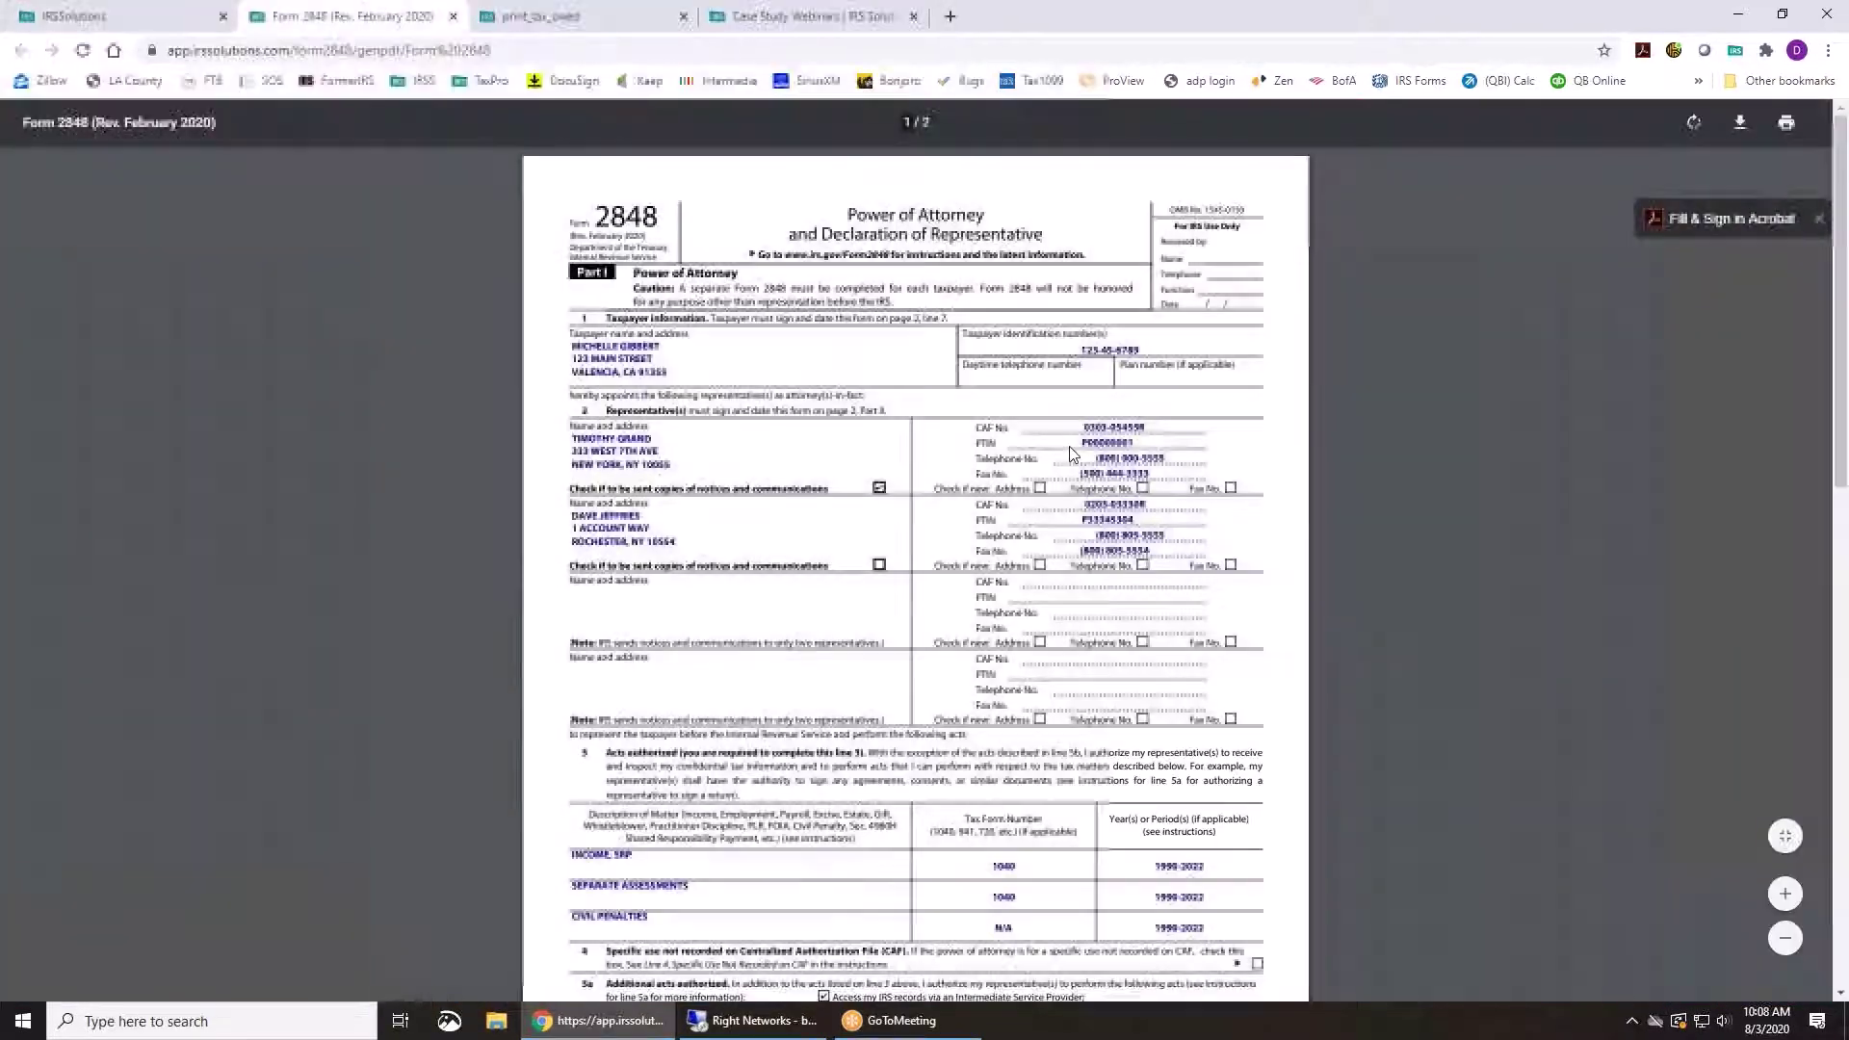
pyautogui.scroll(-10, 840, 484)
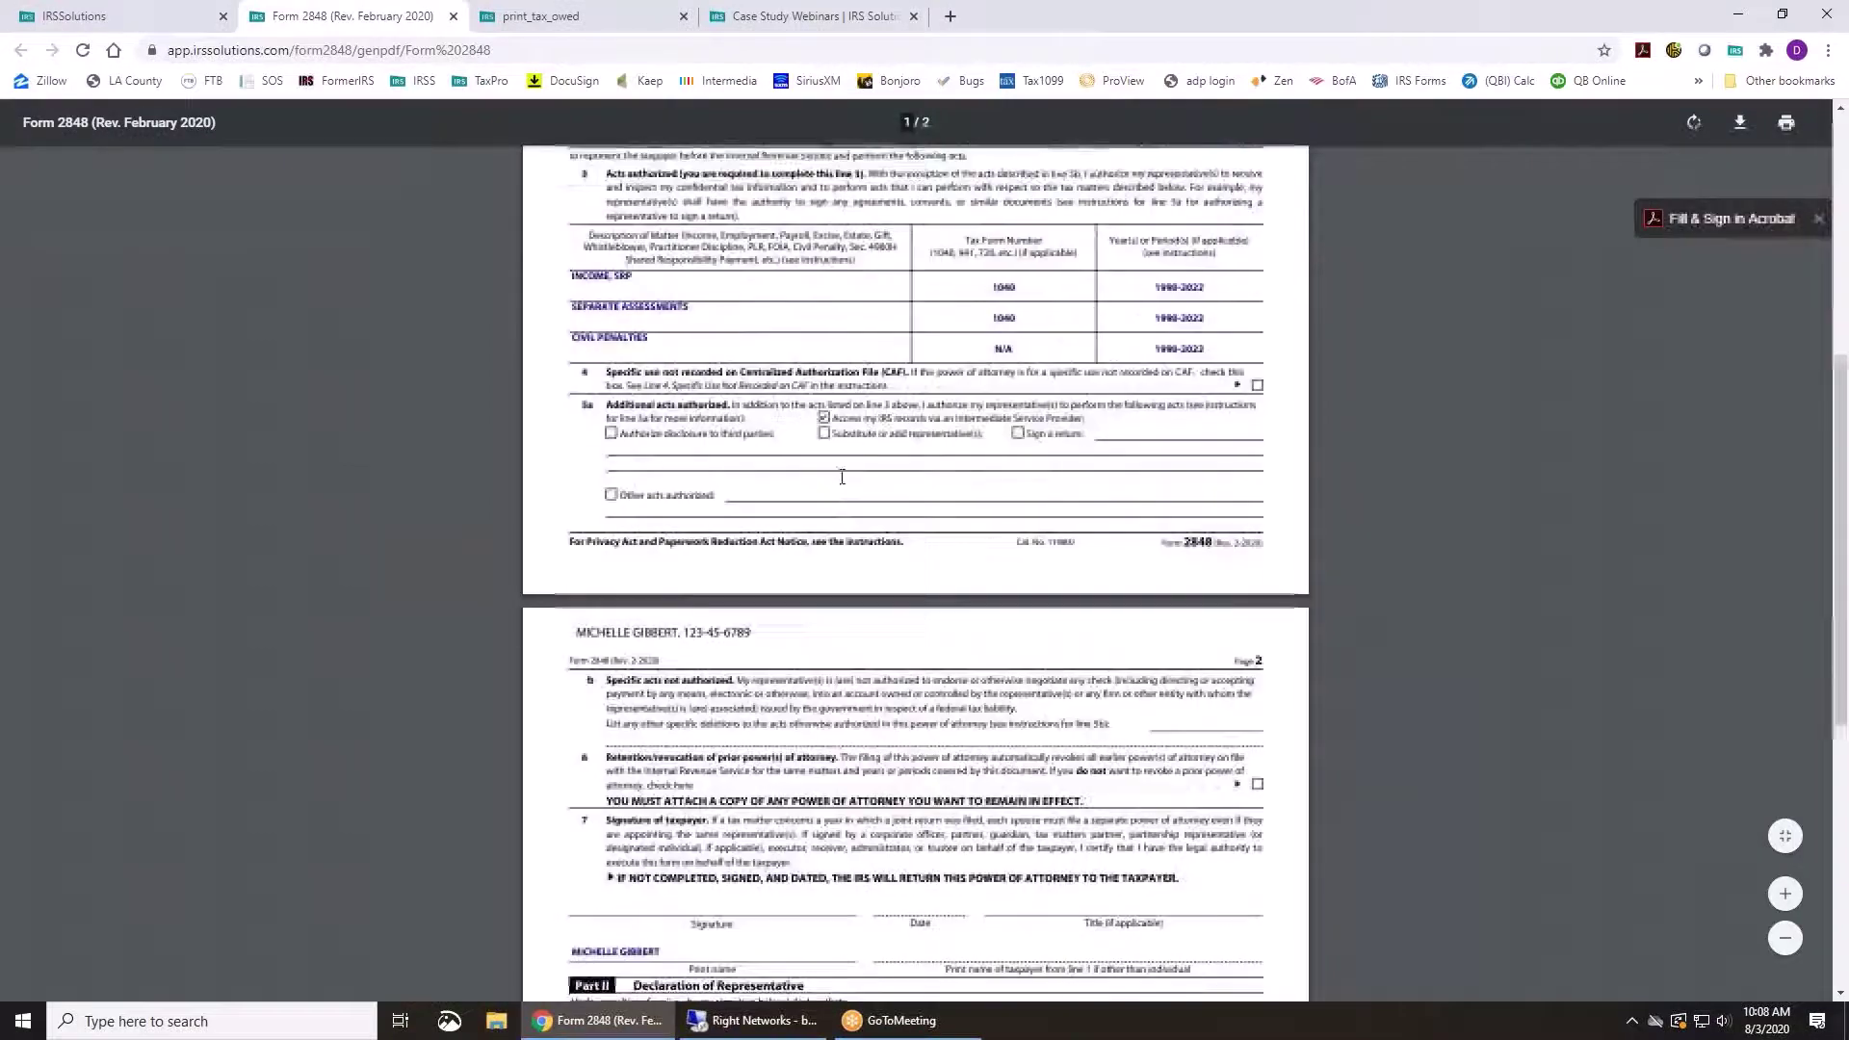
pyautogui.scroll(-3, 842, 476)
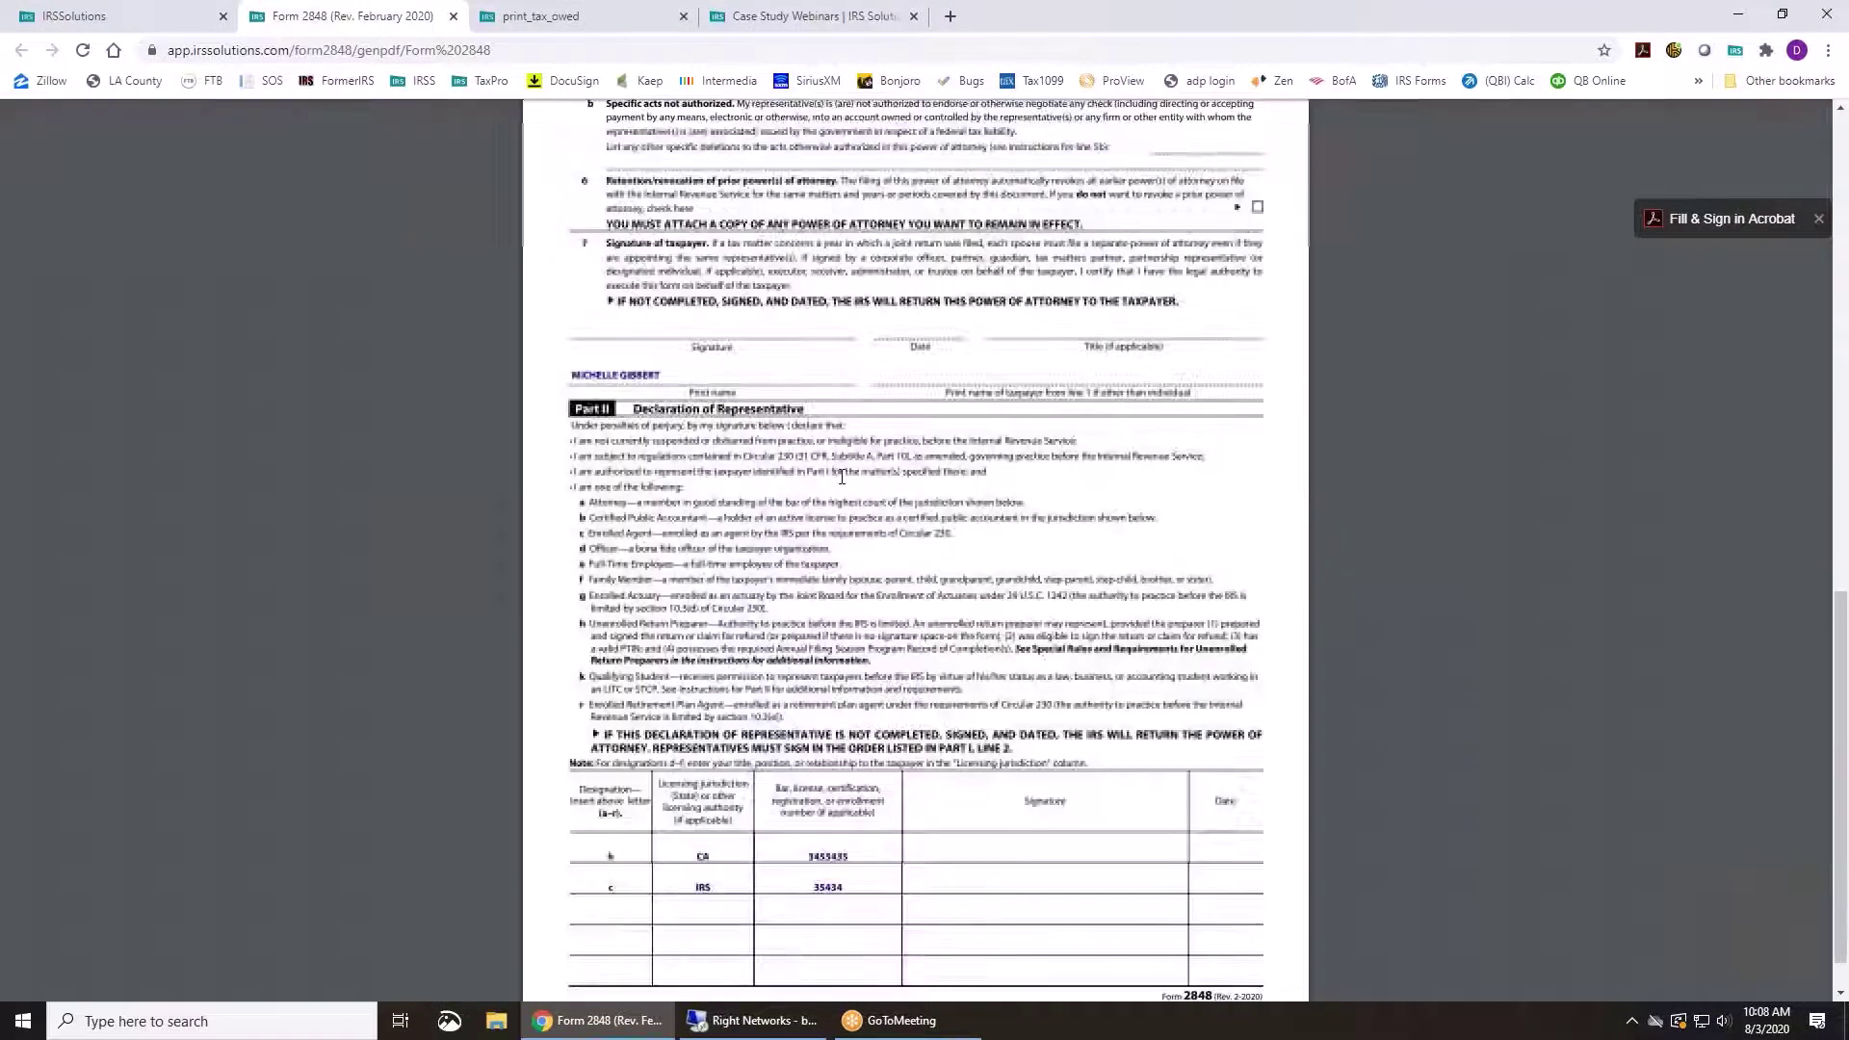
pyautogui.click(82, 17)
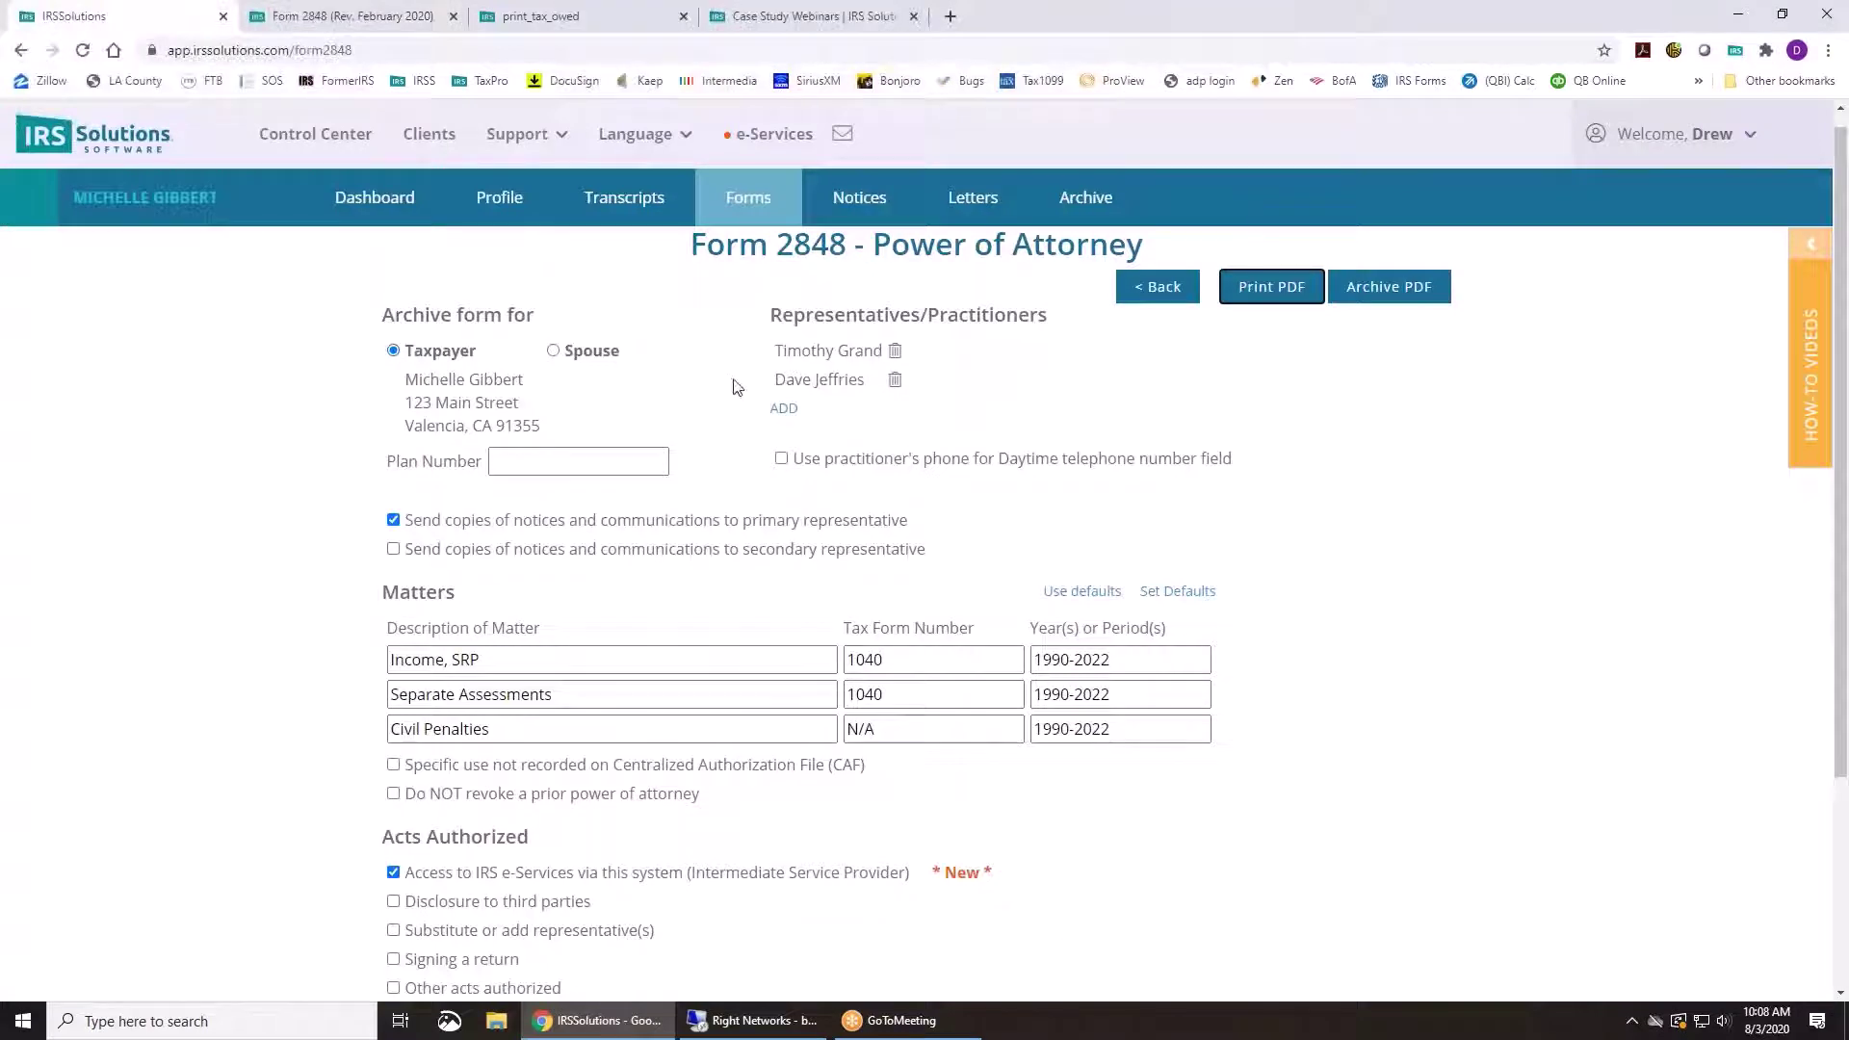
# Open the client's Form 433-A (OIC) worksheets, viewing then cancelling the print options
pyautogui.click(752, 207)
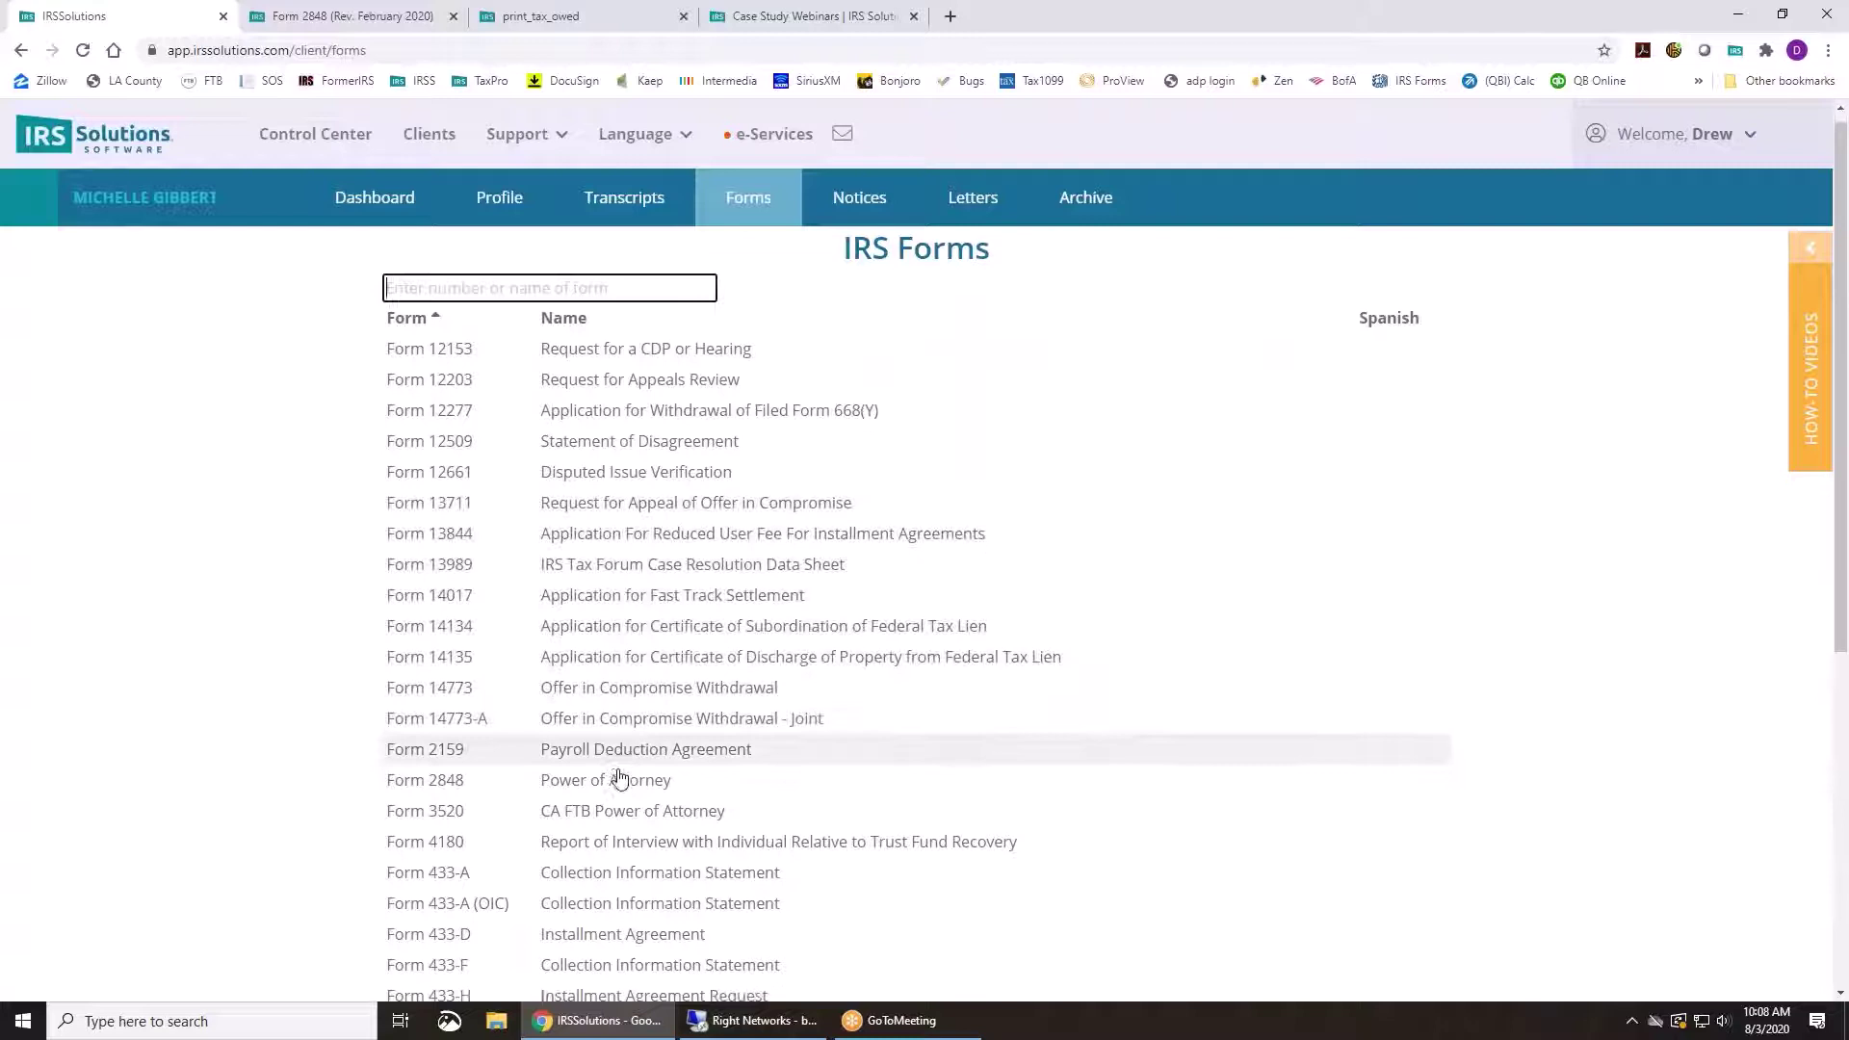
pyautogui.scroll(-2, 619, 778)
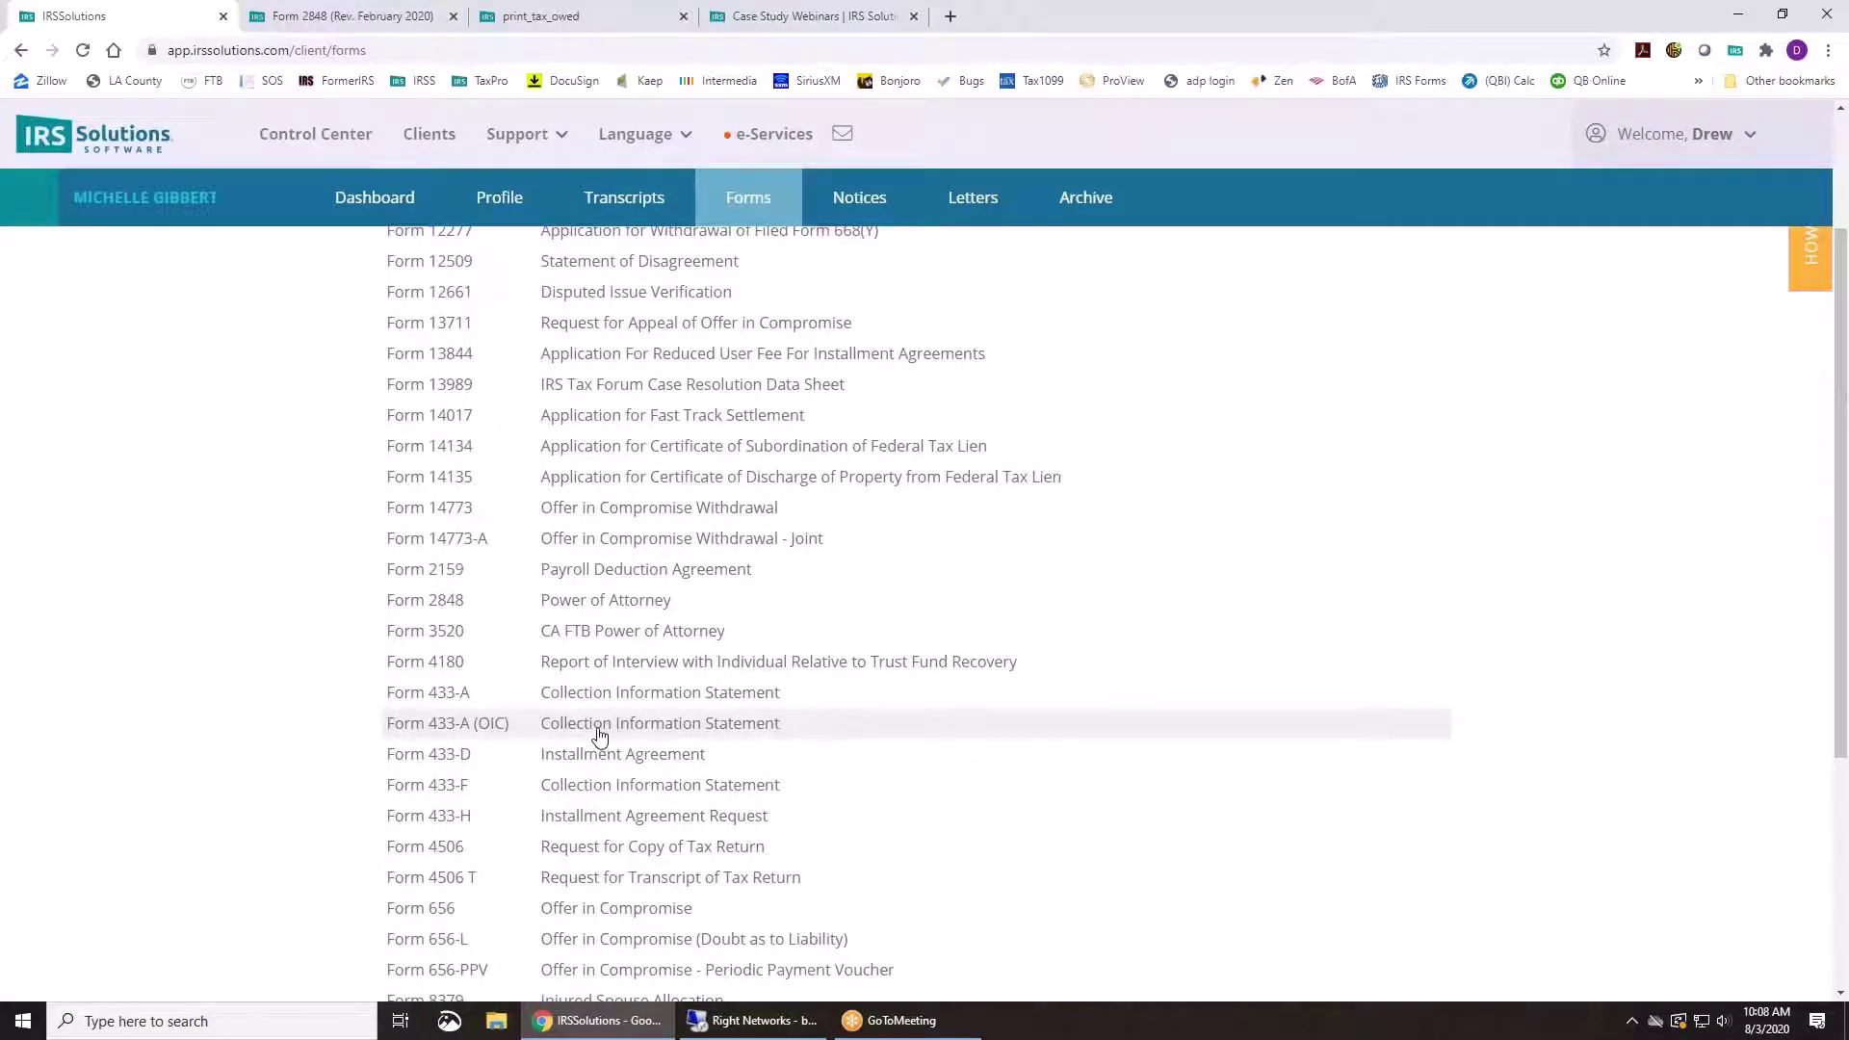
pyautogui.click(598, 736)
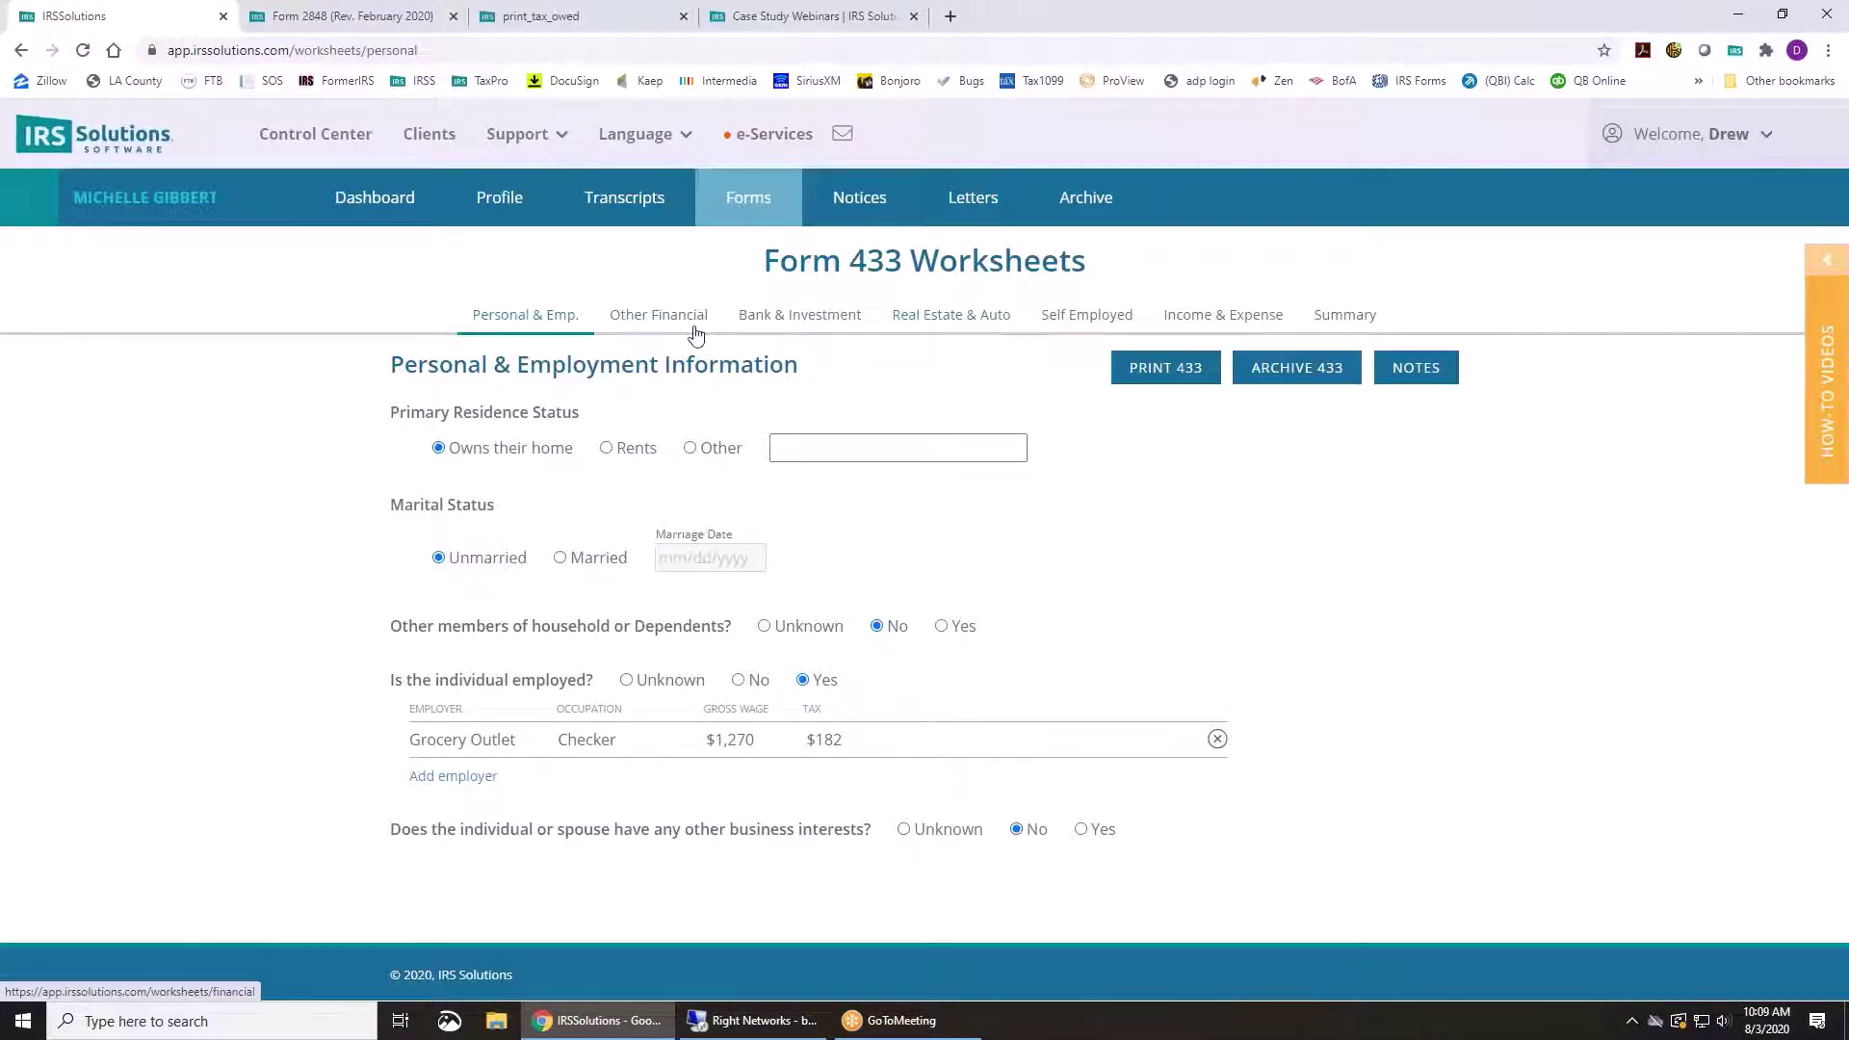
pyautogui.click(1175, 374)
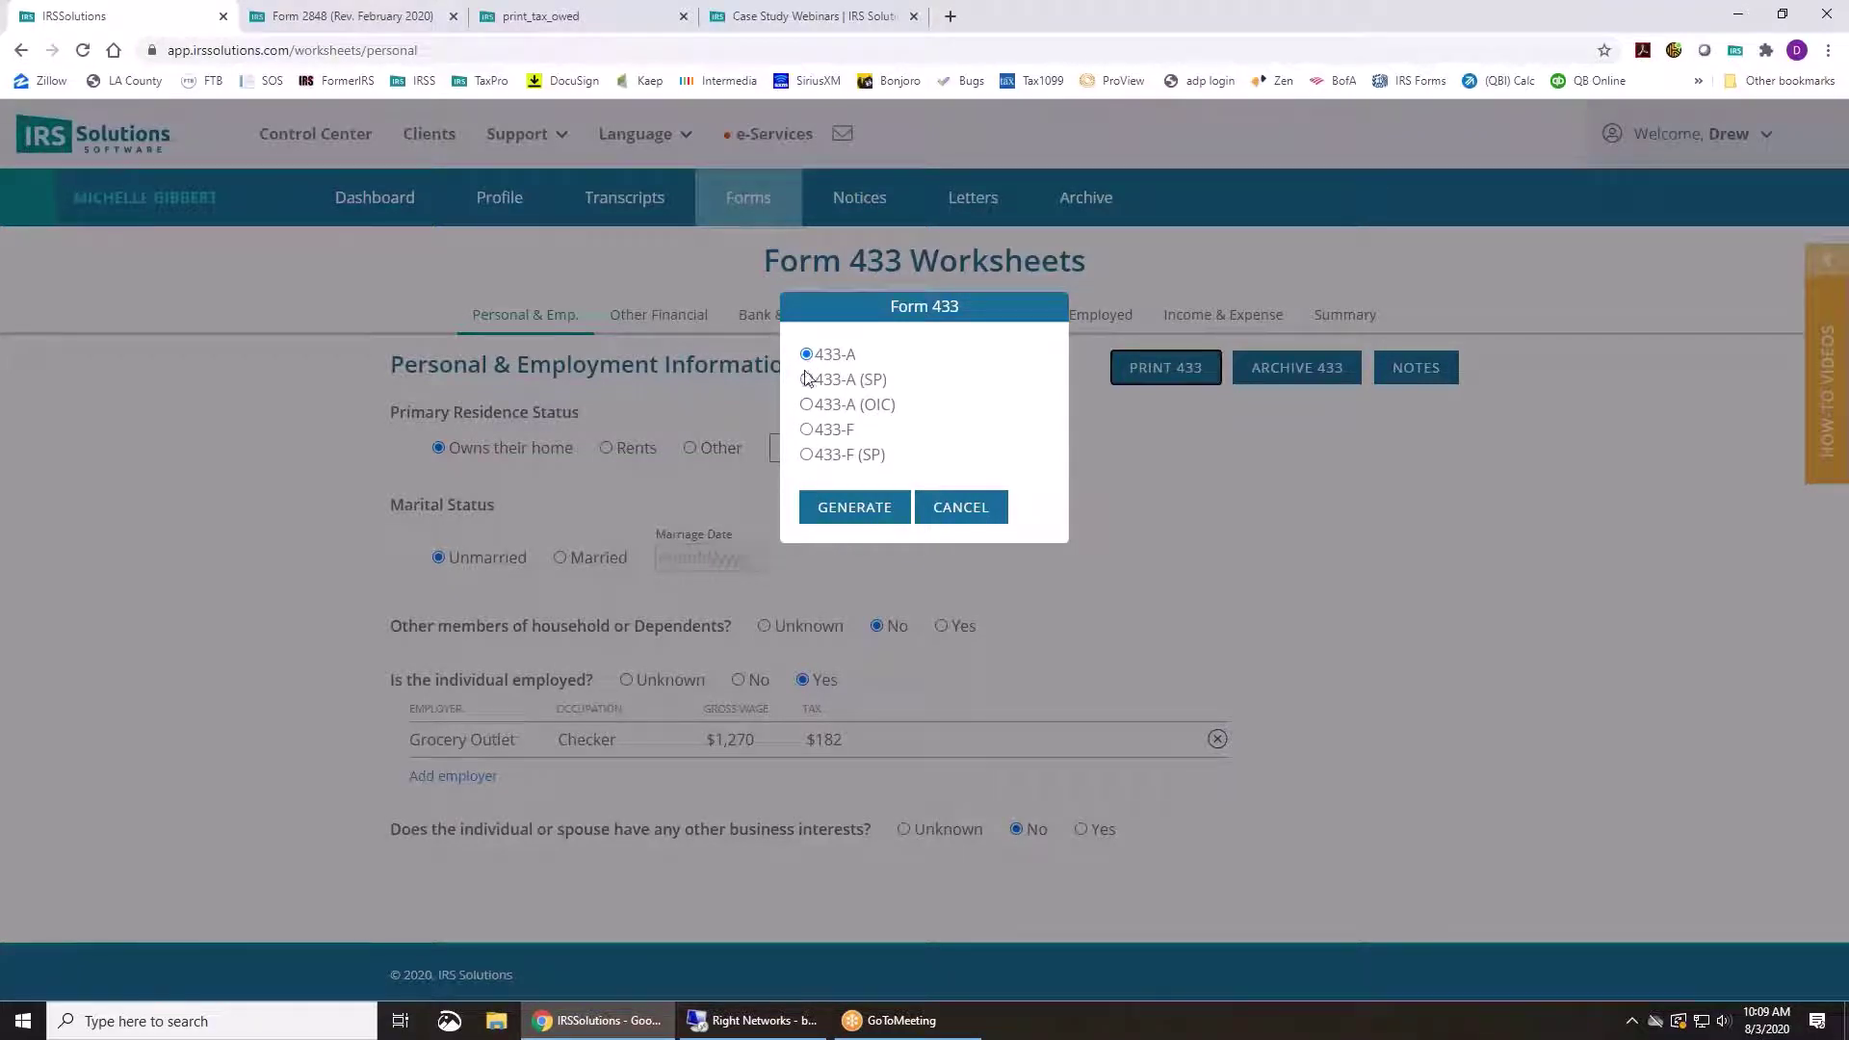
pyautogui.click(963, 507)
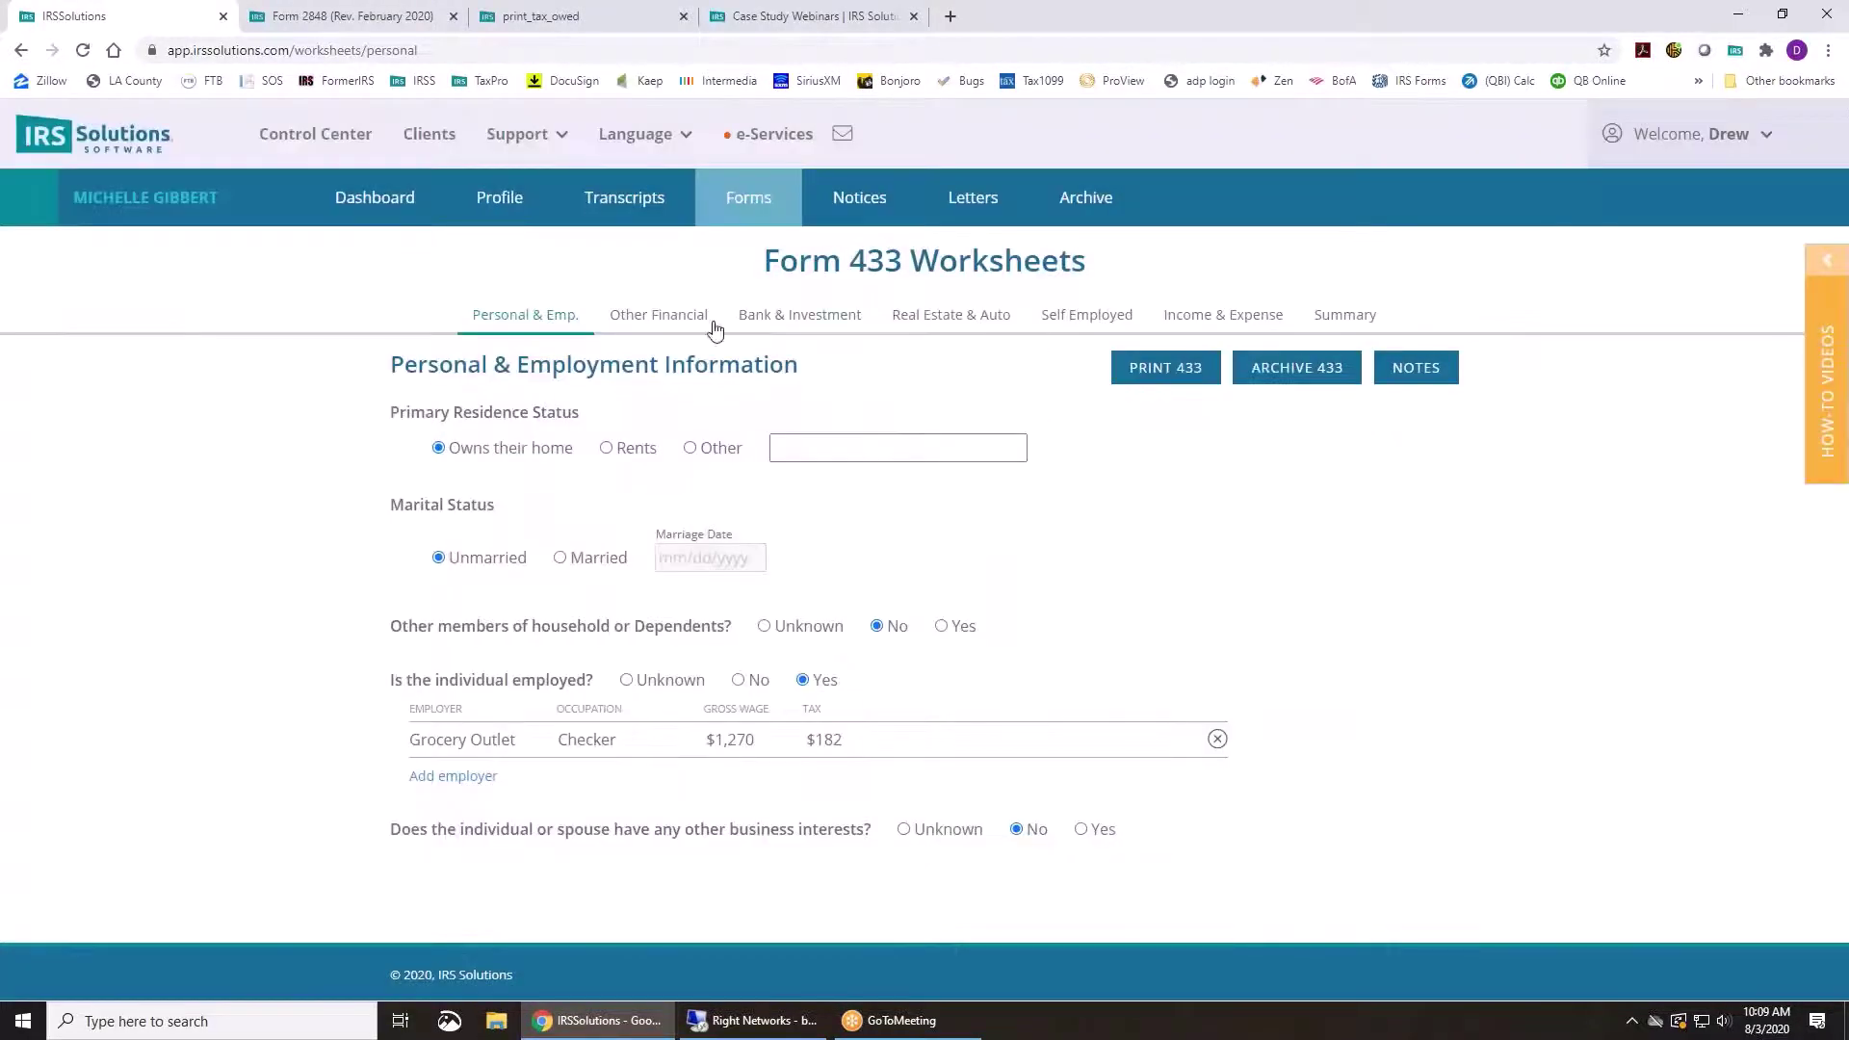
# Review Bank & Investment, expanding and collapsing the Bank of America checking account details
pyautogui.click(799, 317)
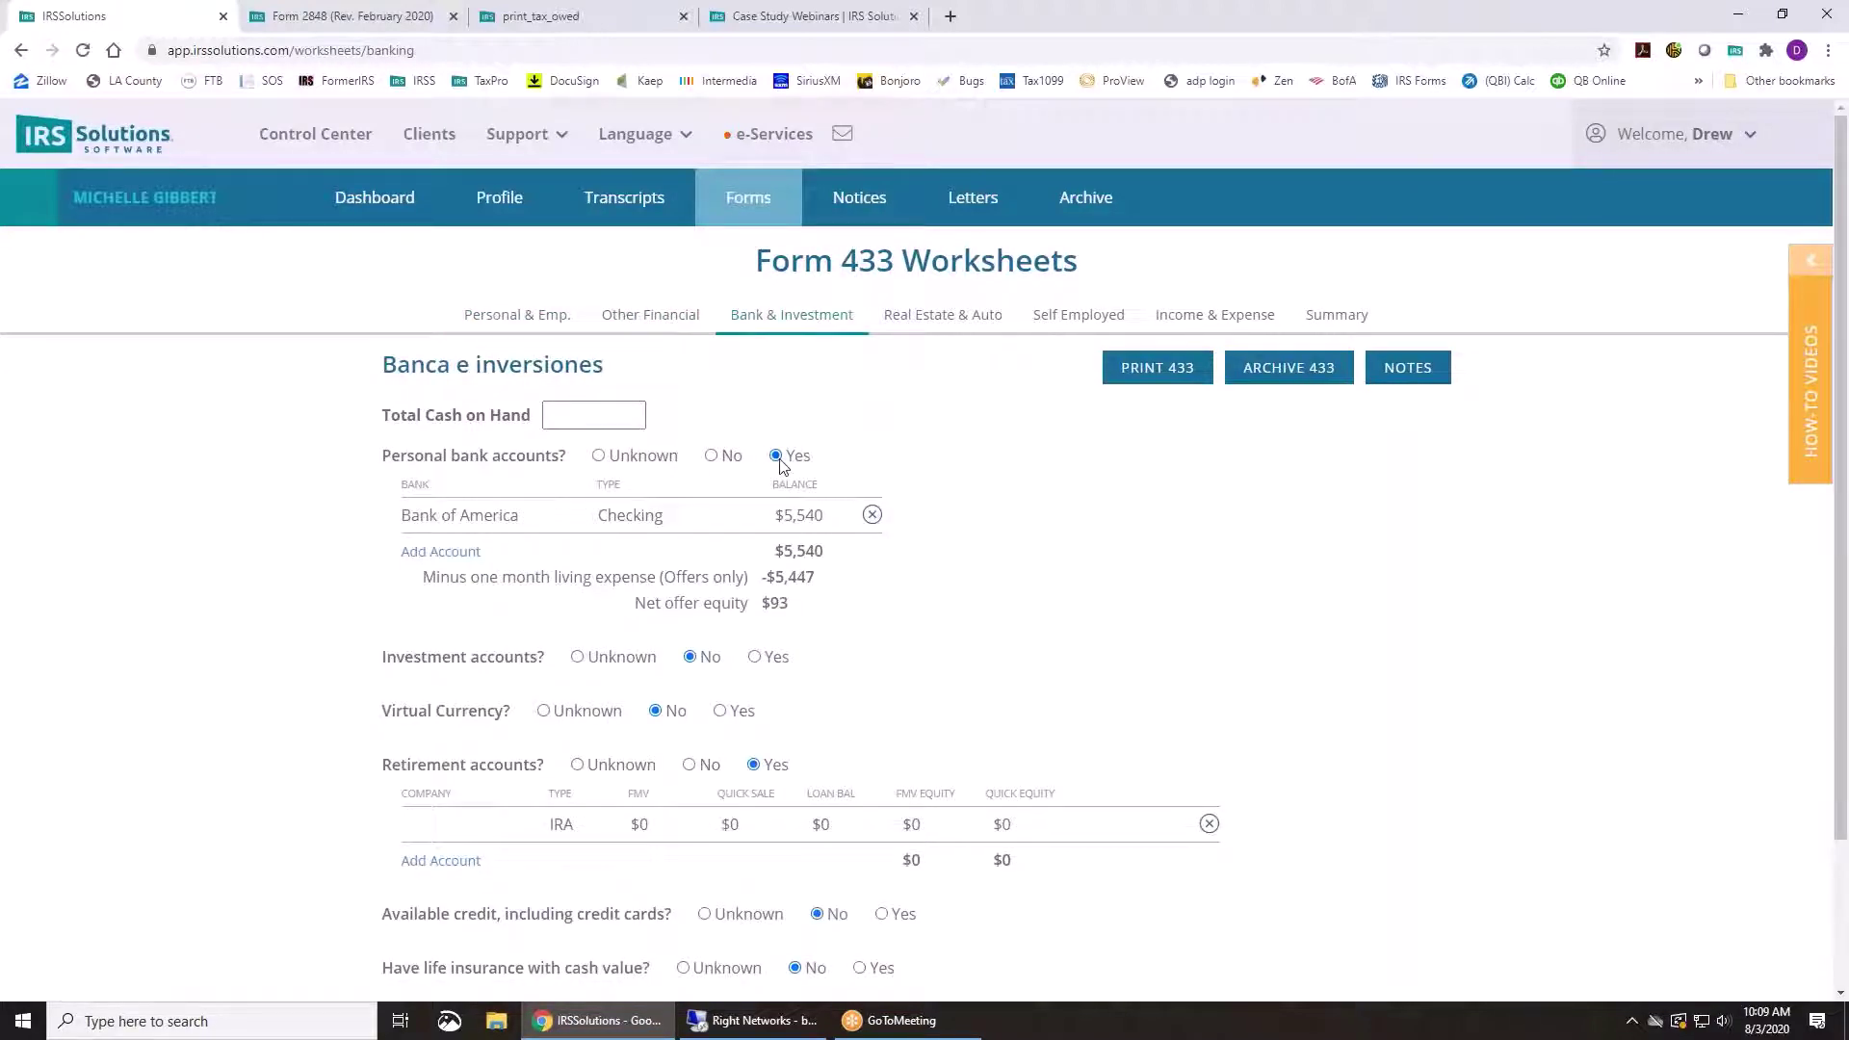
pyautogui.click(738, 522)
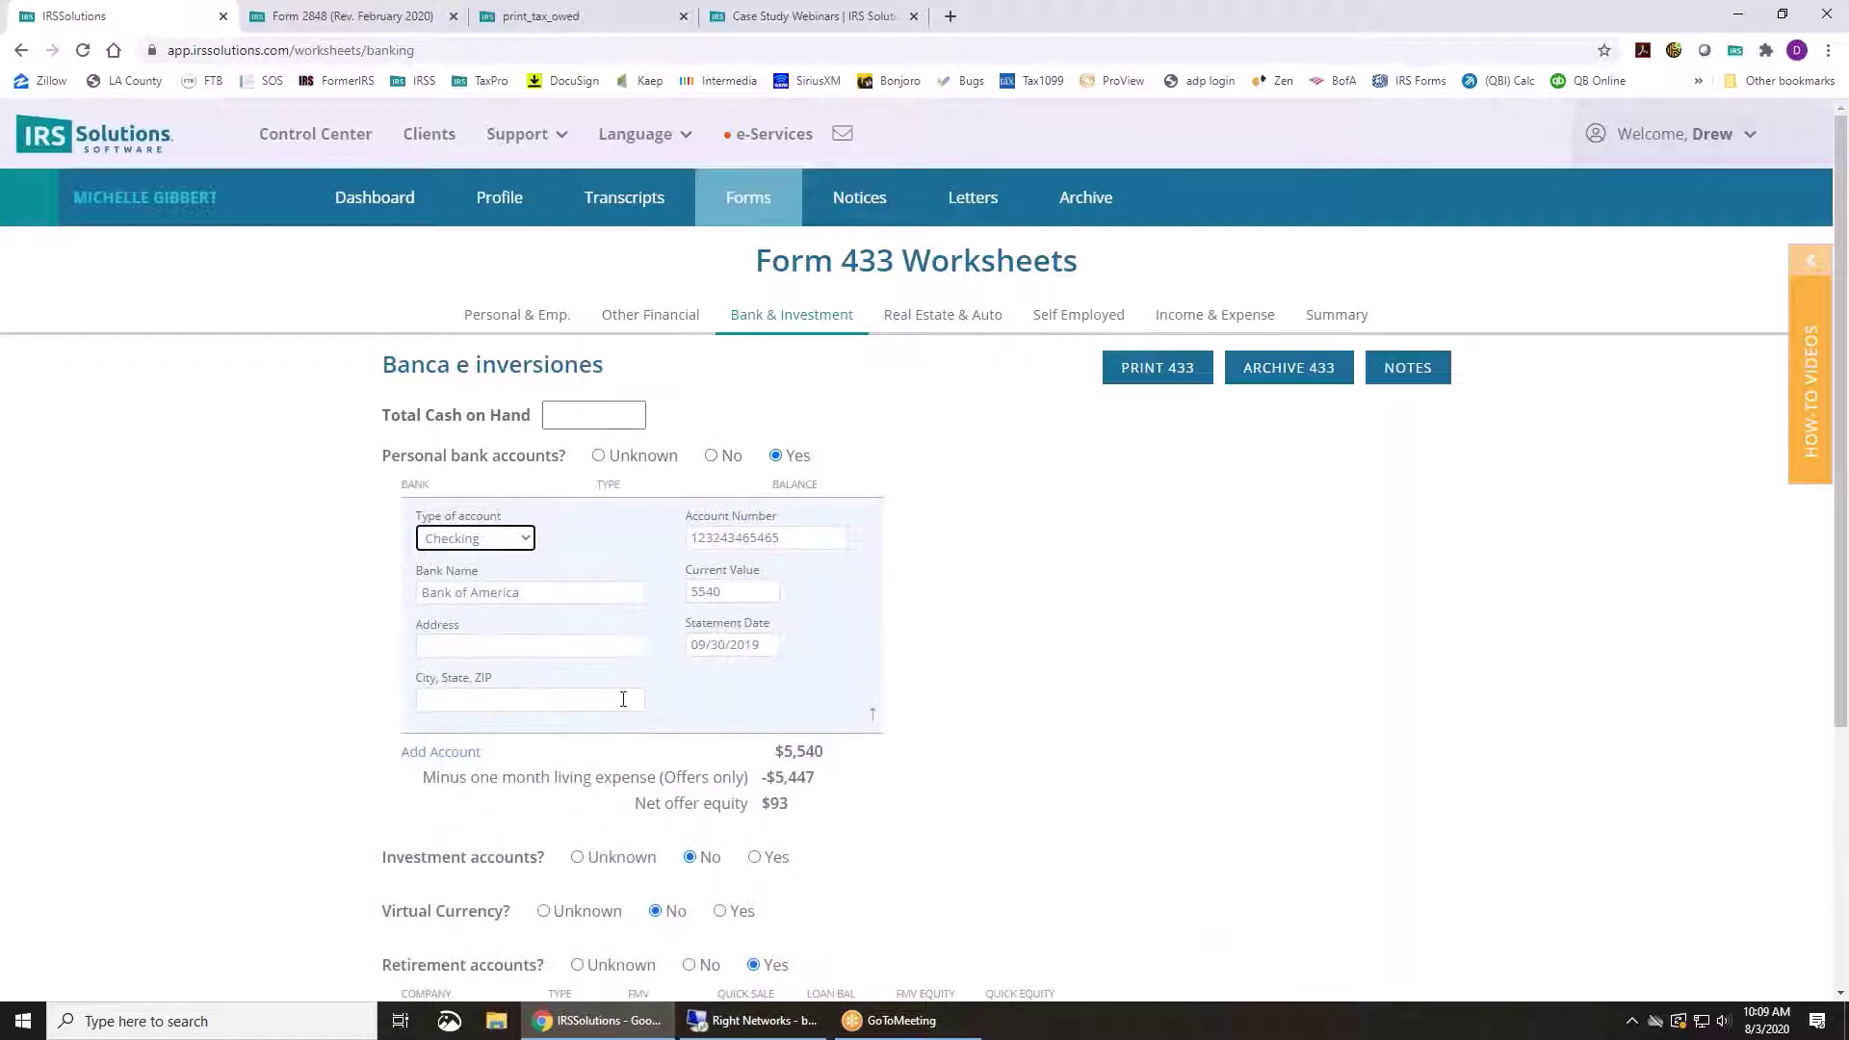
pyautogui.scroll(-1, 623, 699)
pyautogui.click(871, 618)
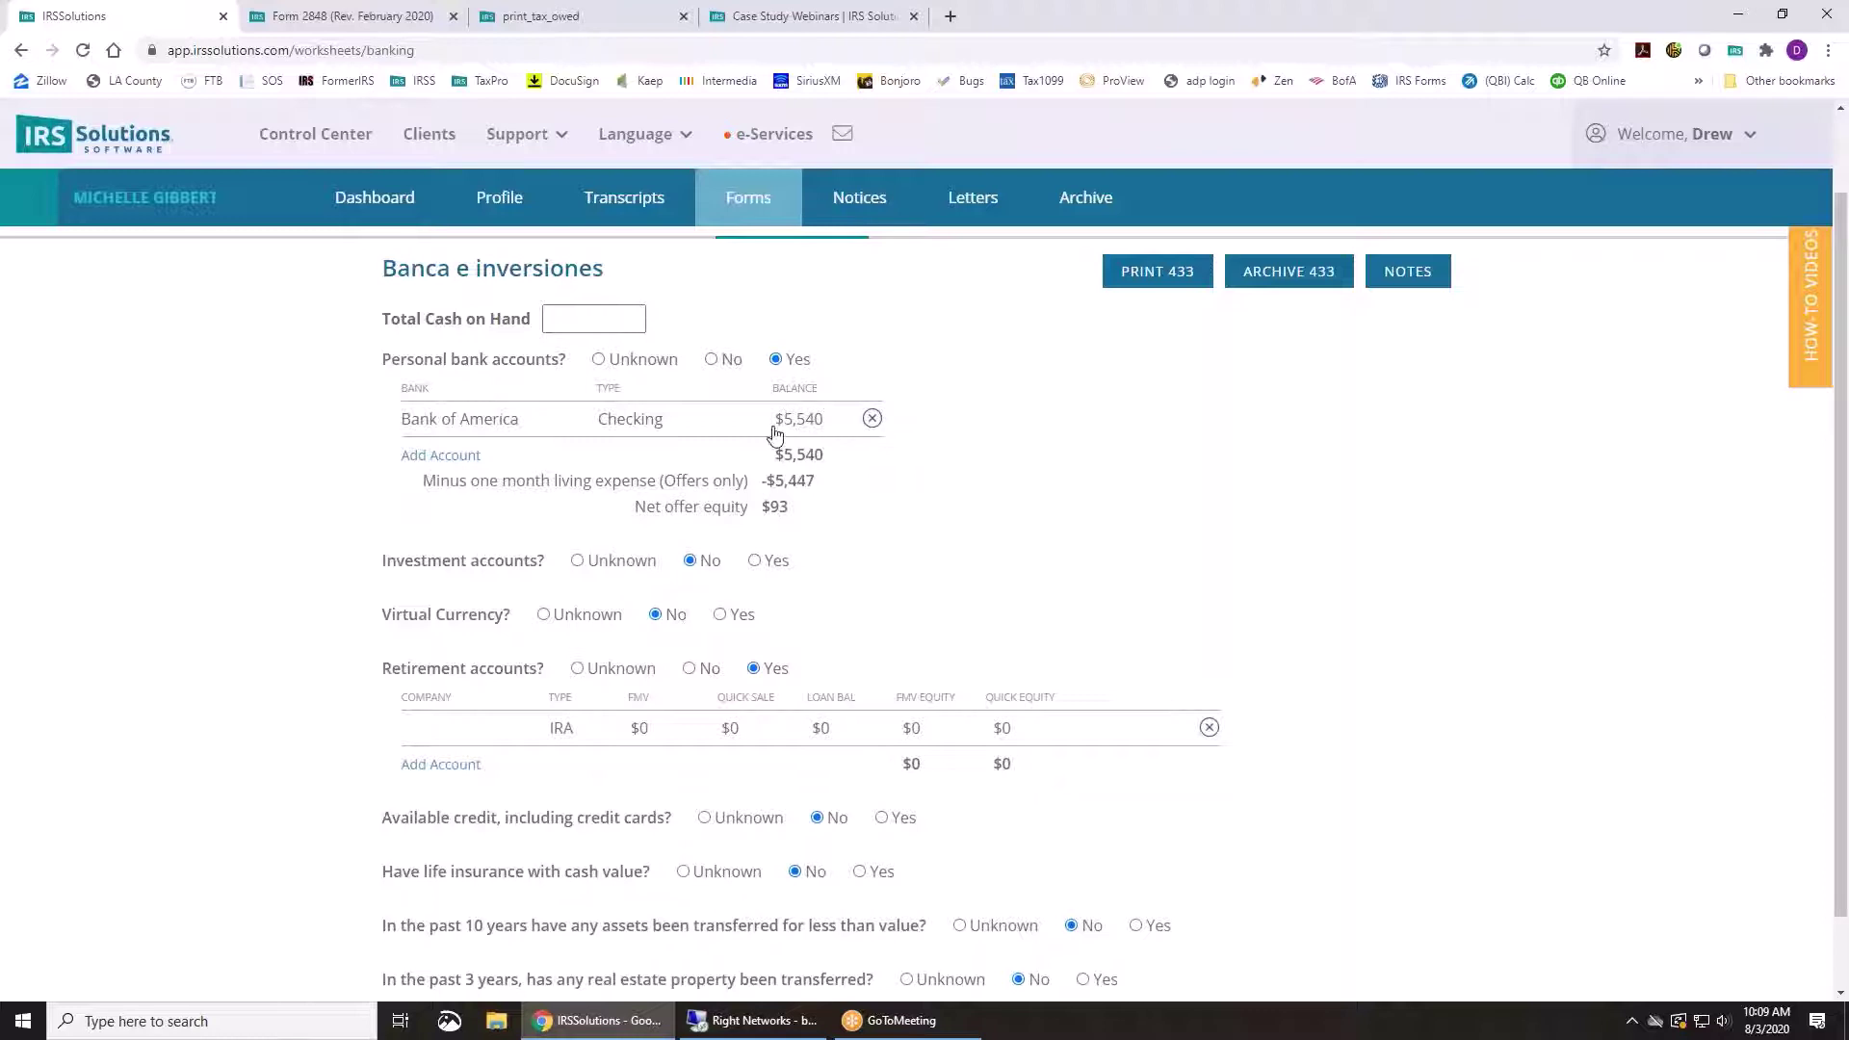
pyautogui.scroll(-1, 781, 430)
pyautogui.scroll(2, 837, 380)
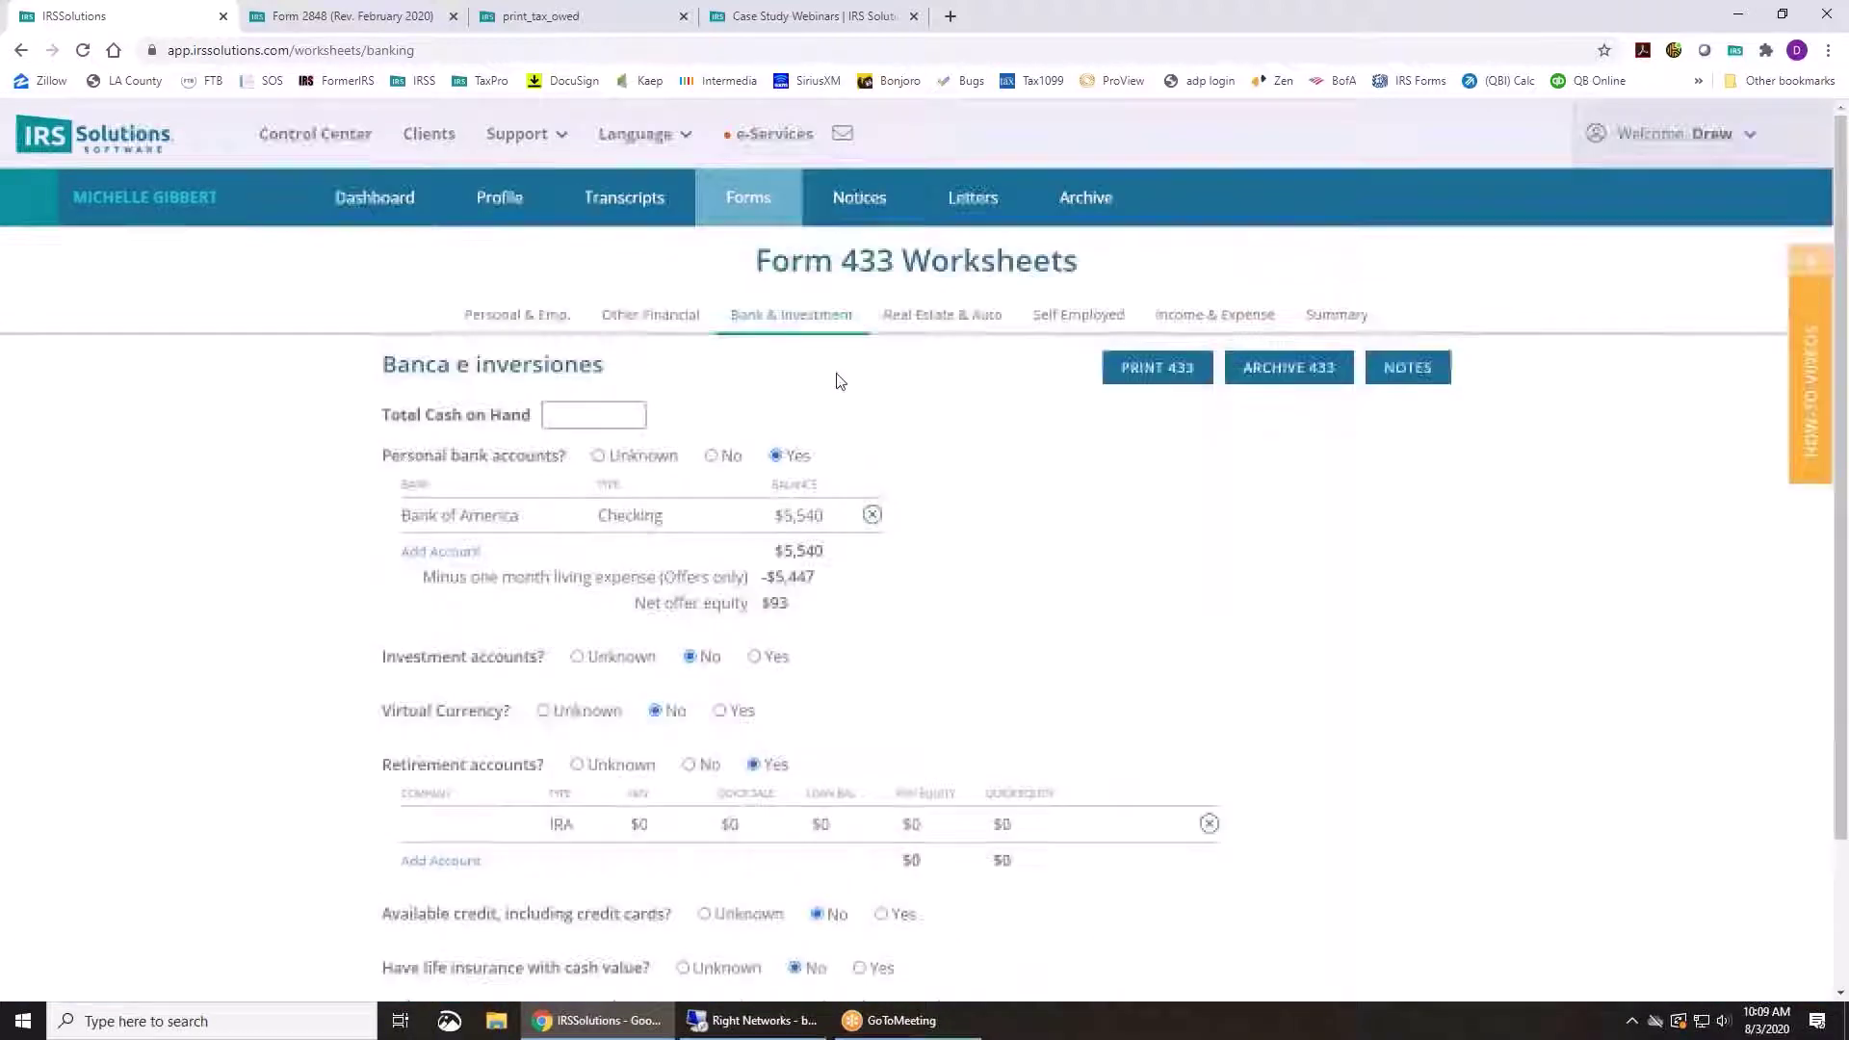
# Move through the Real Estate & Automobile worksheet to the Income & Expense worksheet
pyautogui.click(963, 320)
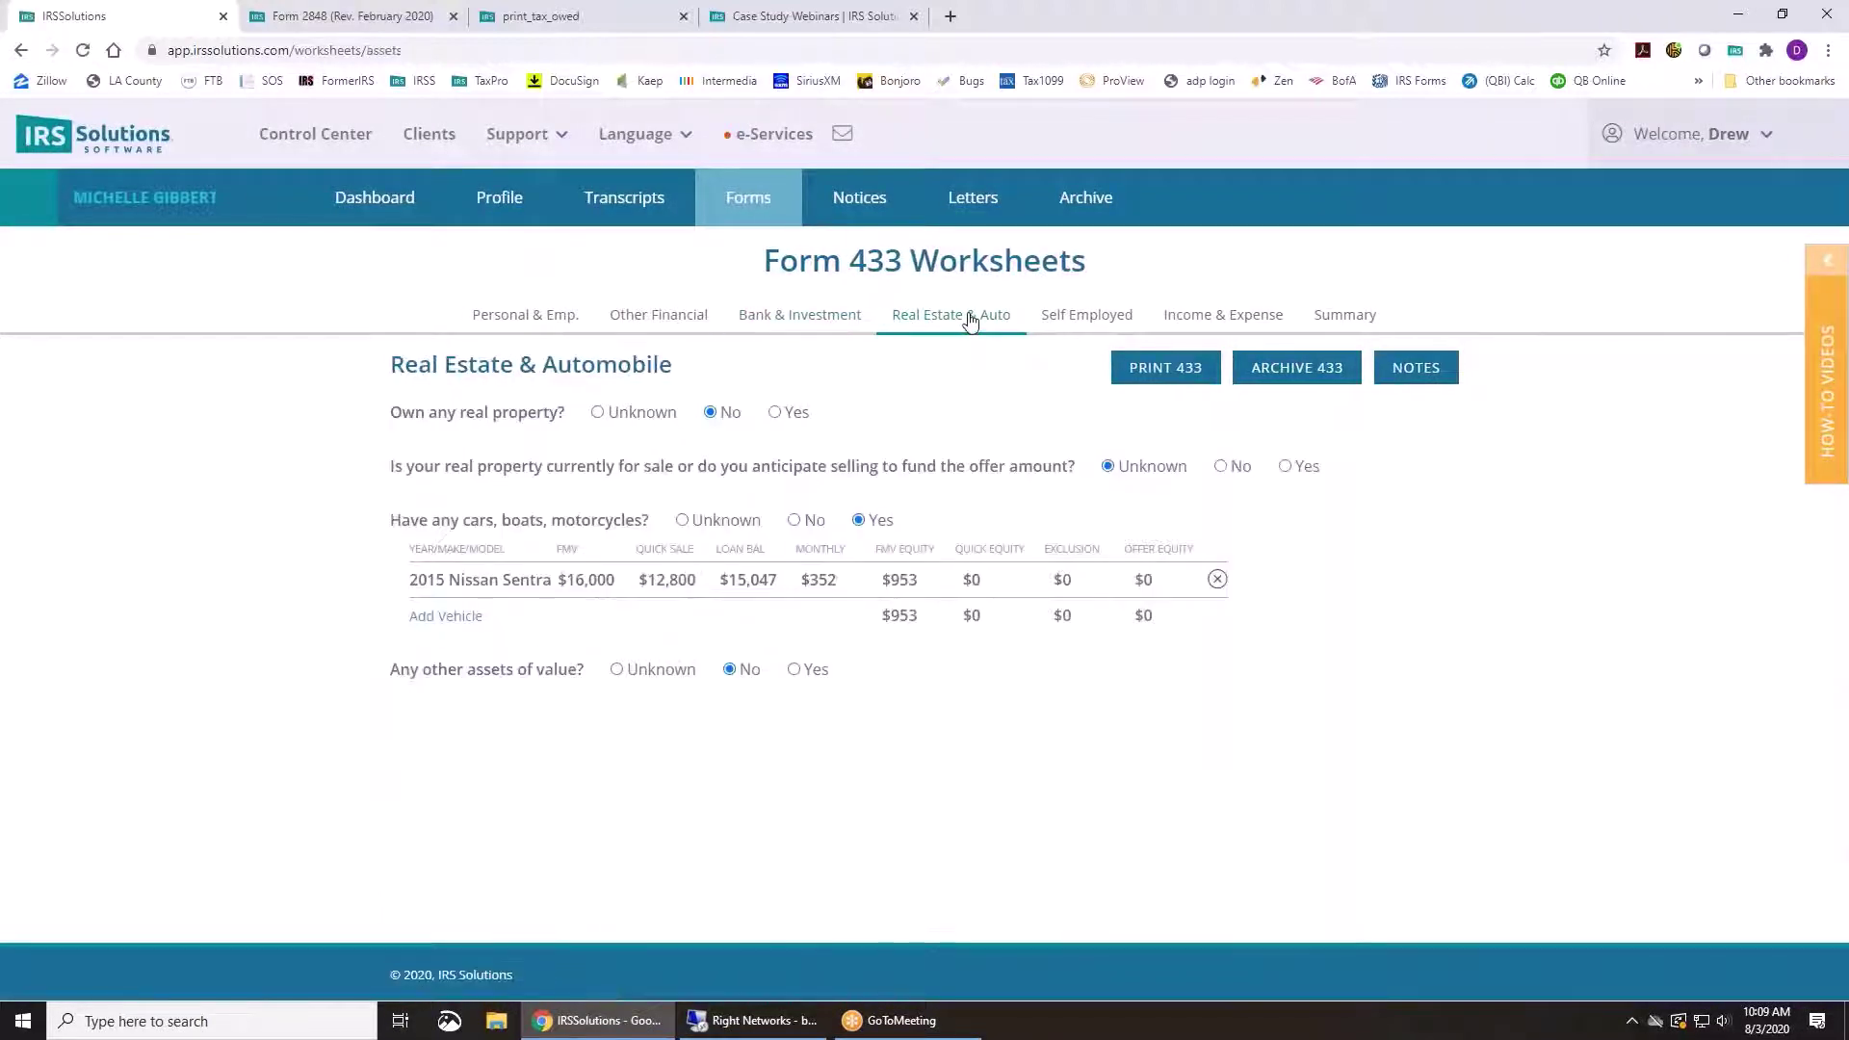
pyautogui.click(1194, 323)
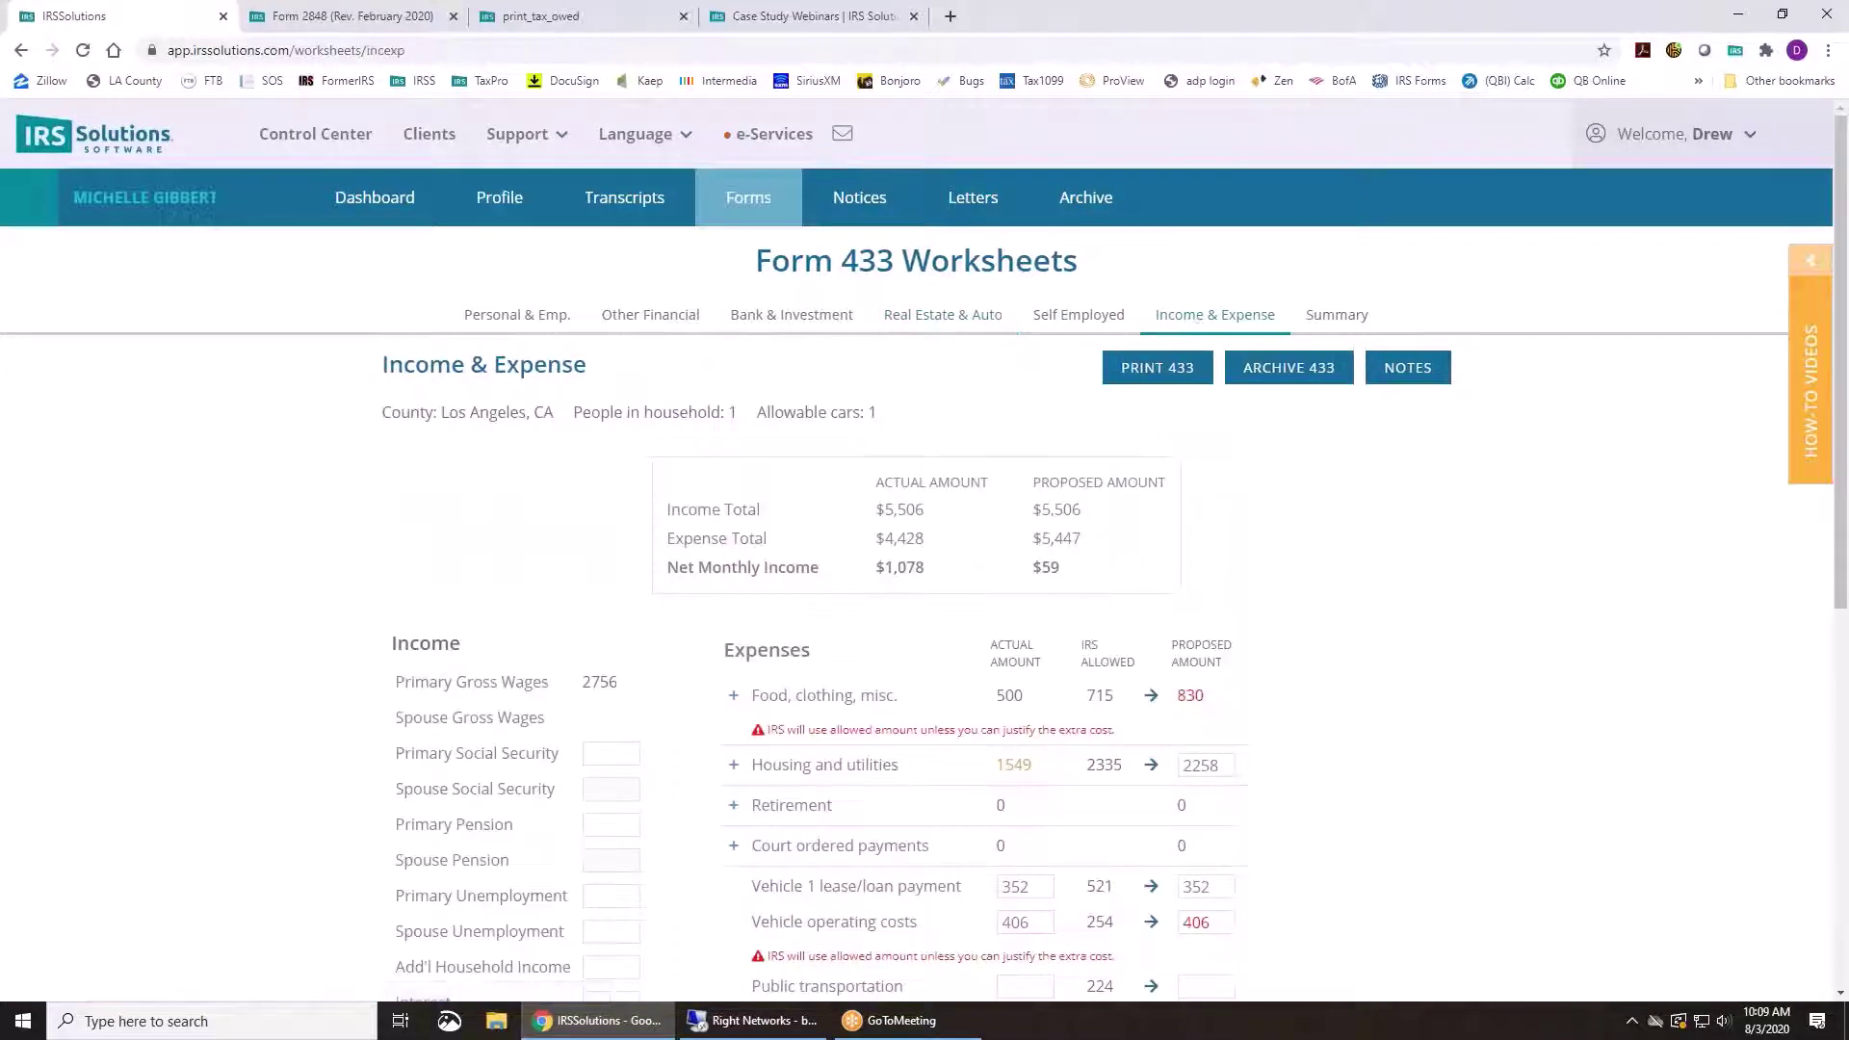
pyautogui.scroll(-3, 1088, 576)
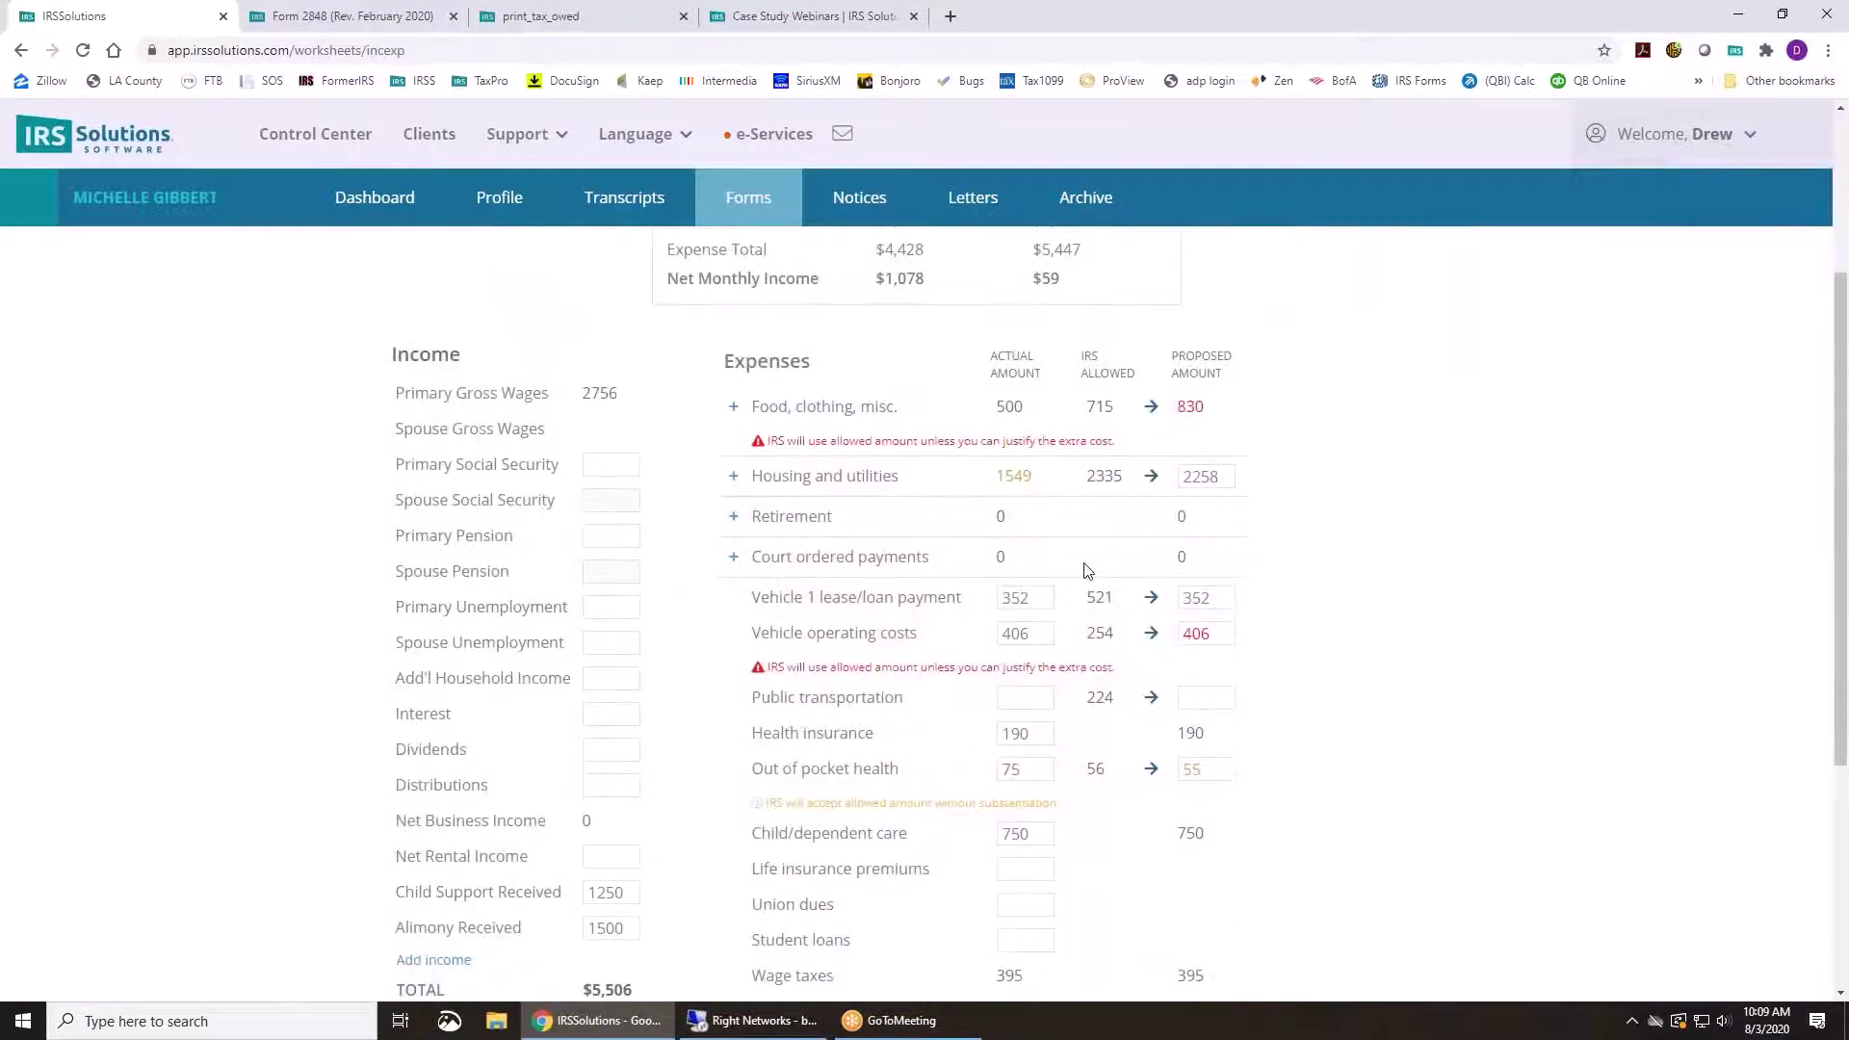
pyautogui.scroll(2, 674, 398)
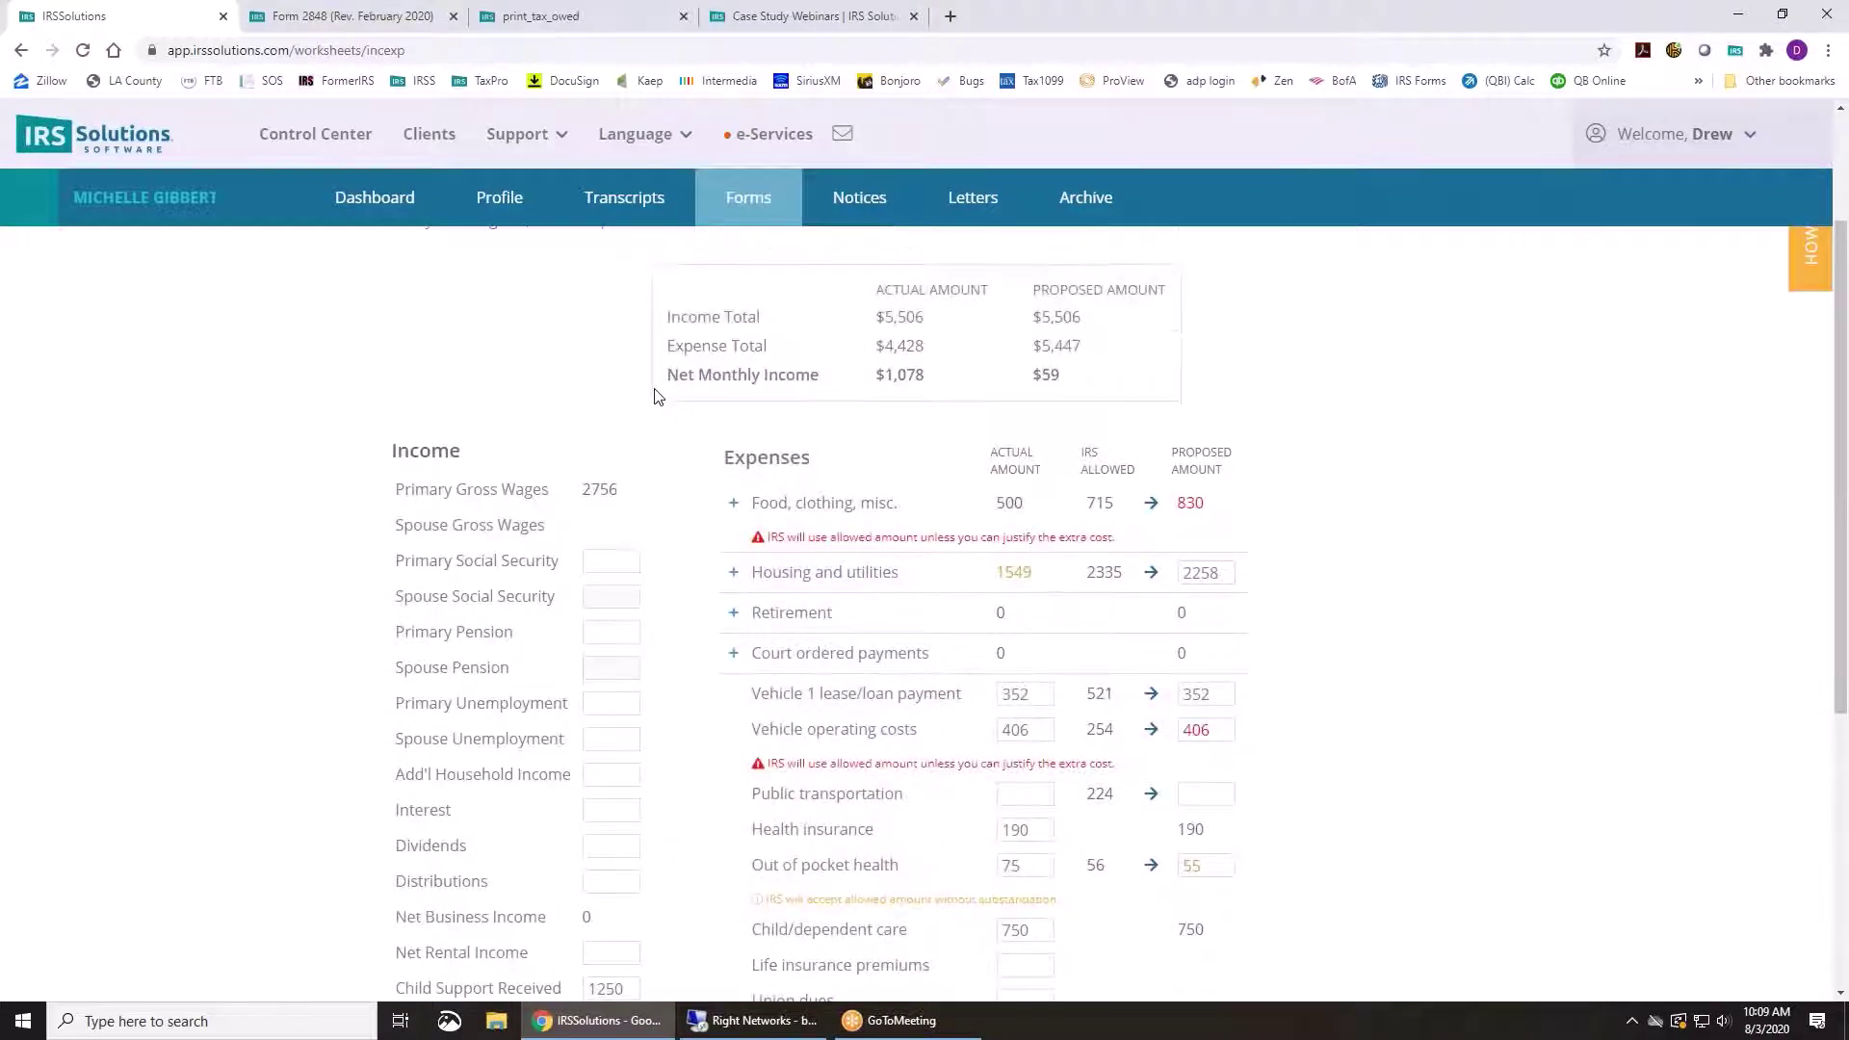
# Highlight the client's county, Los Angeles, CA, and the allowable cars count of 1
pyautogui.moveTo(445, 316); pyautogui.dragTo(554, 317)
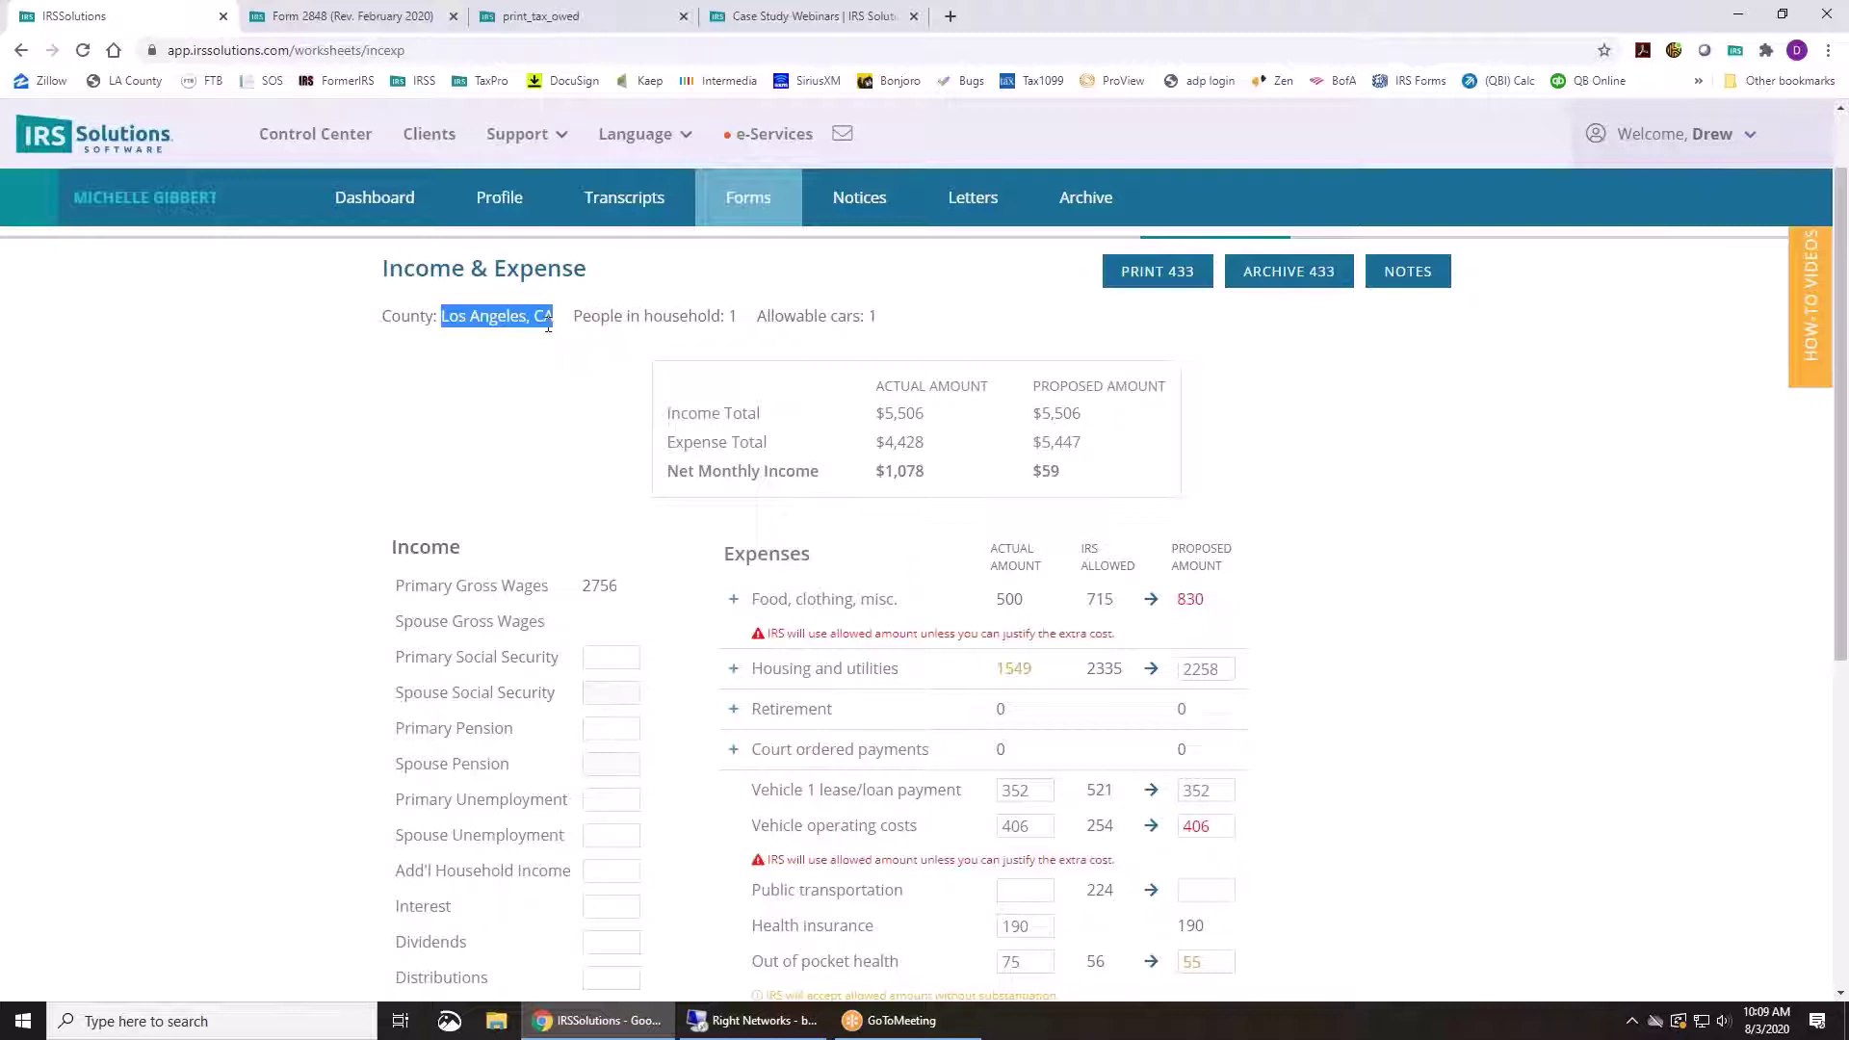
pyautogui.moveTo(729, 316); pyautogui.dragTo(878, 316)
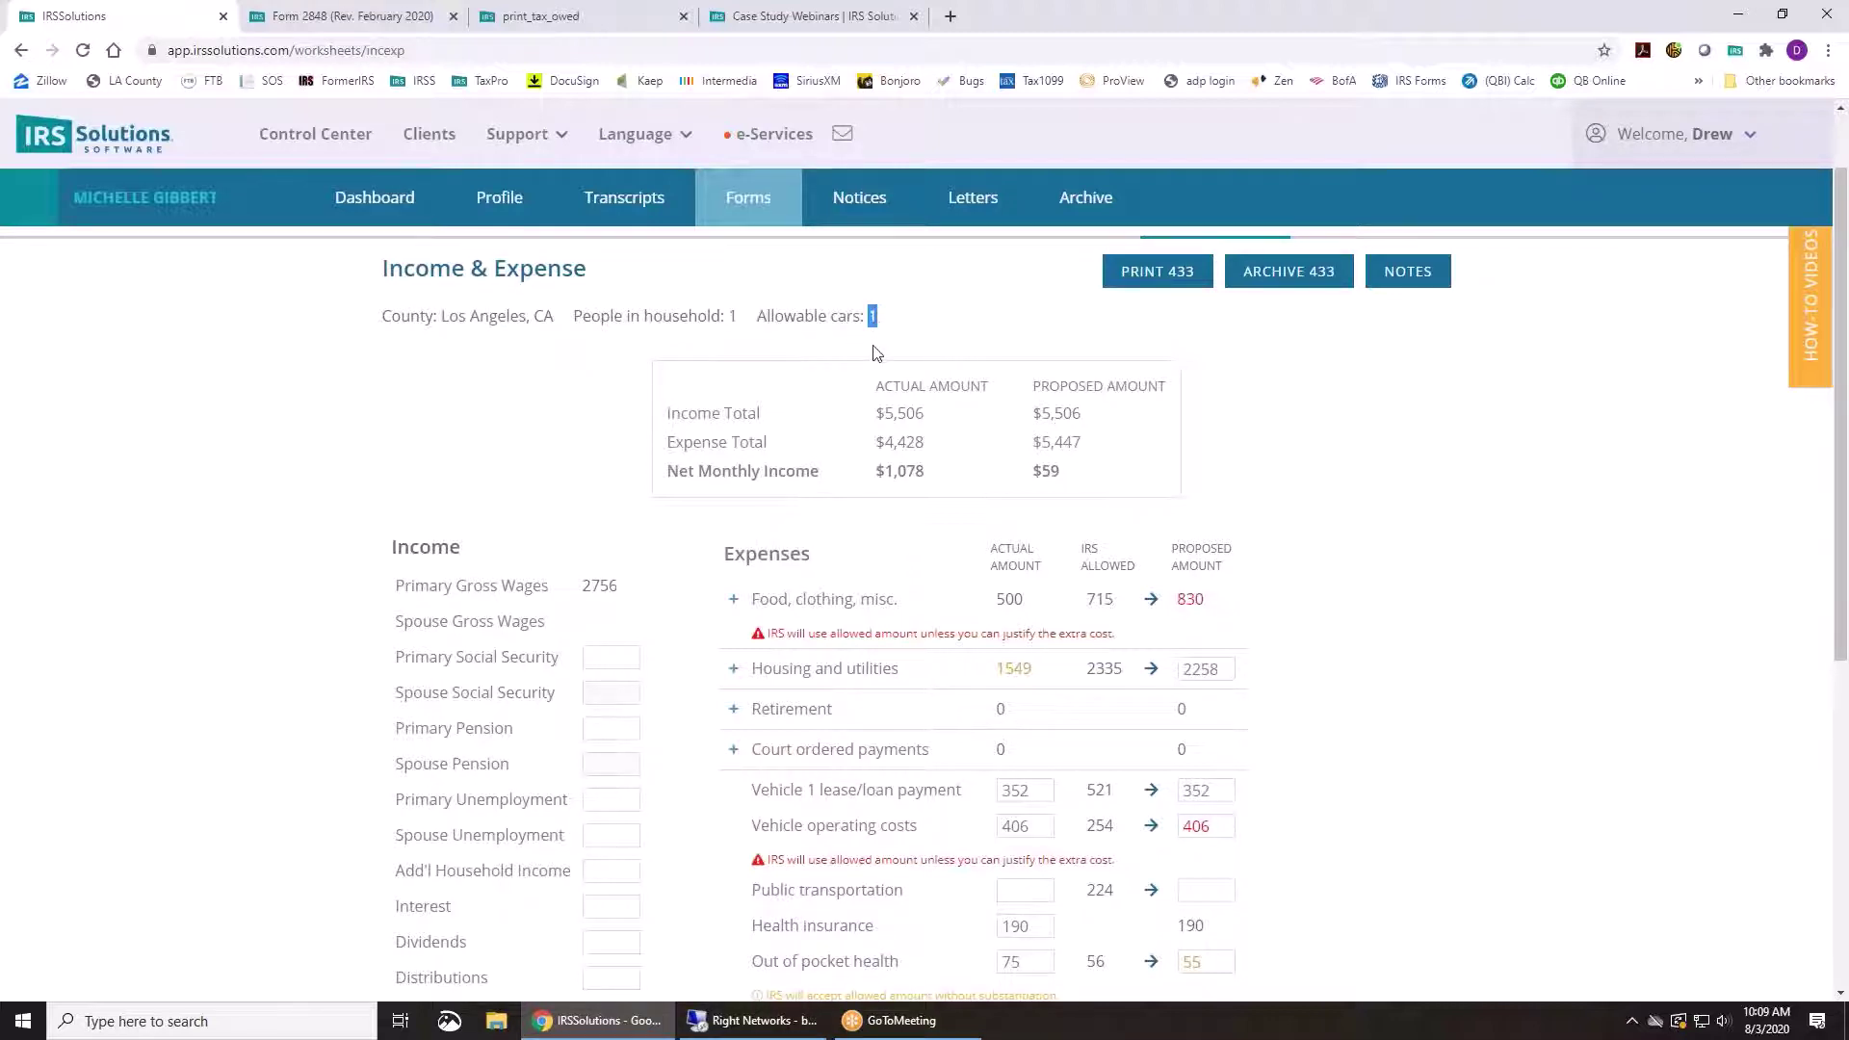
pyautogui.scroll(-2, 902, 379)
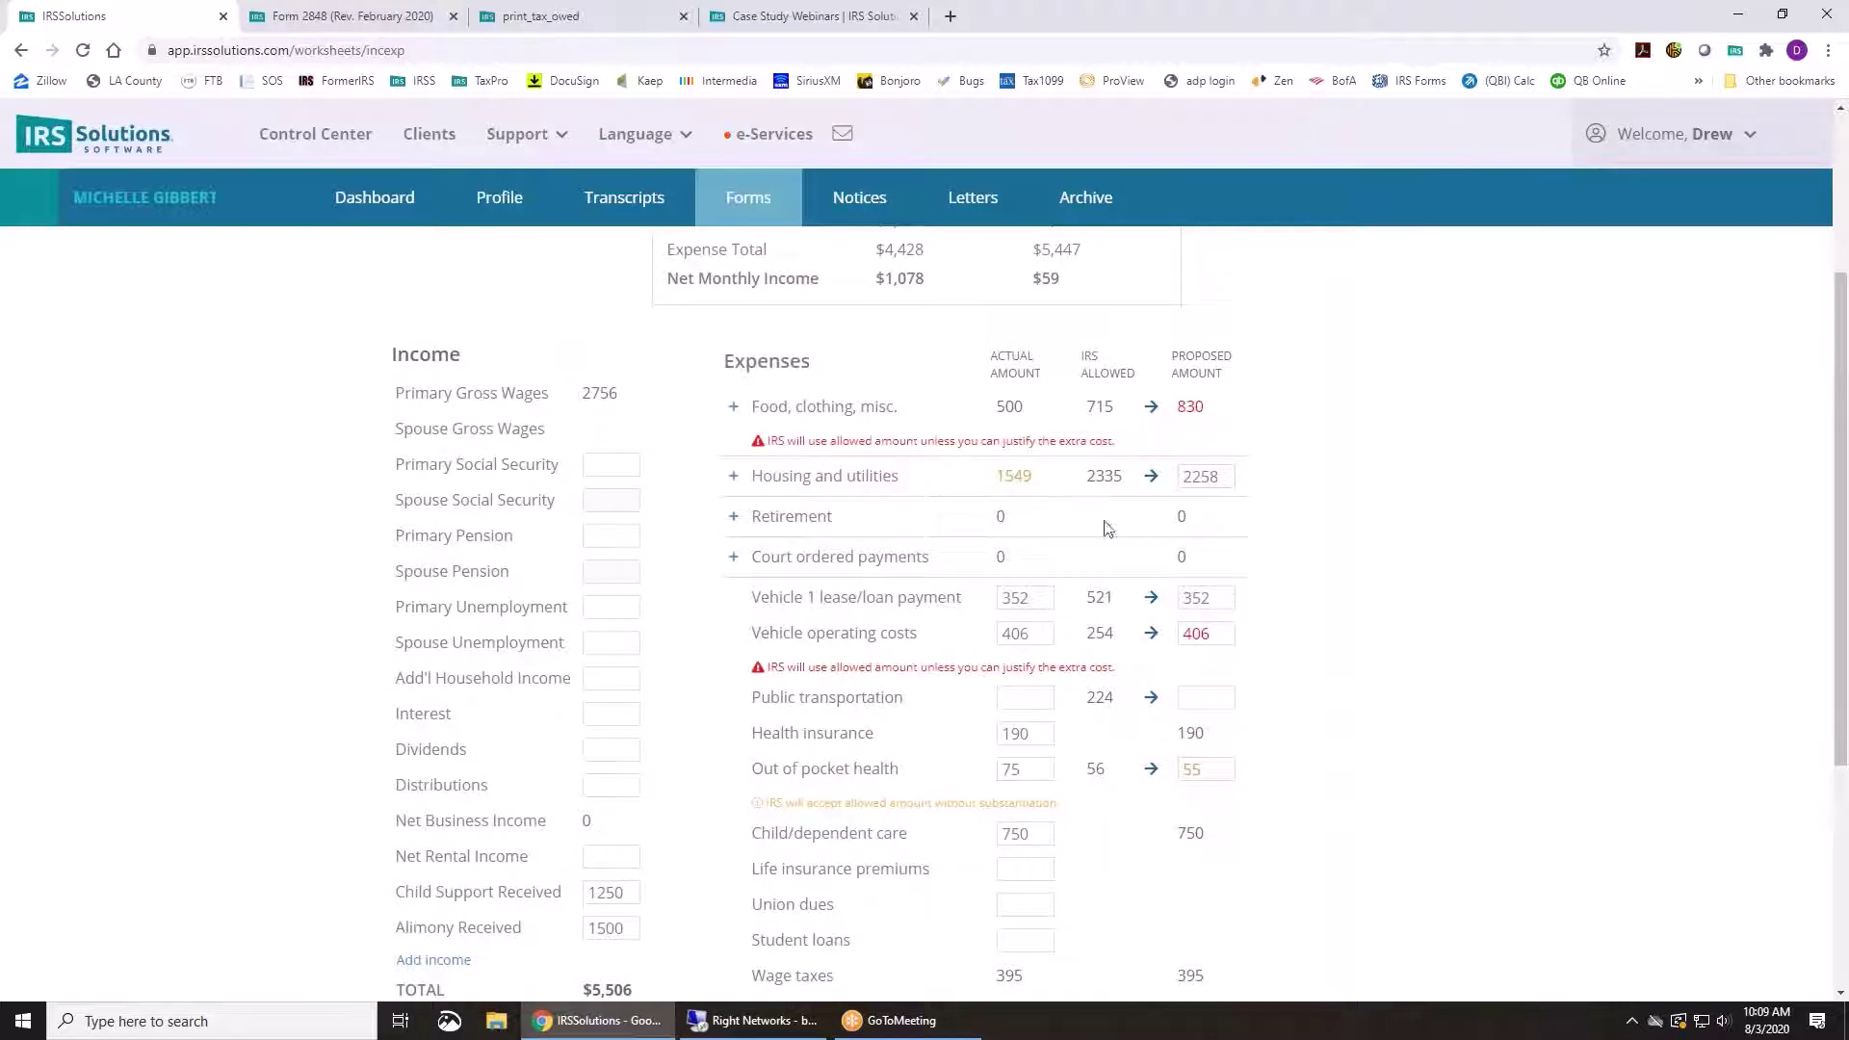
pyautogui.moveTo(862, 400)
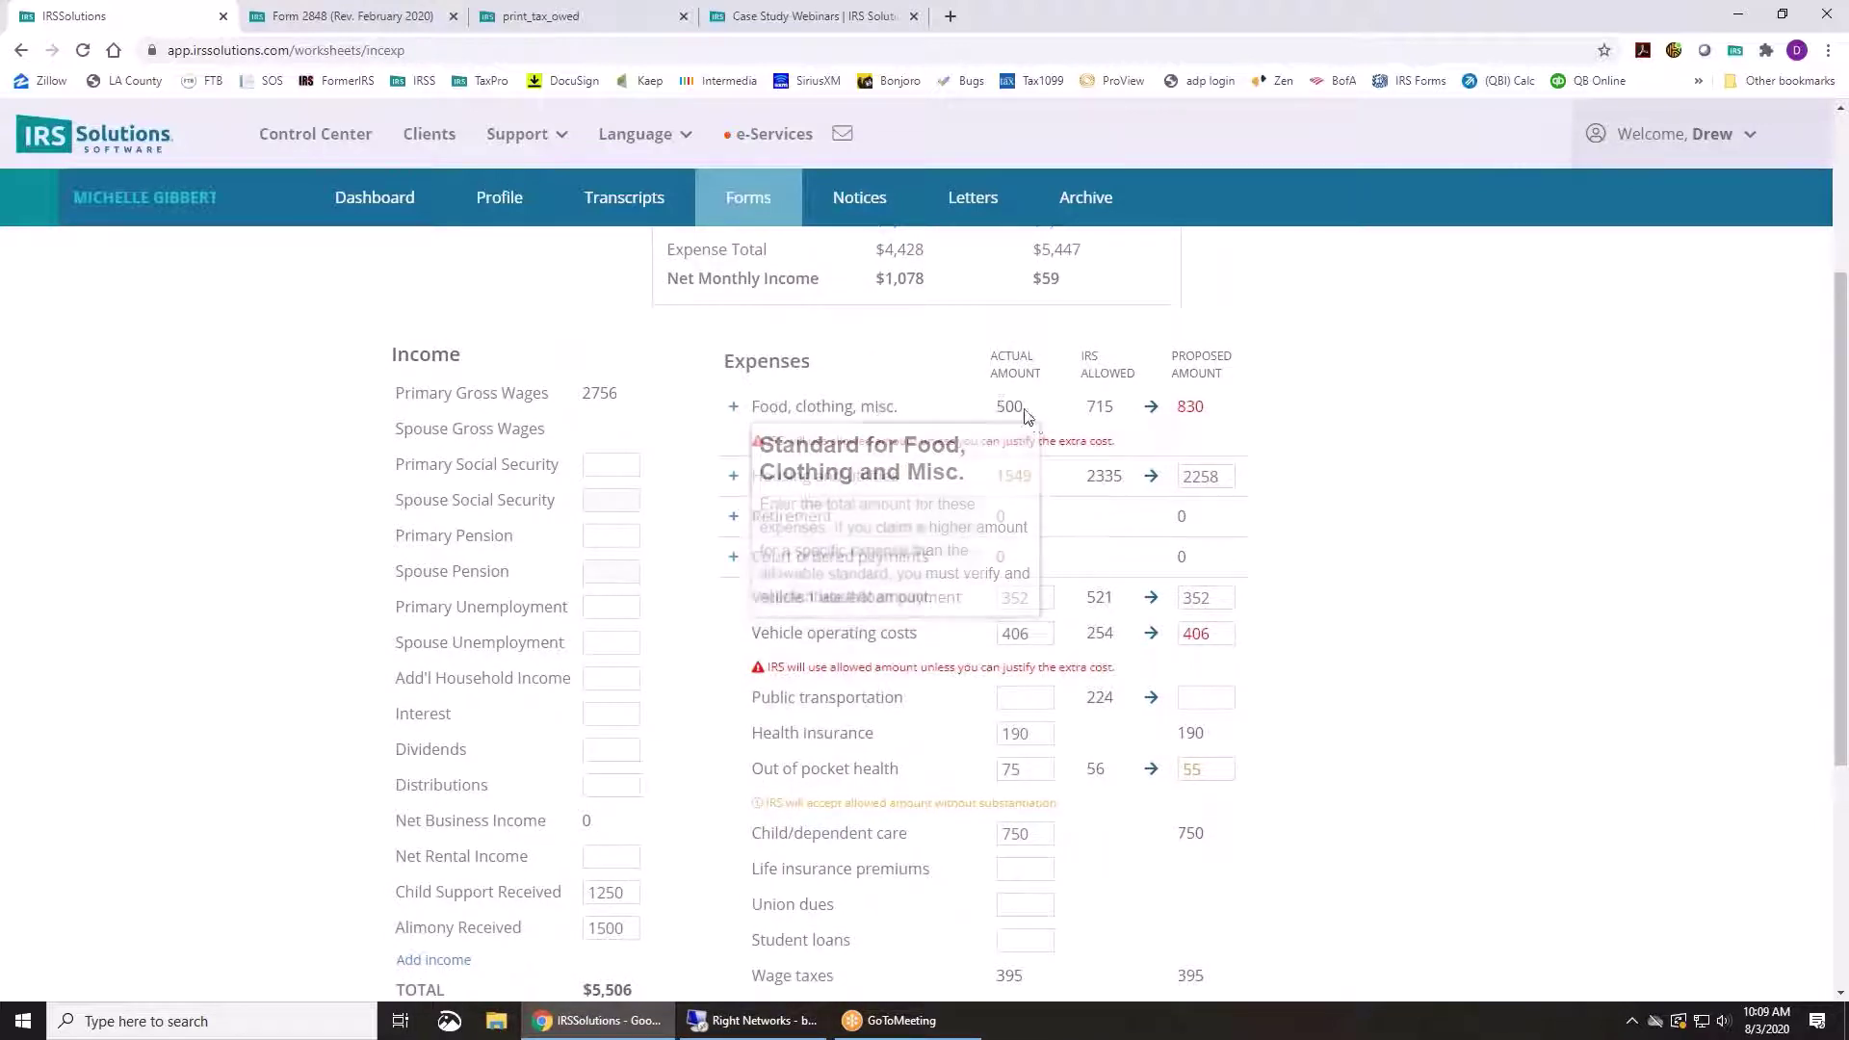
# Enter 1000 as the Food actual amount and use the IRS allowed figure for proposed food
pyautogui.click(732, 406)
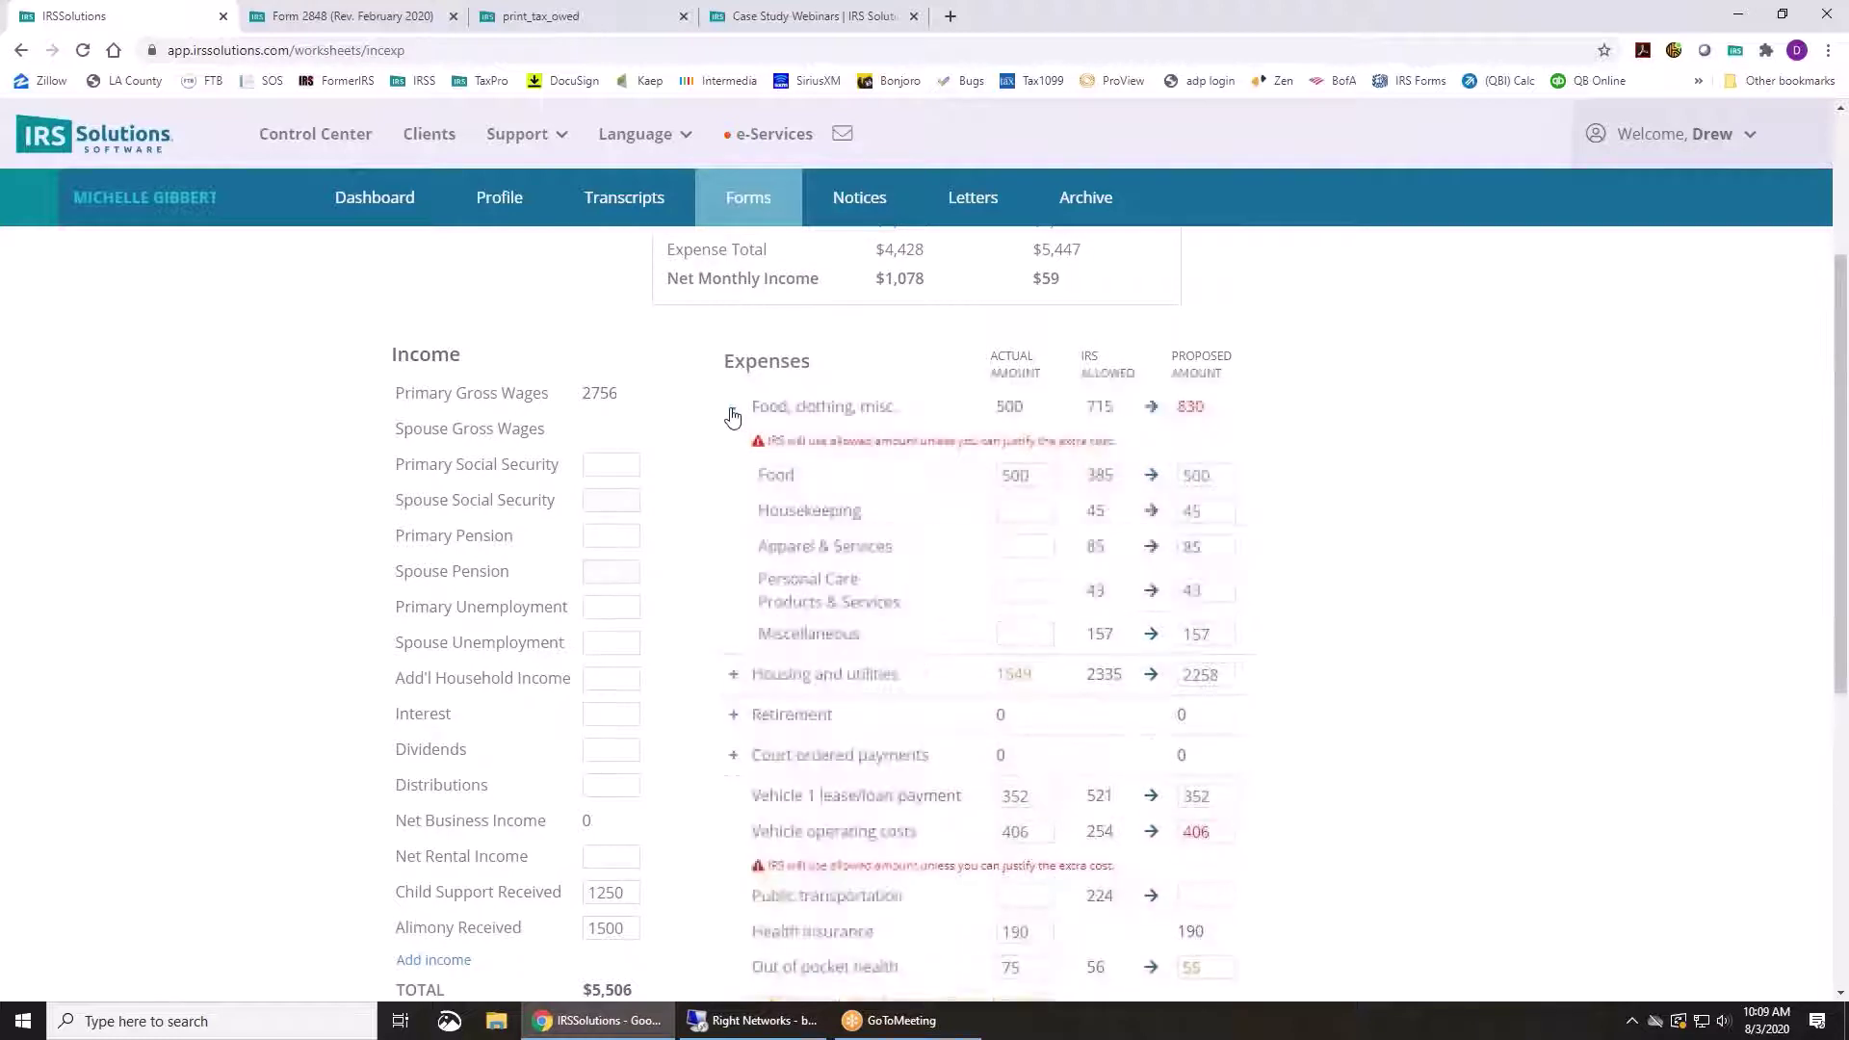
pyautogui.click(1030, 474)
pyautogui.doubleClick(1029, 475)
pyautogui.write('1000')
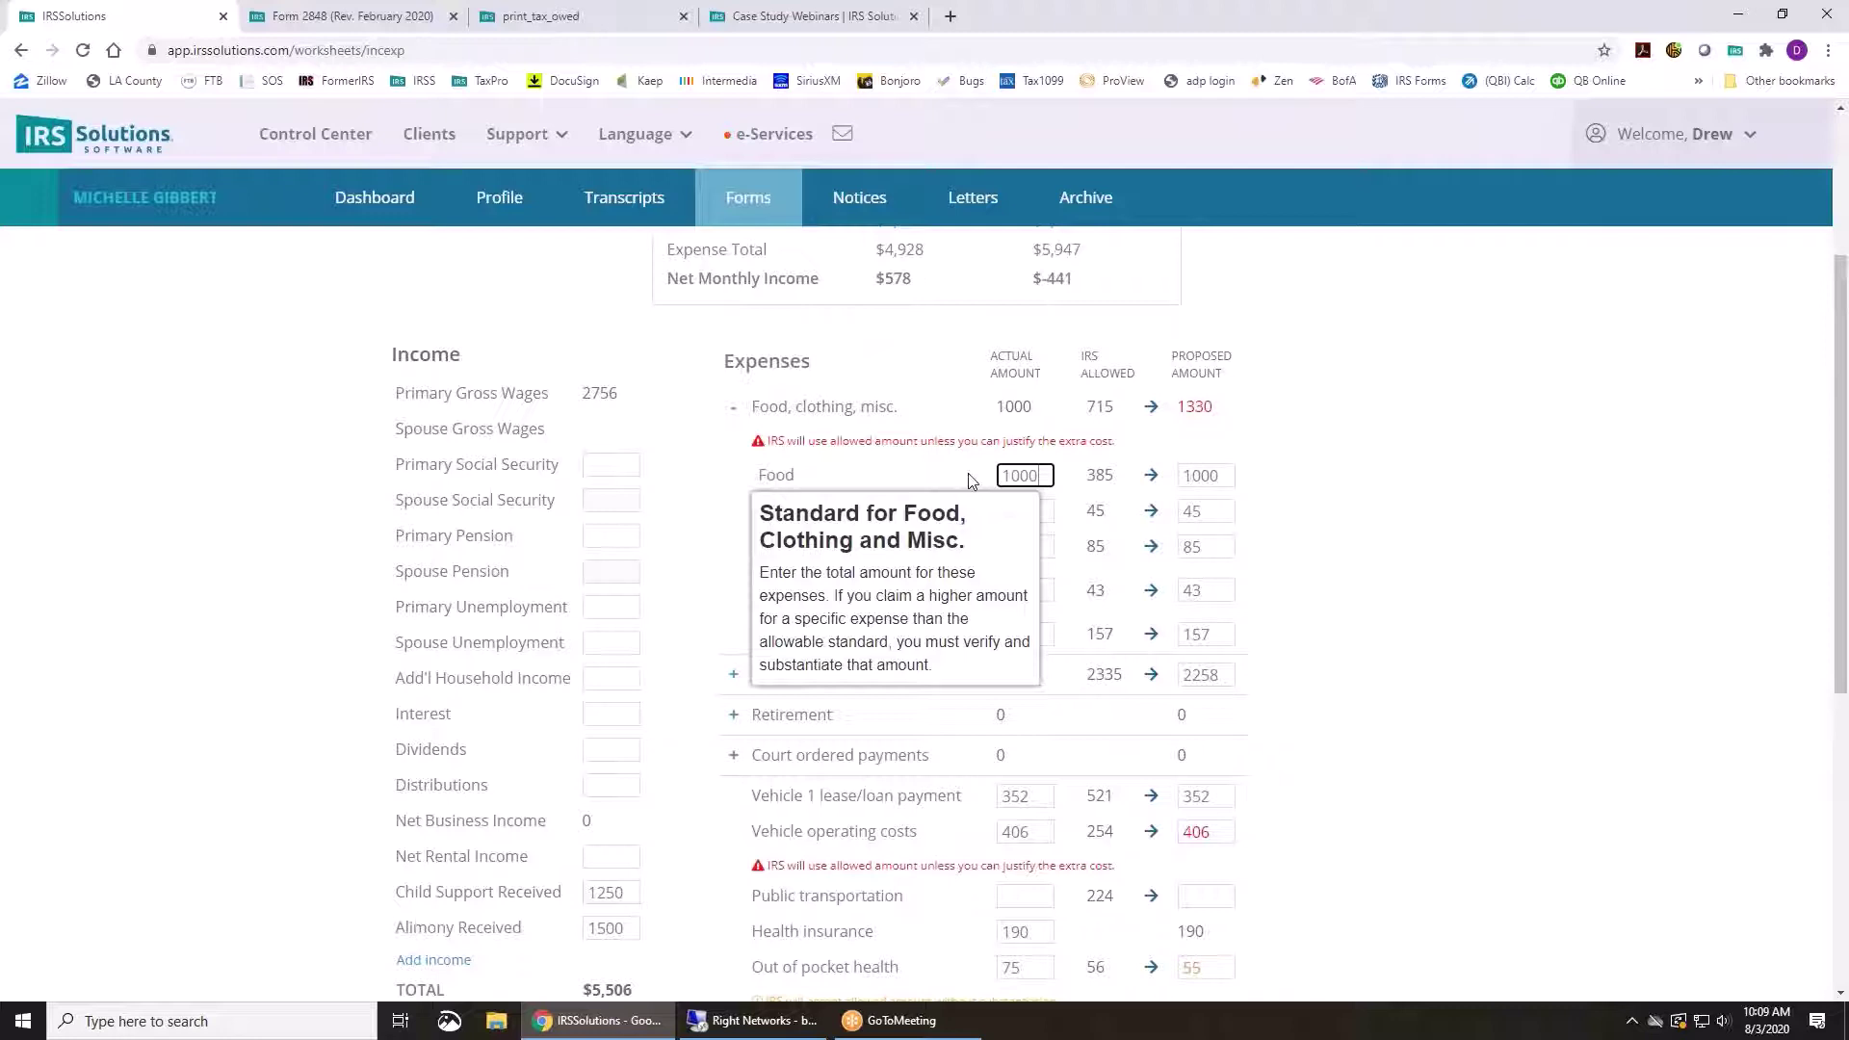
pyautogui.press('Tab')
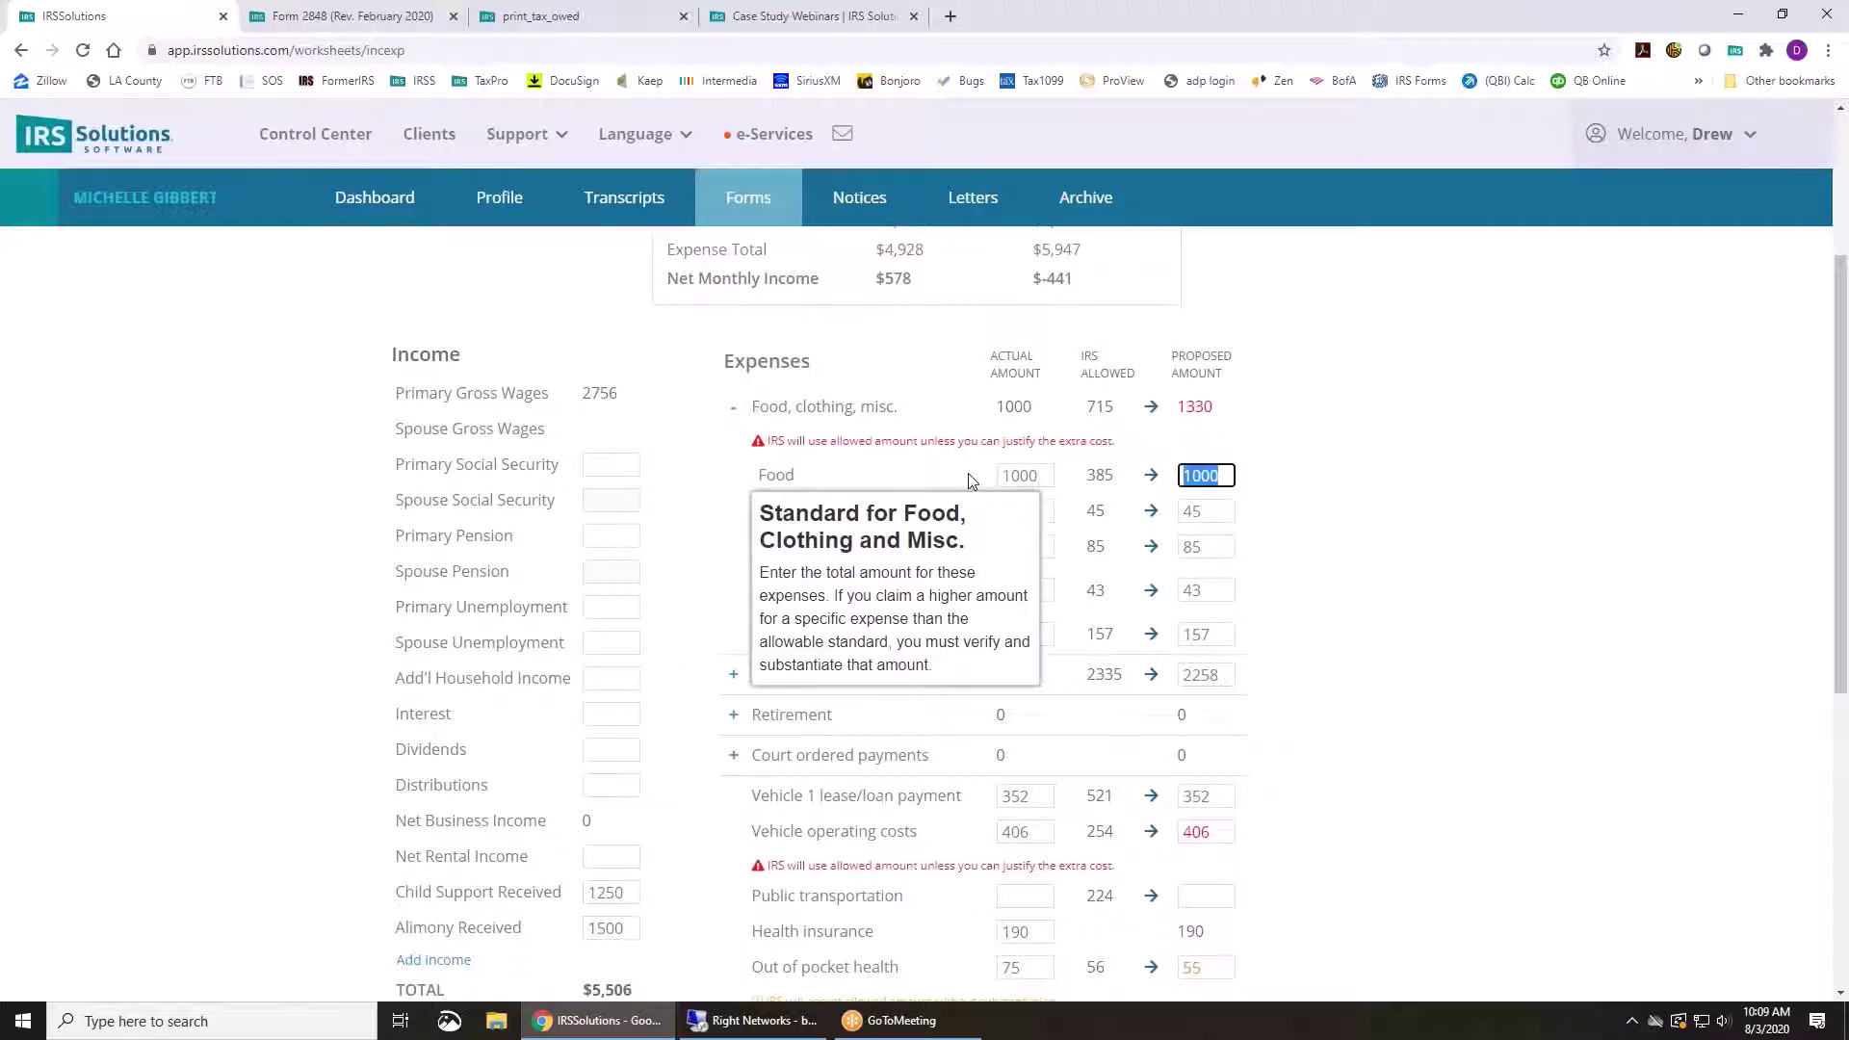
pyautogui.click(1152, 408)
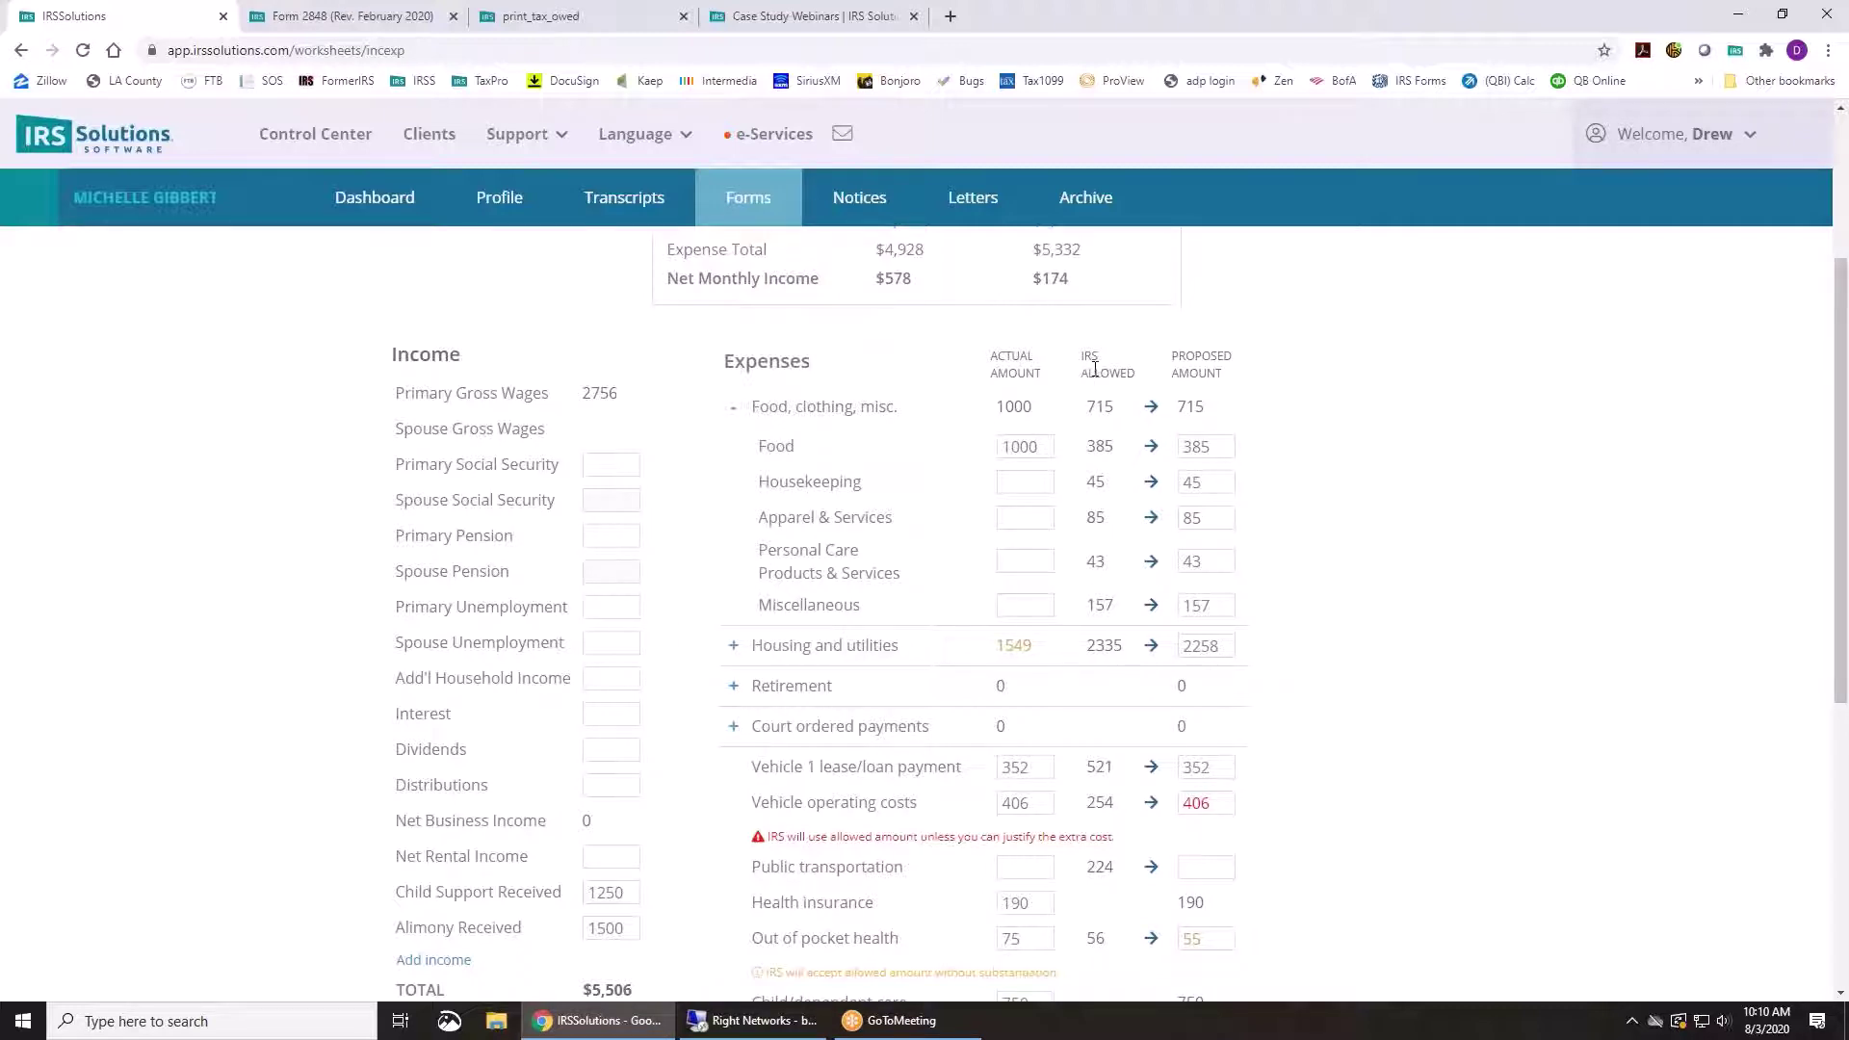
# Check the 715 allowance and 1000 actual, then review totals showing $174 proposed net income
pyautogui.moveTo(1087, 405); pyautogui.dragTo(1115, 408)
pyautogui.click(1047, 443)
pyautogui.moveTo(942, 454)
pyautogui.click(732, 406)
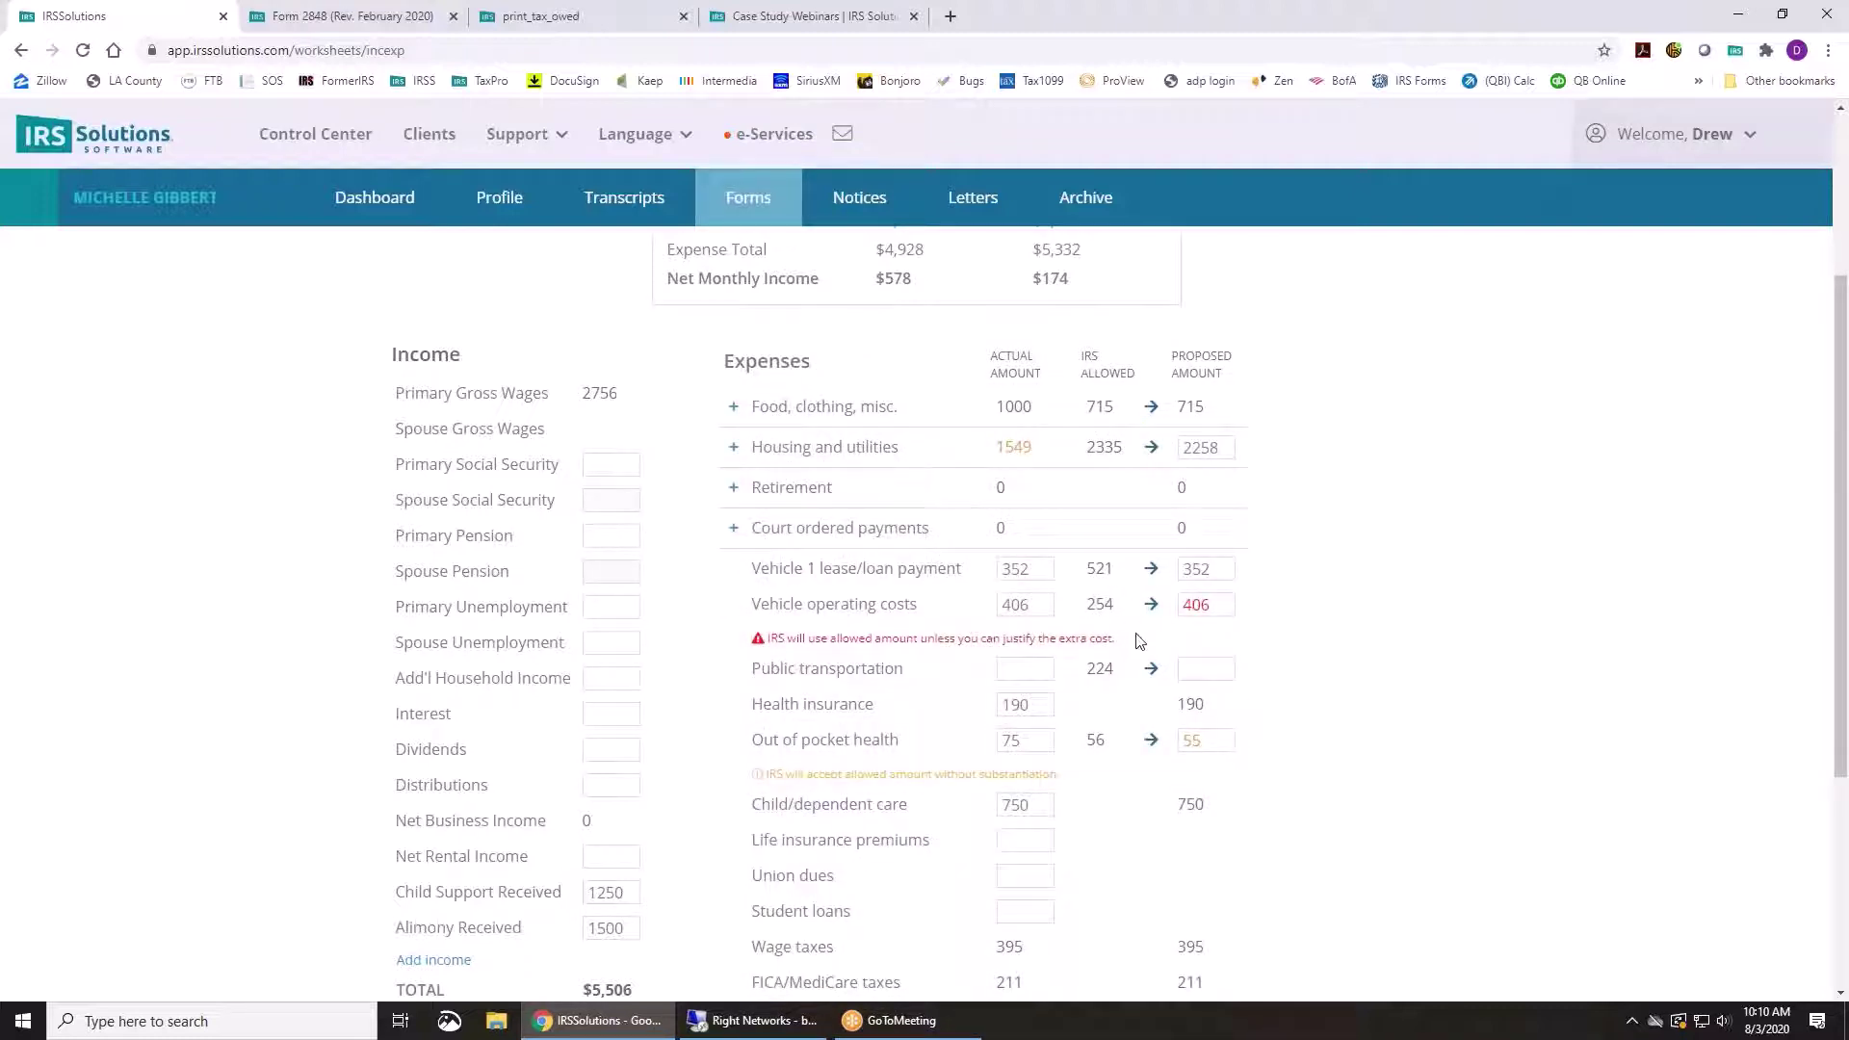
pyautogui.scroll(-2, 1136, 640)
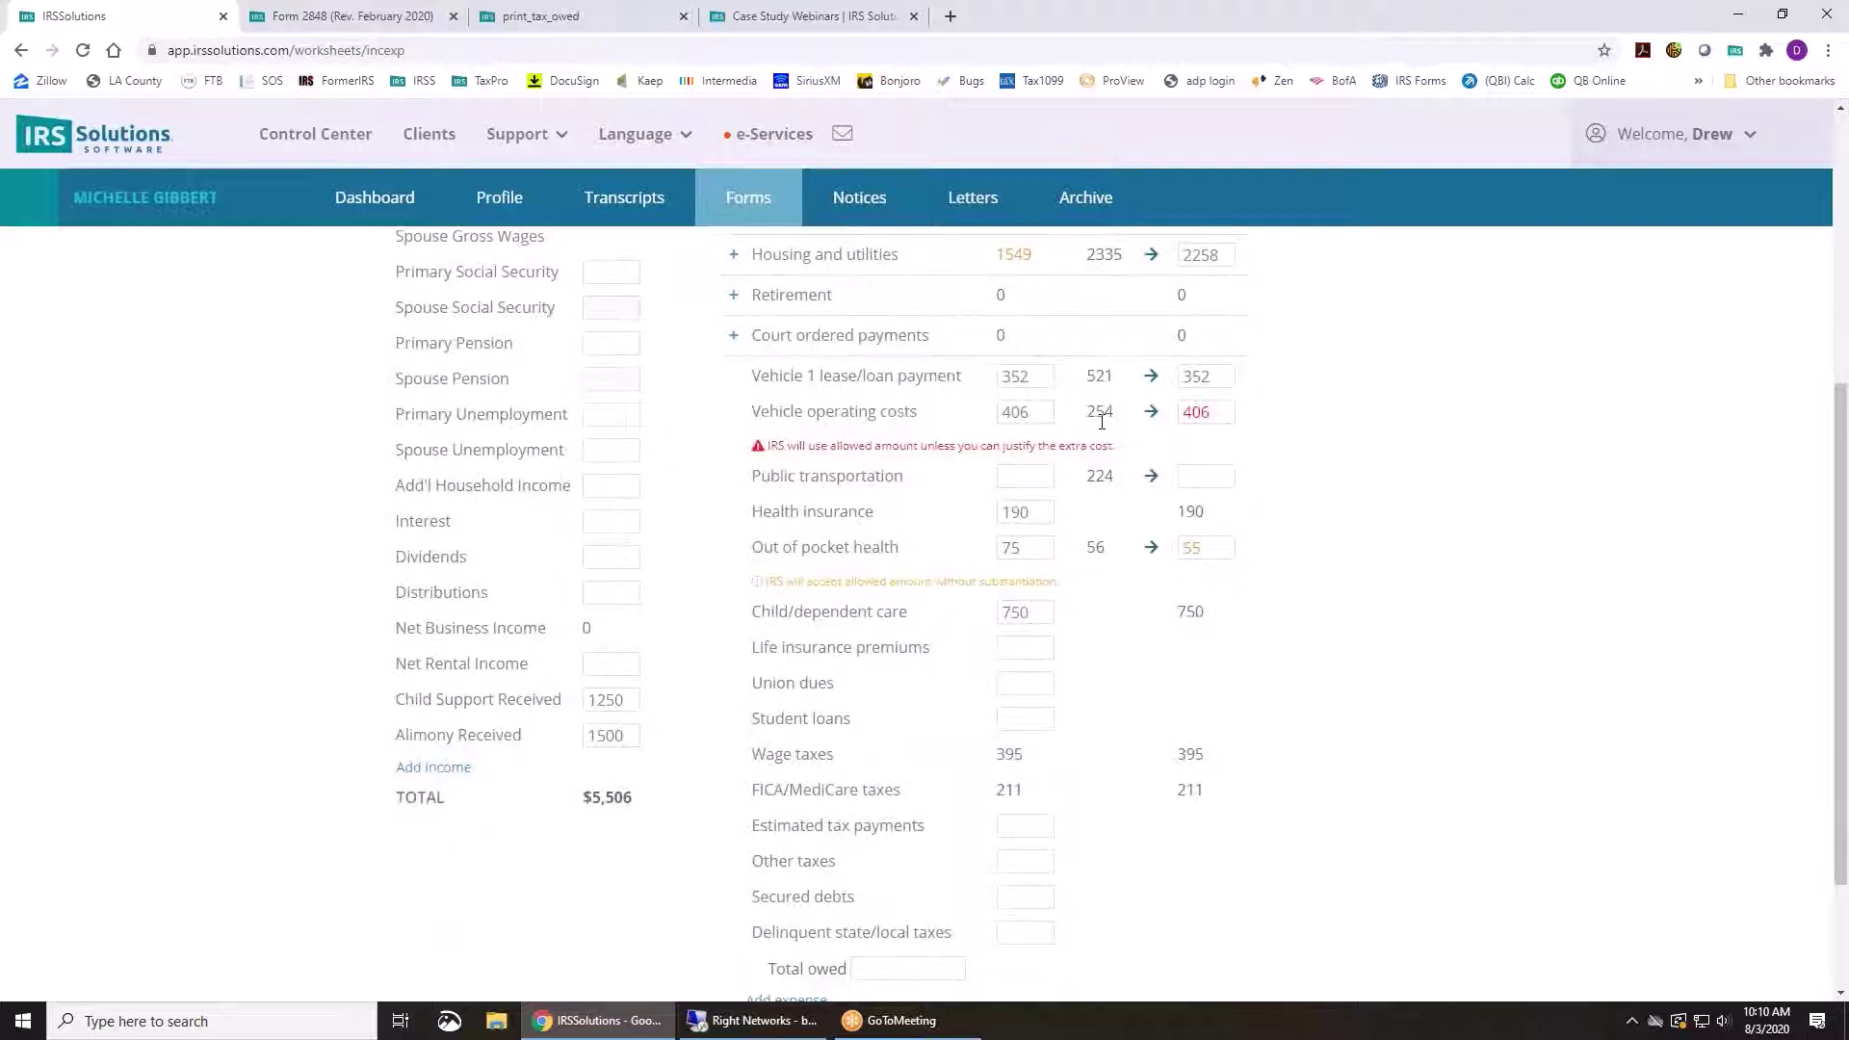
pyautogui.scroll(-2, 1102, 417)
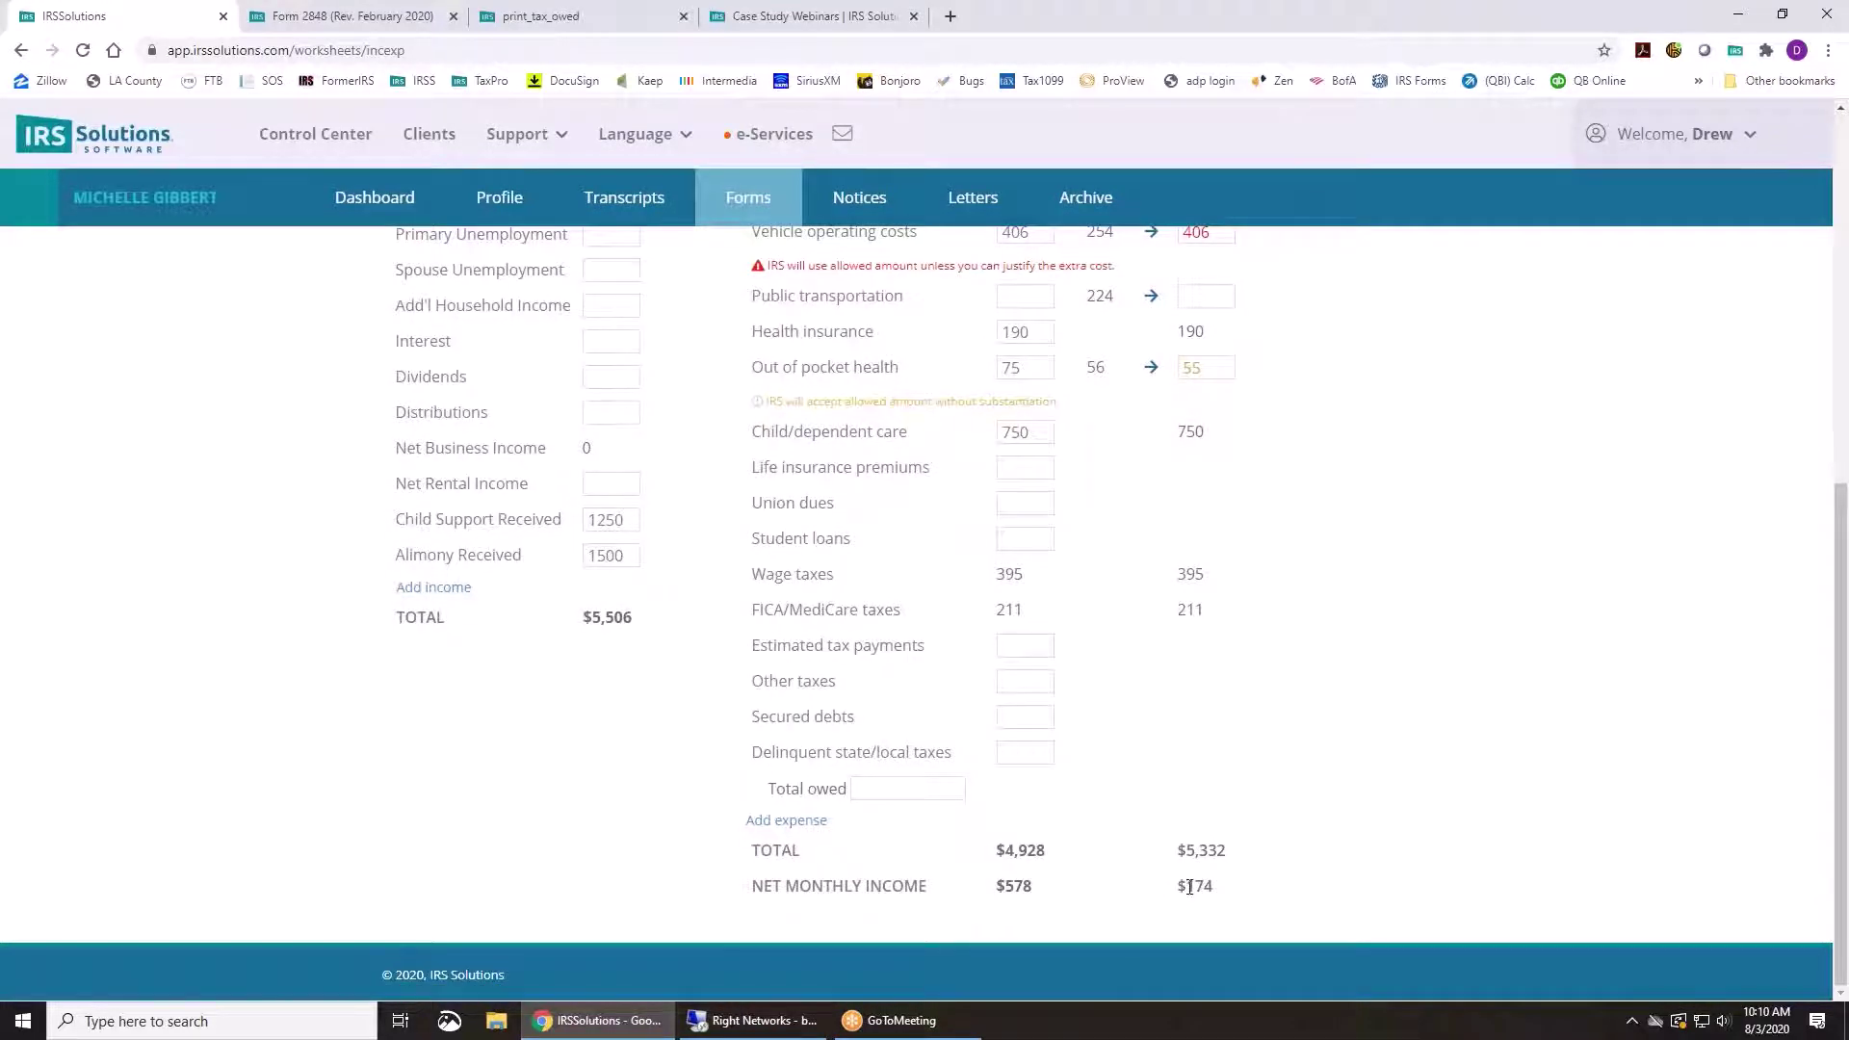
pyautogui.moveTo(1190, 882); pyautogui.dragTo(1214, 884)
pyautogui.scroll(7, 1194, 891)
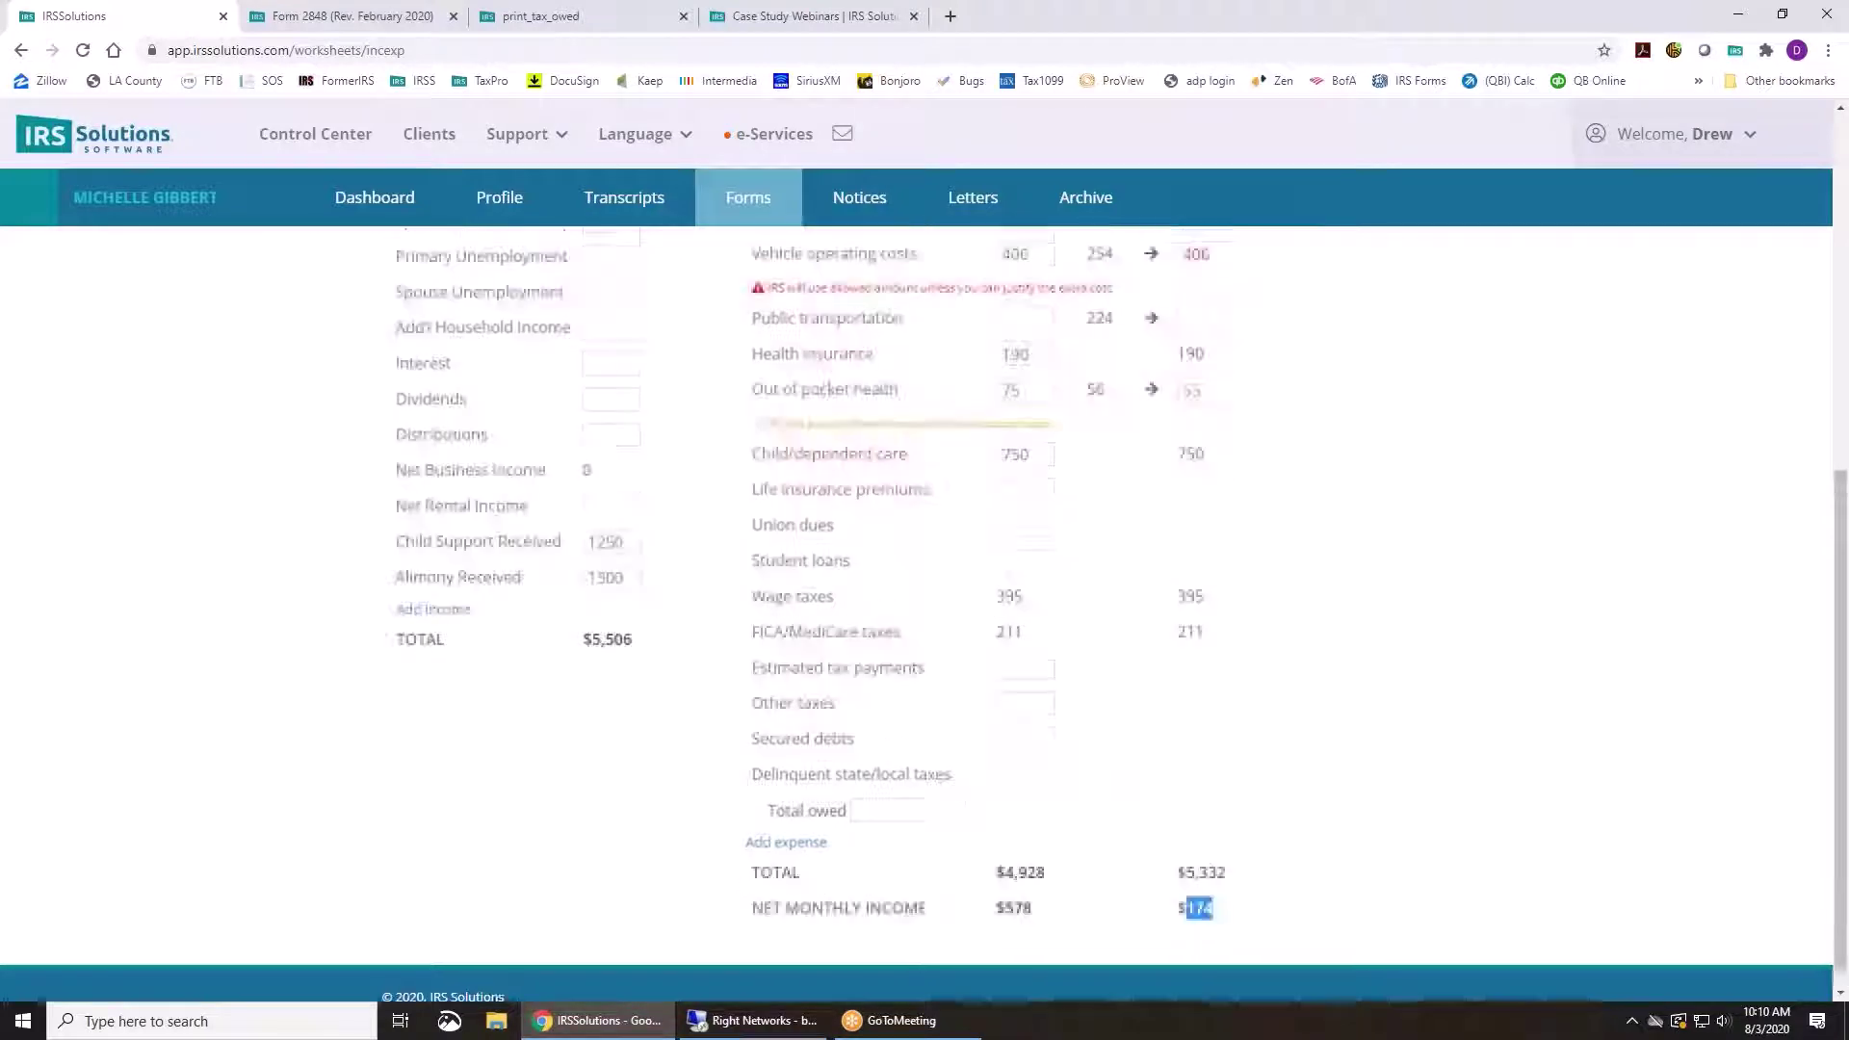
# Show the Summary of collection alternatives, noting $174 remaining income and the $295 streamlined payment
pyautogui.click(1334, 318)
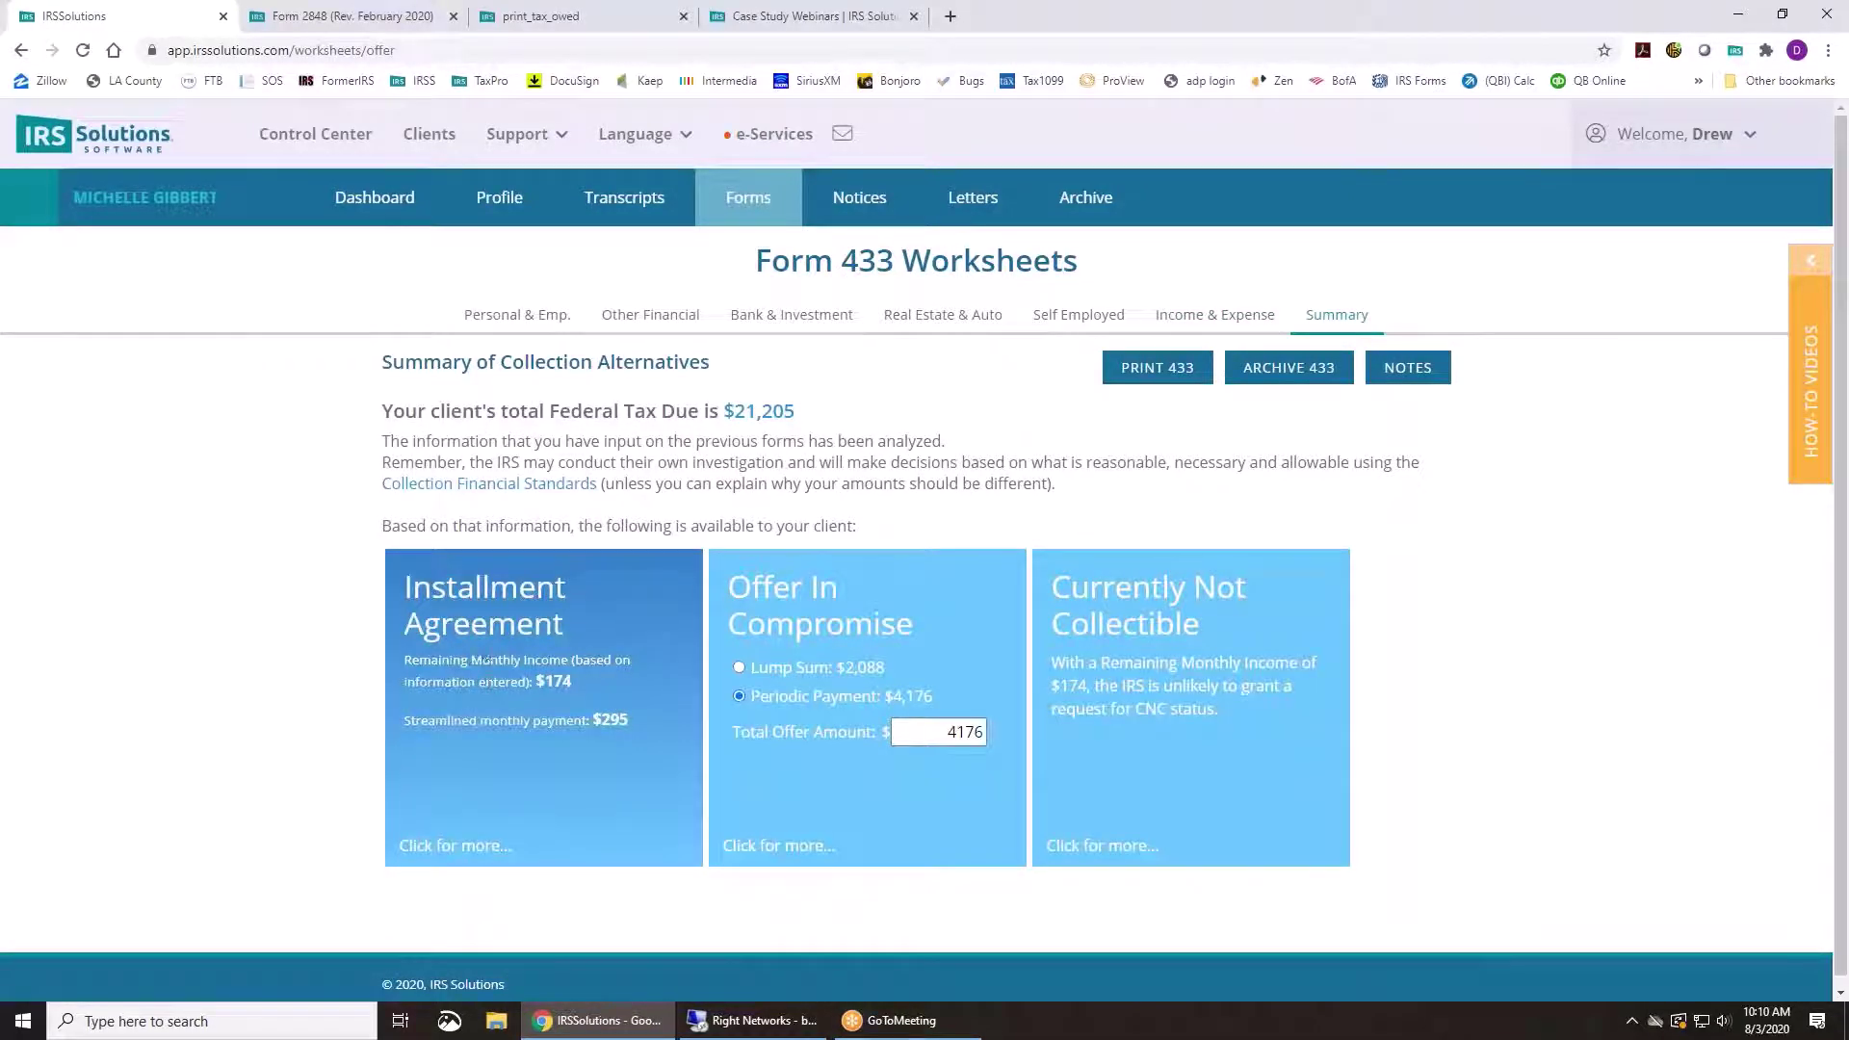
pyautogui.moveTo(545, 682); pyautogui.dragTo(572, 682)
pyautogui.moveTo(605, 720); pyautogui.dragTo(627, 722)
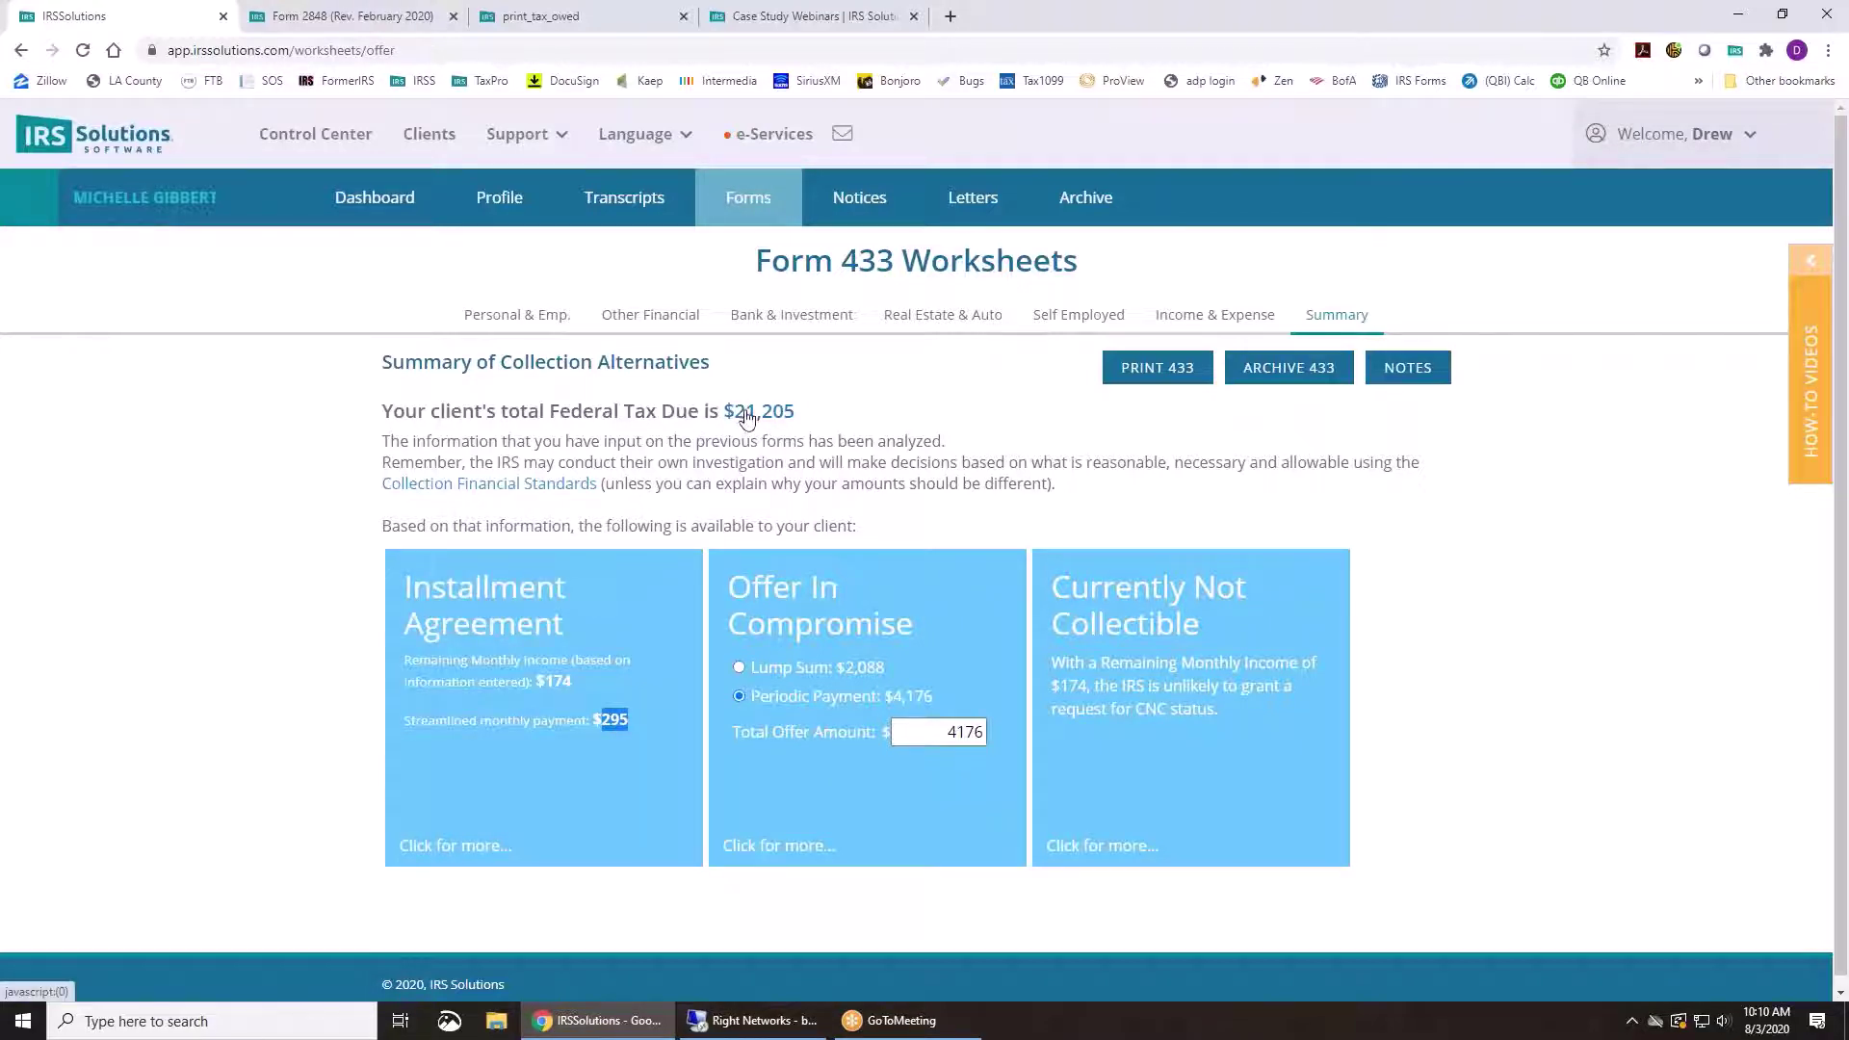
pyautogui.click(768, 713)
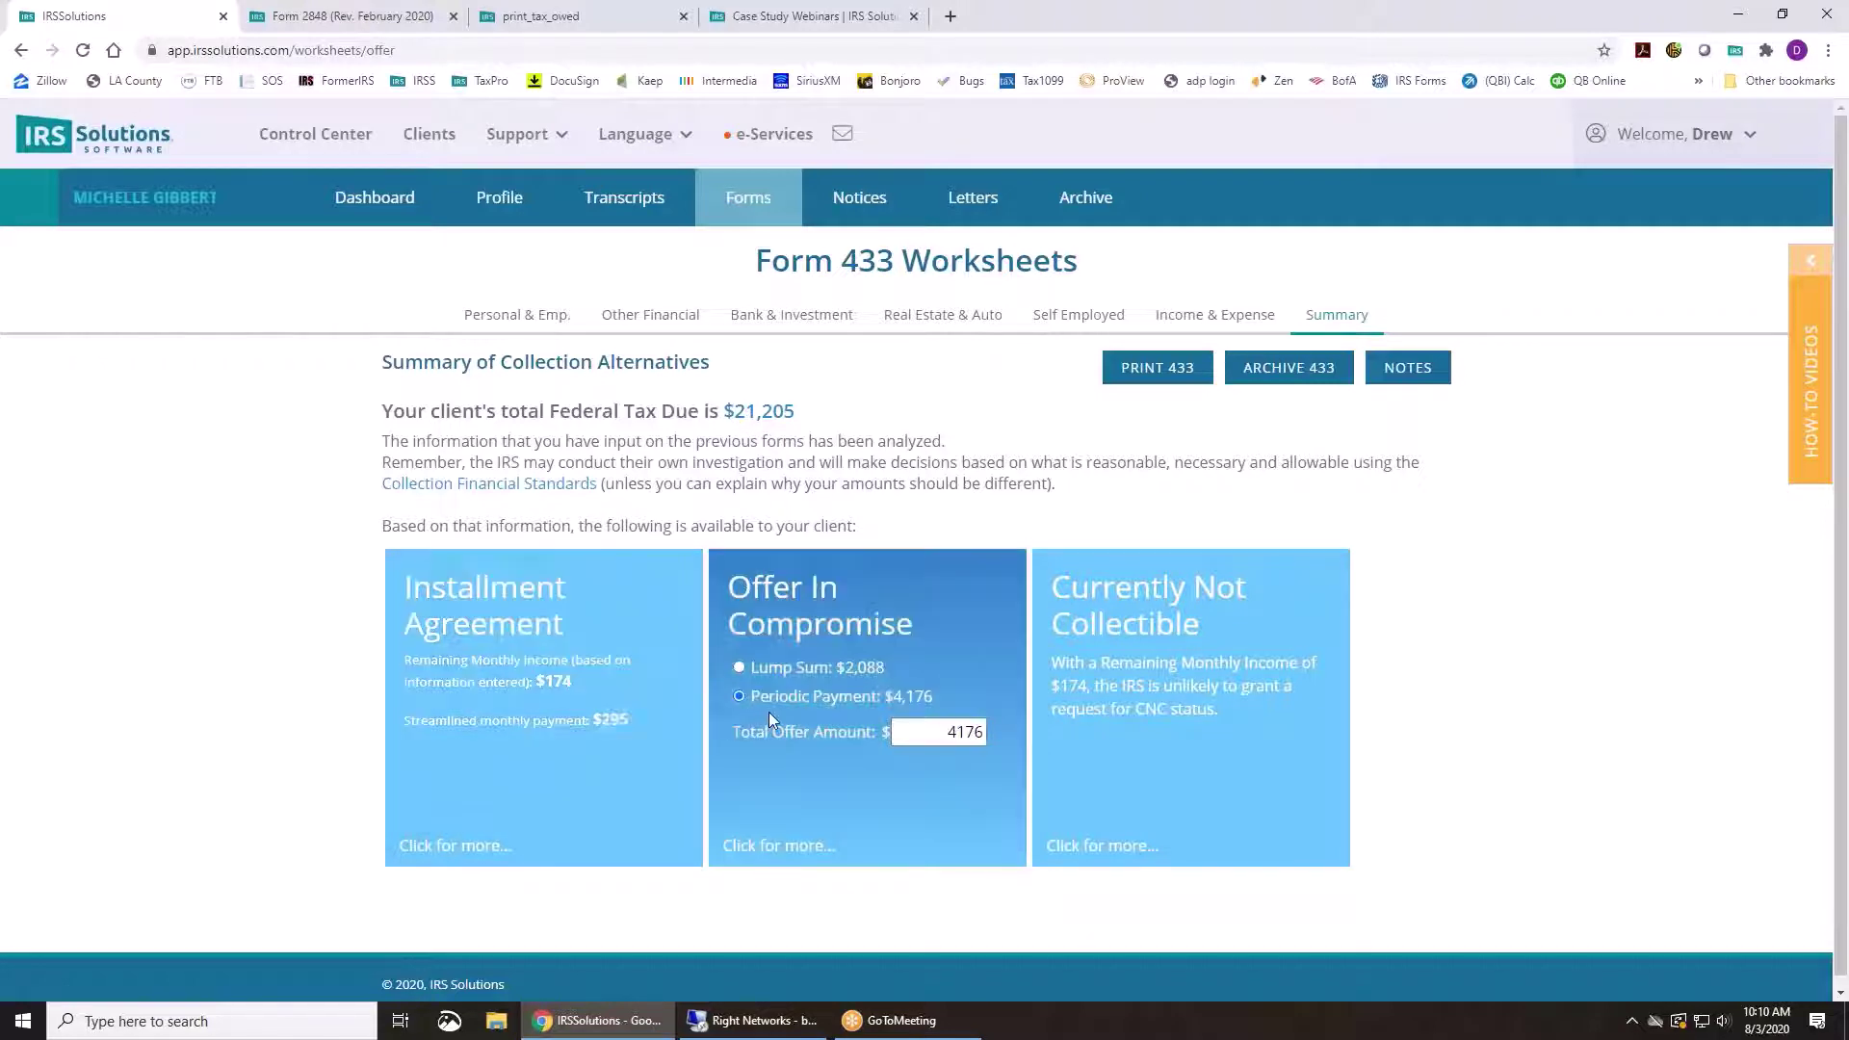
# Expand and review the Installment Agreement calculation detail
pyautogui.click(462, 845)
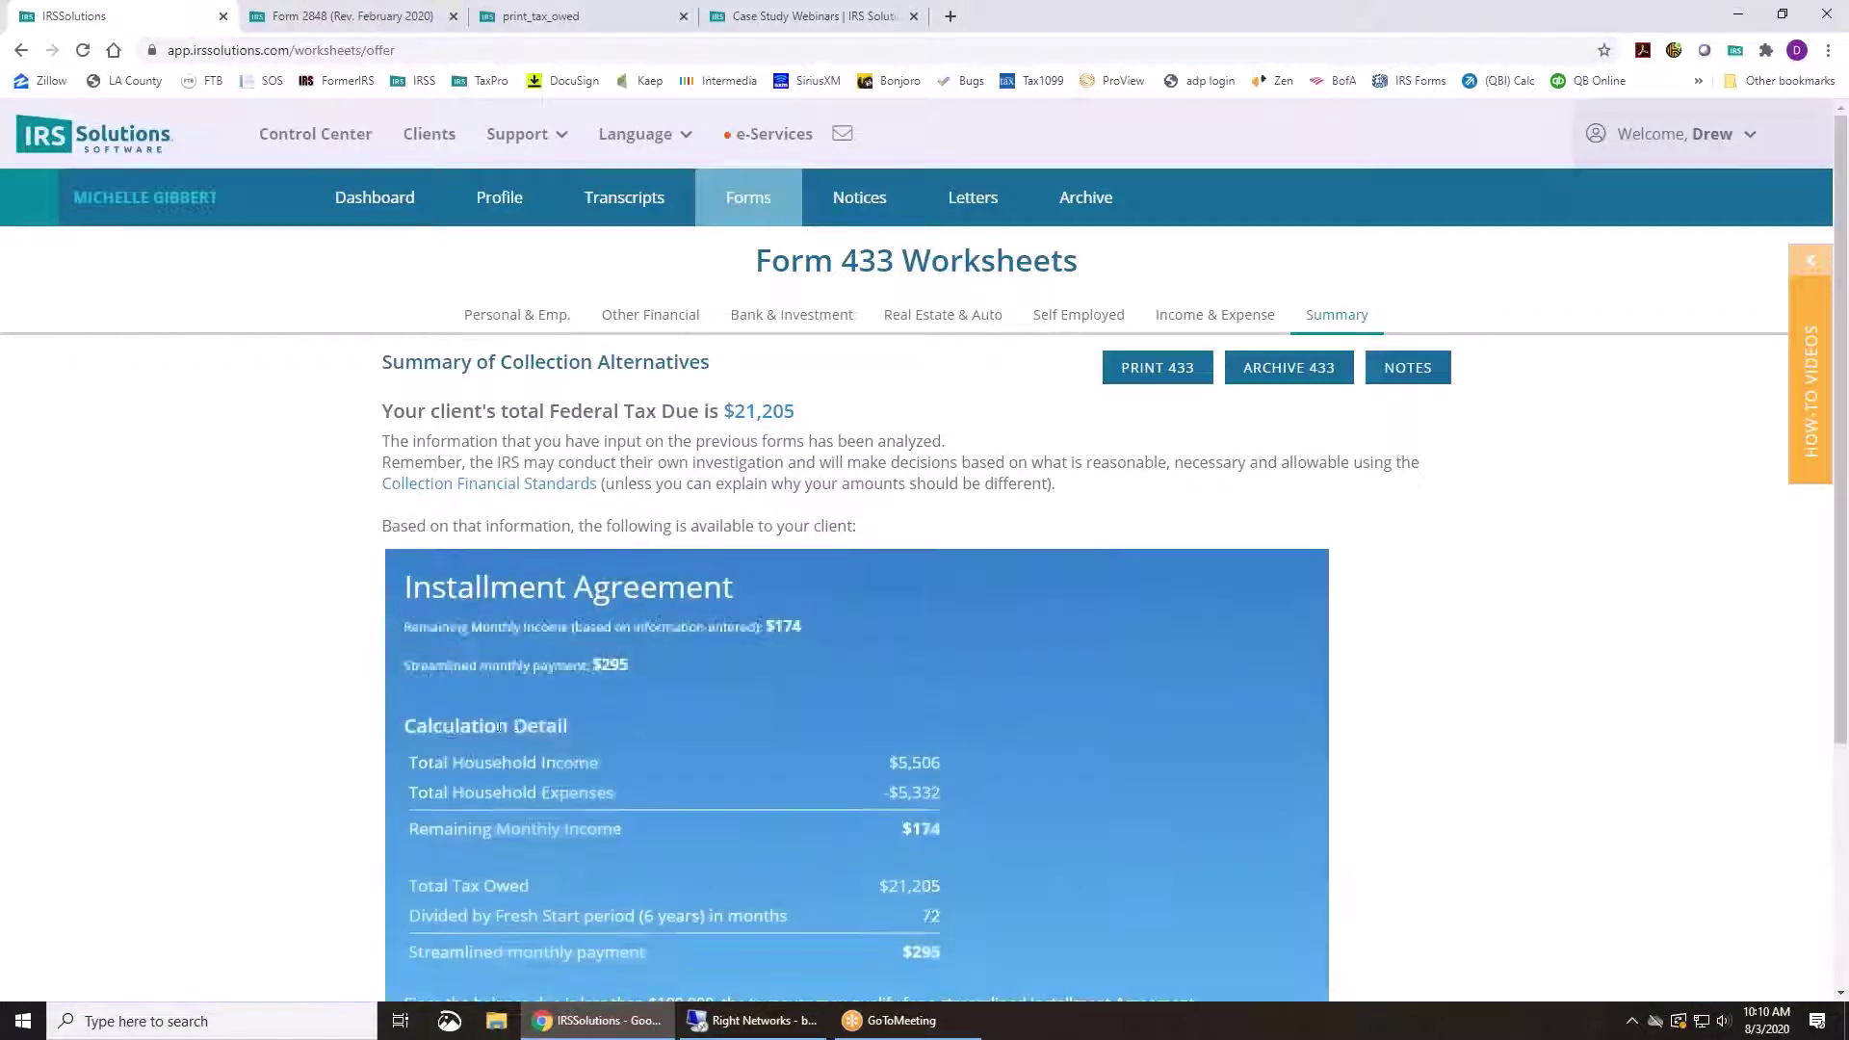
pyautogui.scroll(-2, 591, 836)
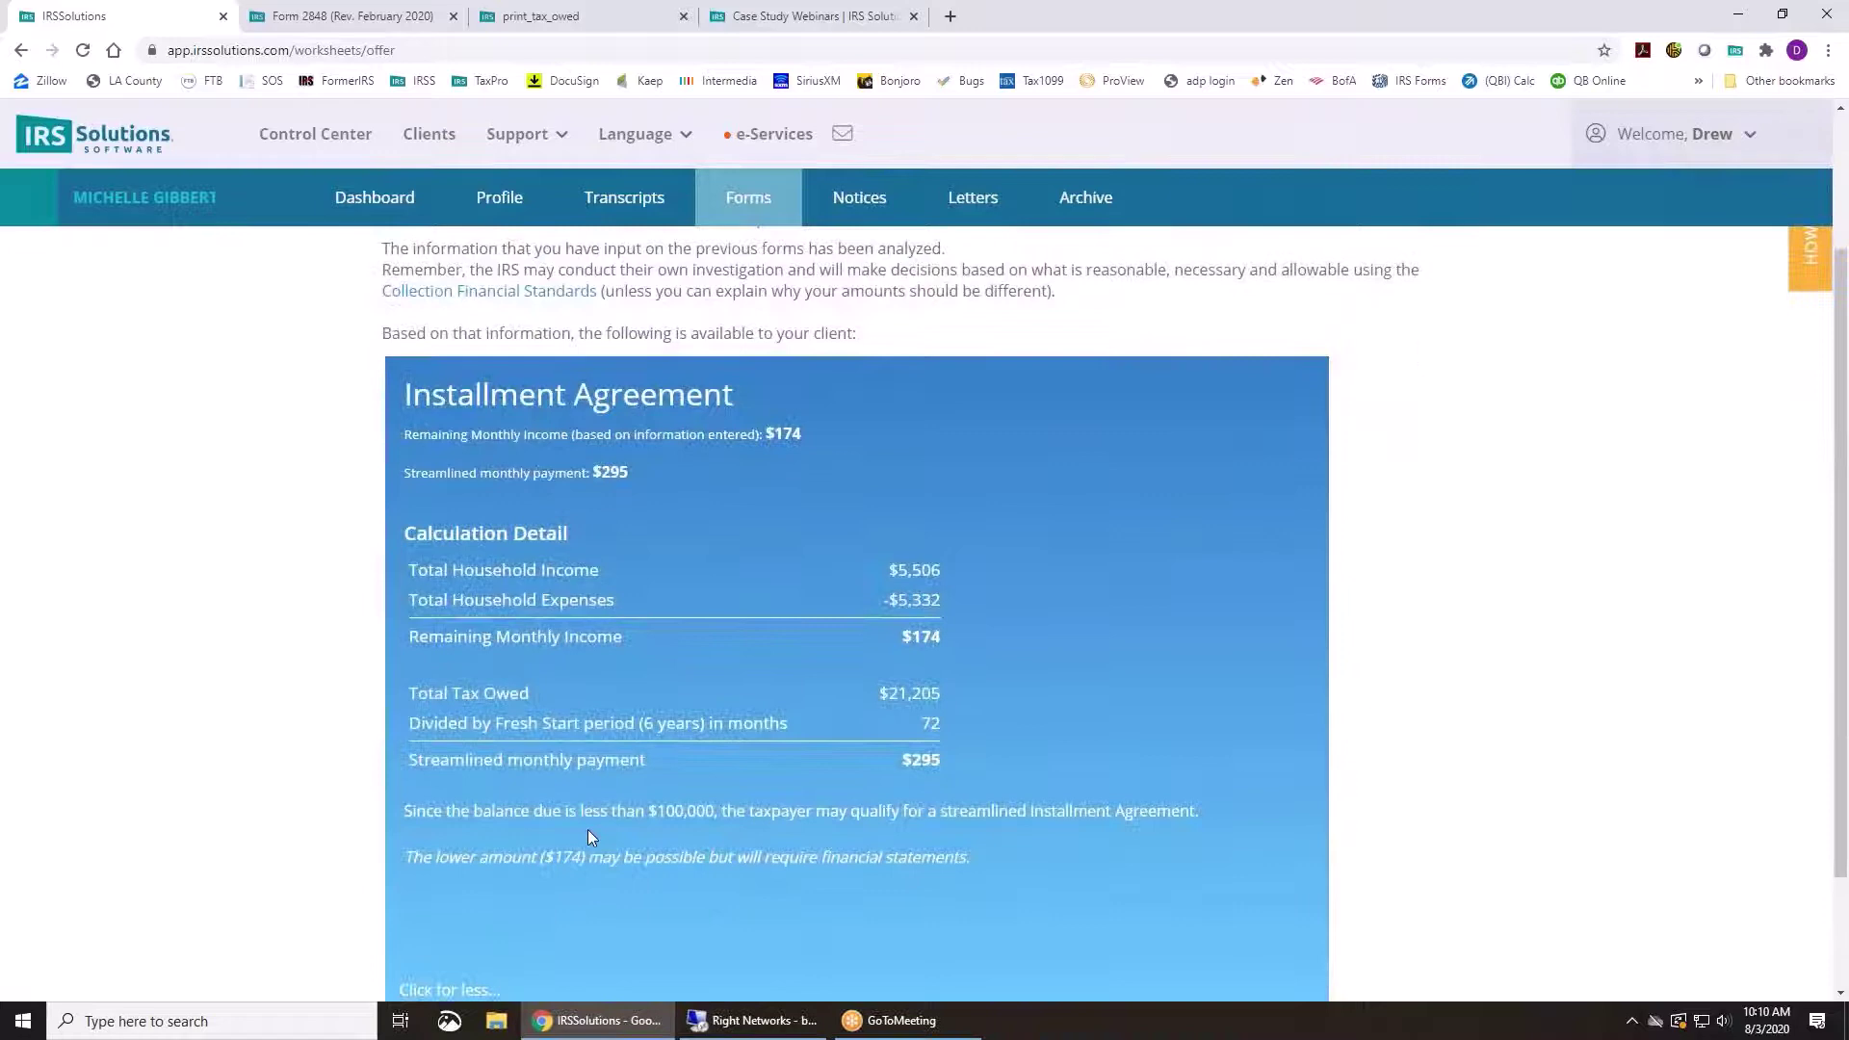
pyautogui.scroll(2, 591, 836)
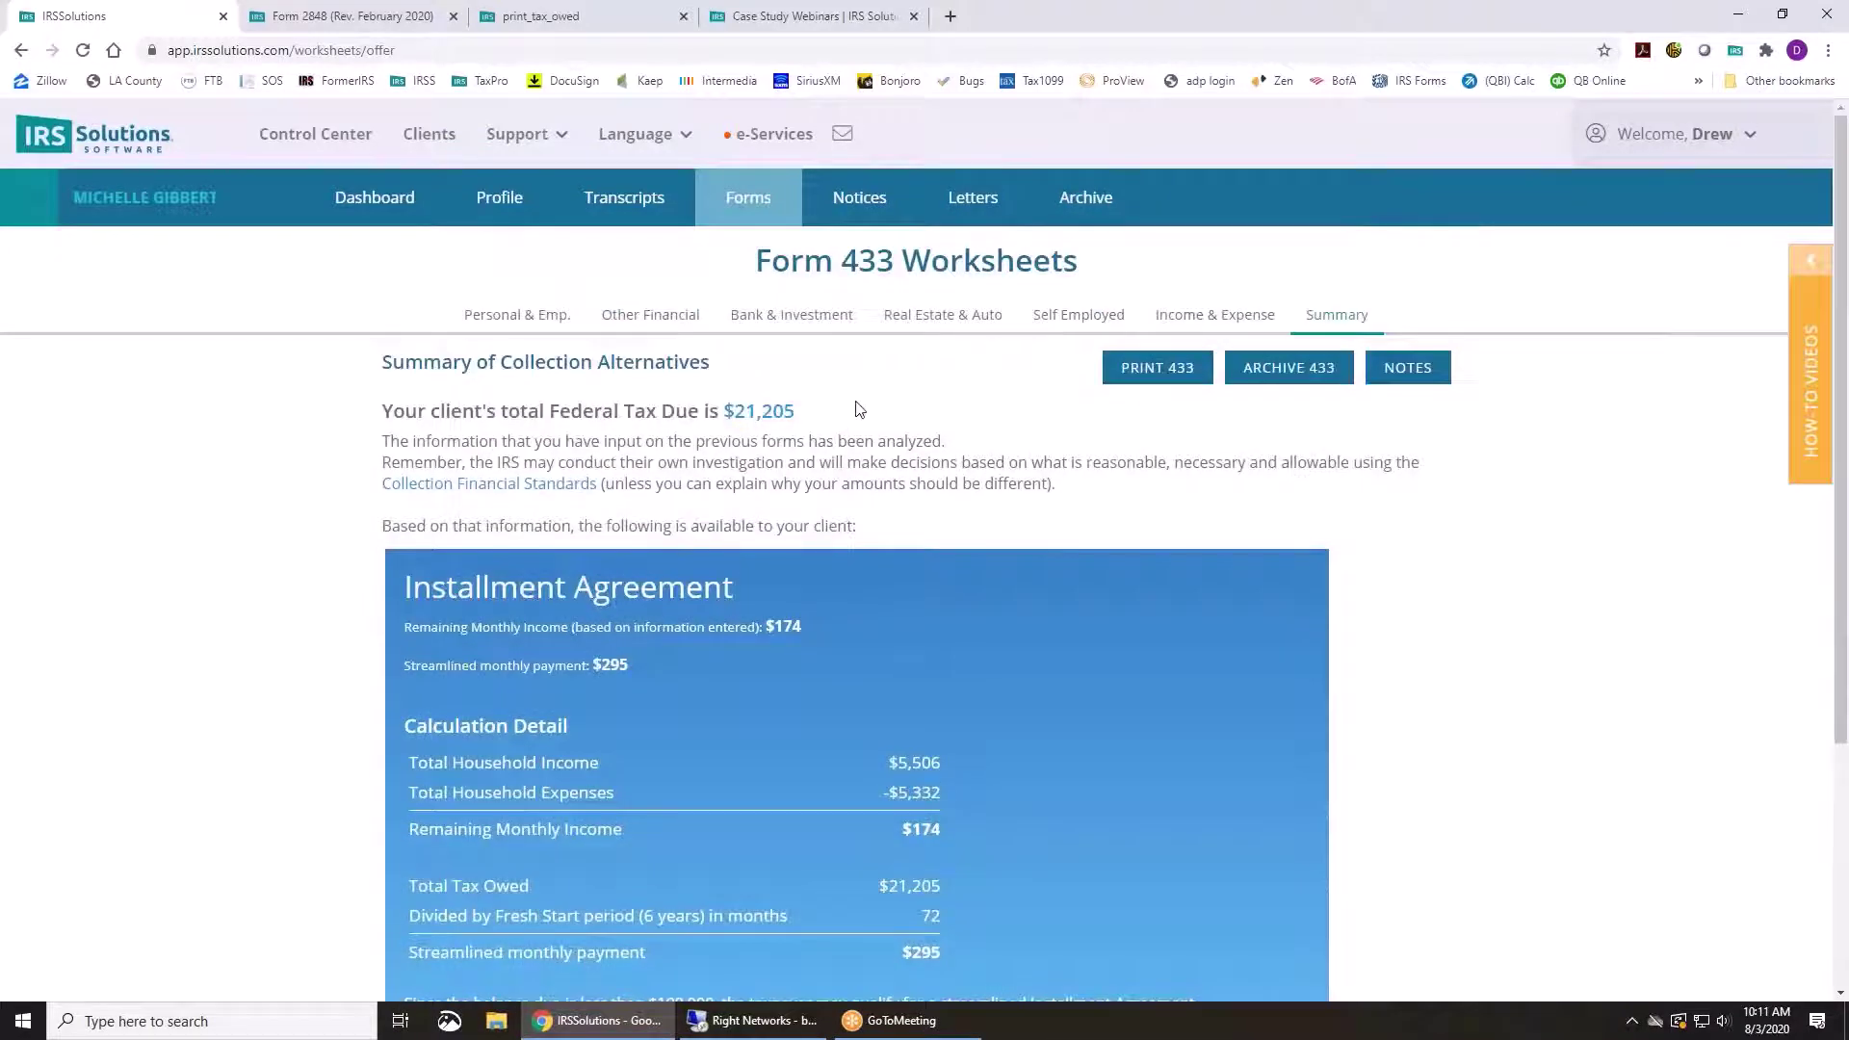
pyautogui.scroll(-3, 581, 883)
pyautogui.click(487, 892)
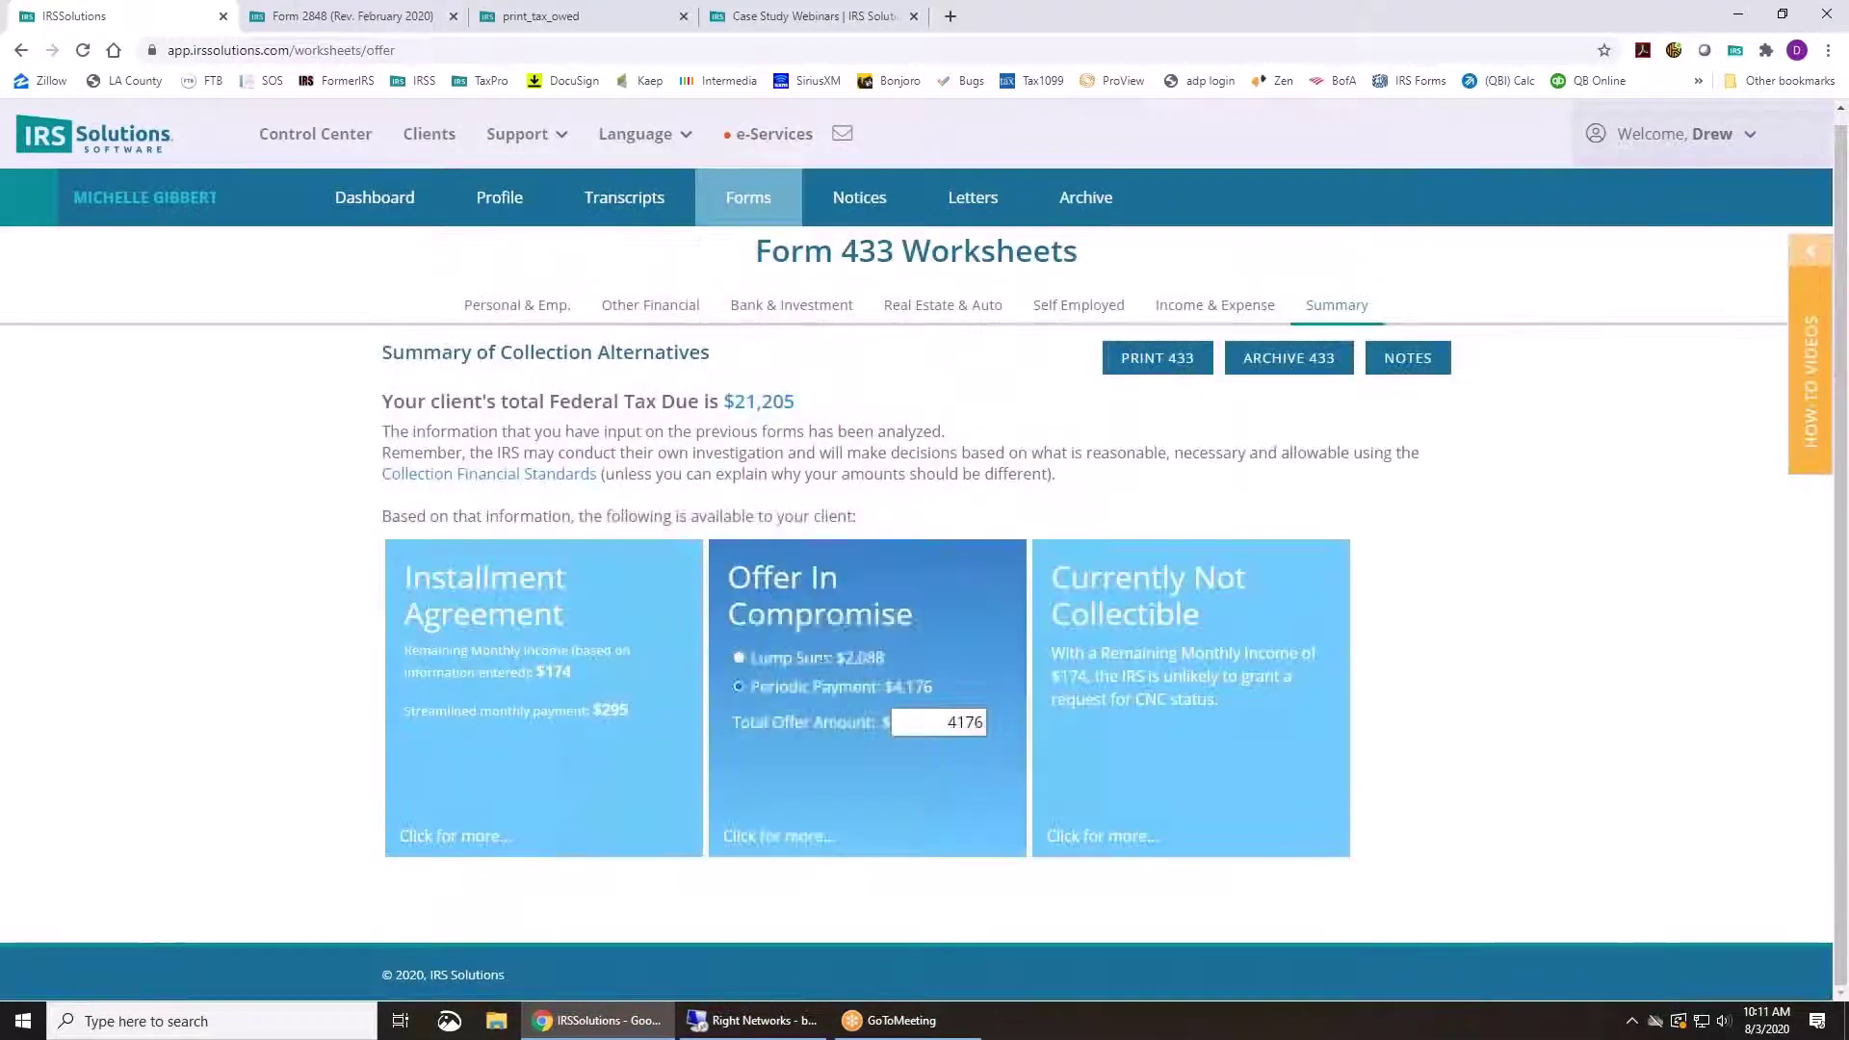
pyautogui.click(774, 836)
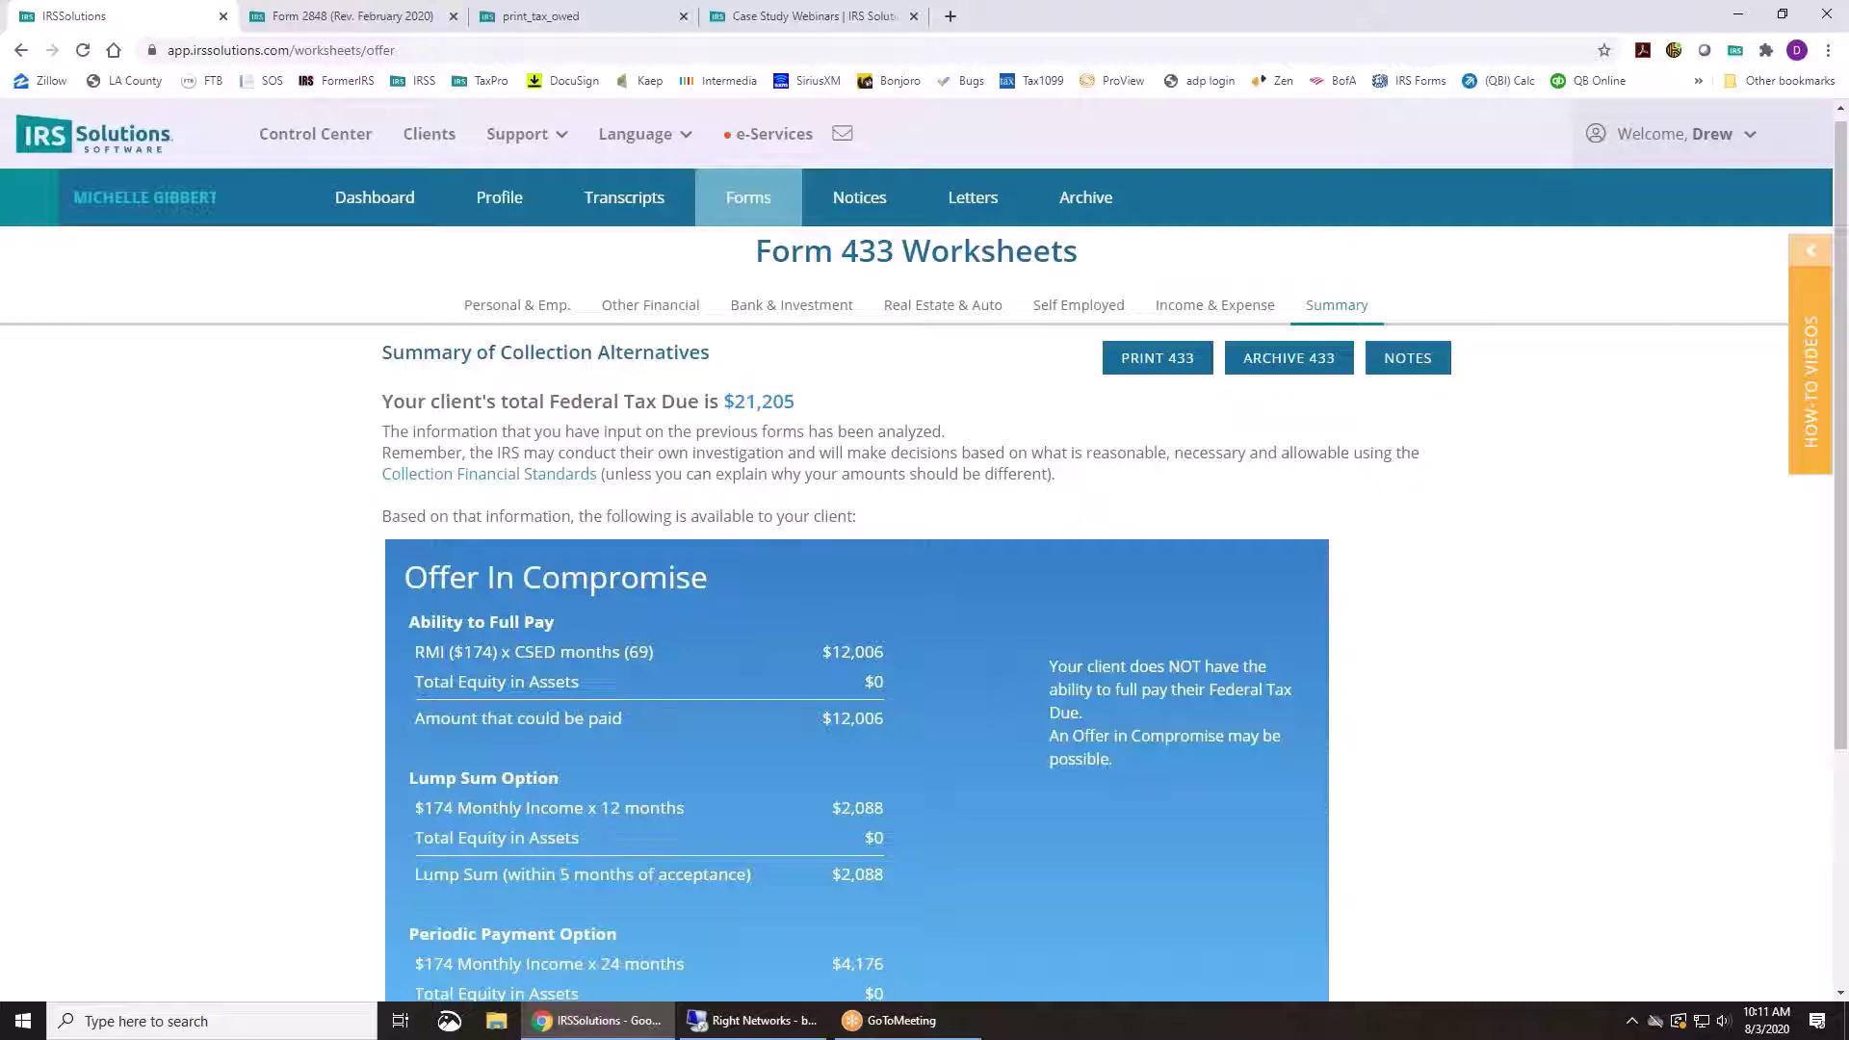
pyautogui.scroll(-2, 759, 664)
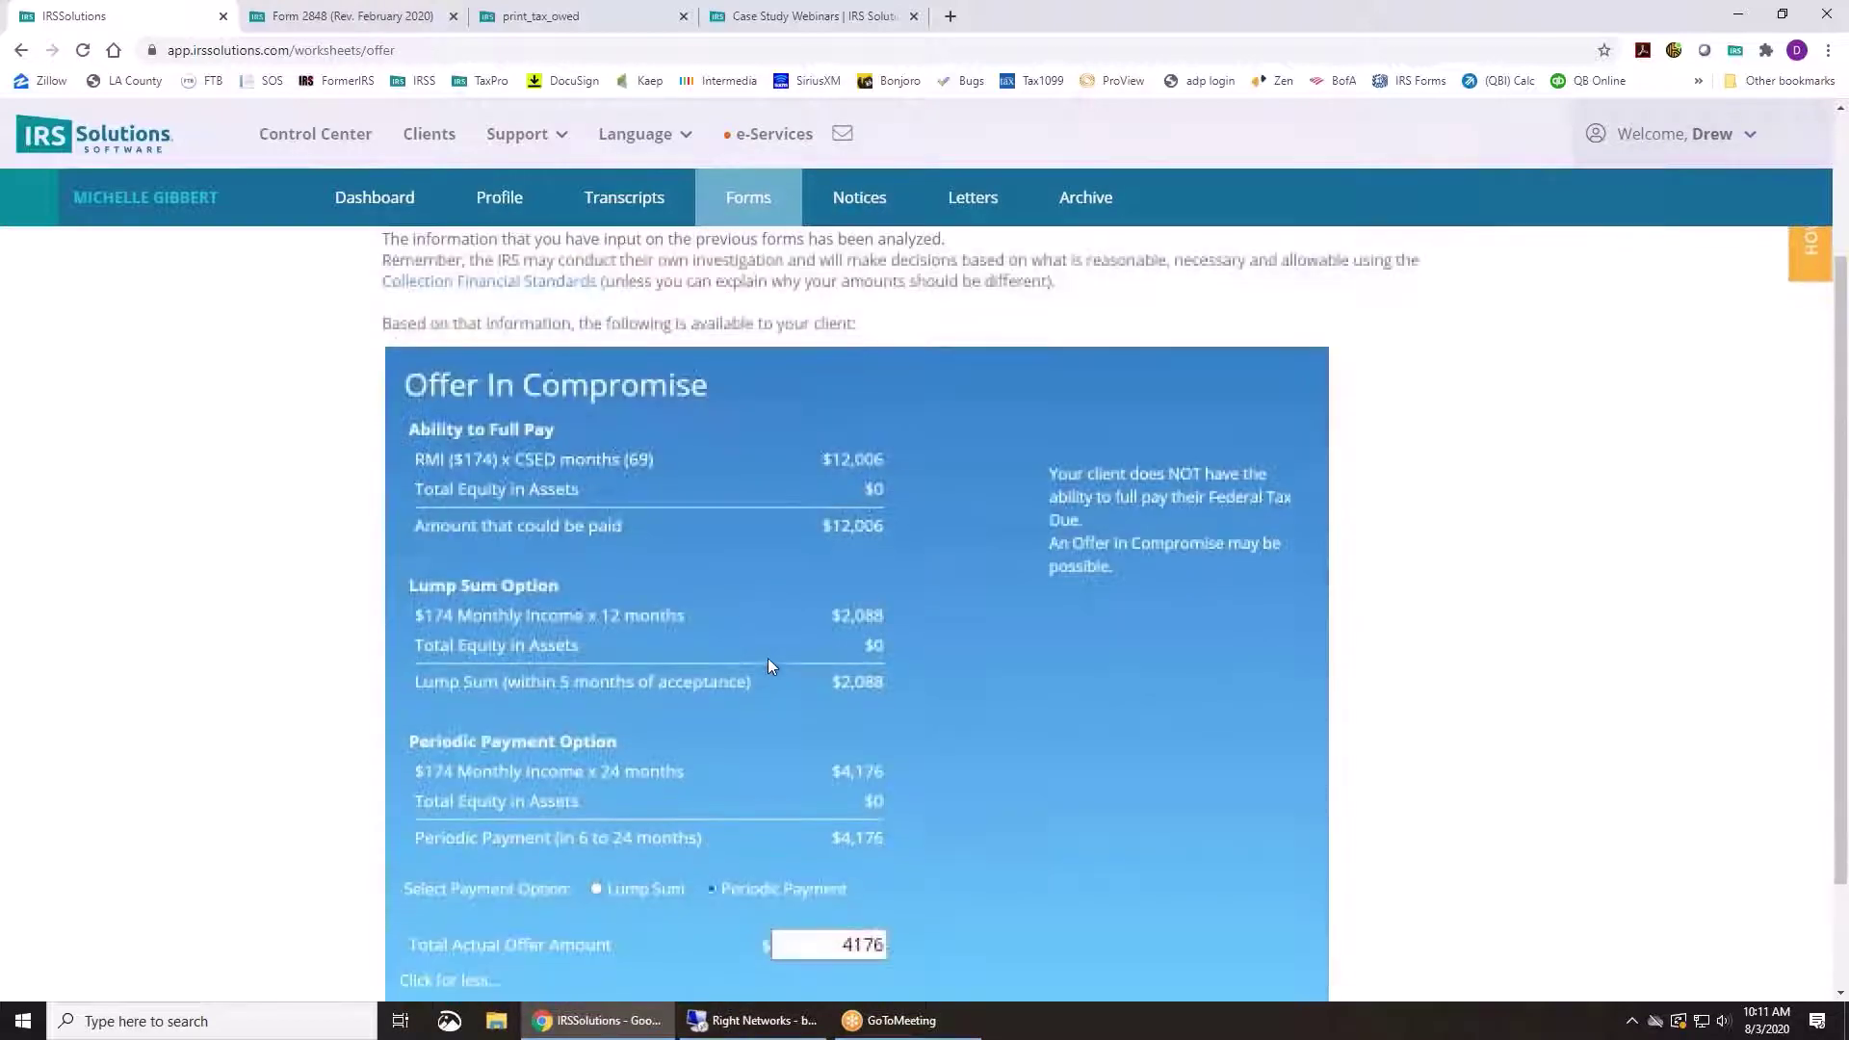
pyautogui.scroll(-1, 820, 552)
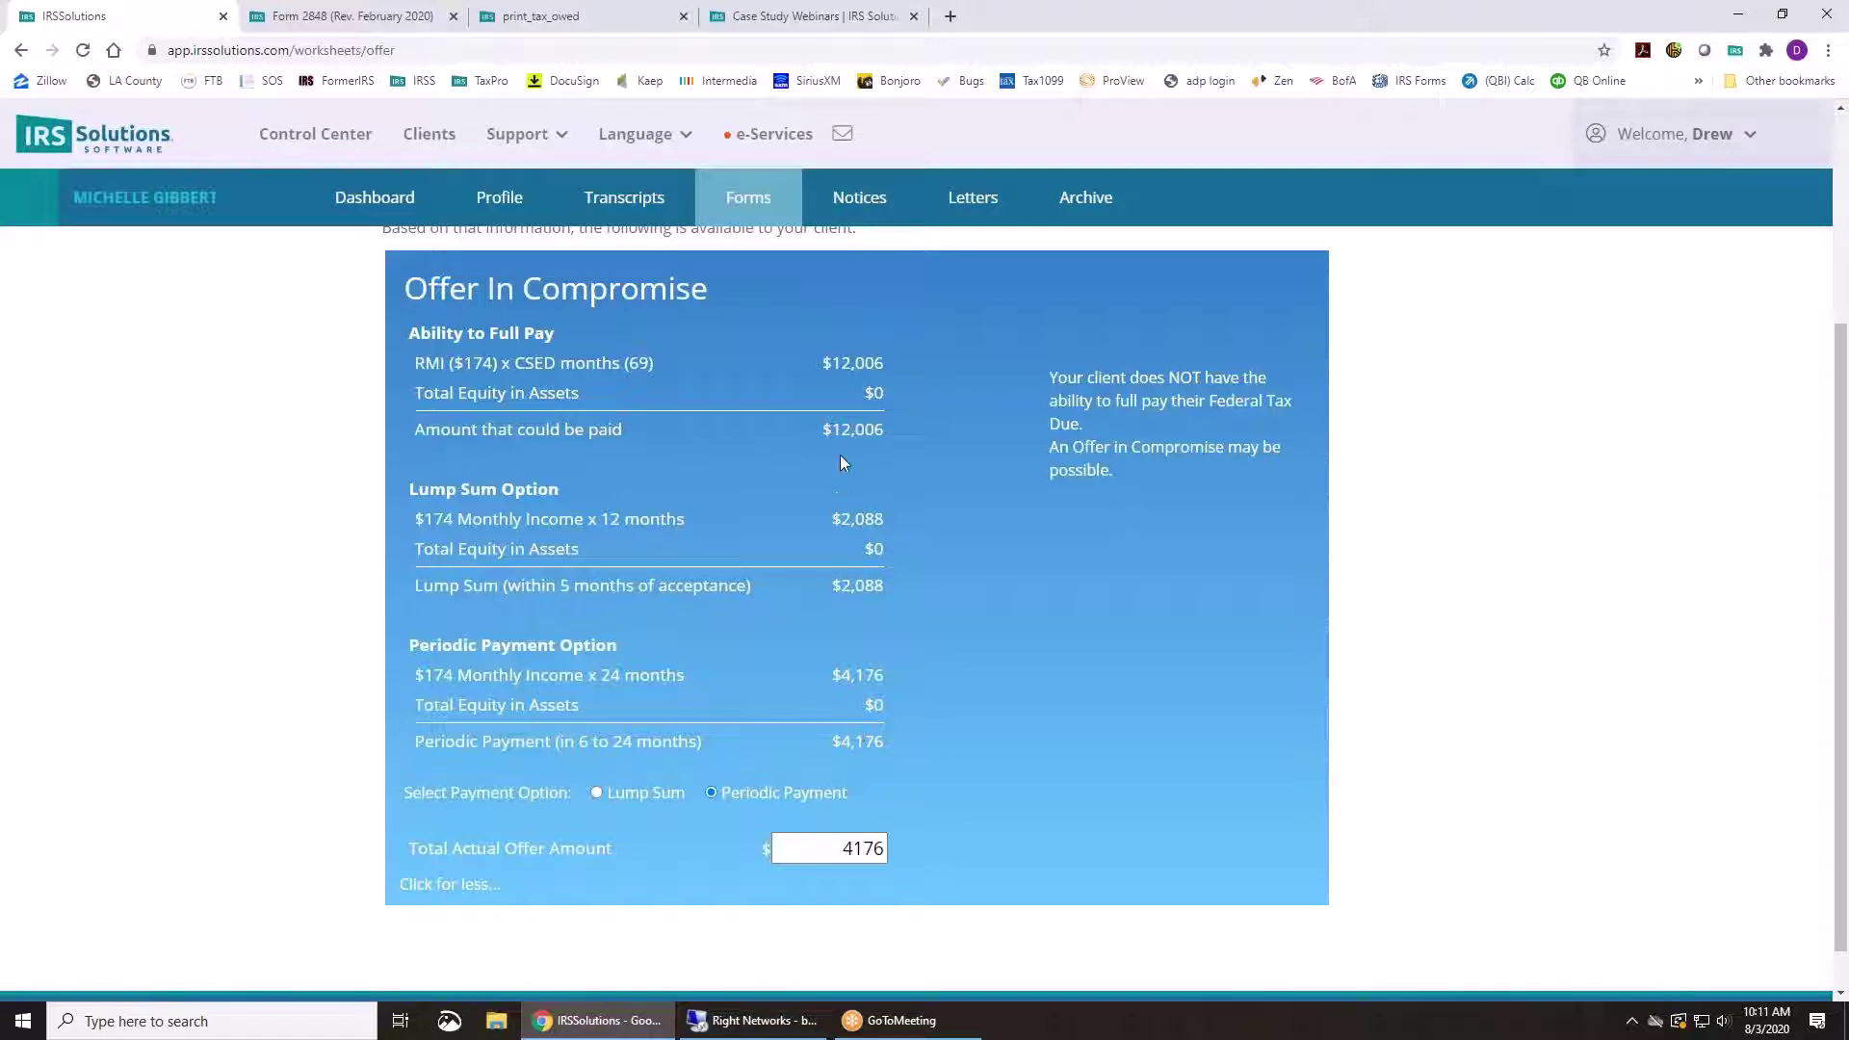
pyautogui.scroll(3, 730, 438)
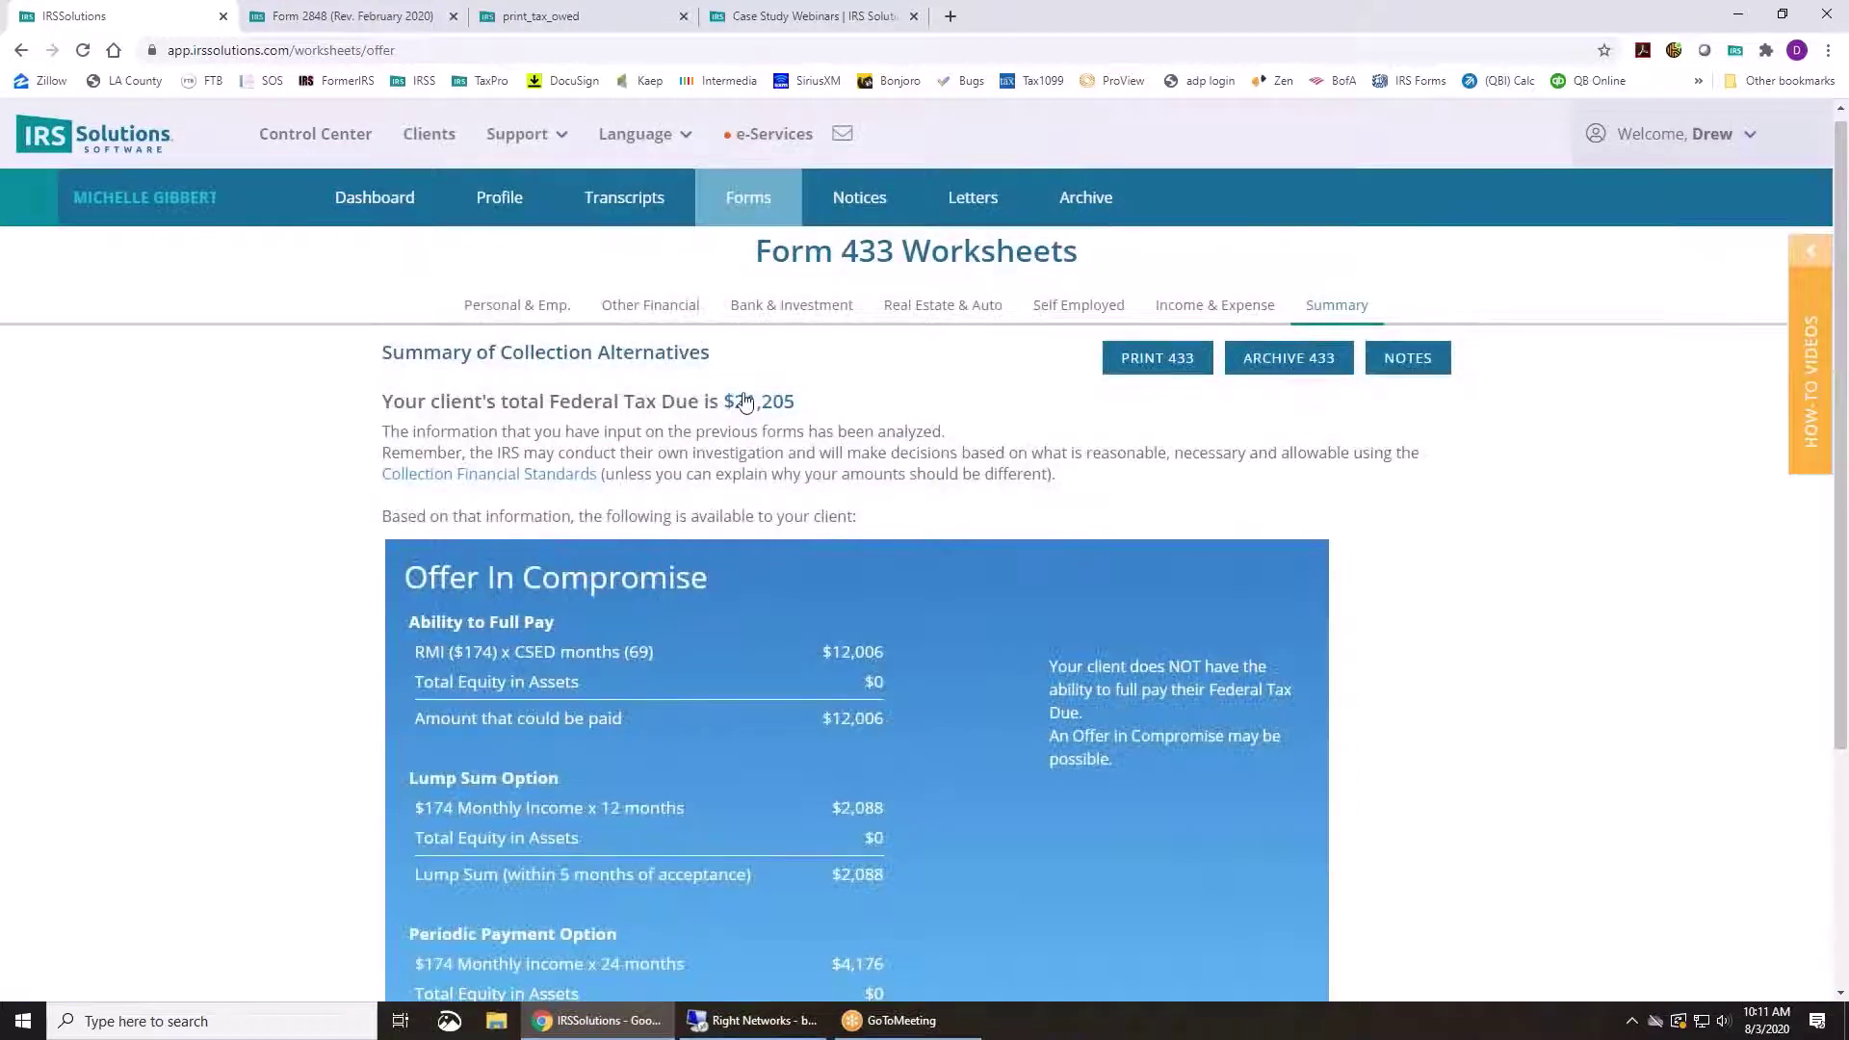
pyautogui.scroll(-3, 732, 688)
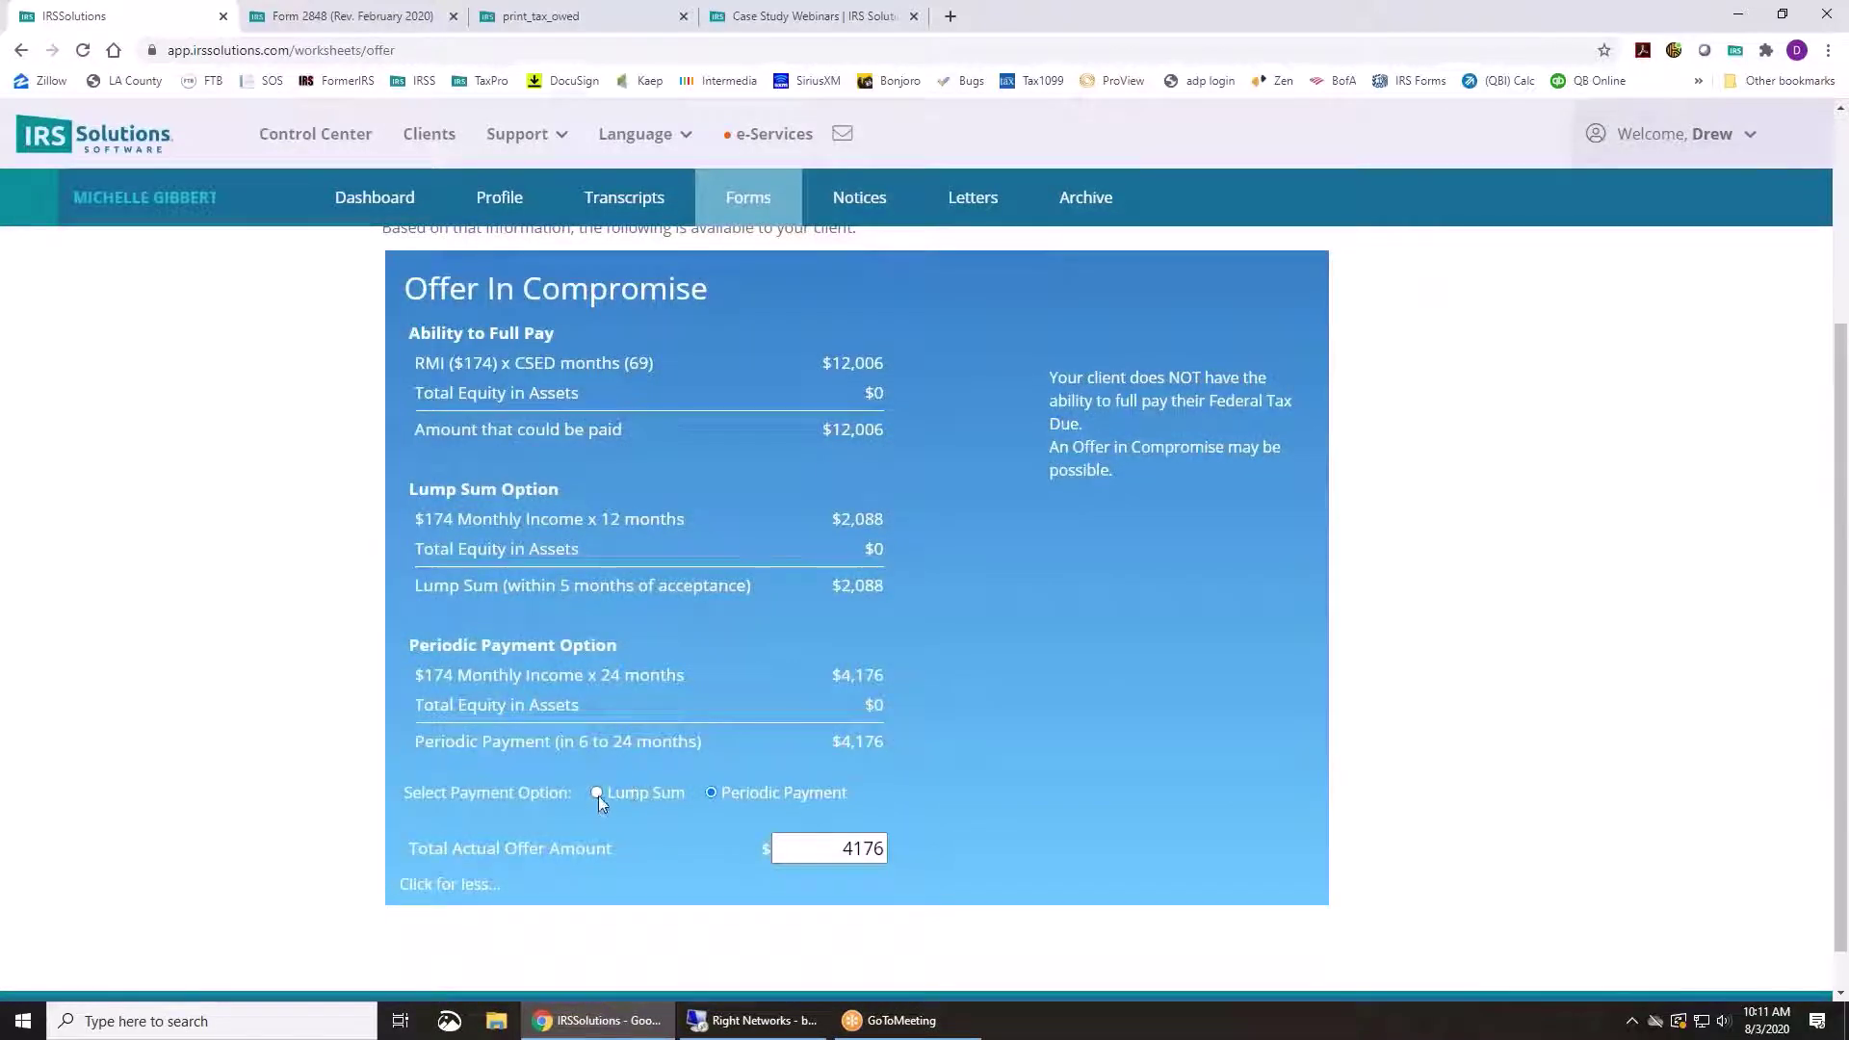
pyautogui.click(597, 793)
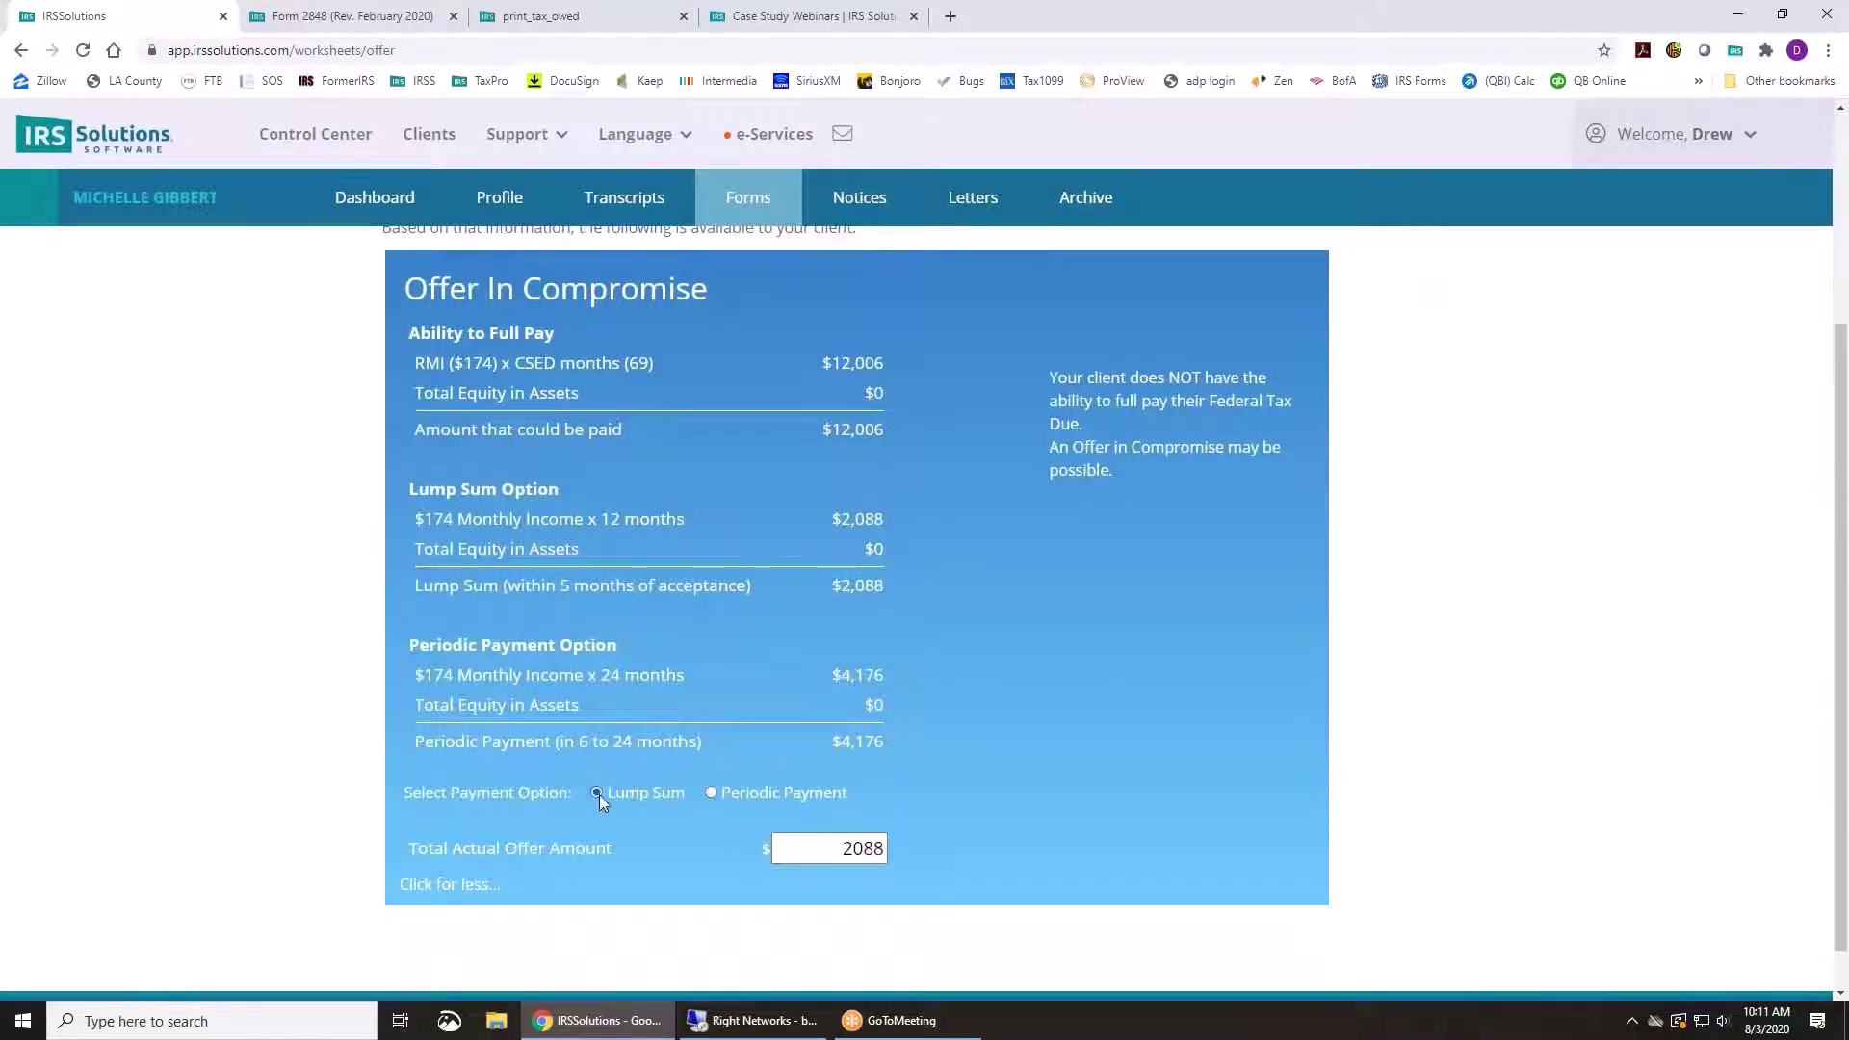
pyautogui.click(710, 793)
pyautogui.click(596, 794)
pyautogui.click(710, 793)
pyautogui.click(833, 840)
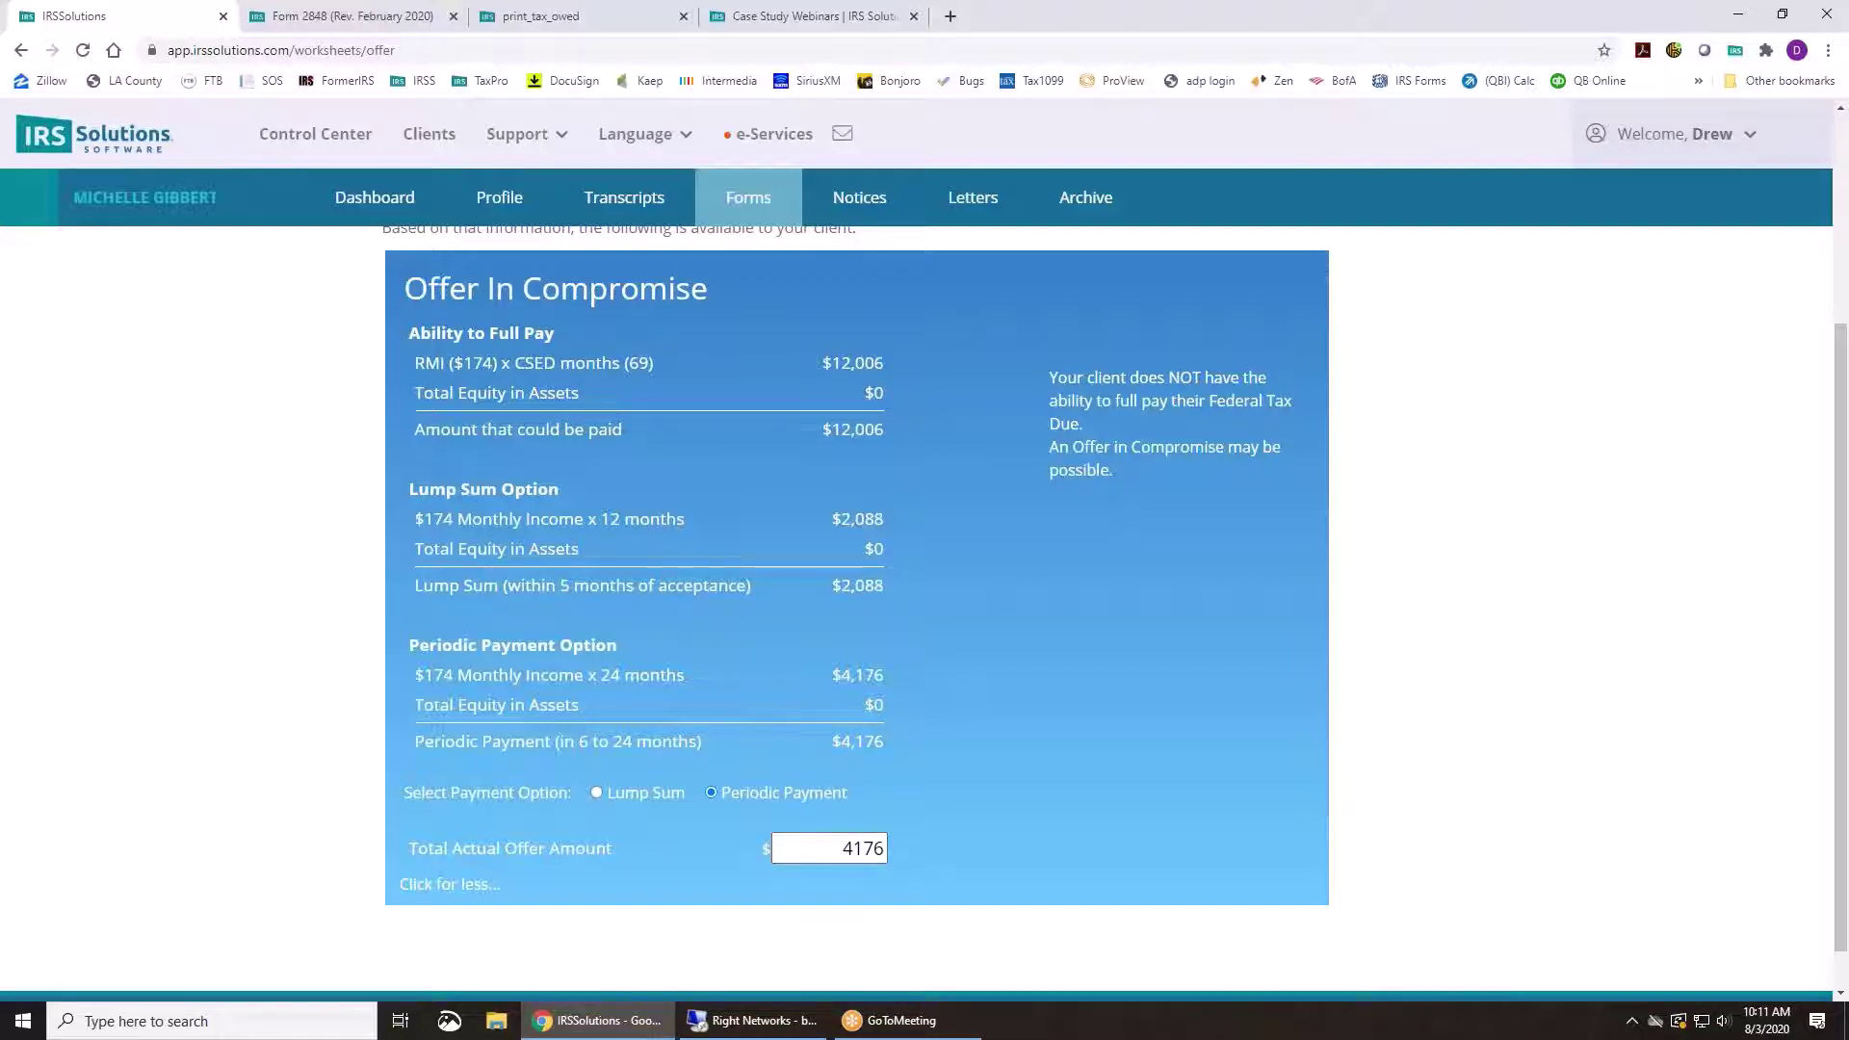
pyautogui.click(481, 884)
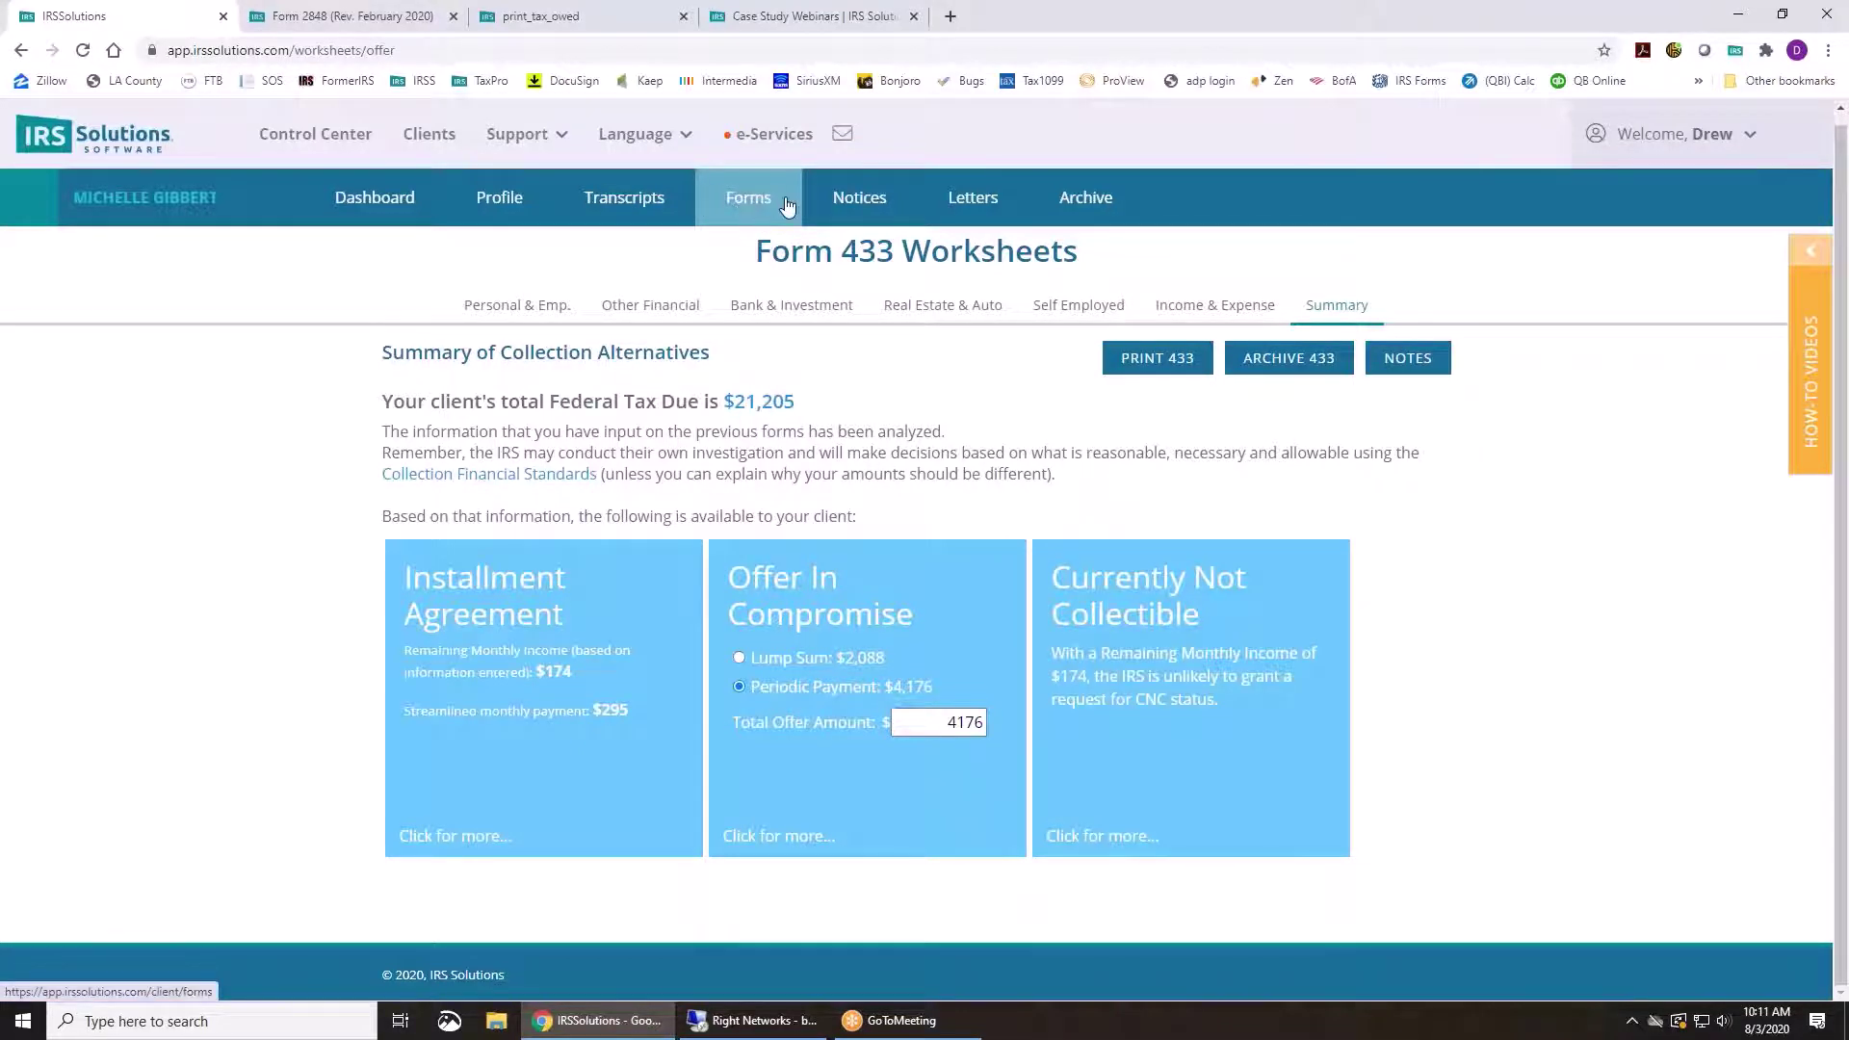
pyautogui.click(838, 204)
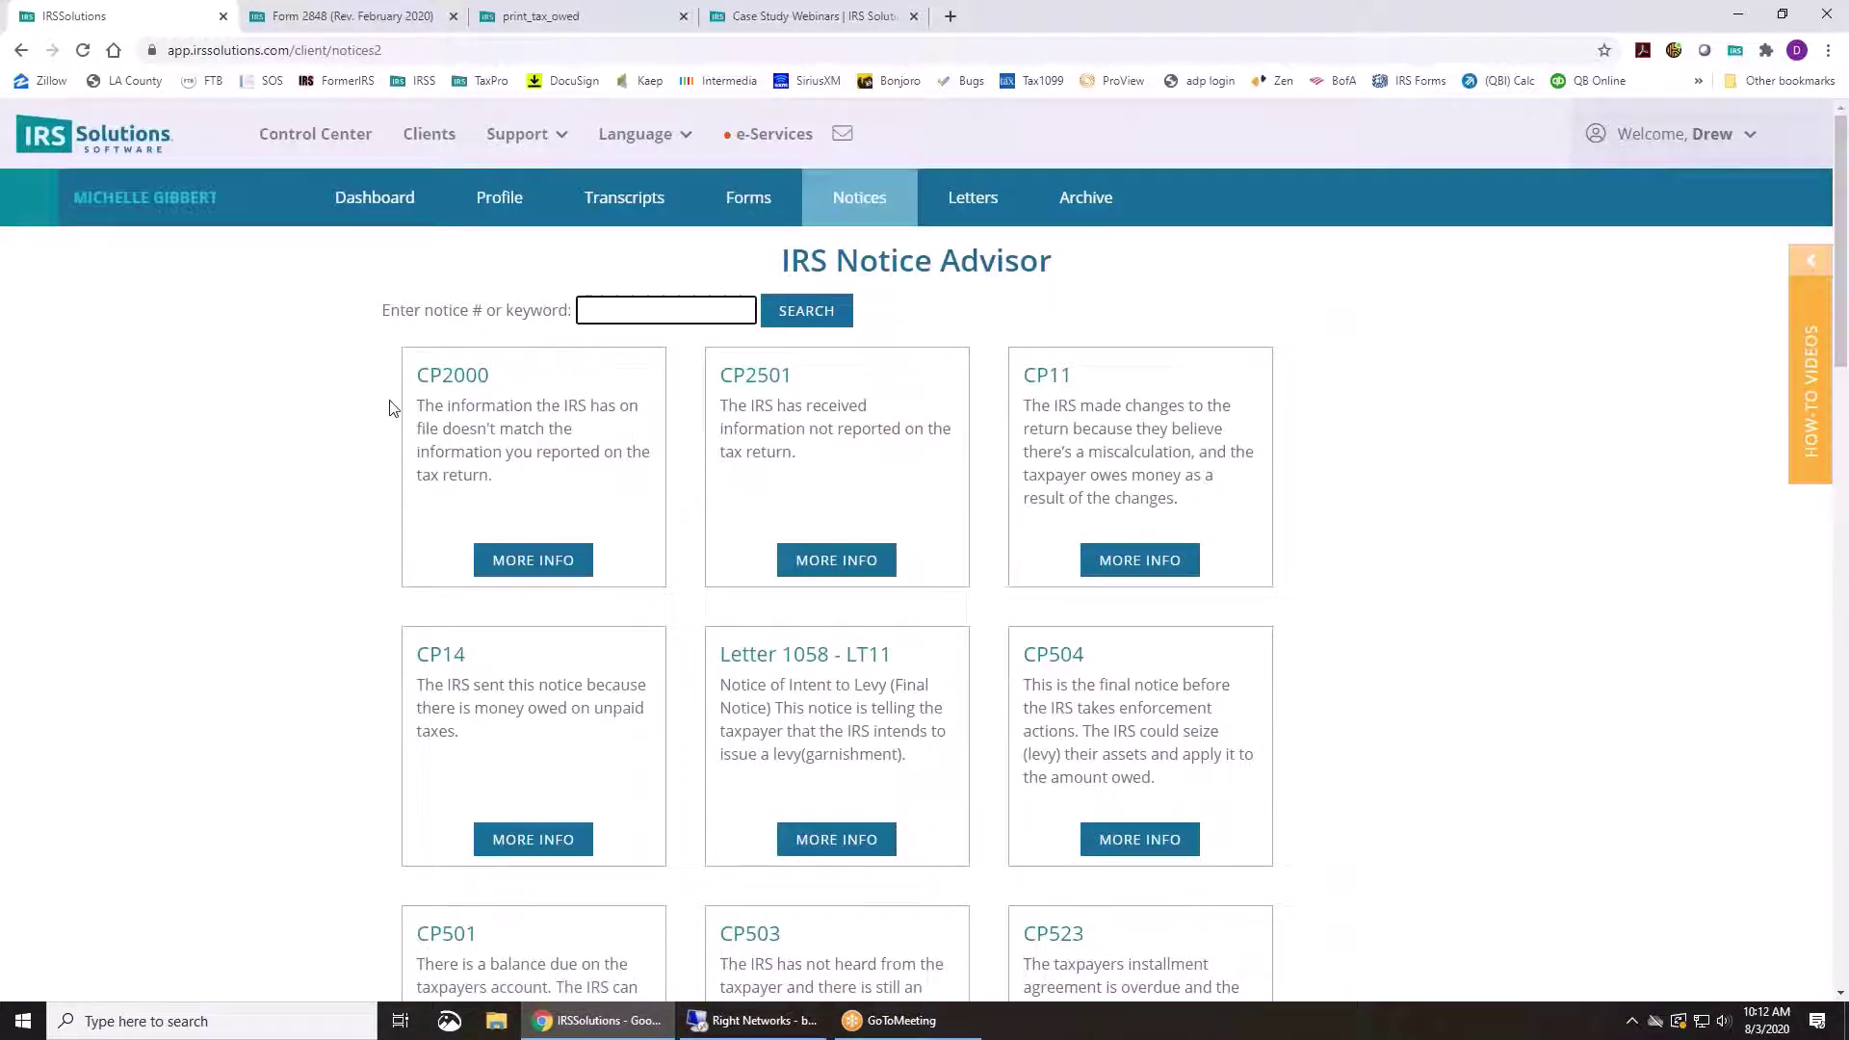
pyautogui.scroll(-2, 653, 685)
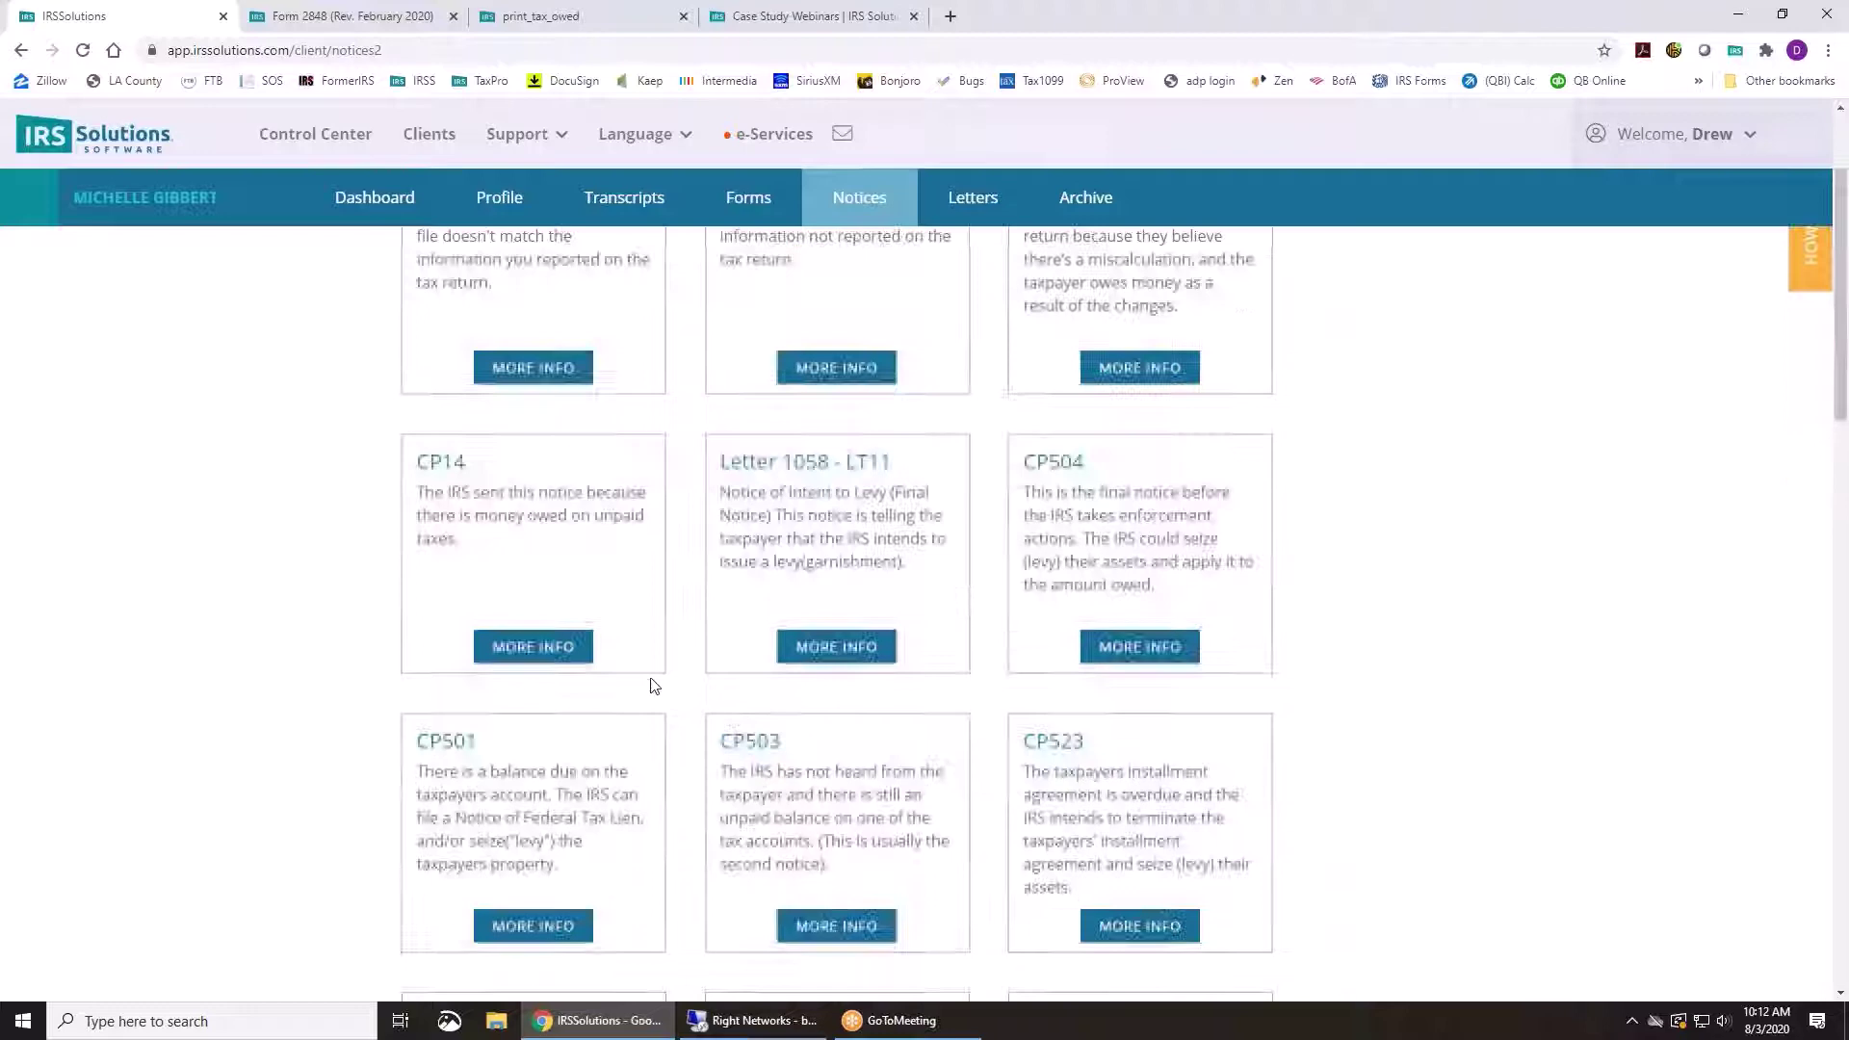
pyautogui.scroll(-3, 652, 686)
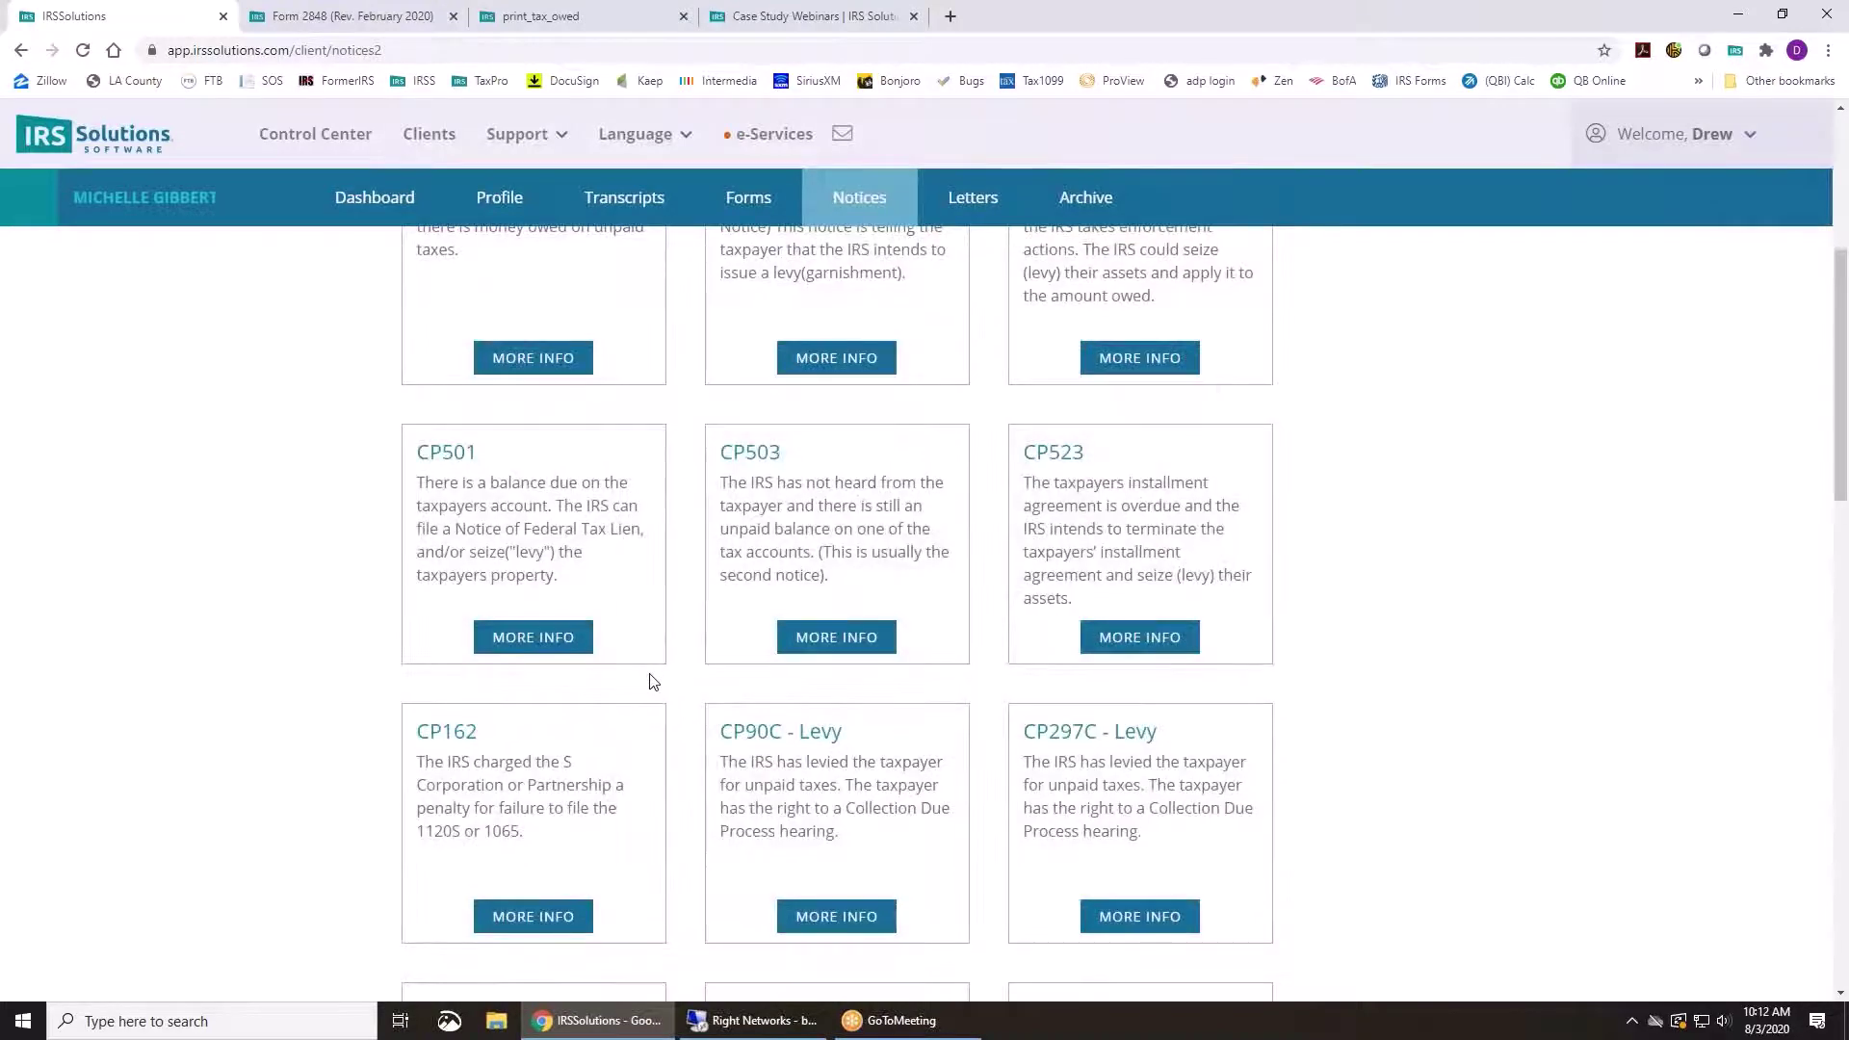
pyautogui.scroll(5, 669, 688)
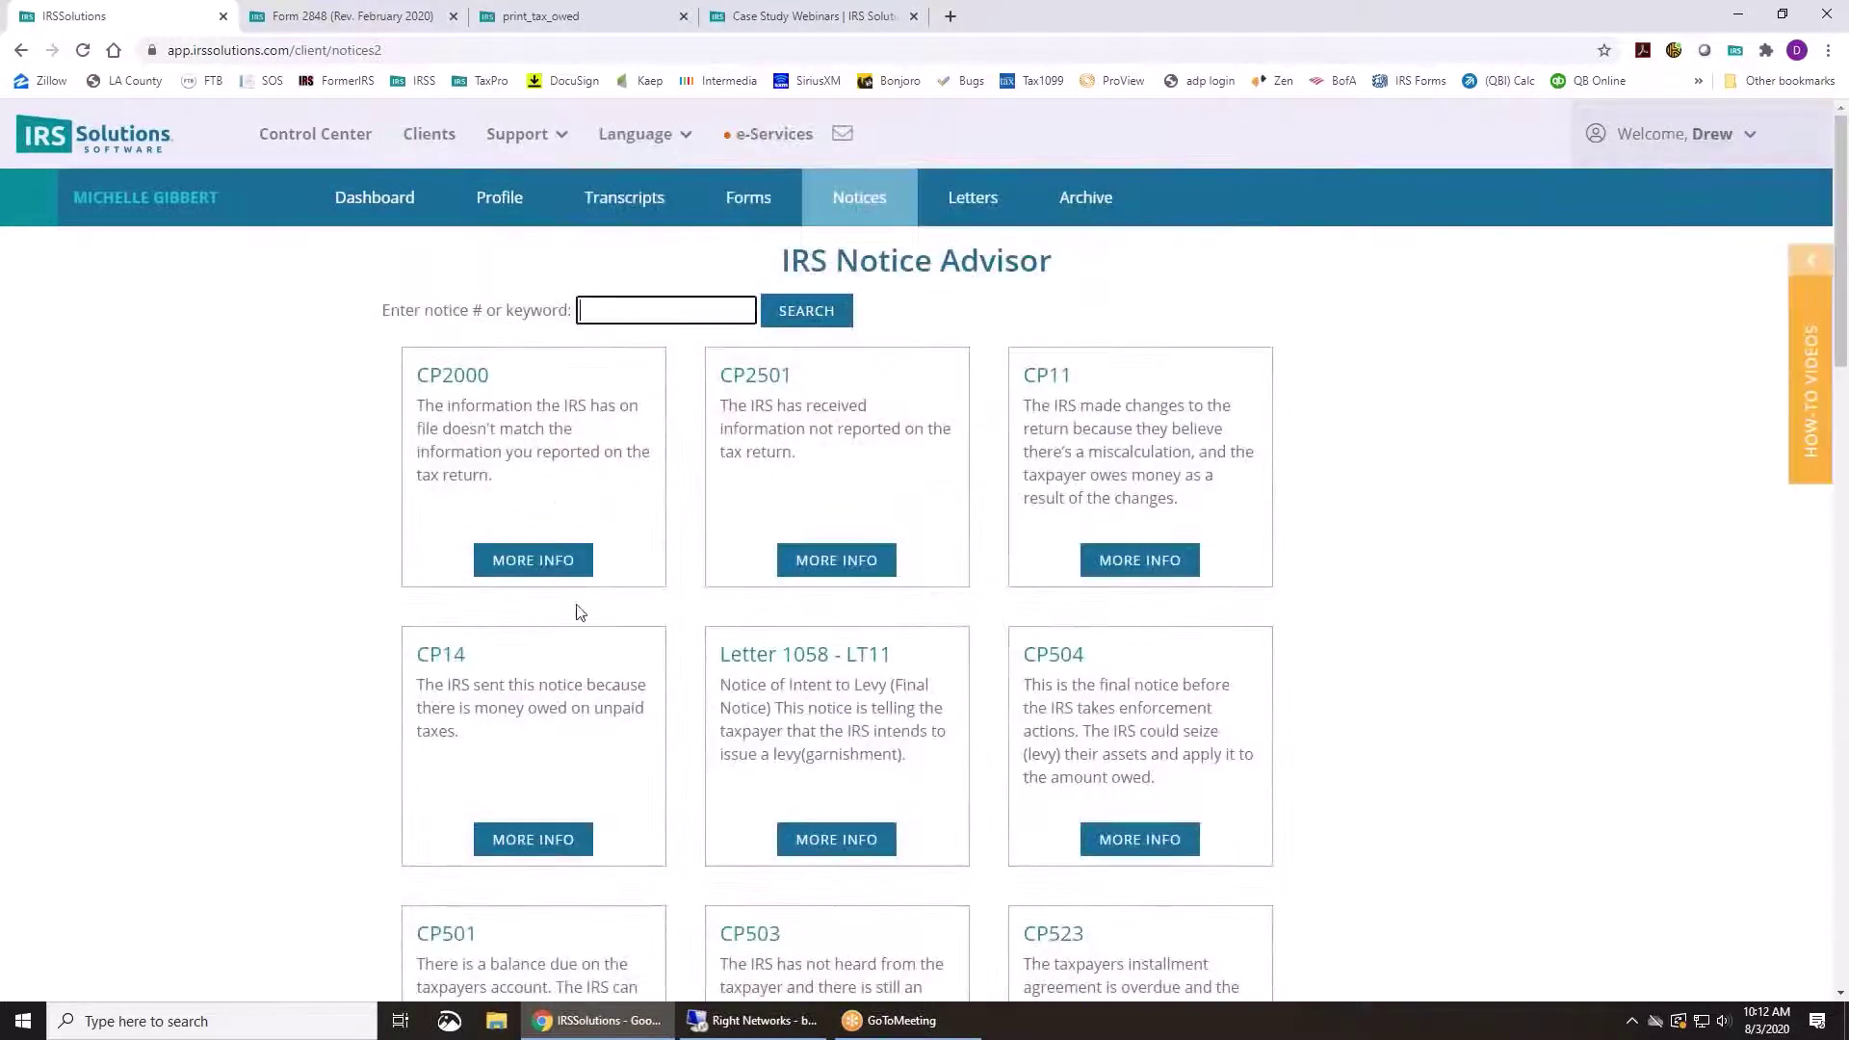
# Open the CP2000 notice explanation and view the IRS sample CP2000 notice
pyautogui.click(558, 573)
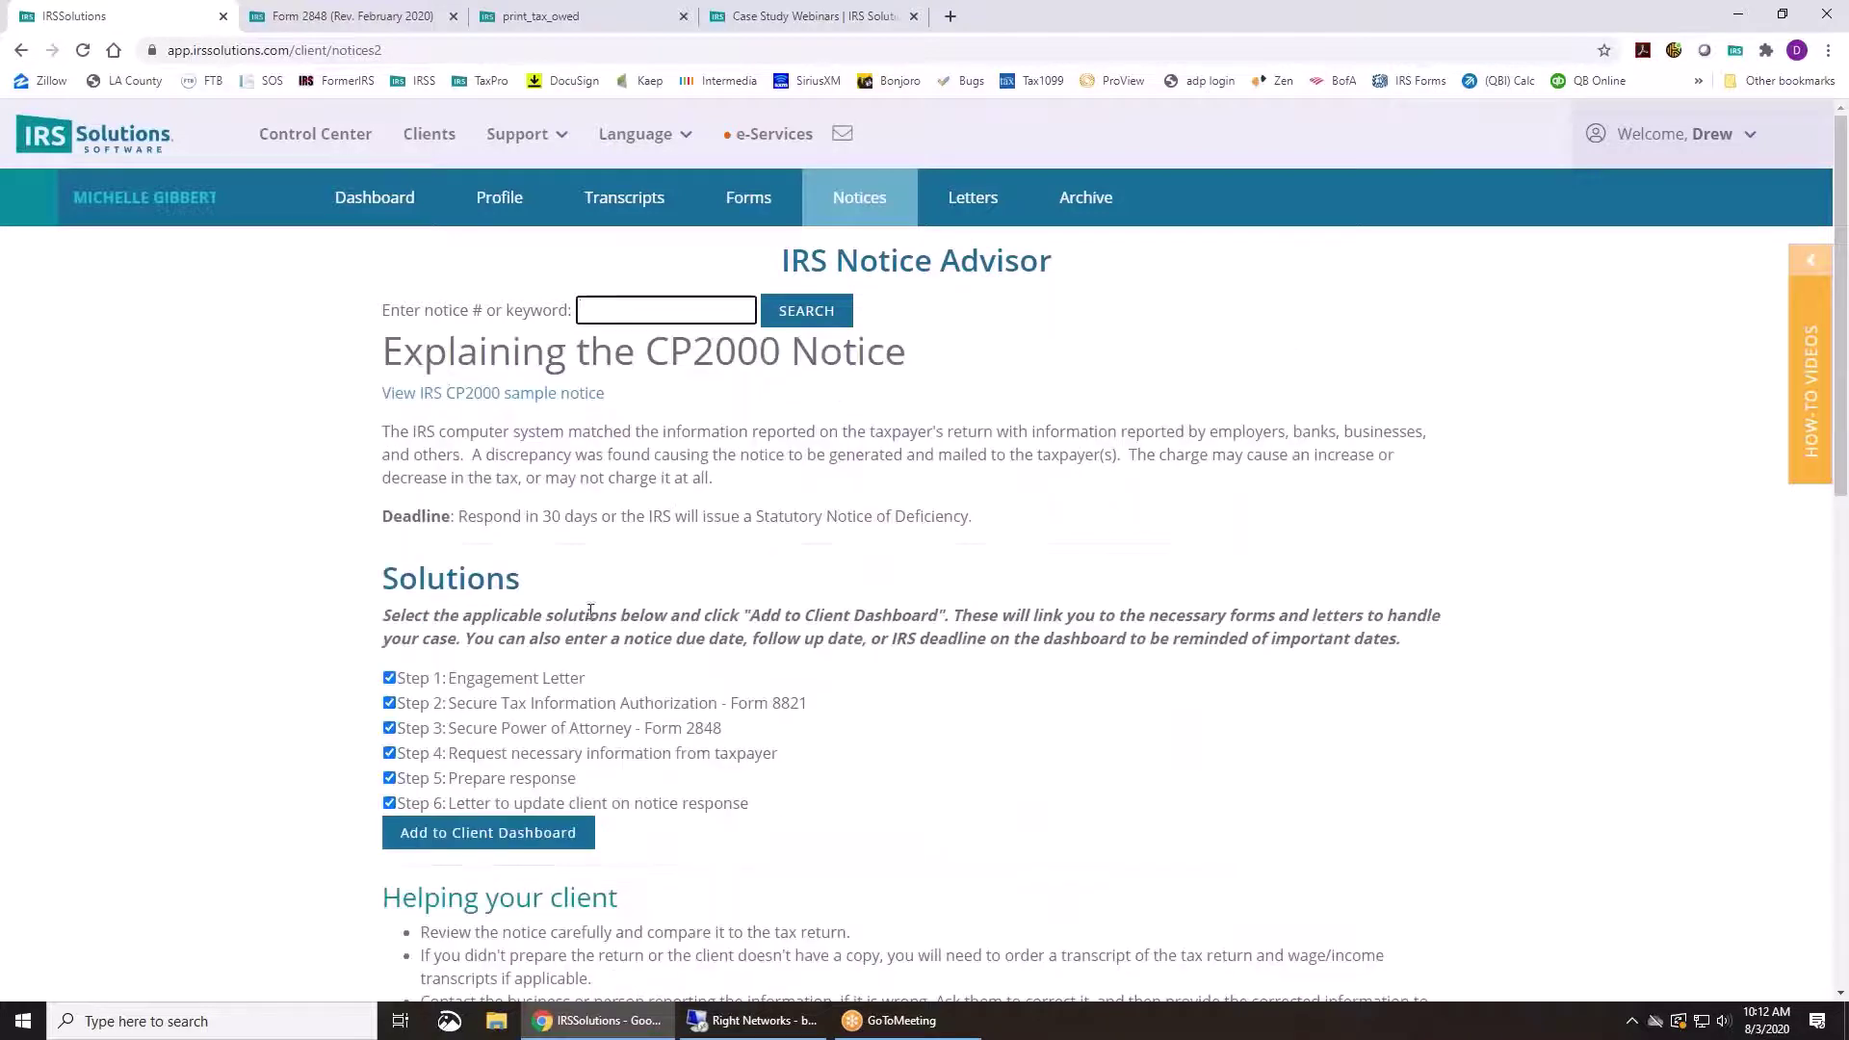
pyautogui.scroll(-1, 539, 634)
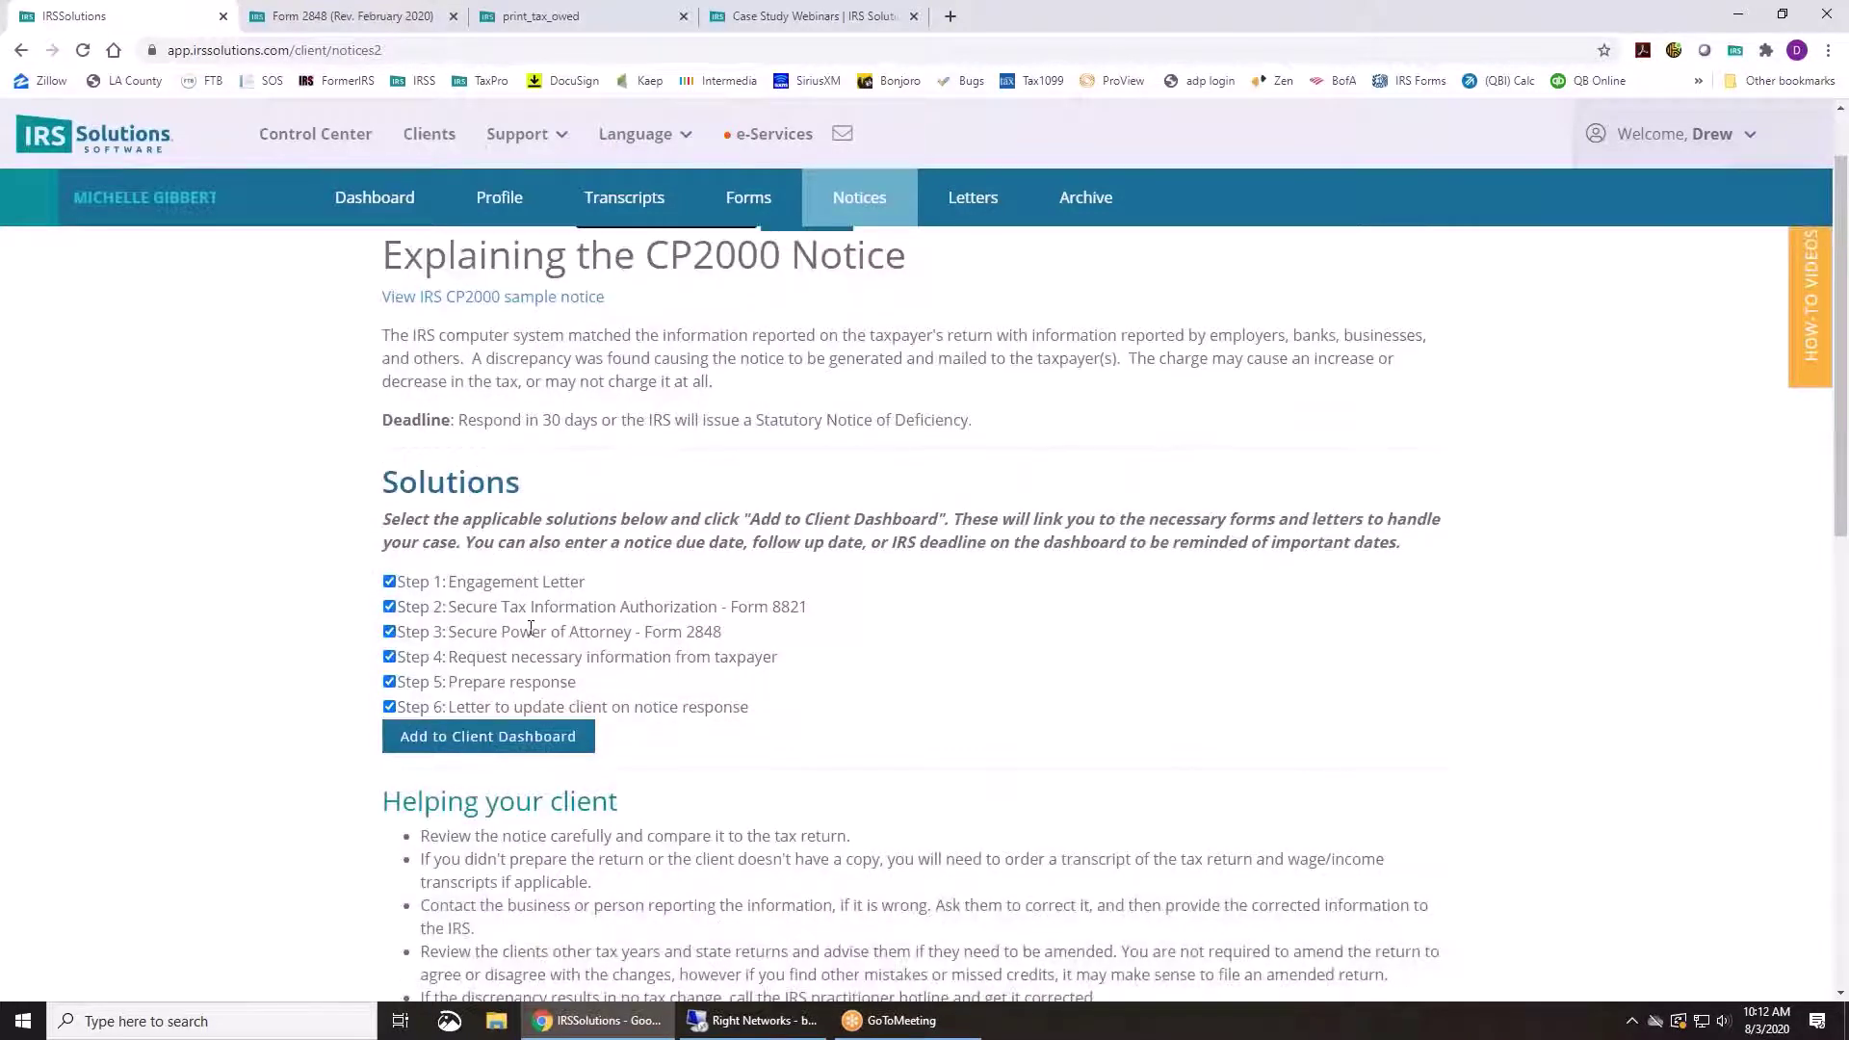
pyautogui.click(486, 299)
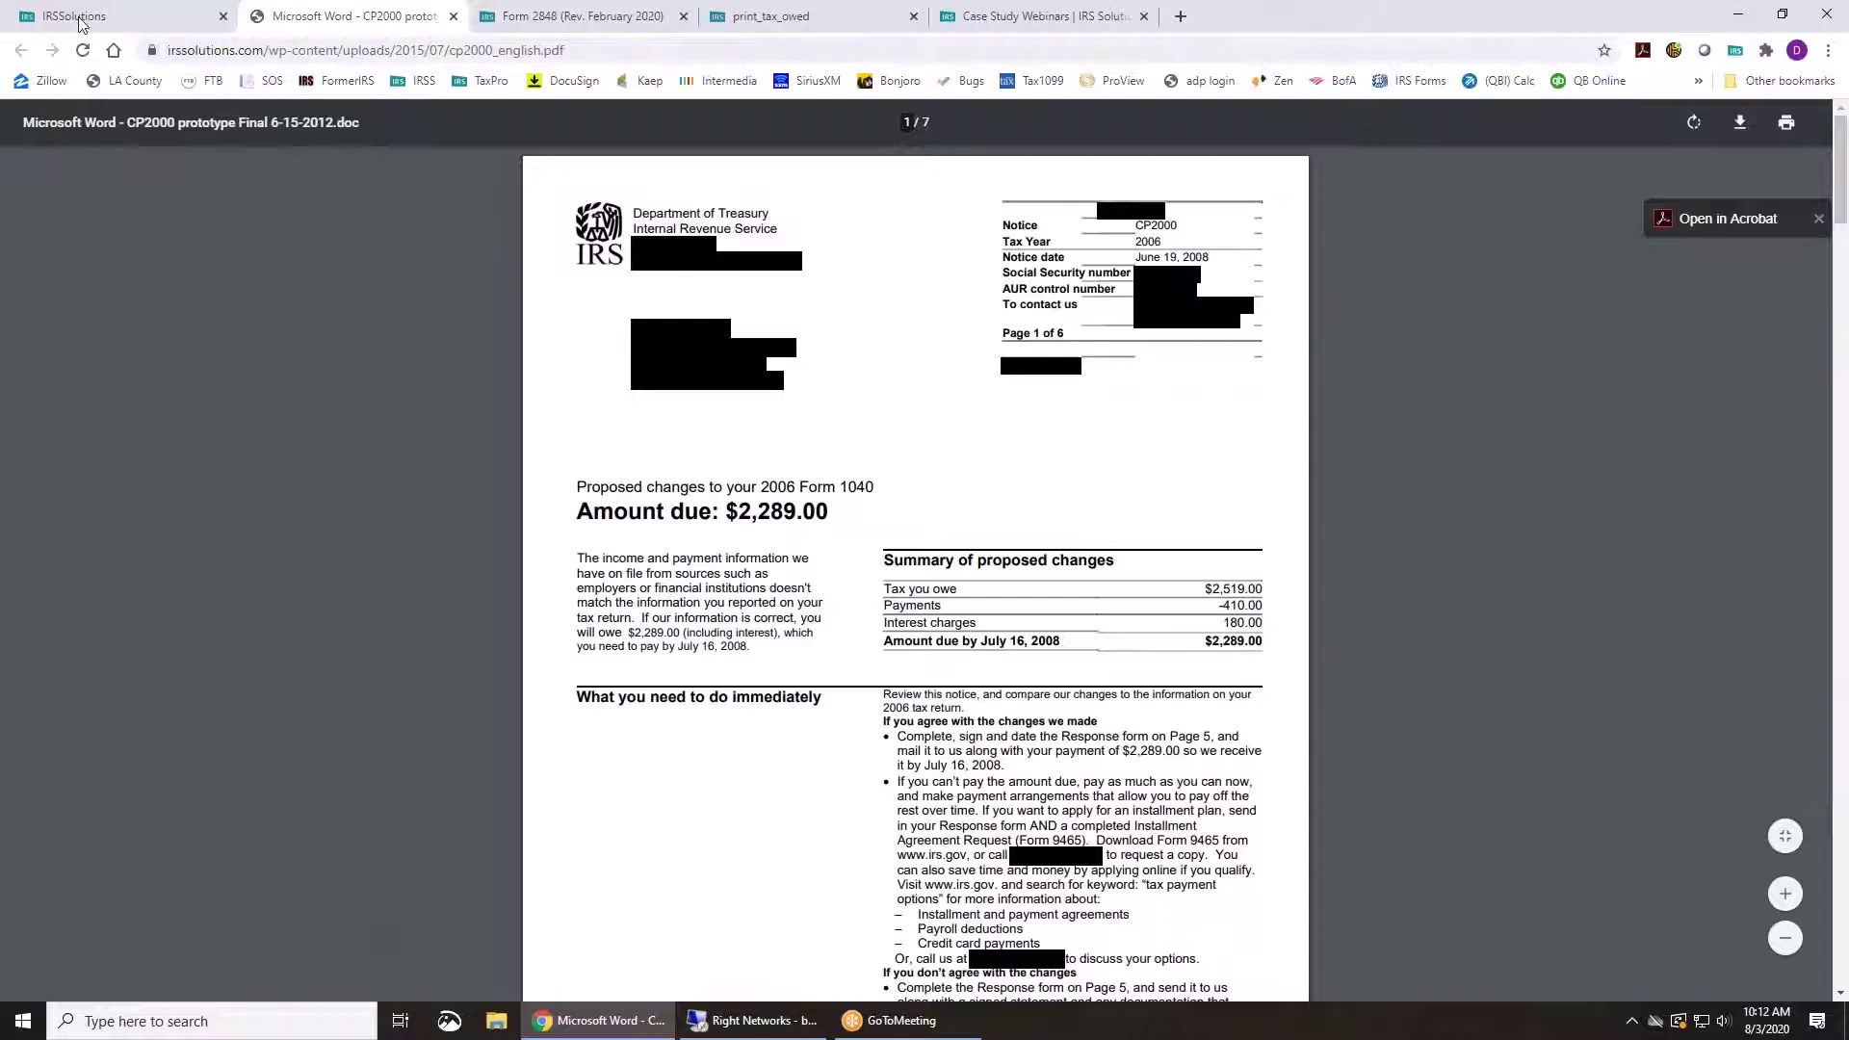
pyautogui.click(41, 20)
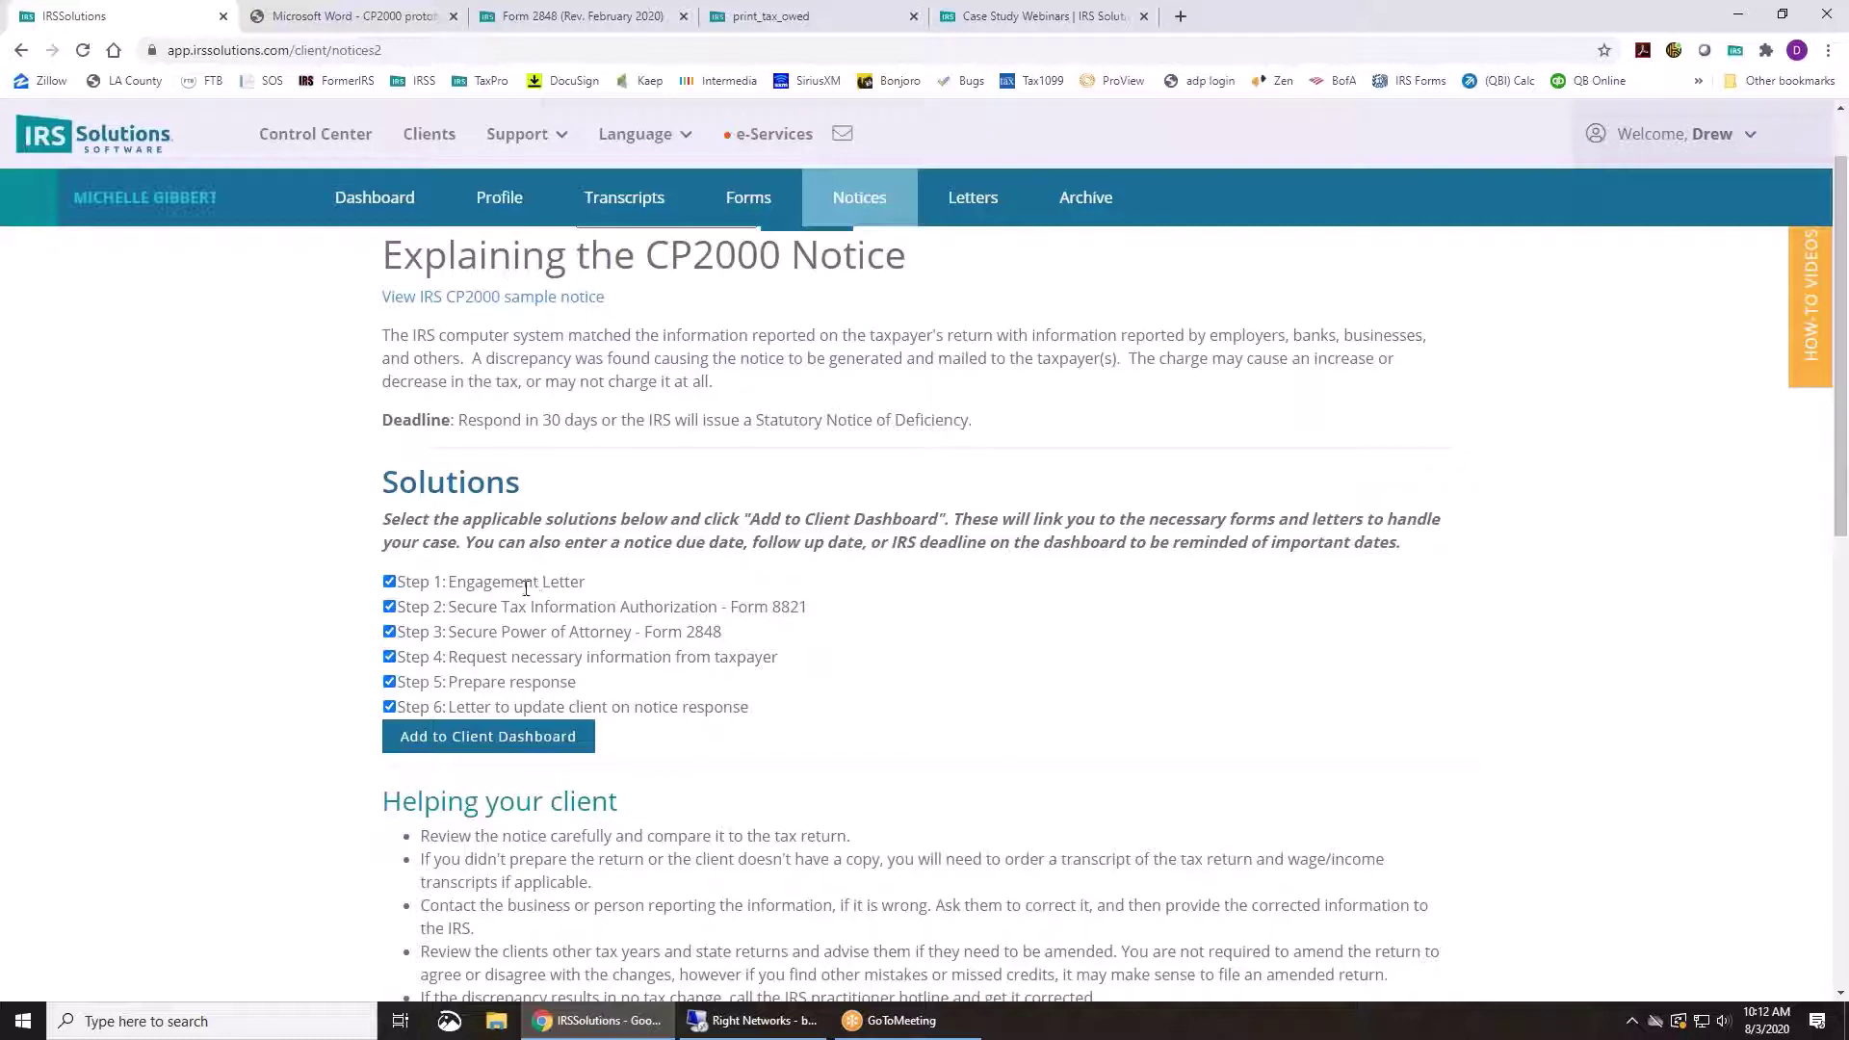
# Review the six CP2000 solution steps on the explanation page
pyautogui.moveTo(492, 630); pyautogui.dragTo(557, 710)
pyautogui.scroll(-8, 491, 747)
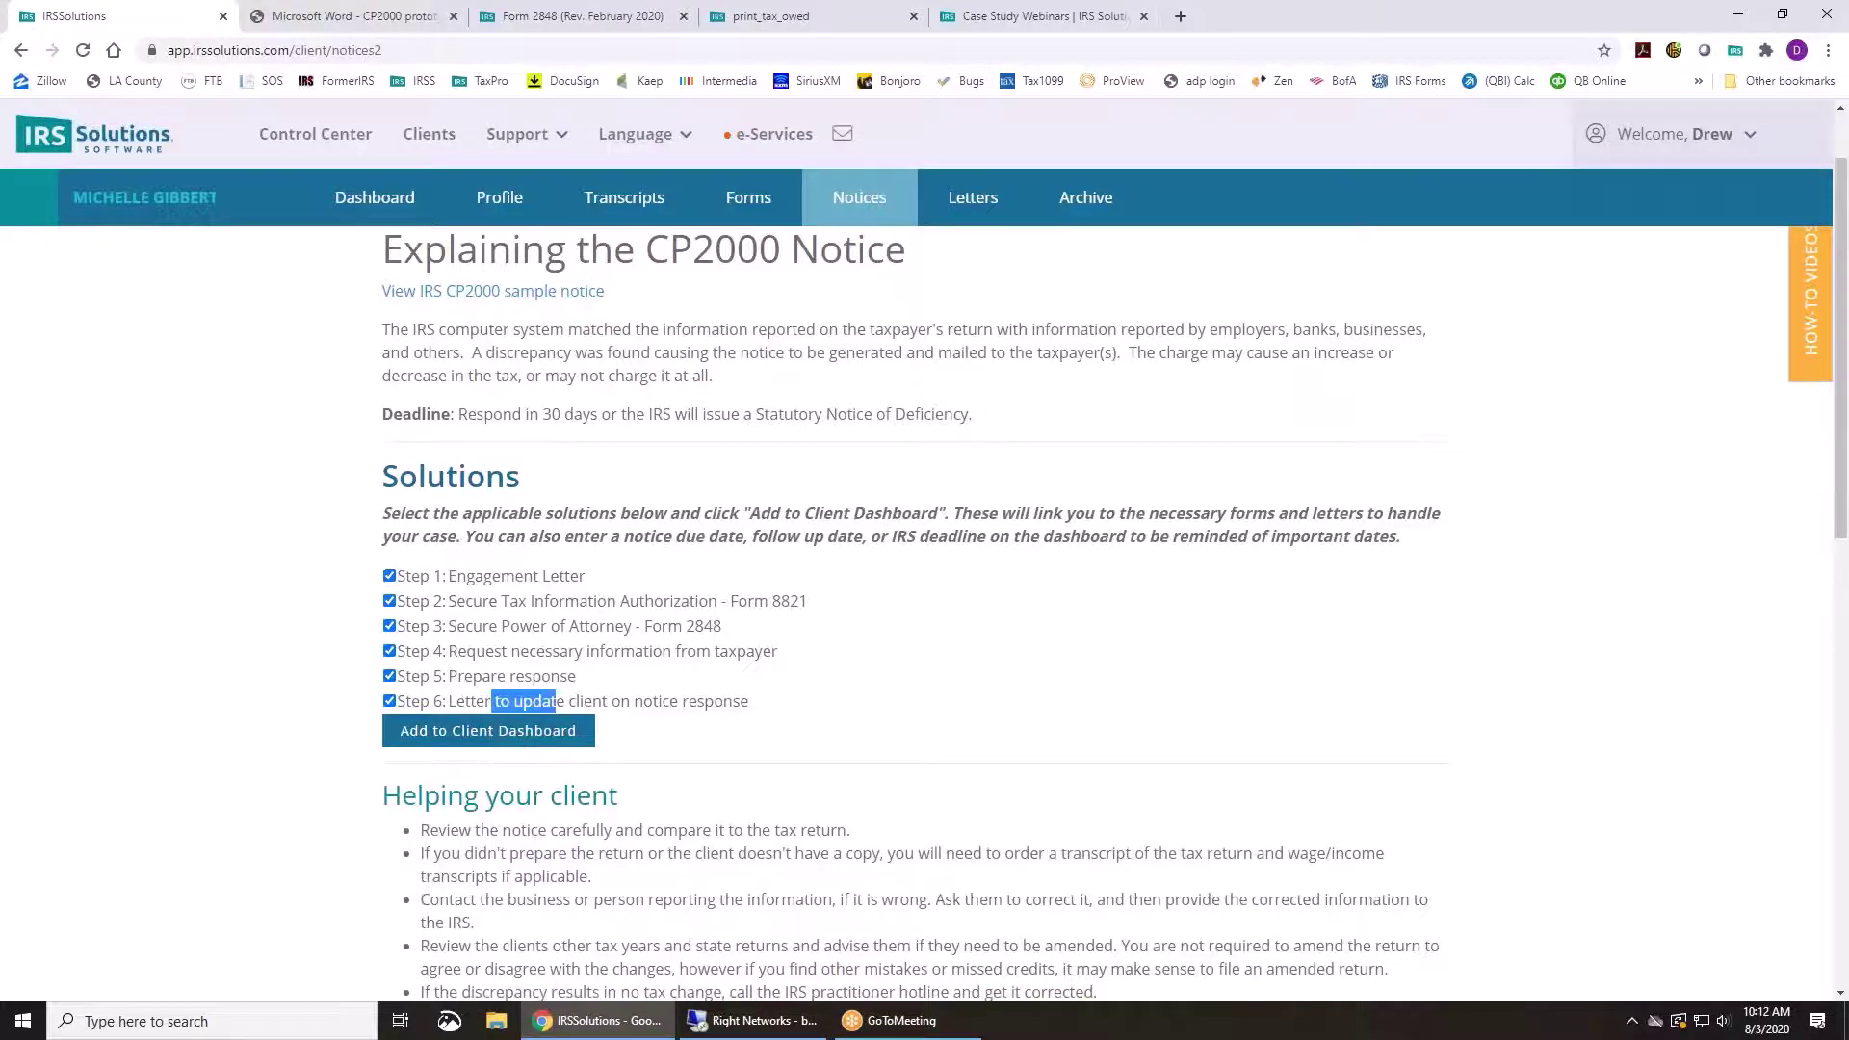
pyautogui.scroll(-3, 491, 716)
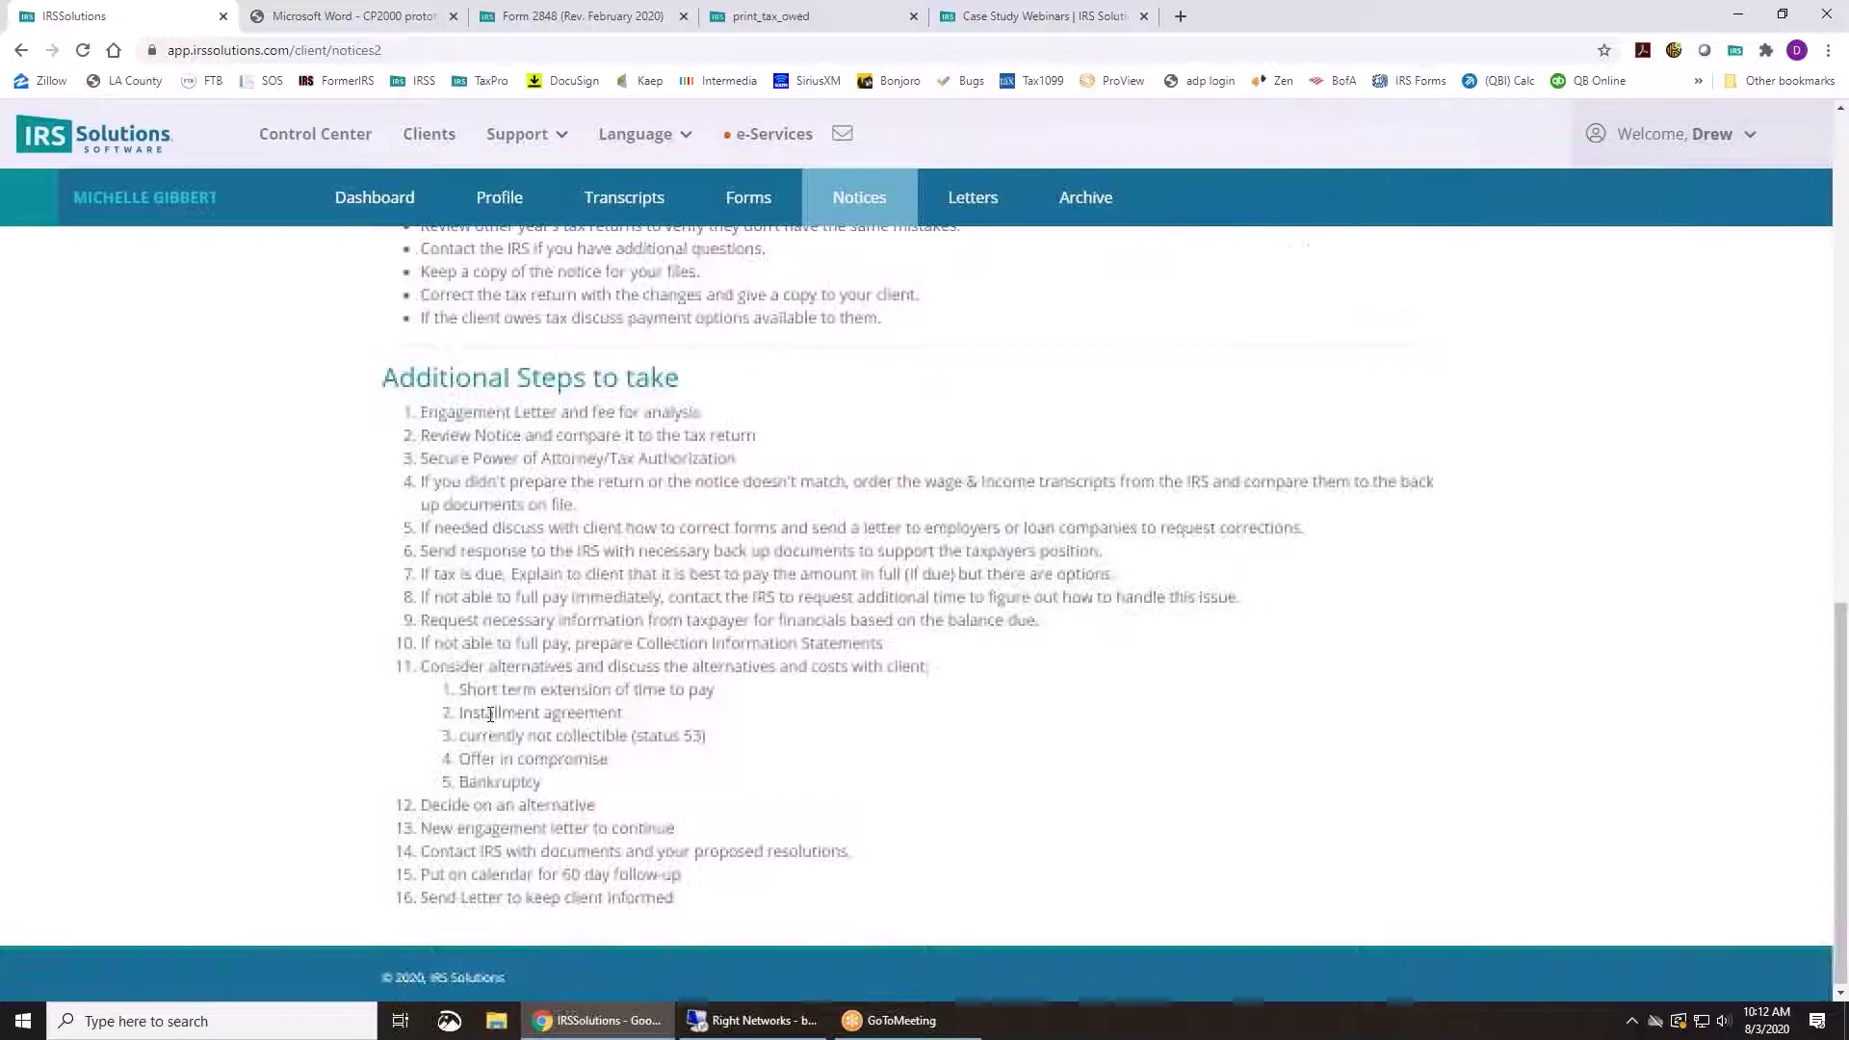
pyautogui.scroll(10, 474, 731)
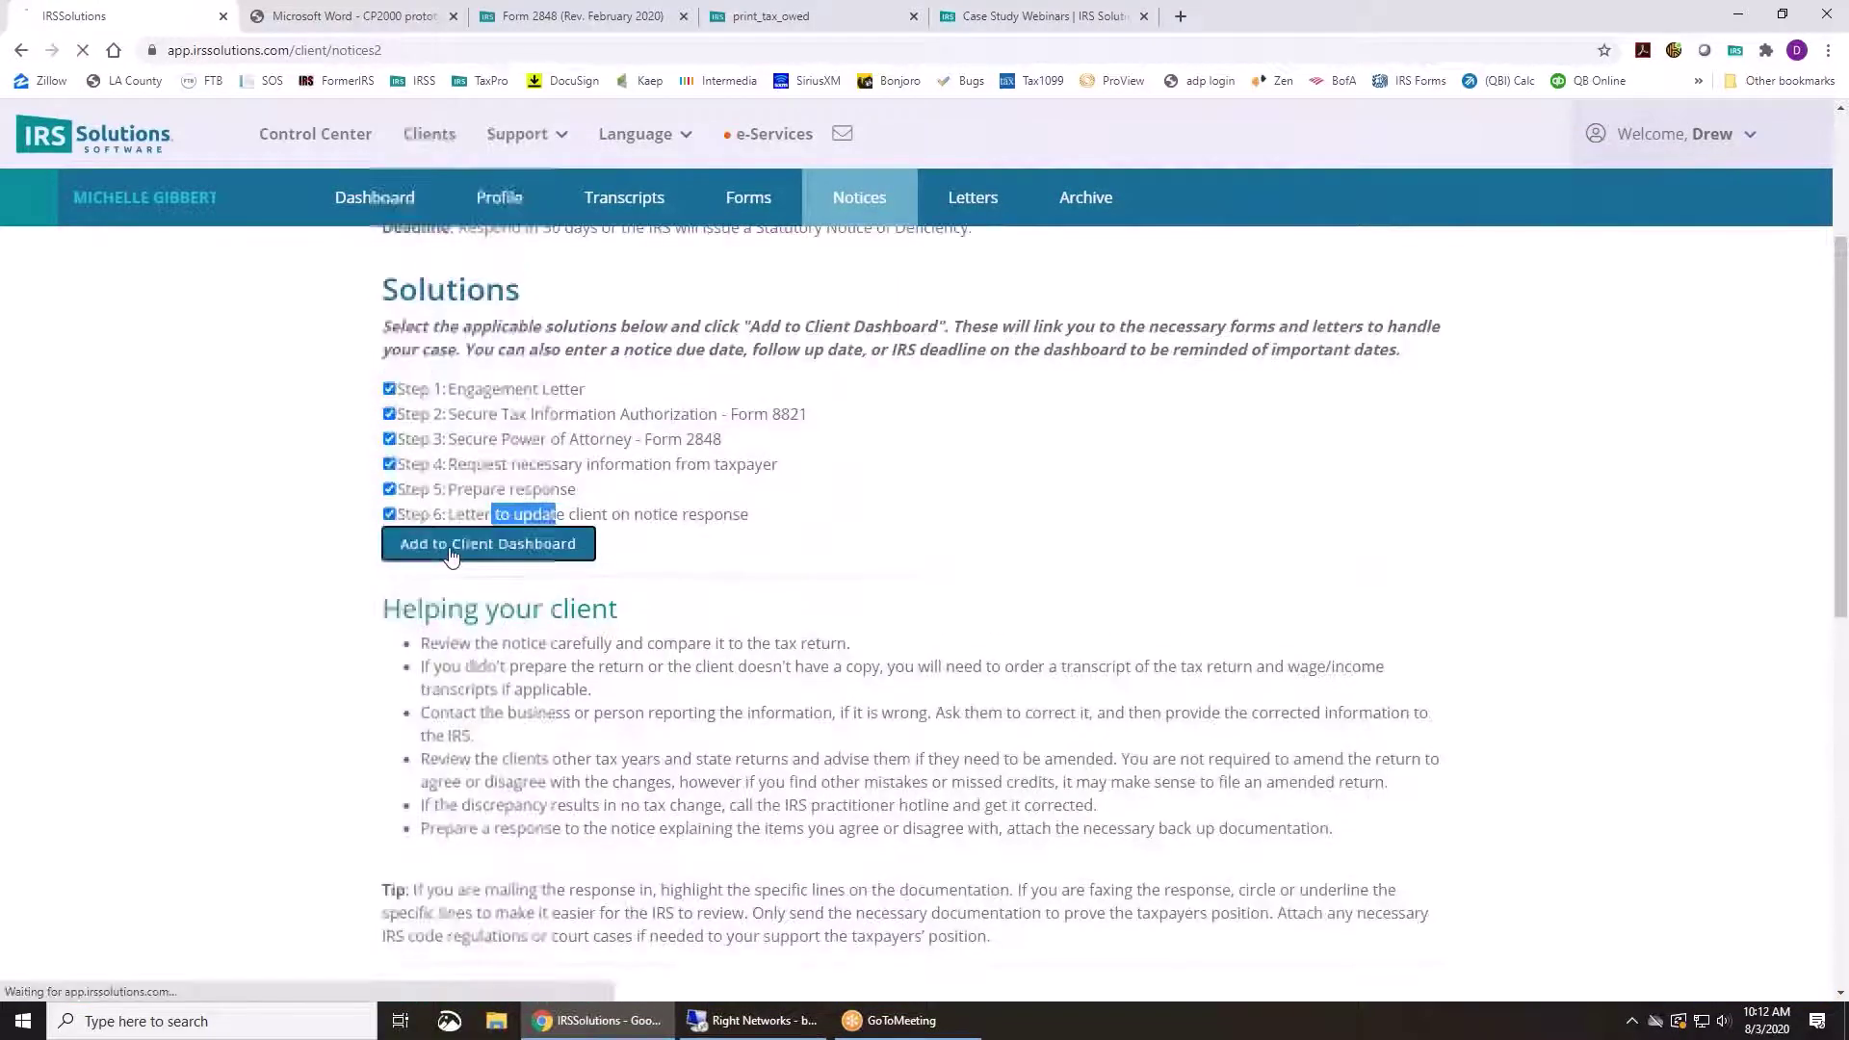
# Add the CP2000 steps to the client dashboard and enter cp2000 as the engagement letter service
pyautogui.click(452, 518)
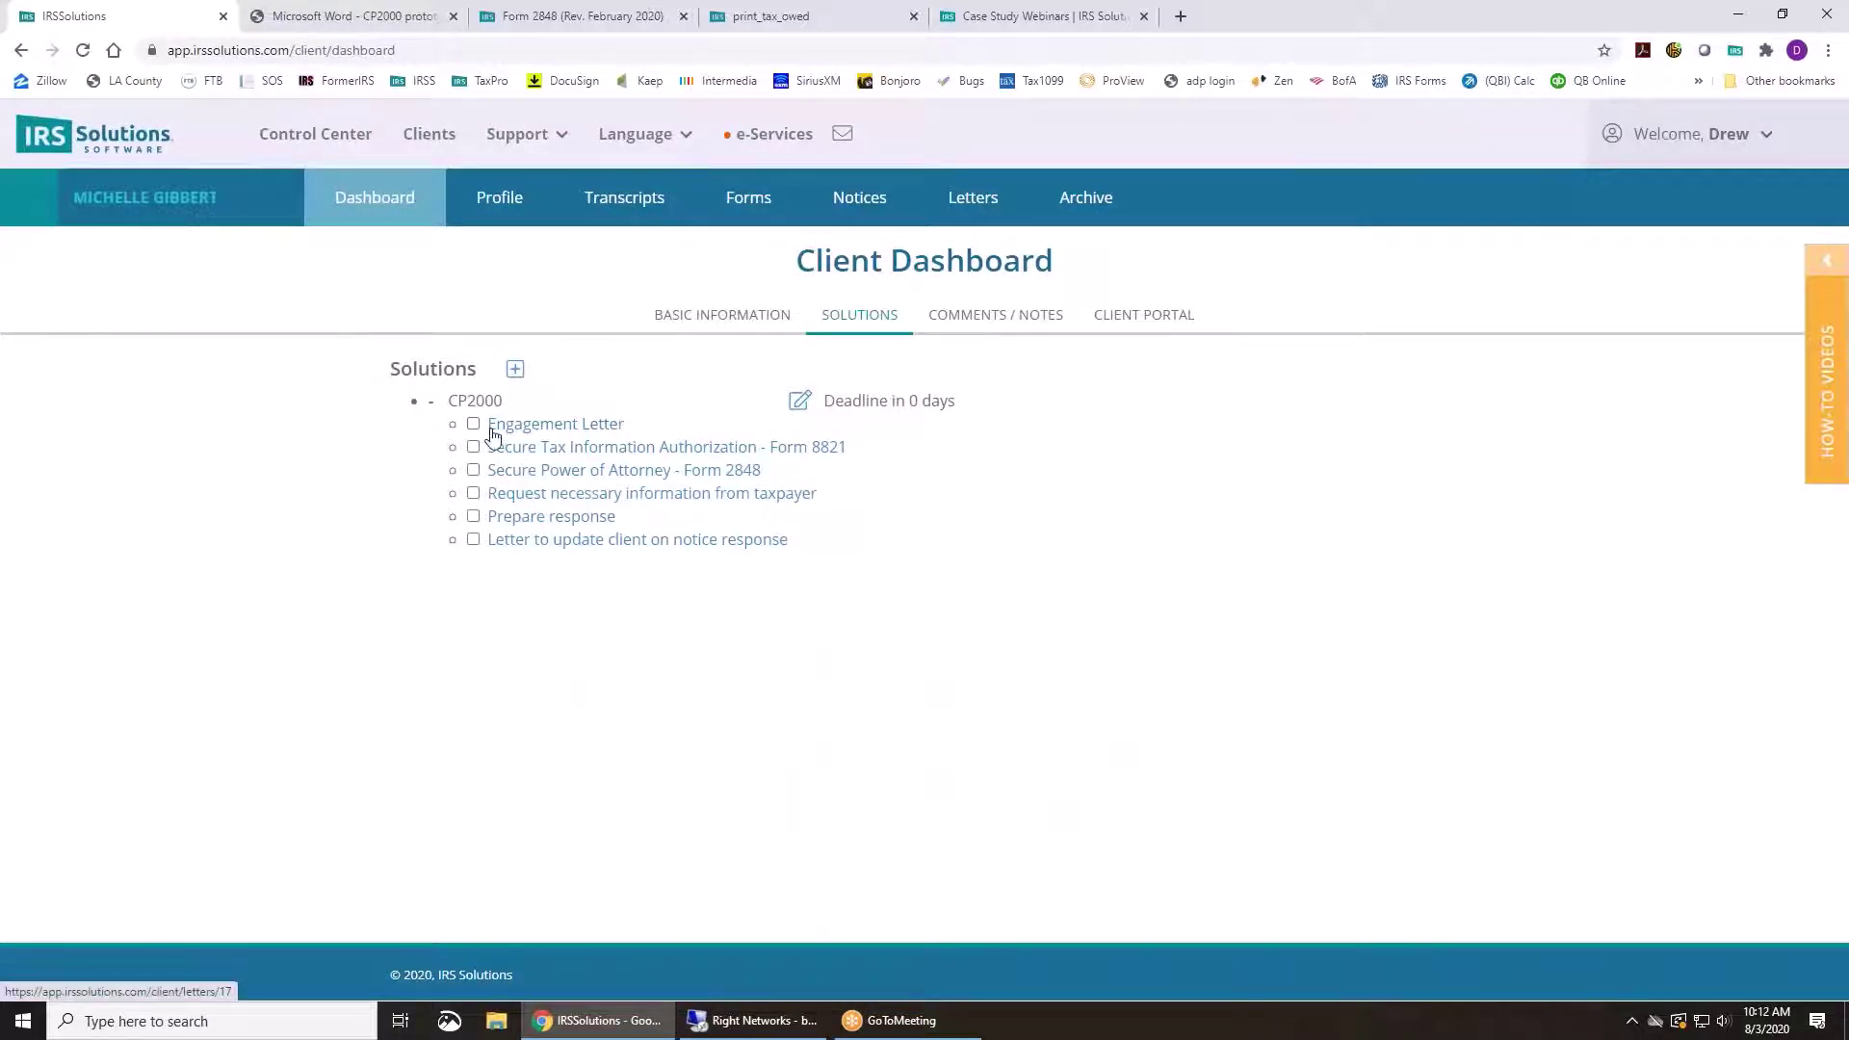
pyautogui.click(540, 433)
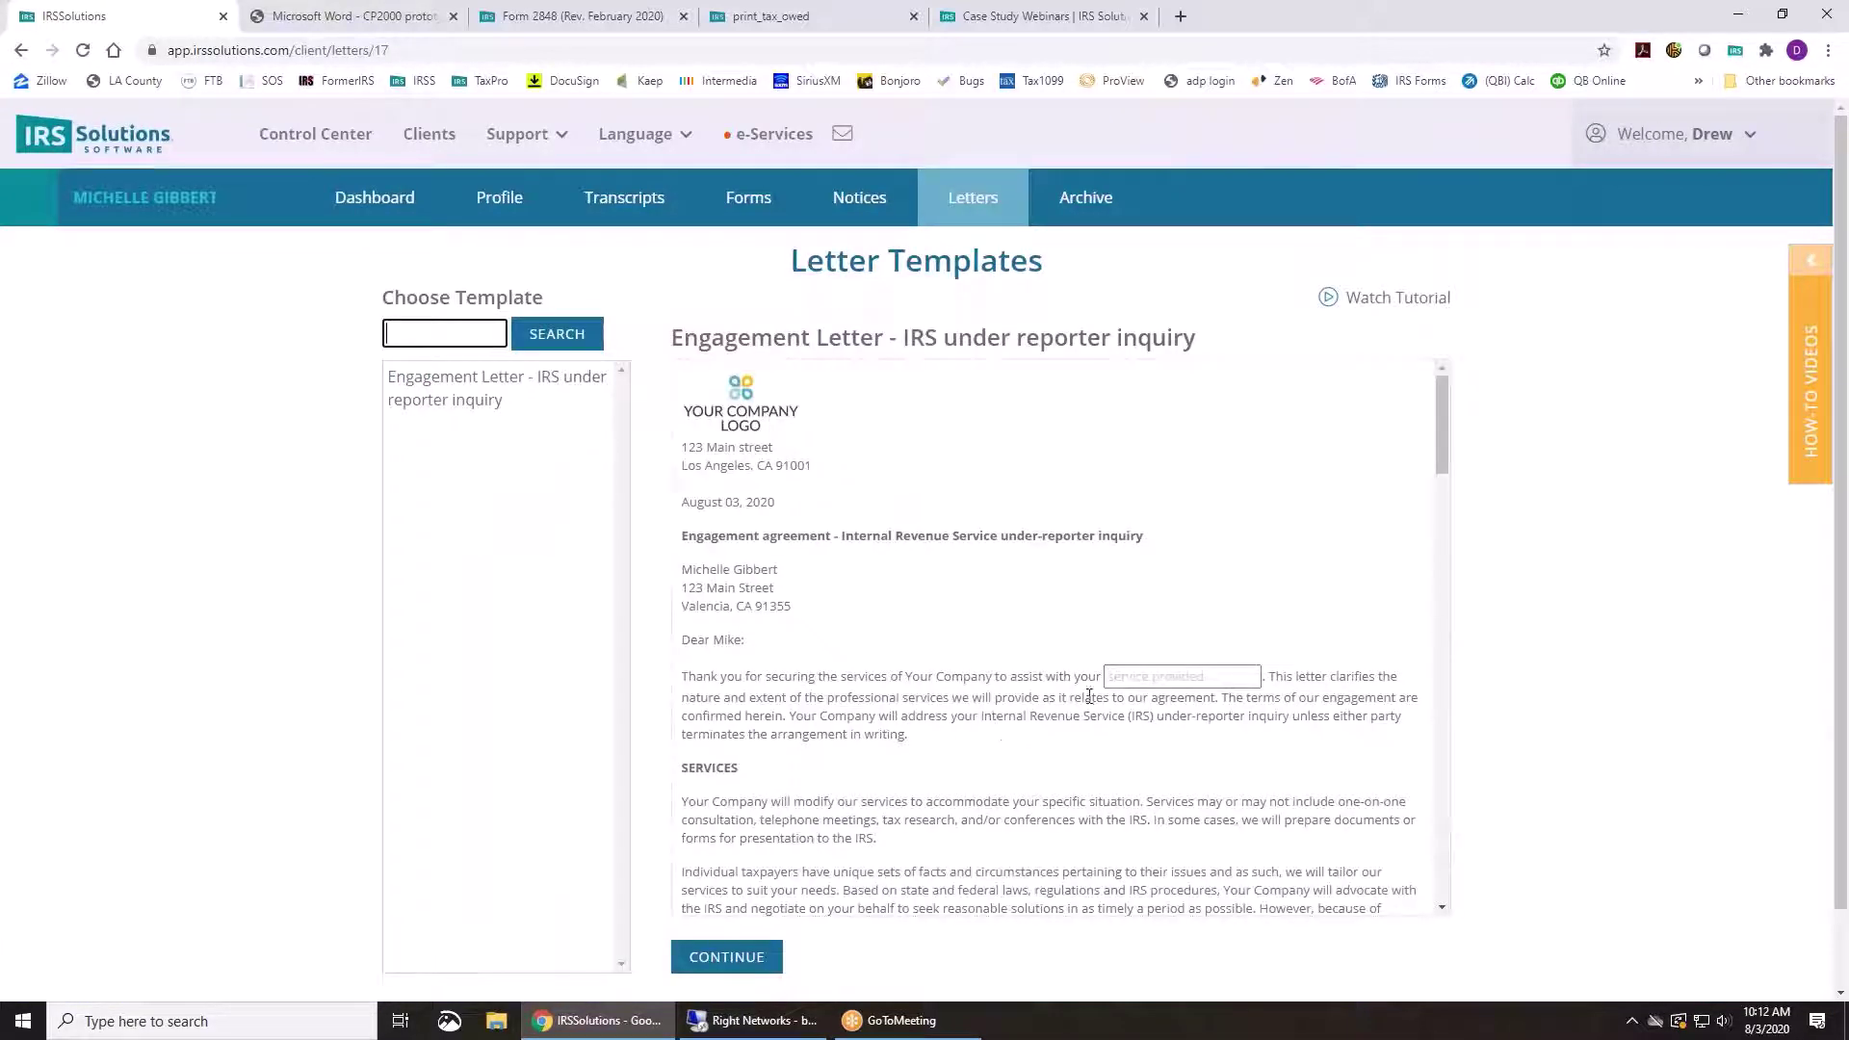
pyautogui.click(1112, 679)
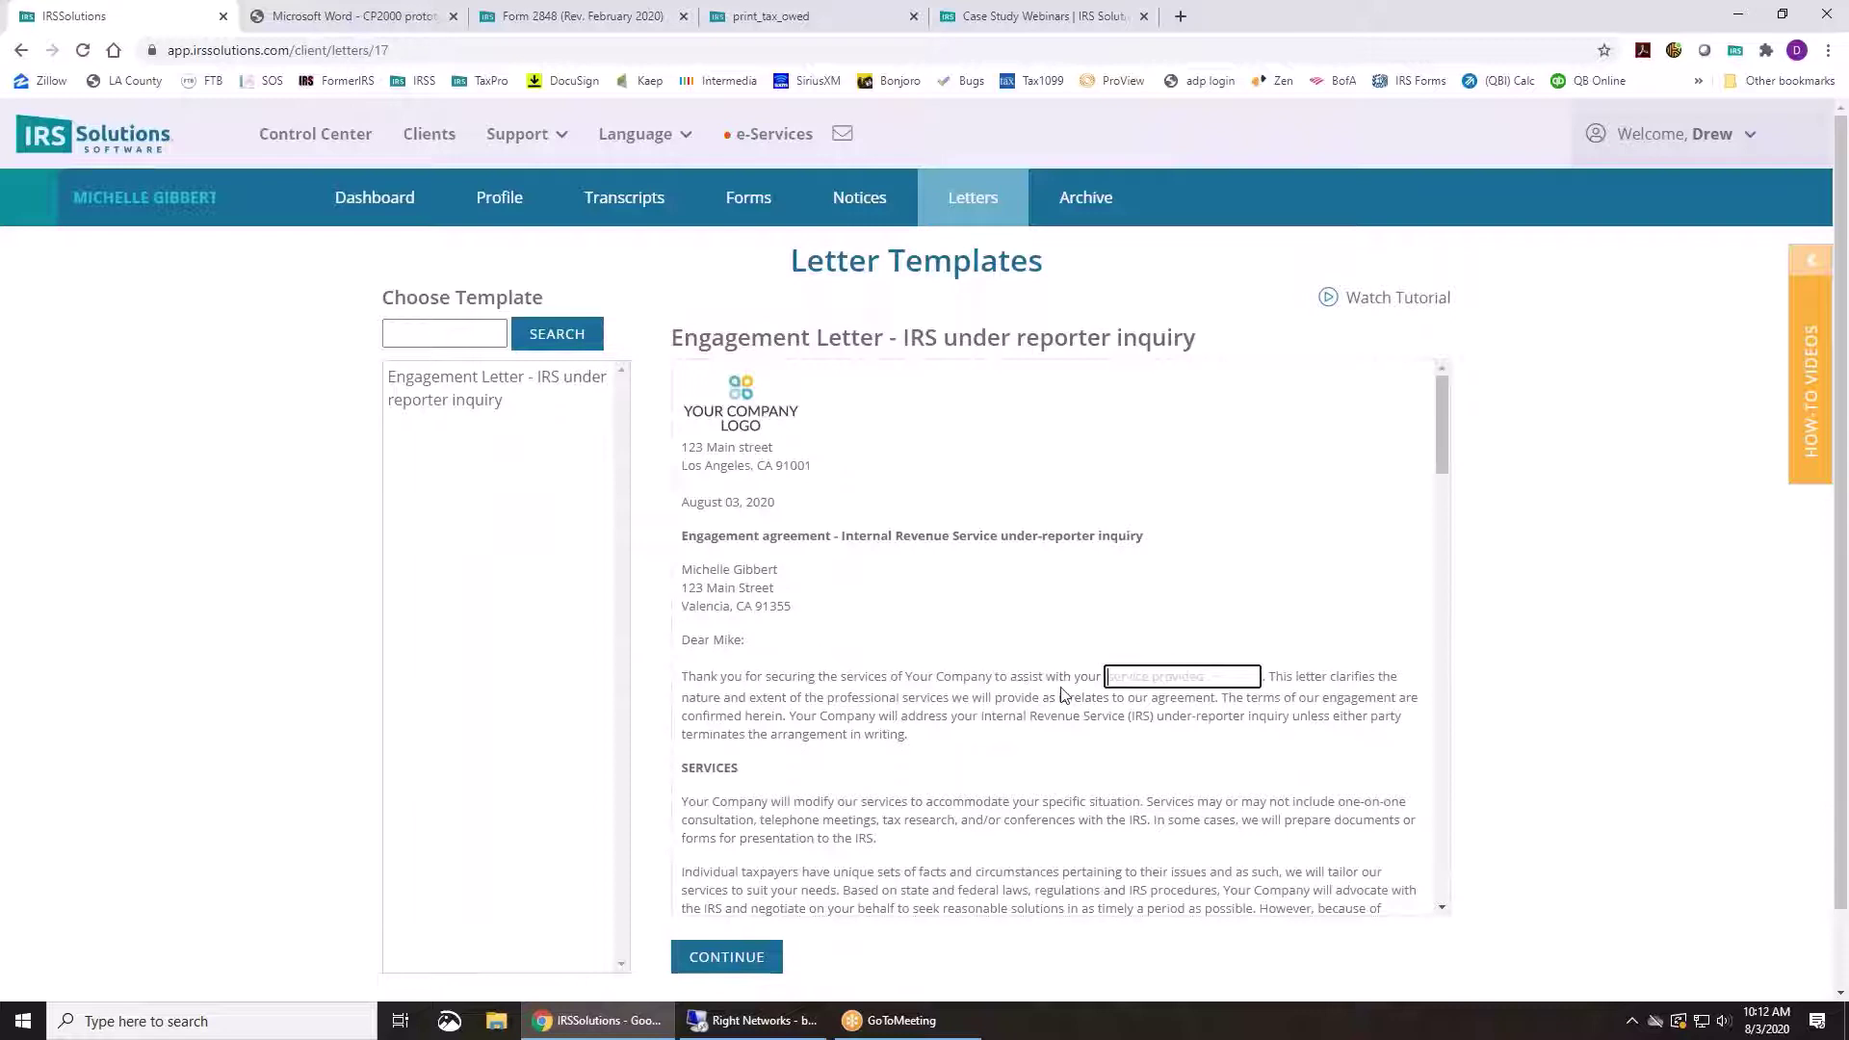
pyautogui.write('cp2000')
# Enter 500 as both the retainer and the estimated fee
pyautogui.scroll(-8, 1075, 690)
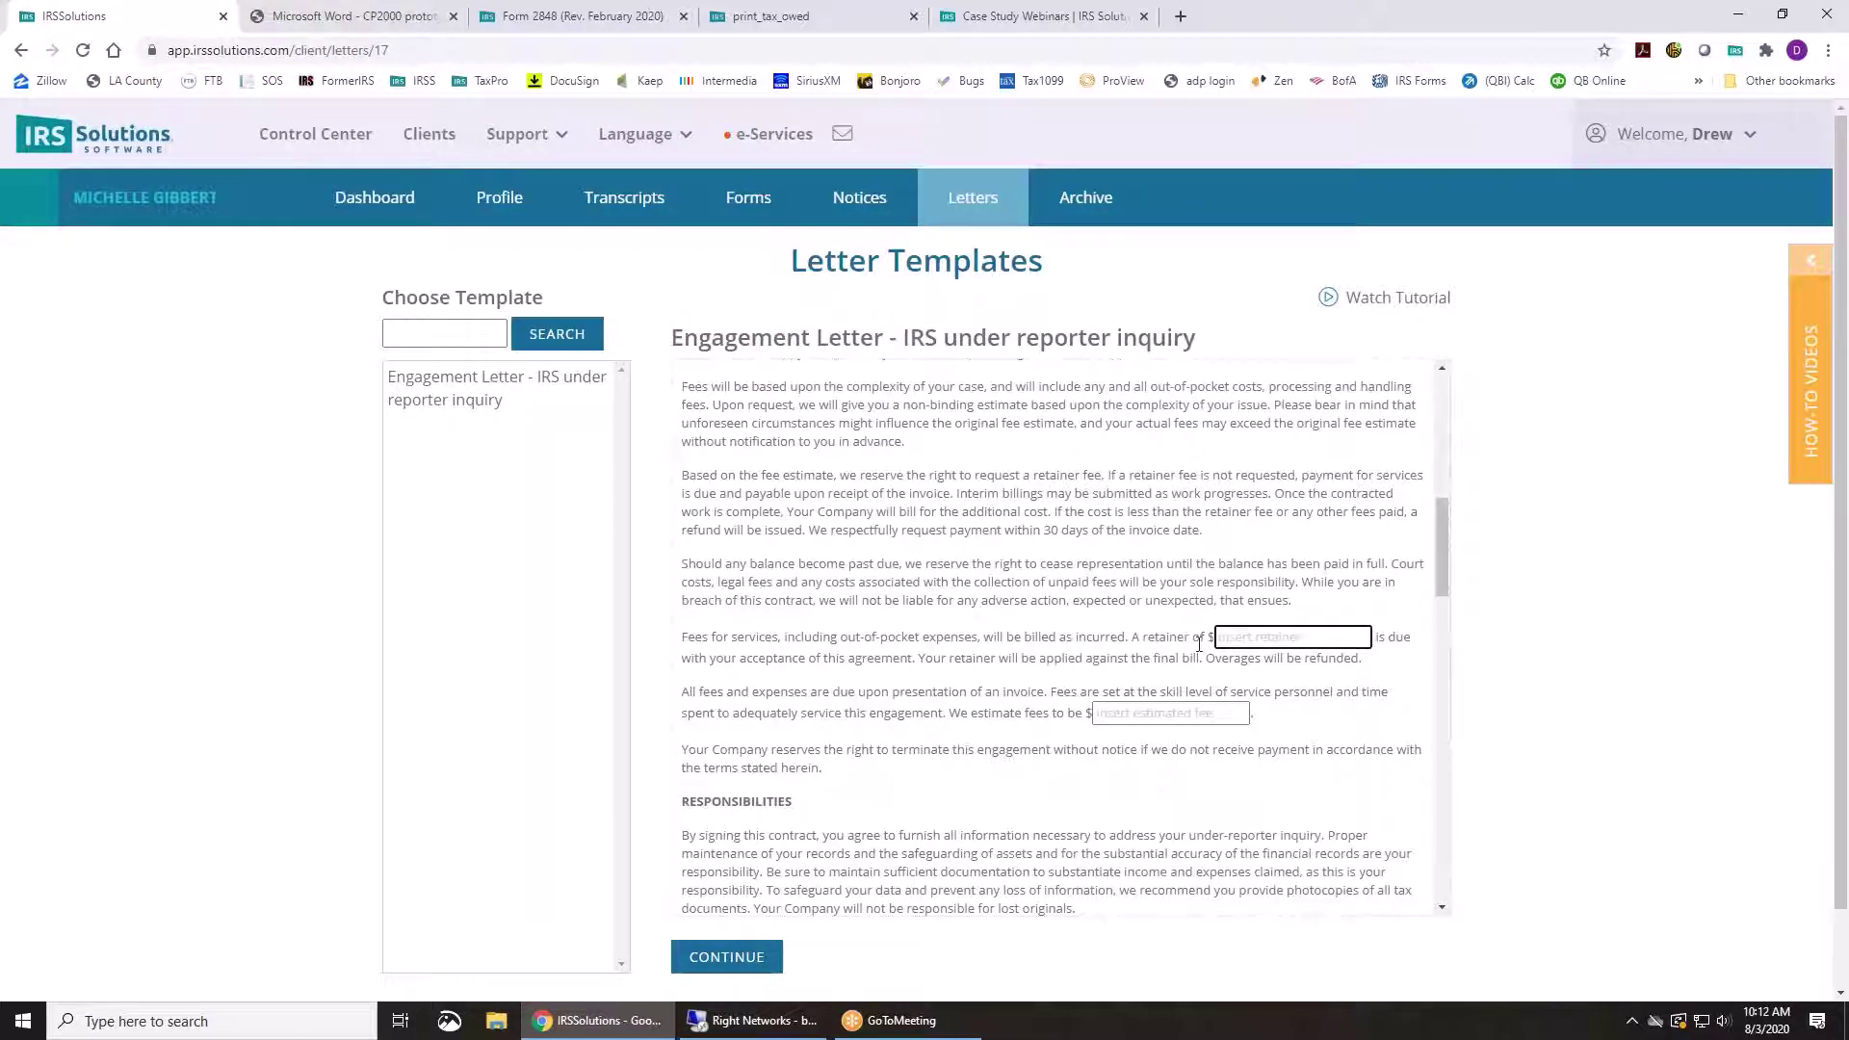
pyautogui.write('500')
pyautogui.press('Tab')
pyautogui.write('50')
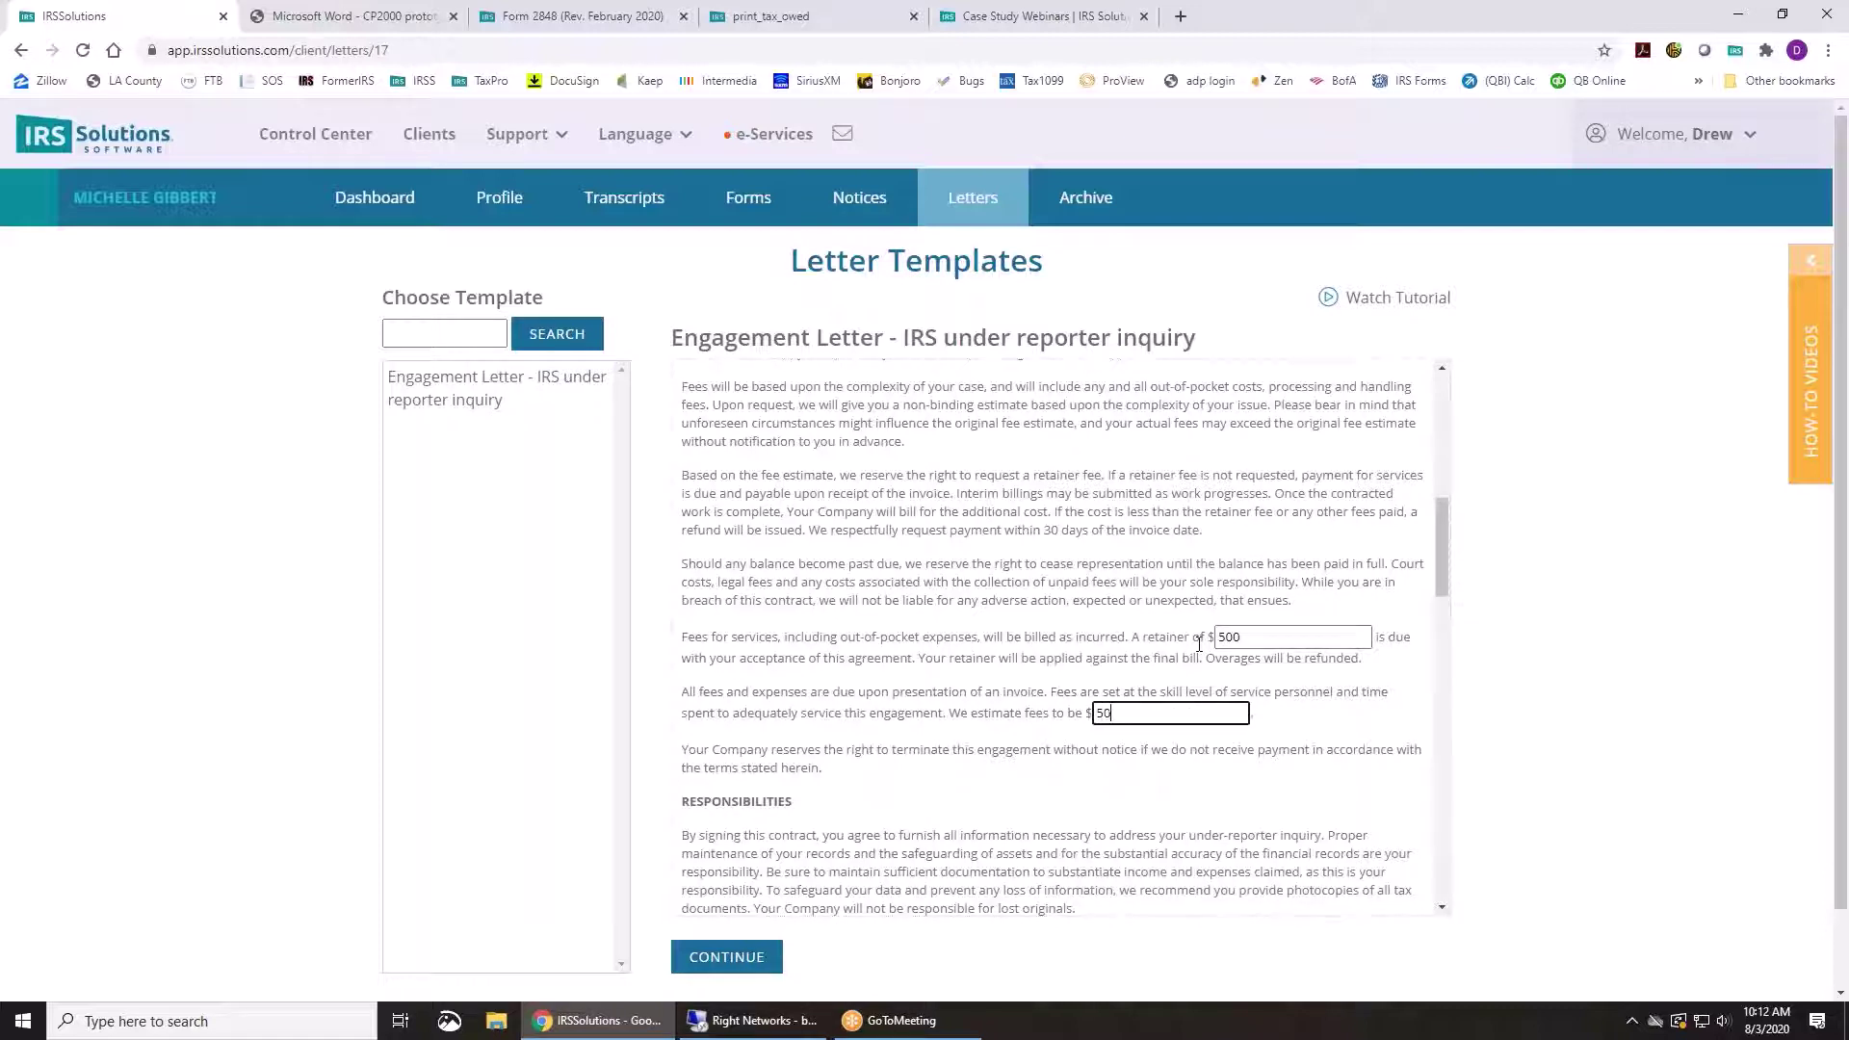
pyautogui.write('0')
pyautogui.press('Tab')
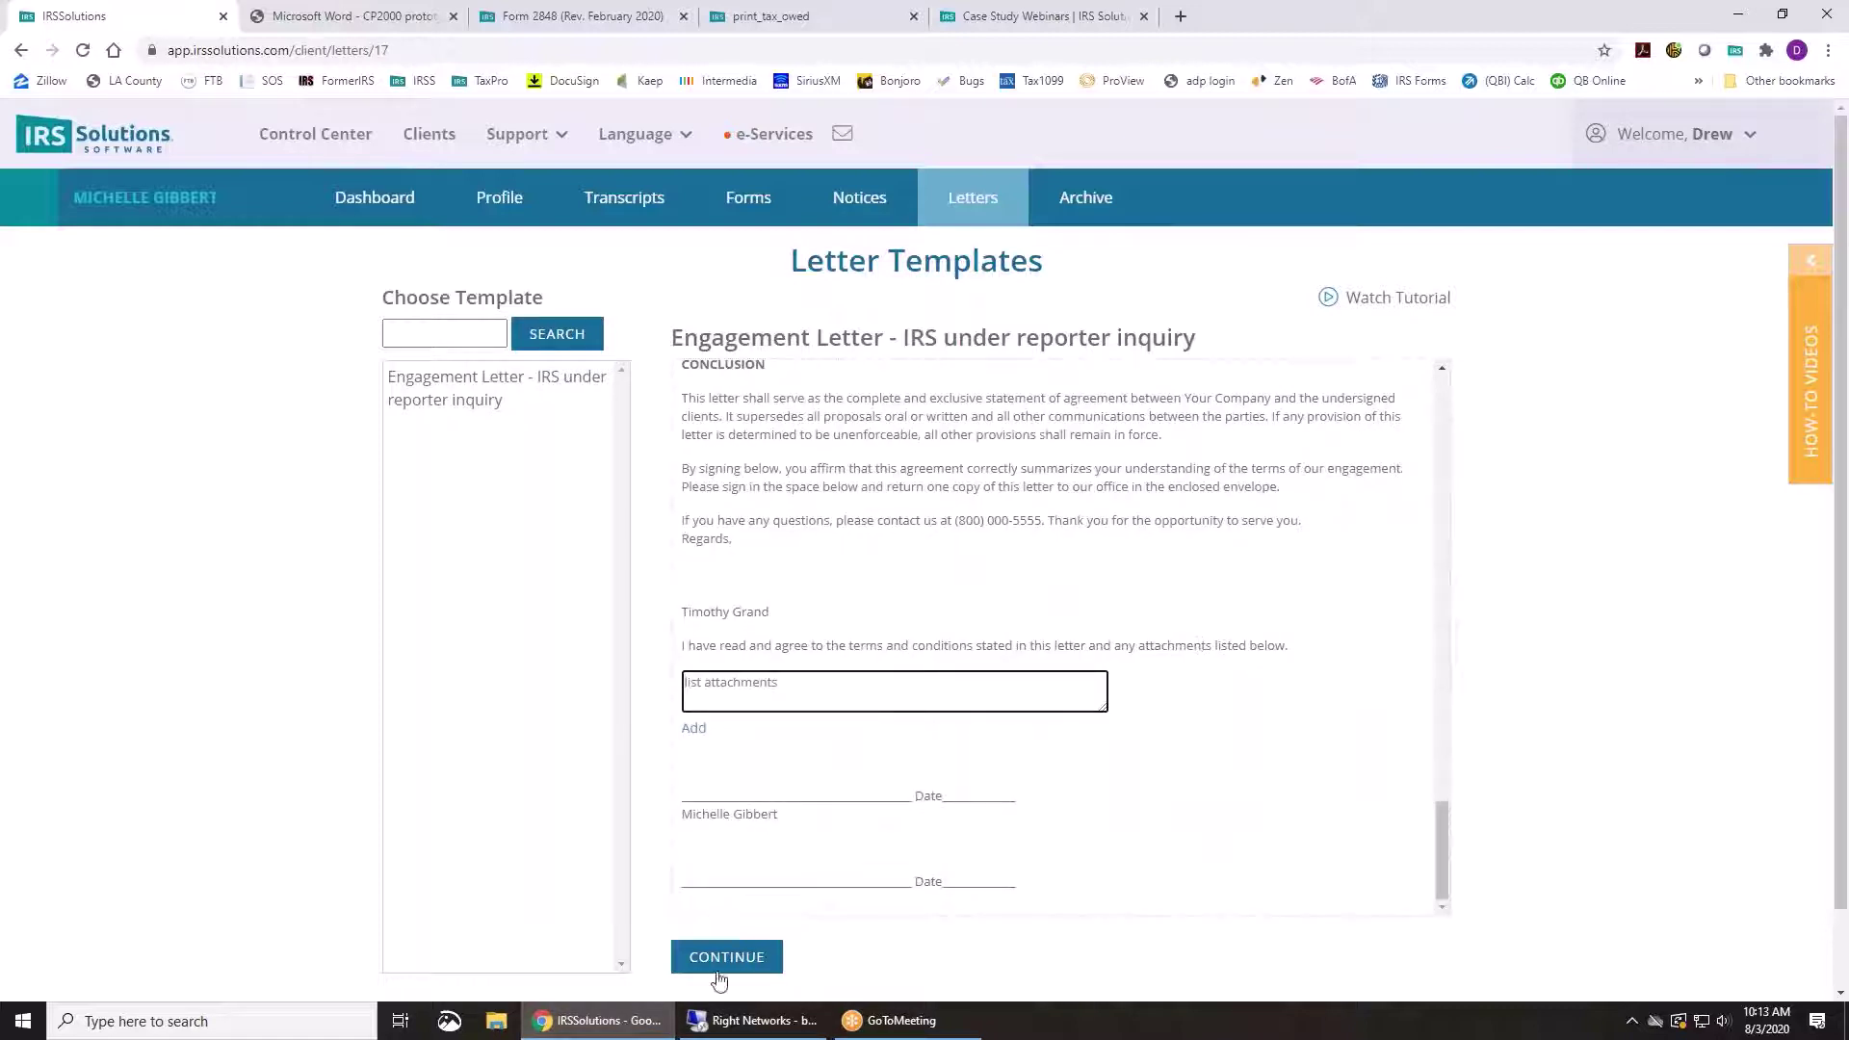
# Save and preview the cp2000 engagement letter PDF, then find it in the Archive Letters folder
pyautogui.click(751, 961)
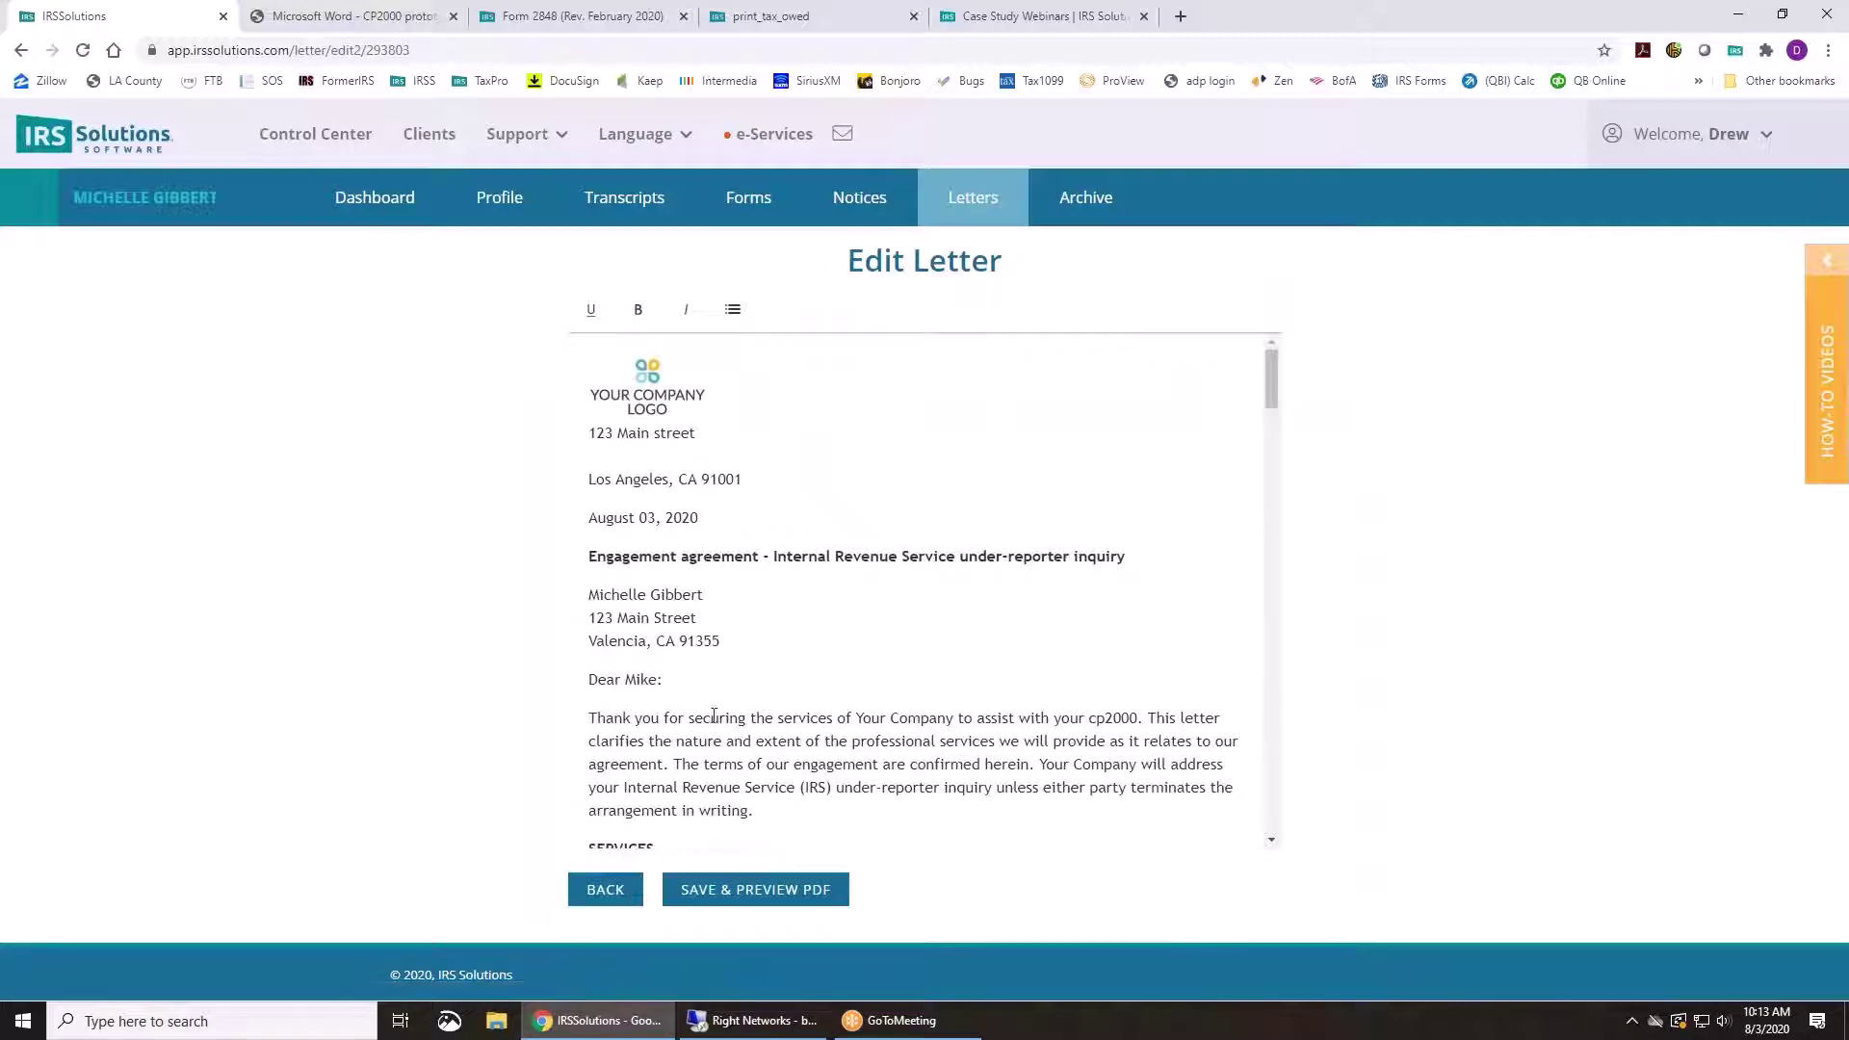
pyautogui.scroll(-2, 725, 714)
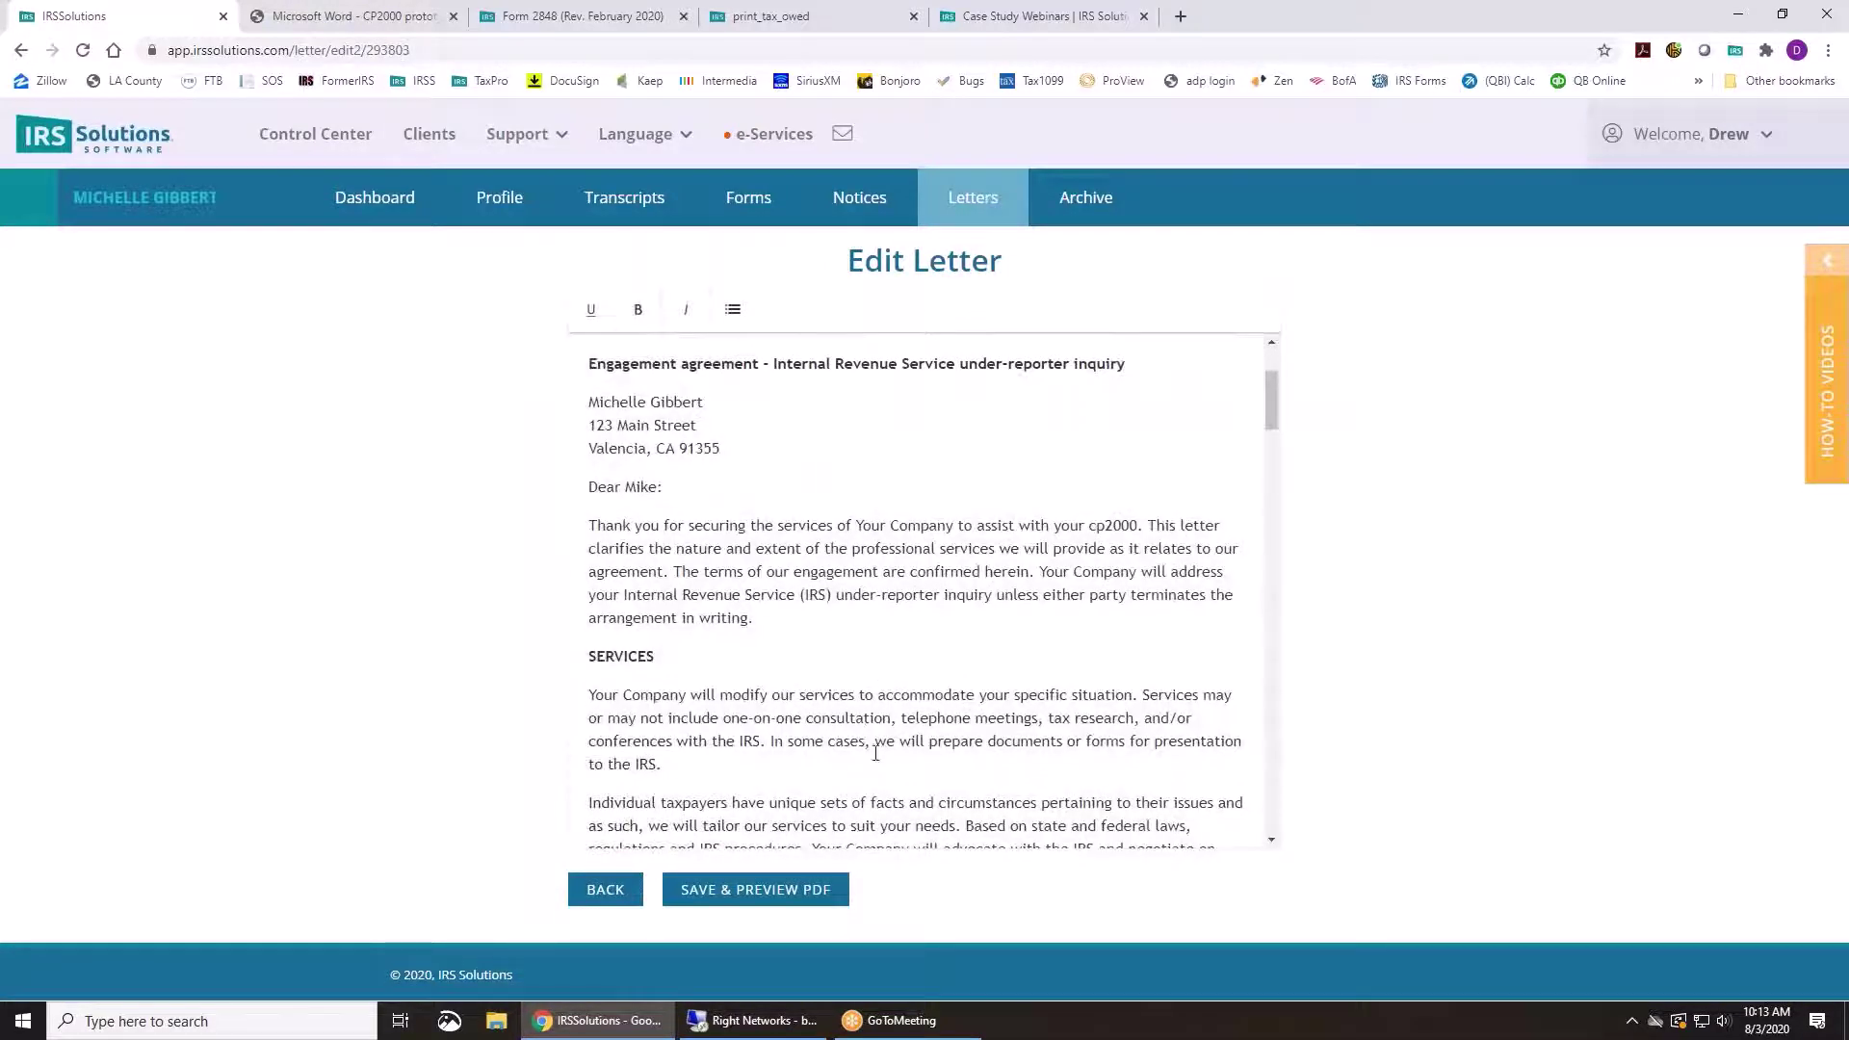
pyautogui.scroll(-1, 857, 729)
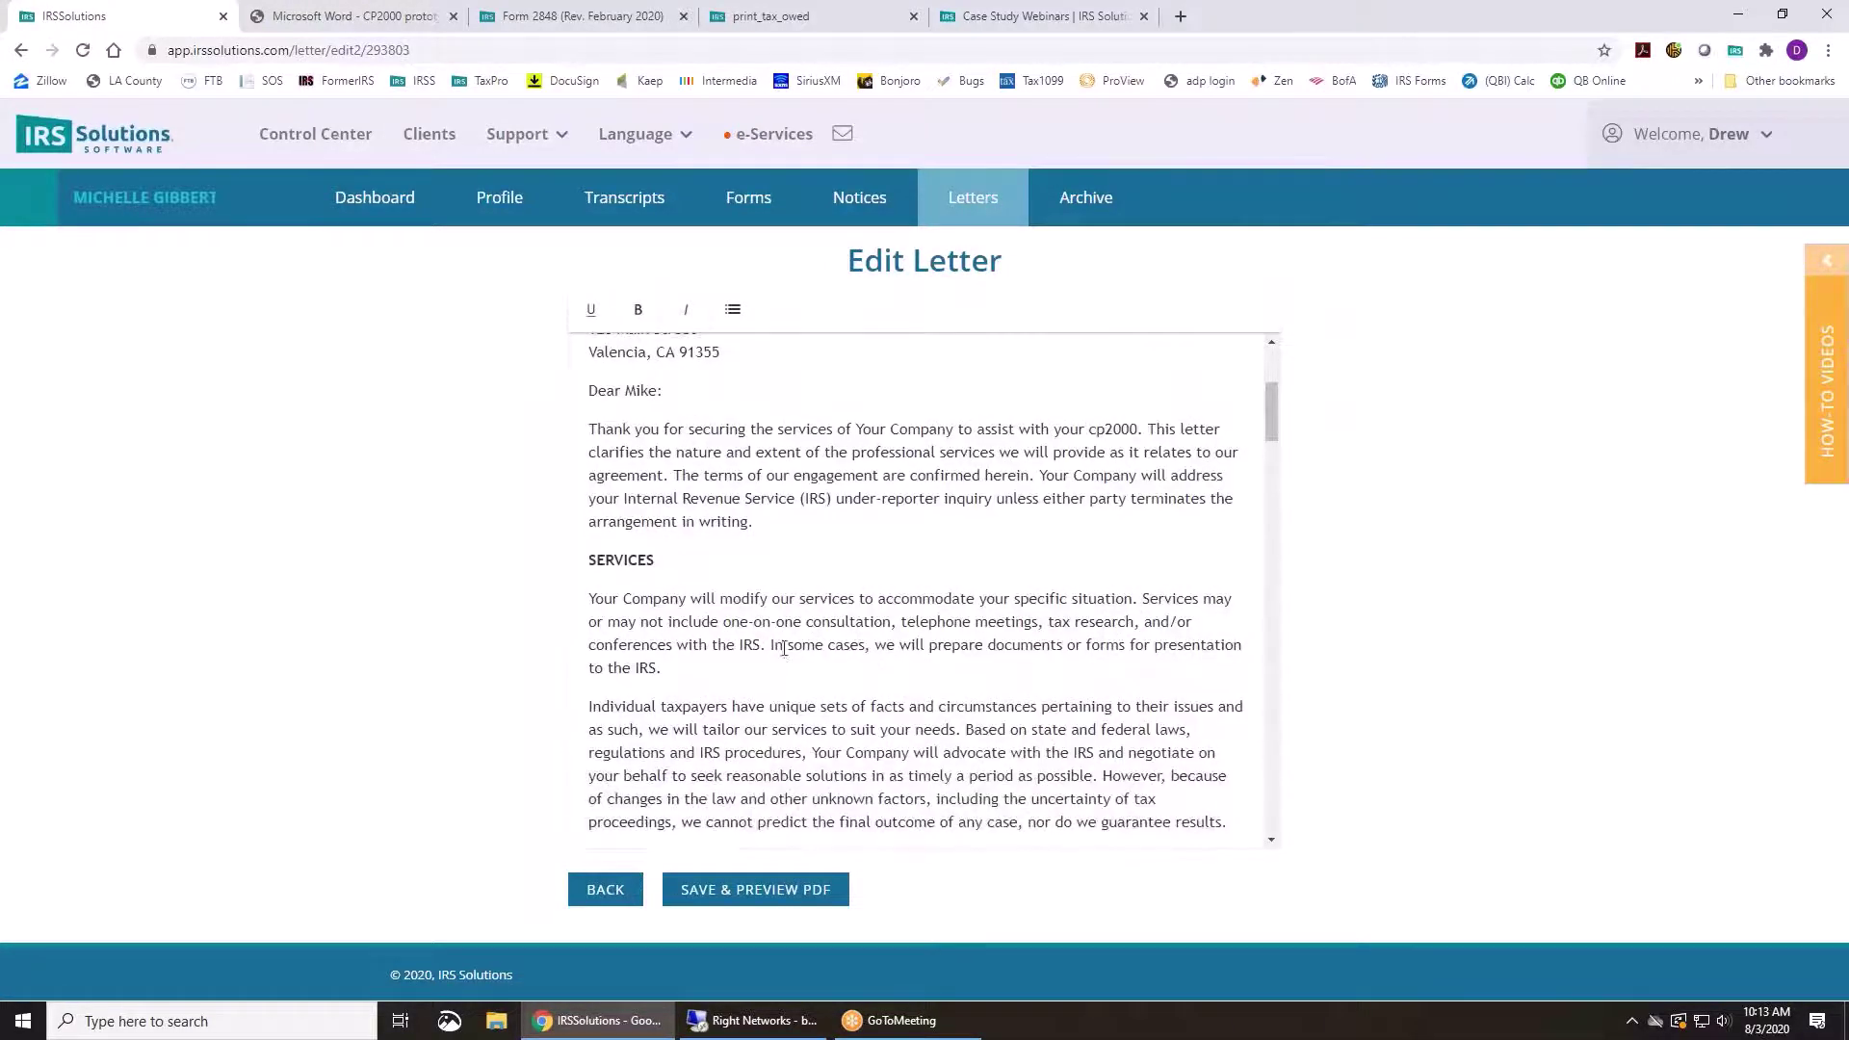
pyautogui.click(722, 893)
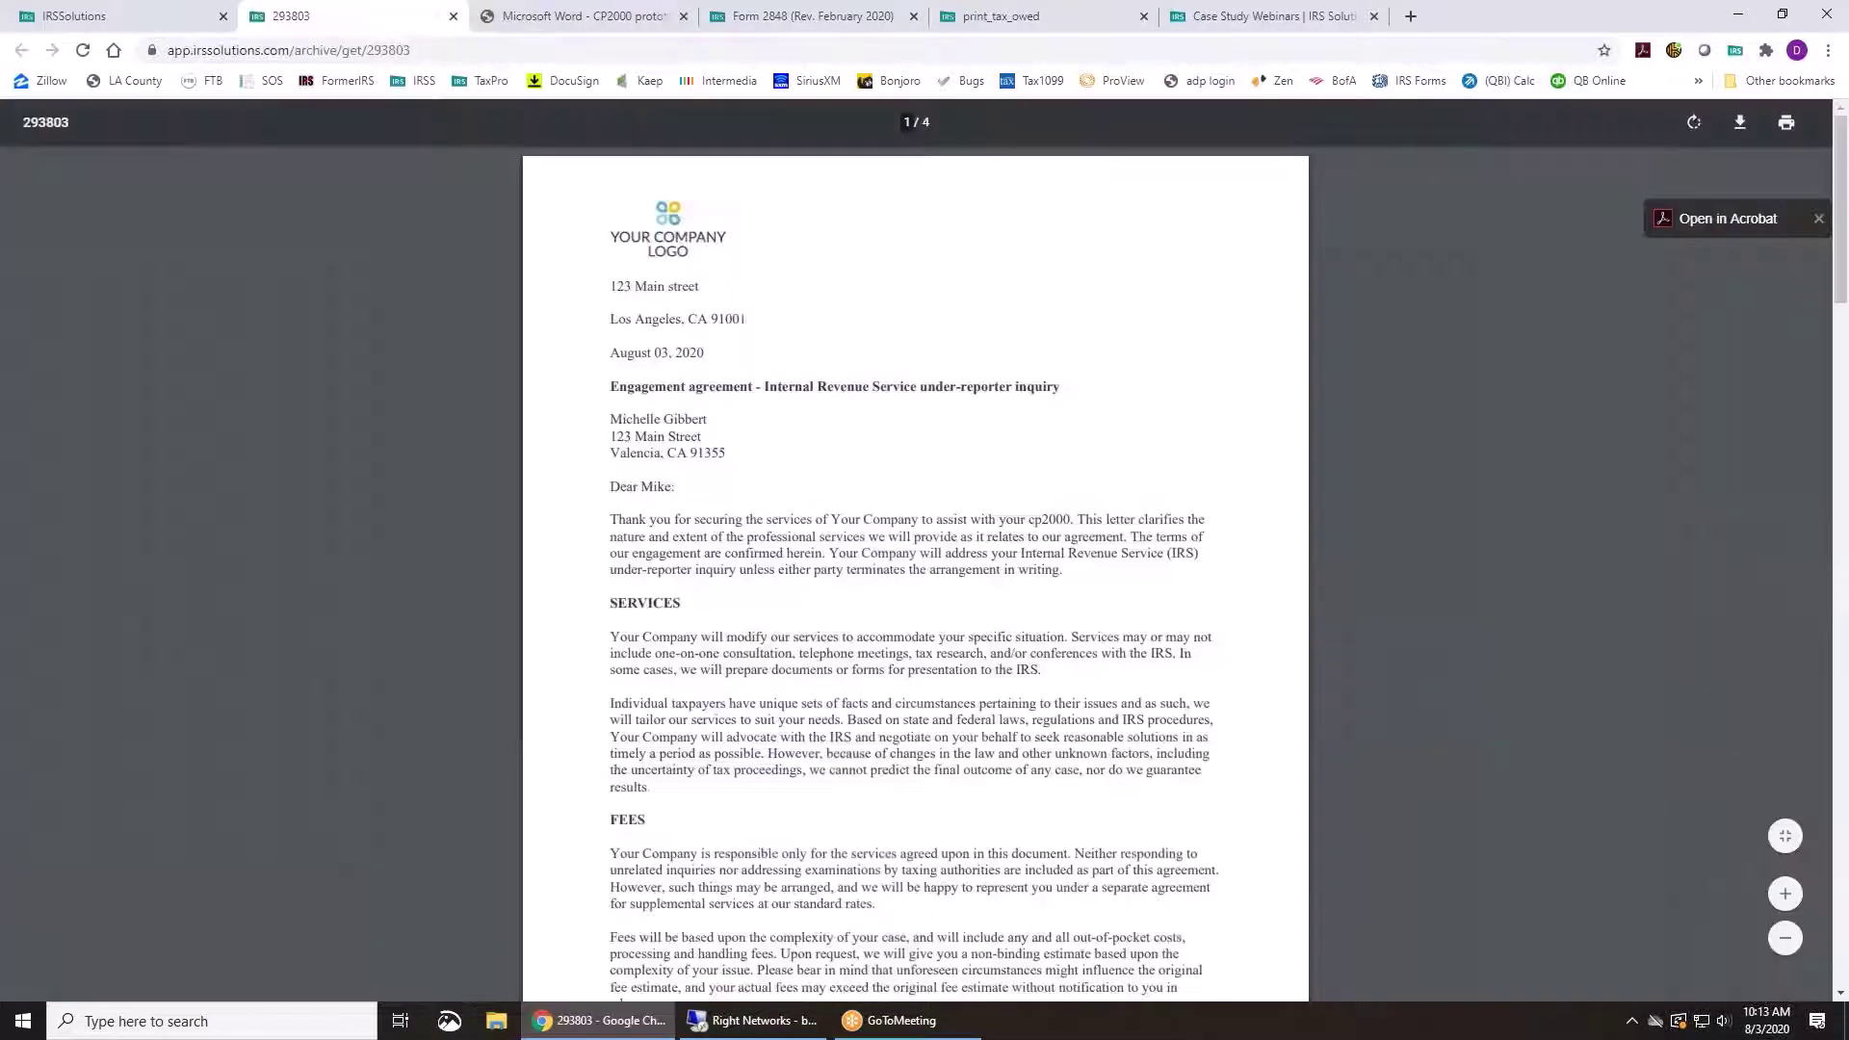
pyautogui.scroll(-10, 724, 815)
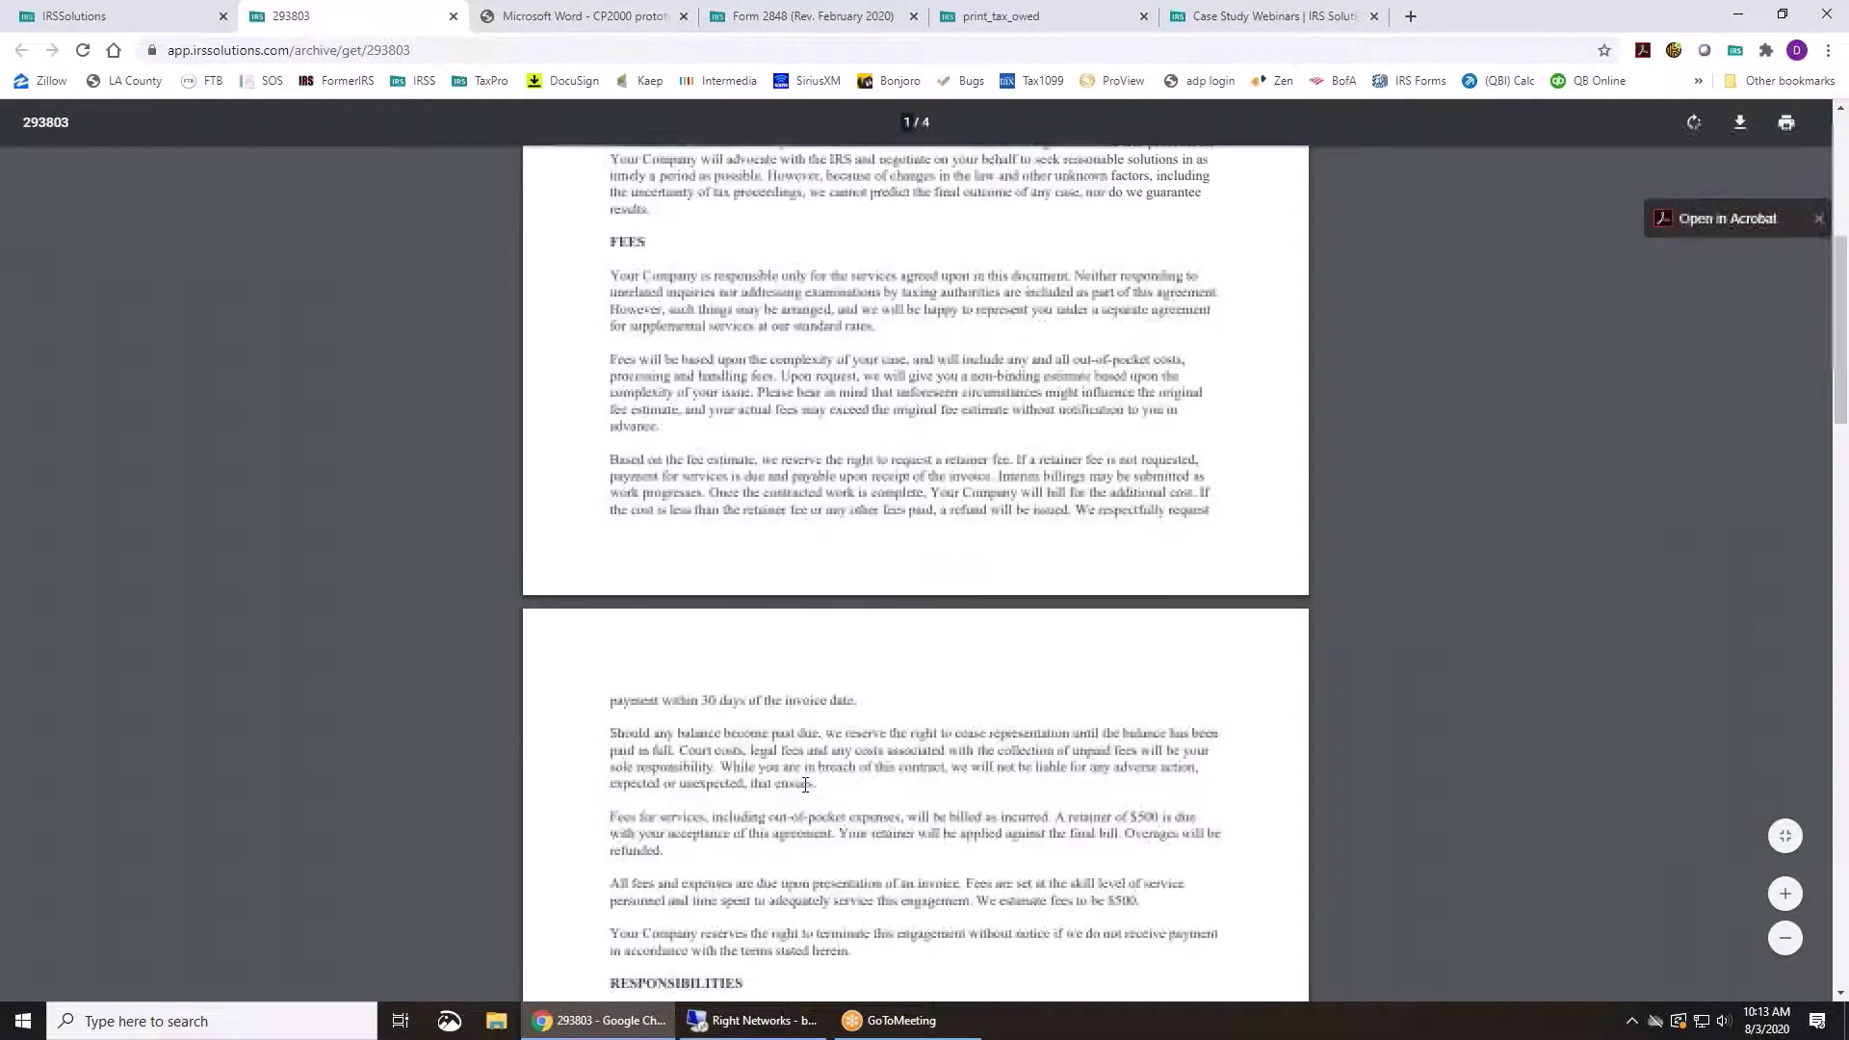
pyautogui.scroll(-18, 806, 781)
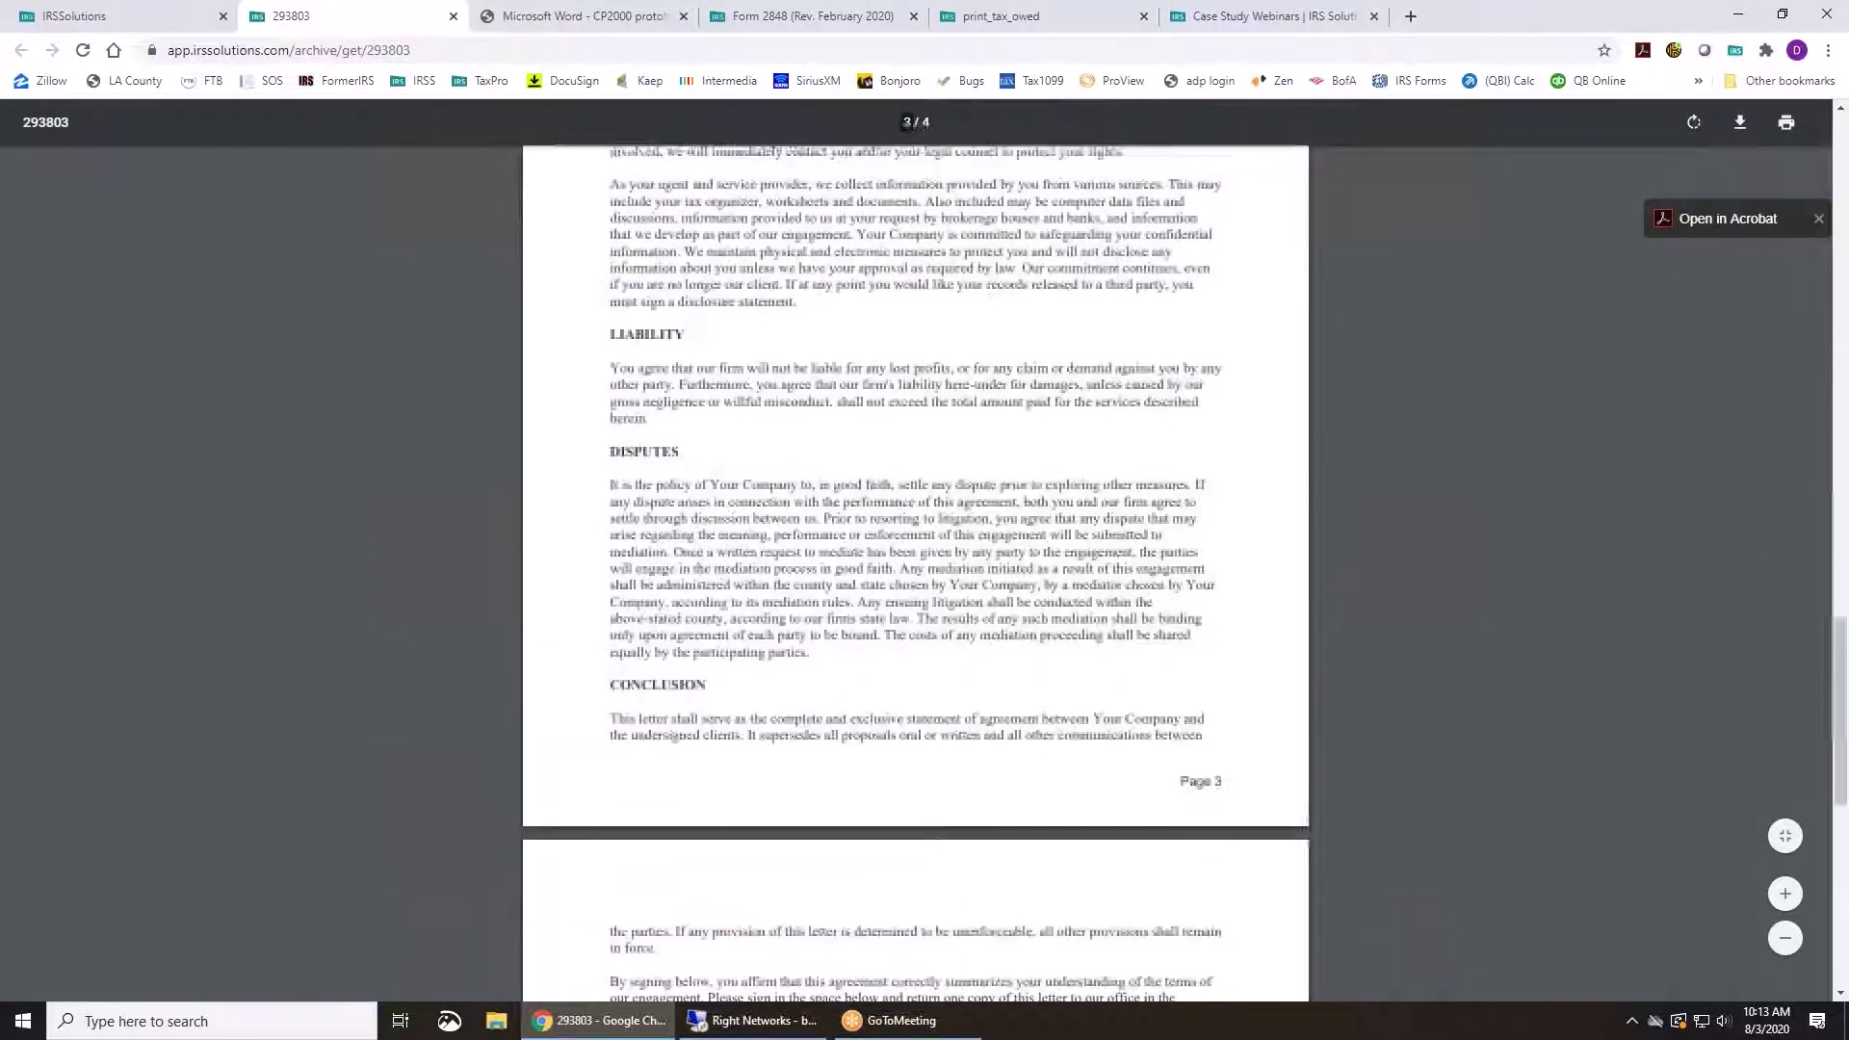
pyautogui.scroll(8, 804, 758)
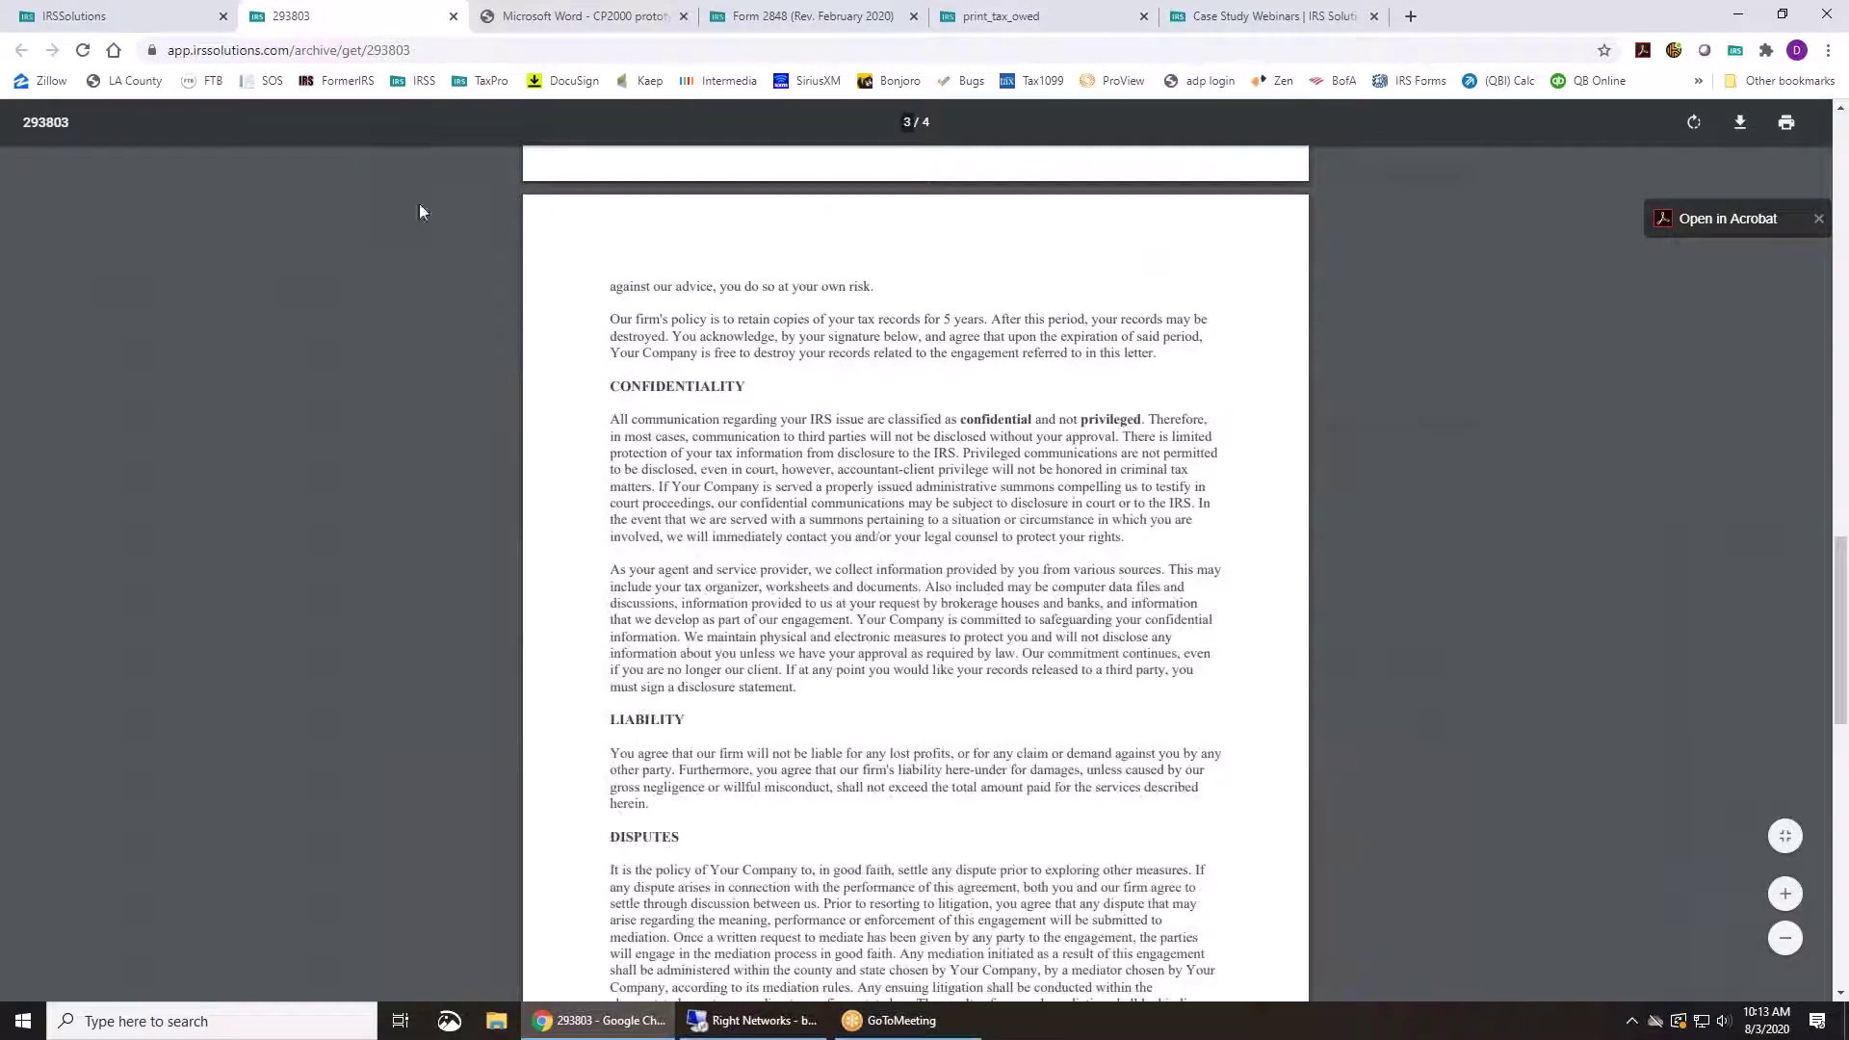
pyautogui.click(165, 12)
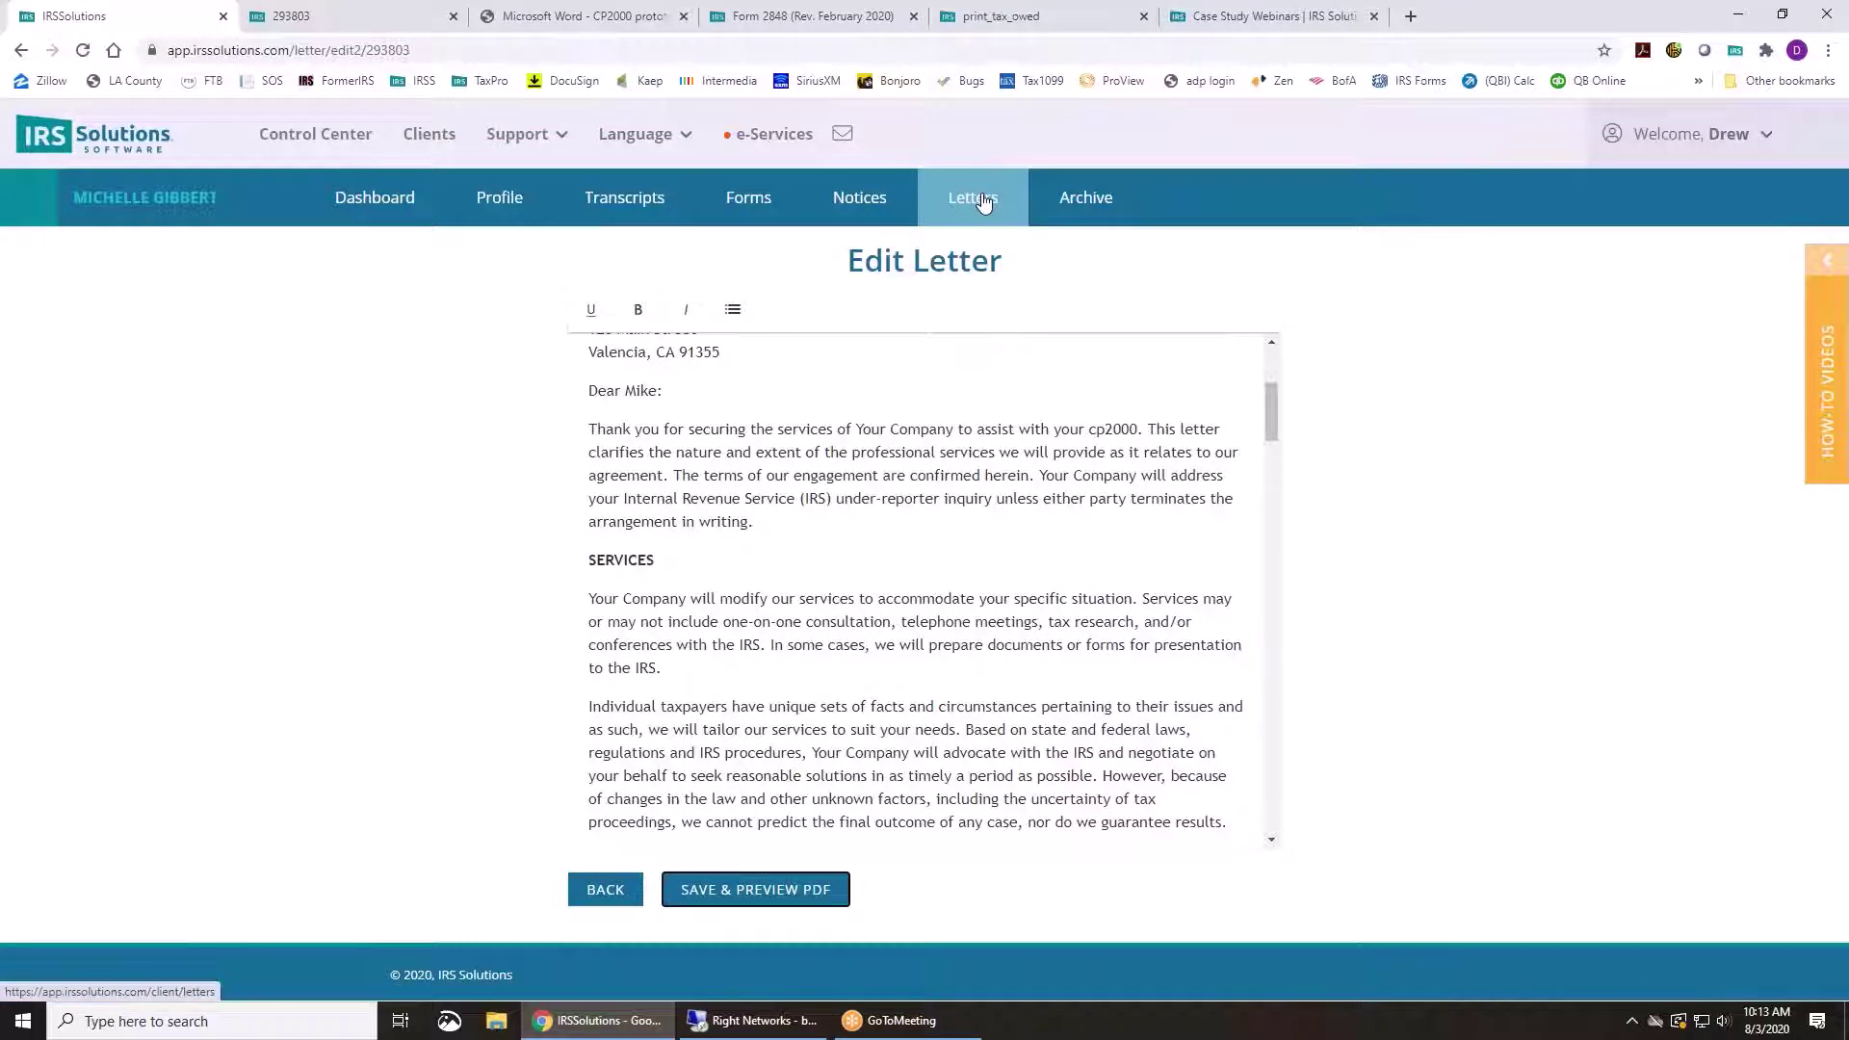
pyautogui.click(1068, 204)
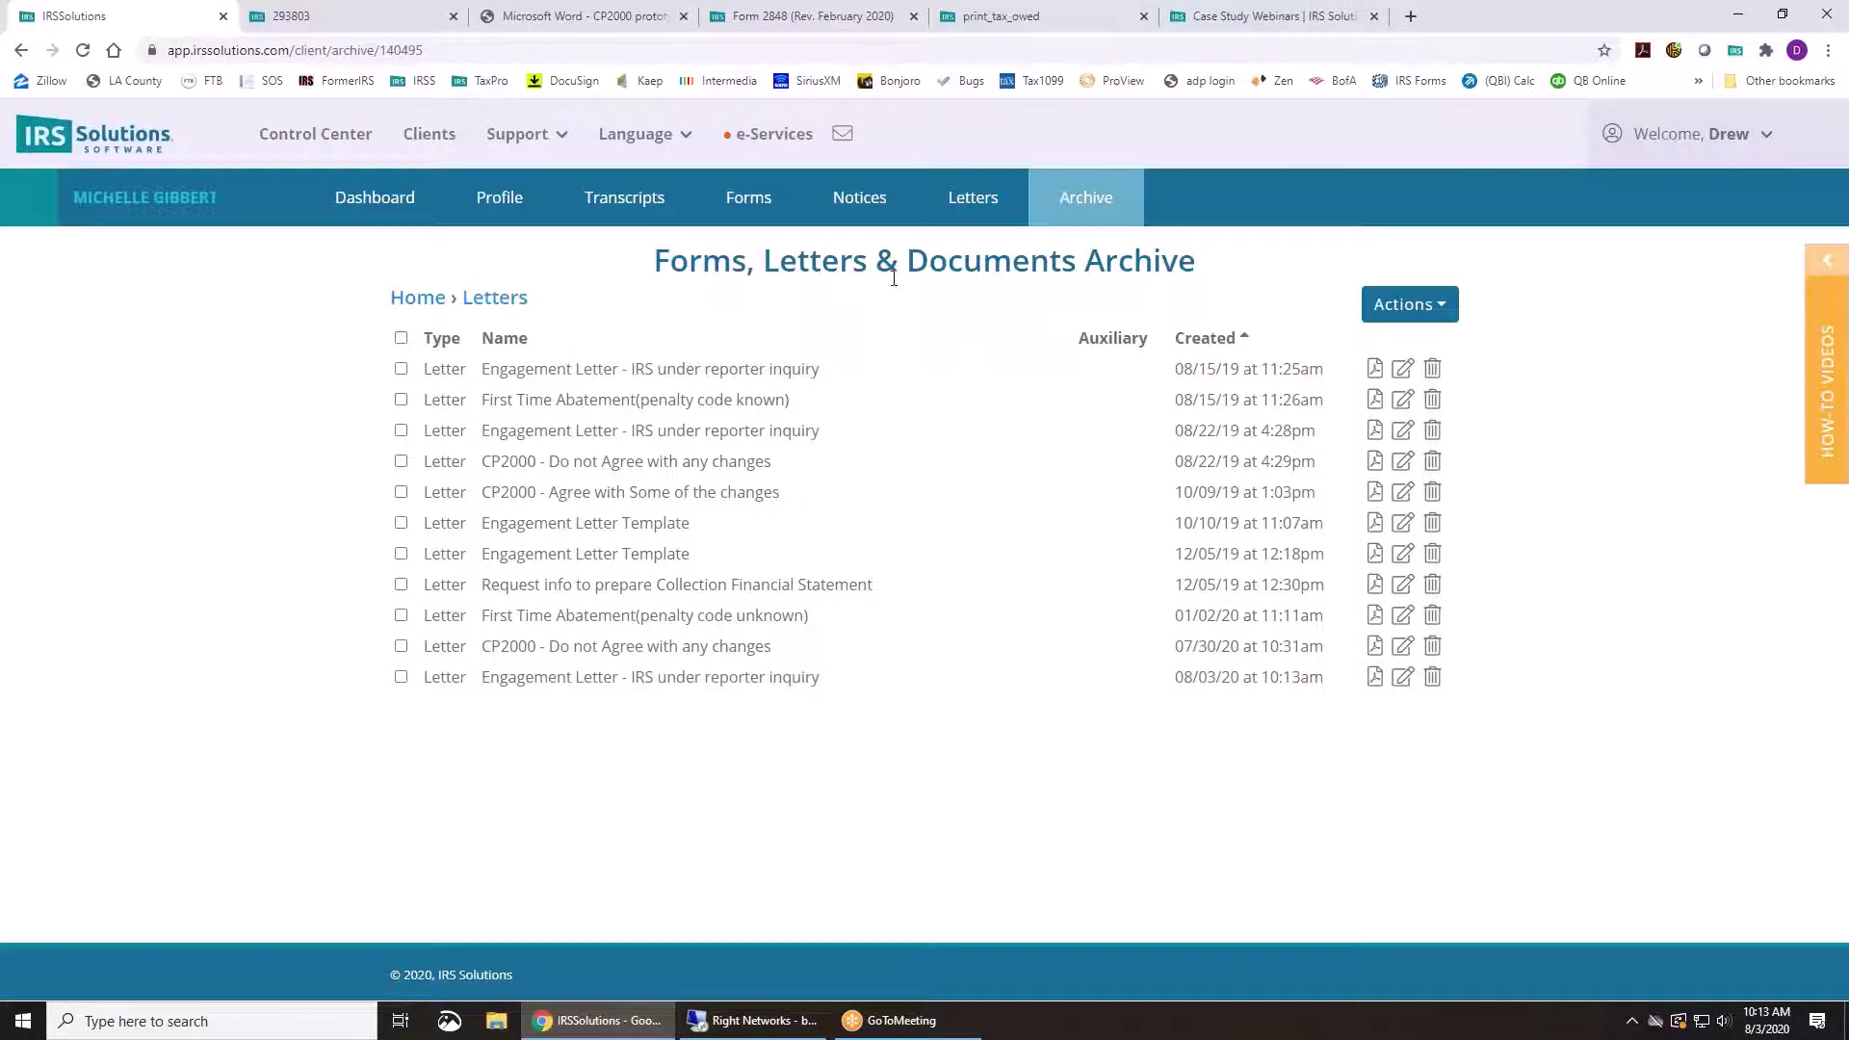
# Check off Engagement Letter, Form 8821, Form 2848 and taxpayer information request steps
pyautogui.click(840, 204)
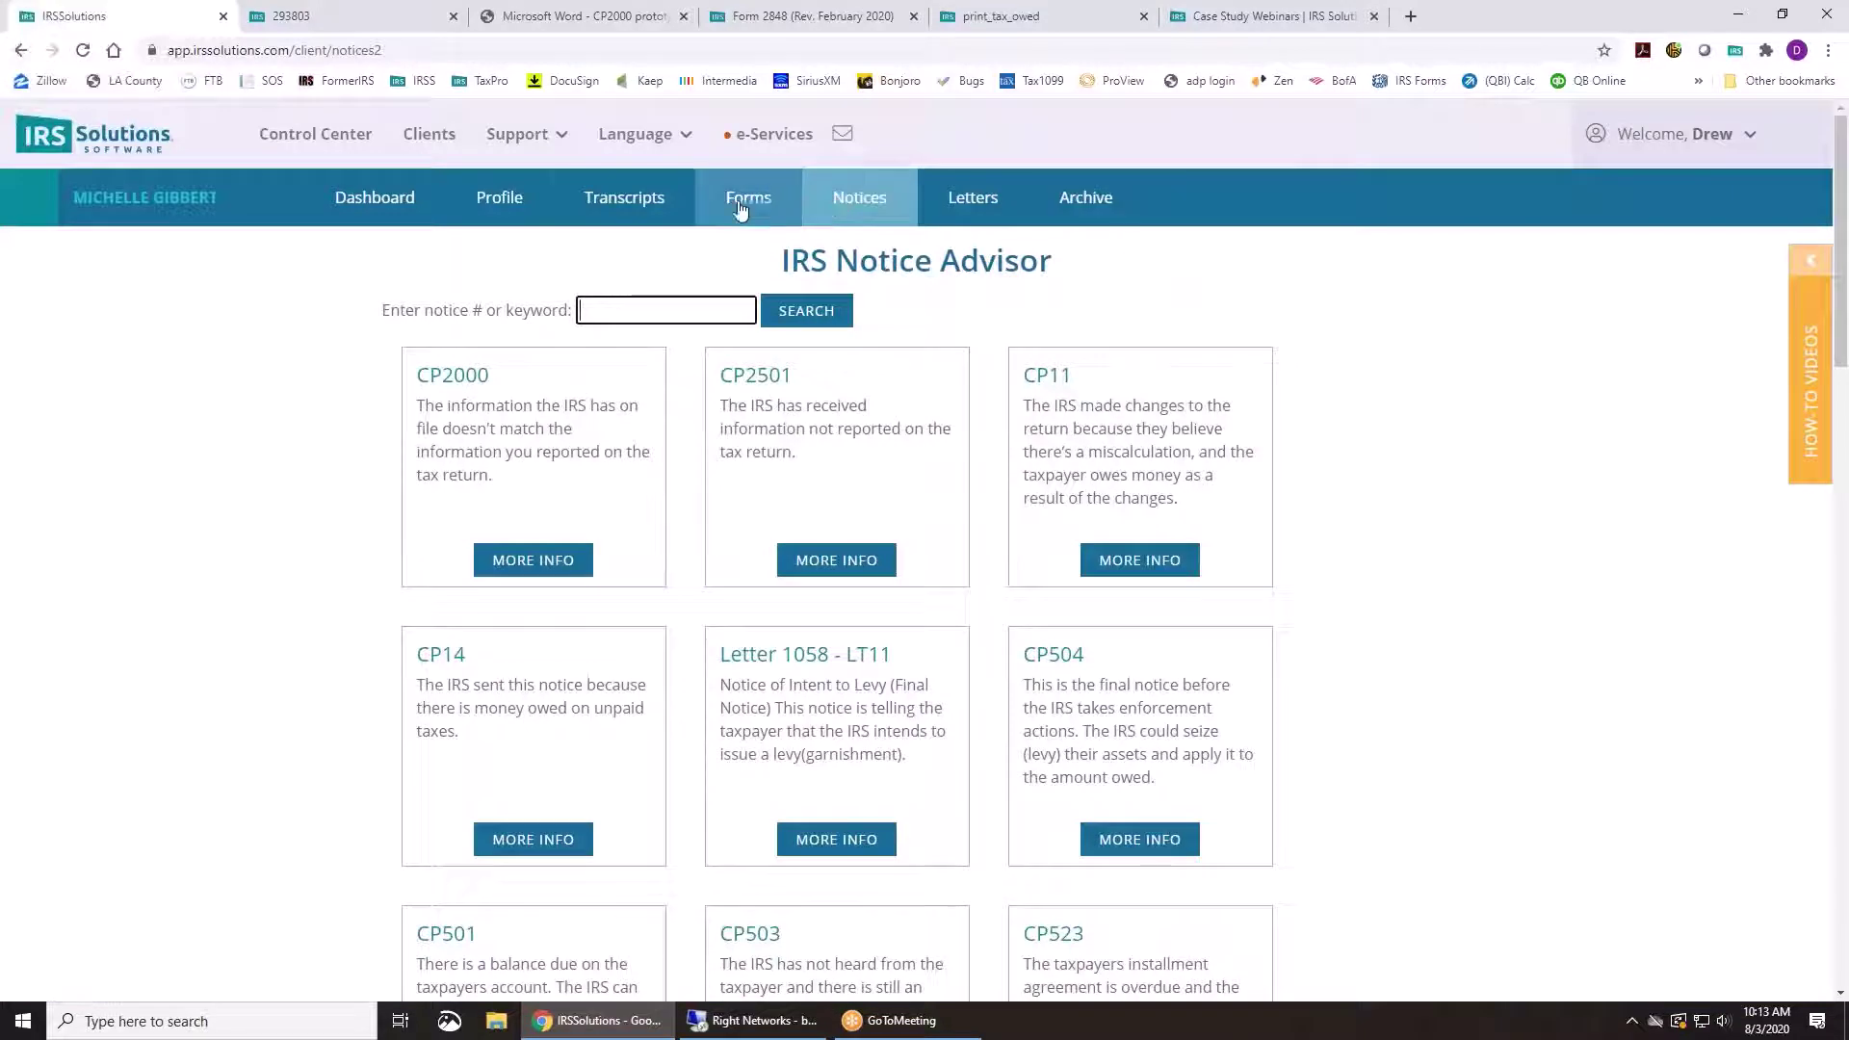
pyautogui.click(405, 213)
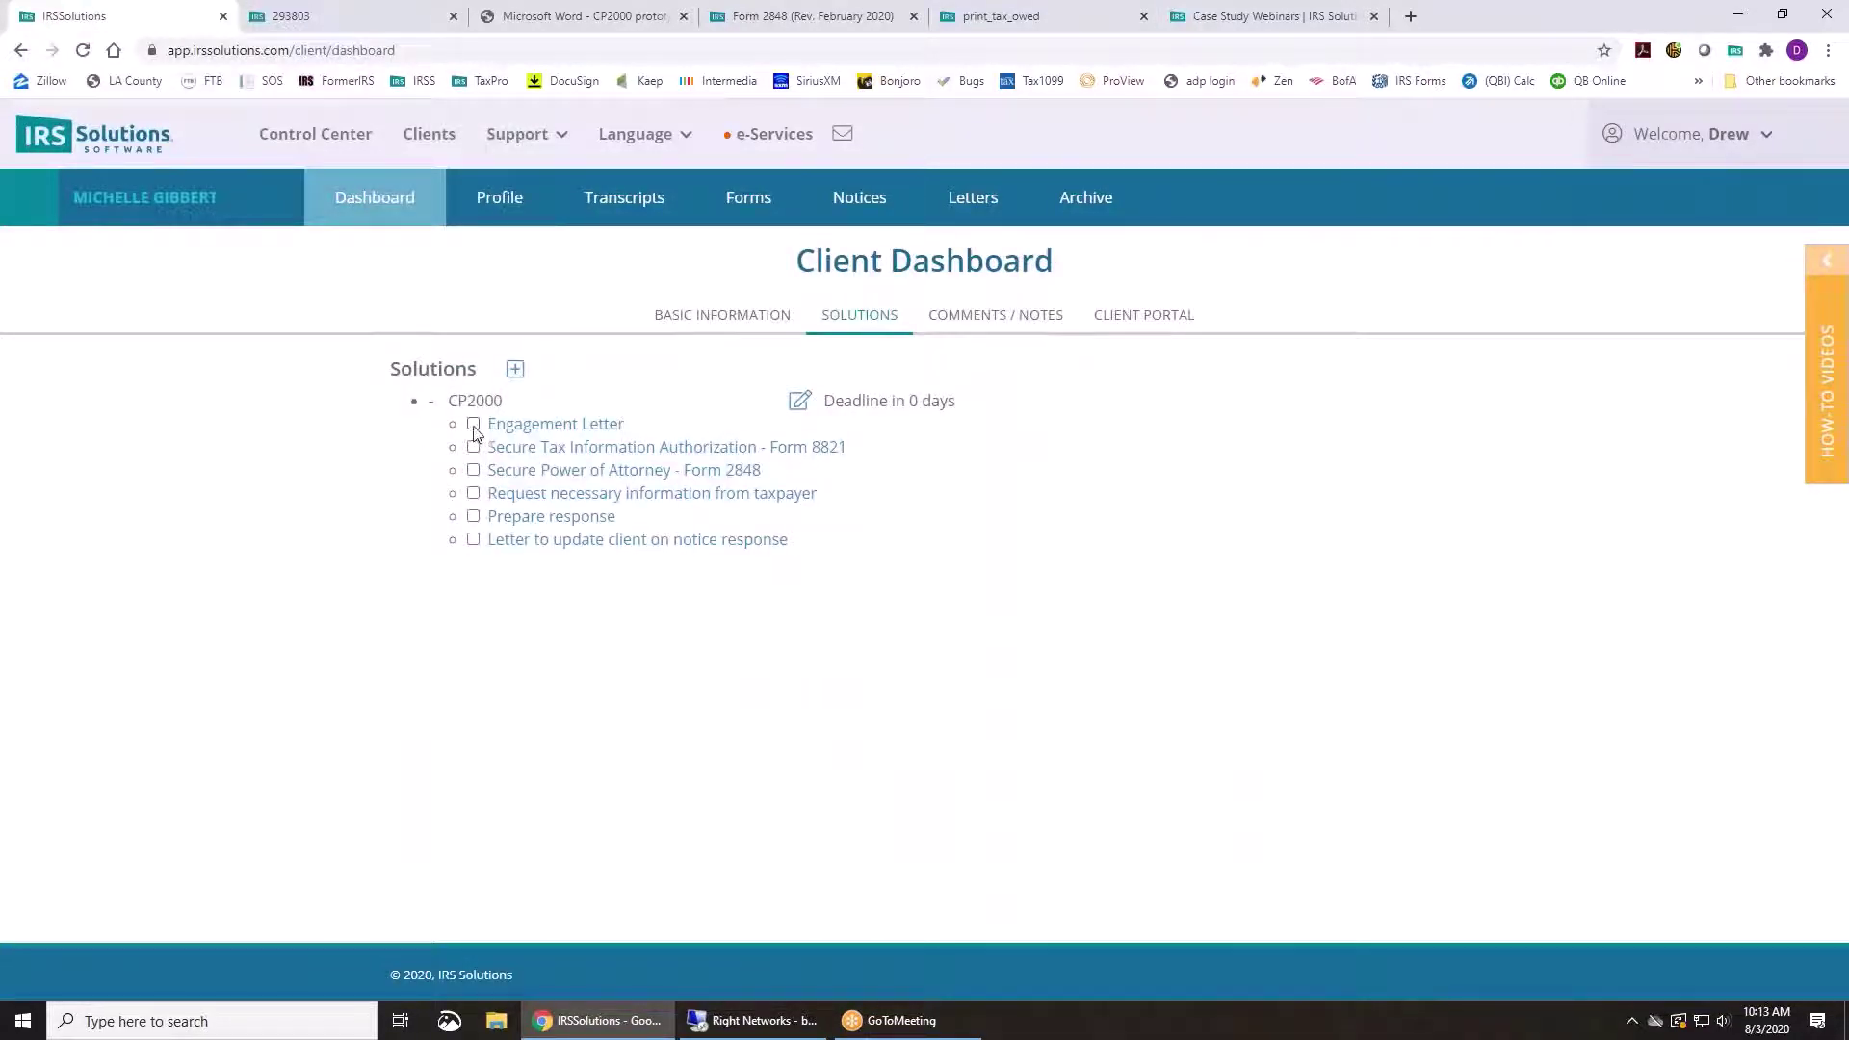
pyautogui.click(473, 425)
pyautogui.click(473, 447)
pyautogui.click(473, 470)
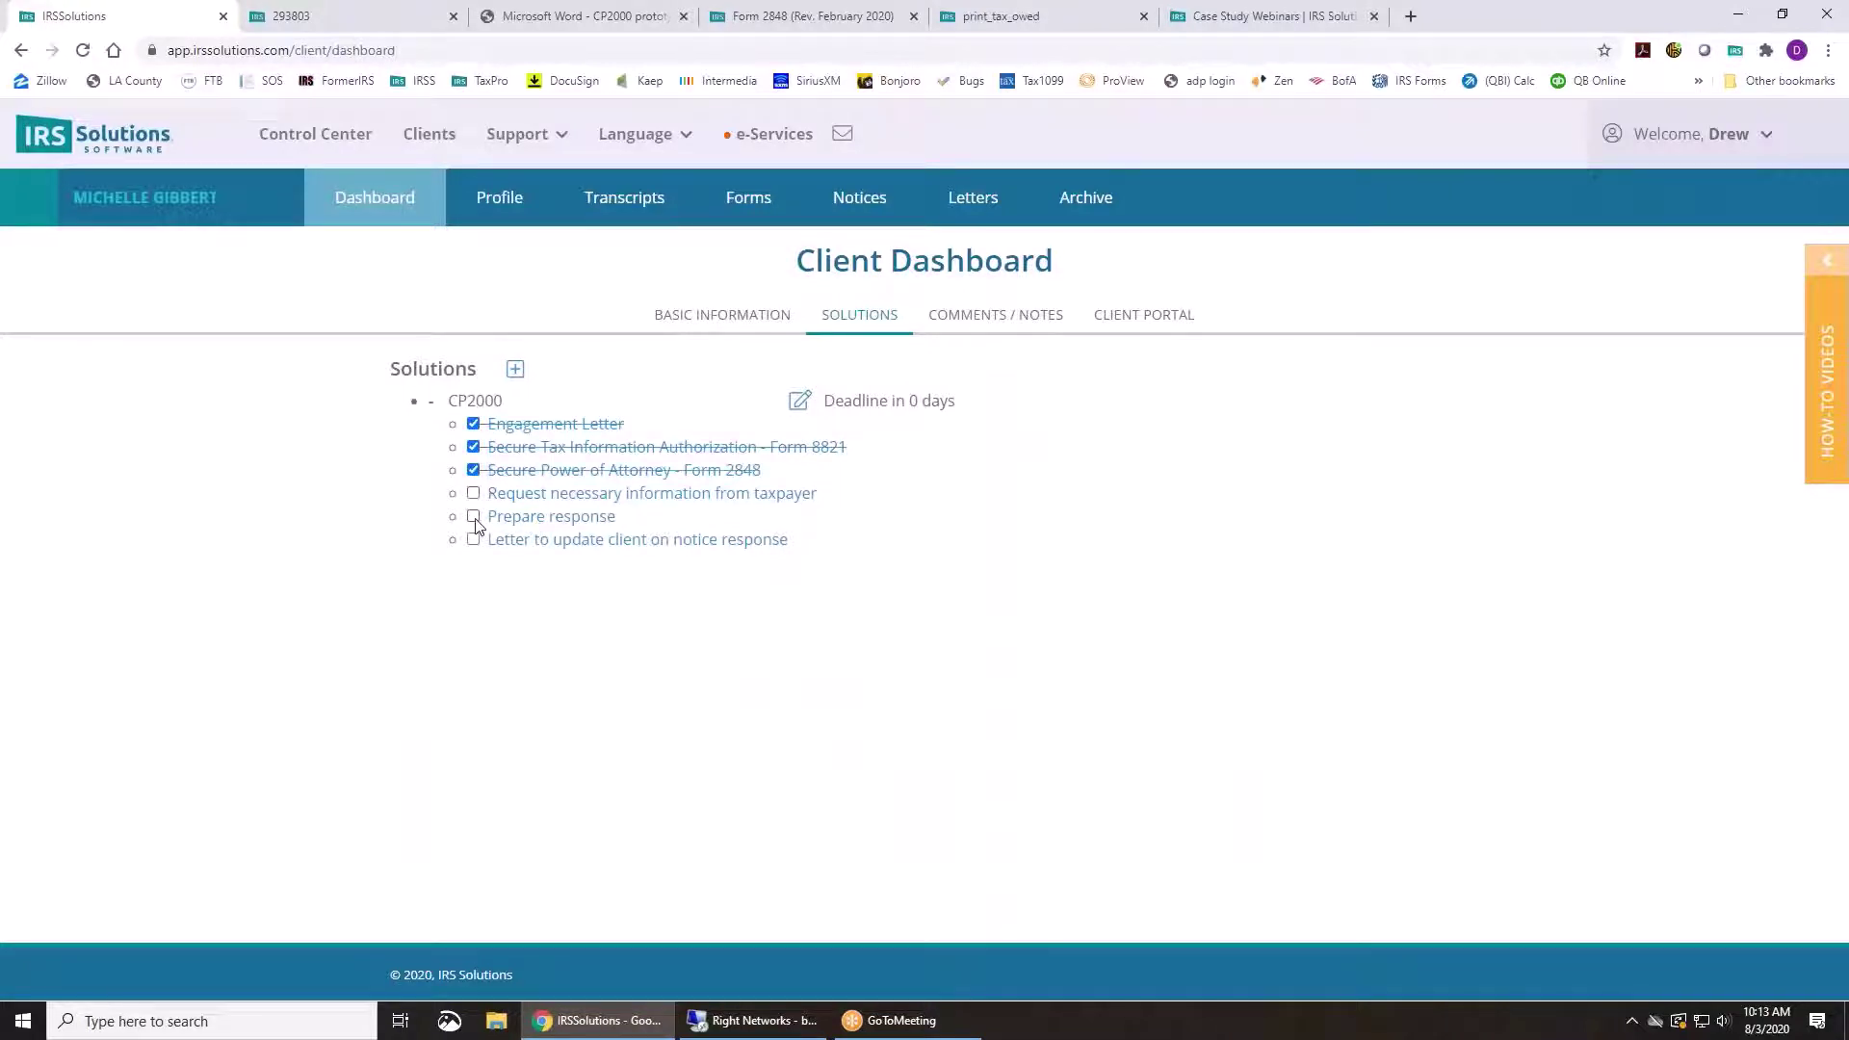
pyautogui.click(473, 494)
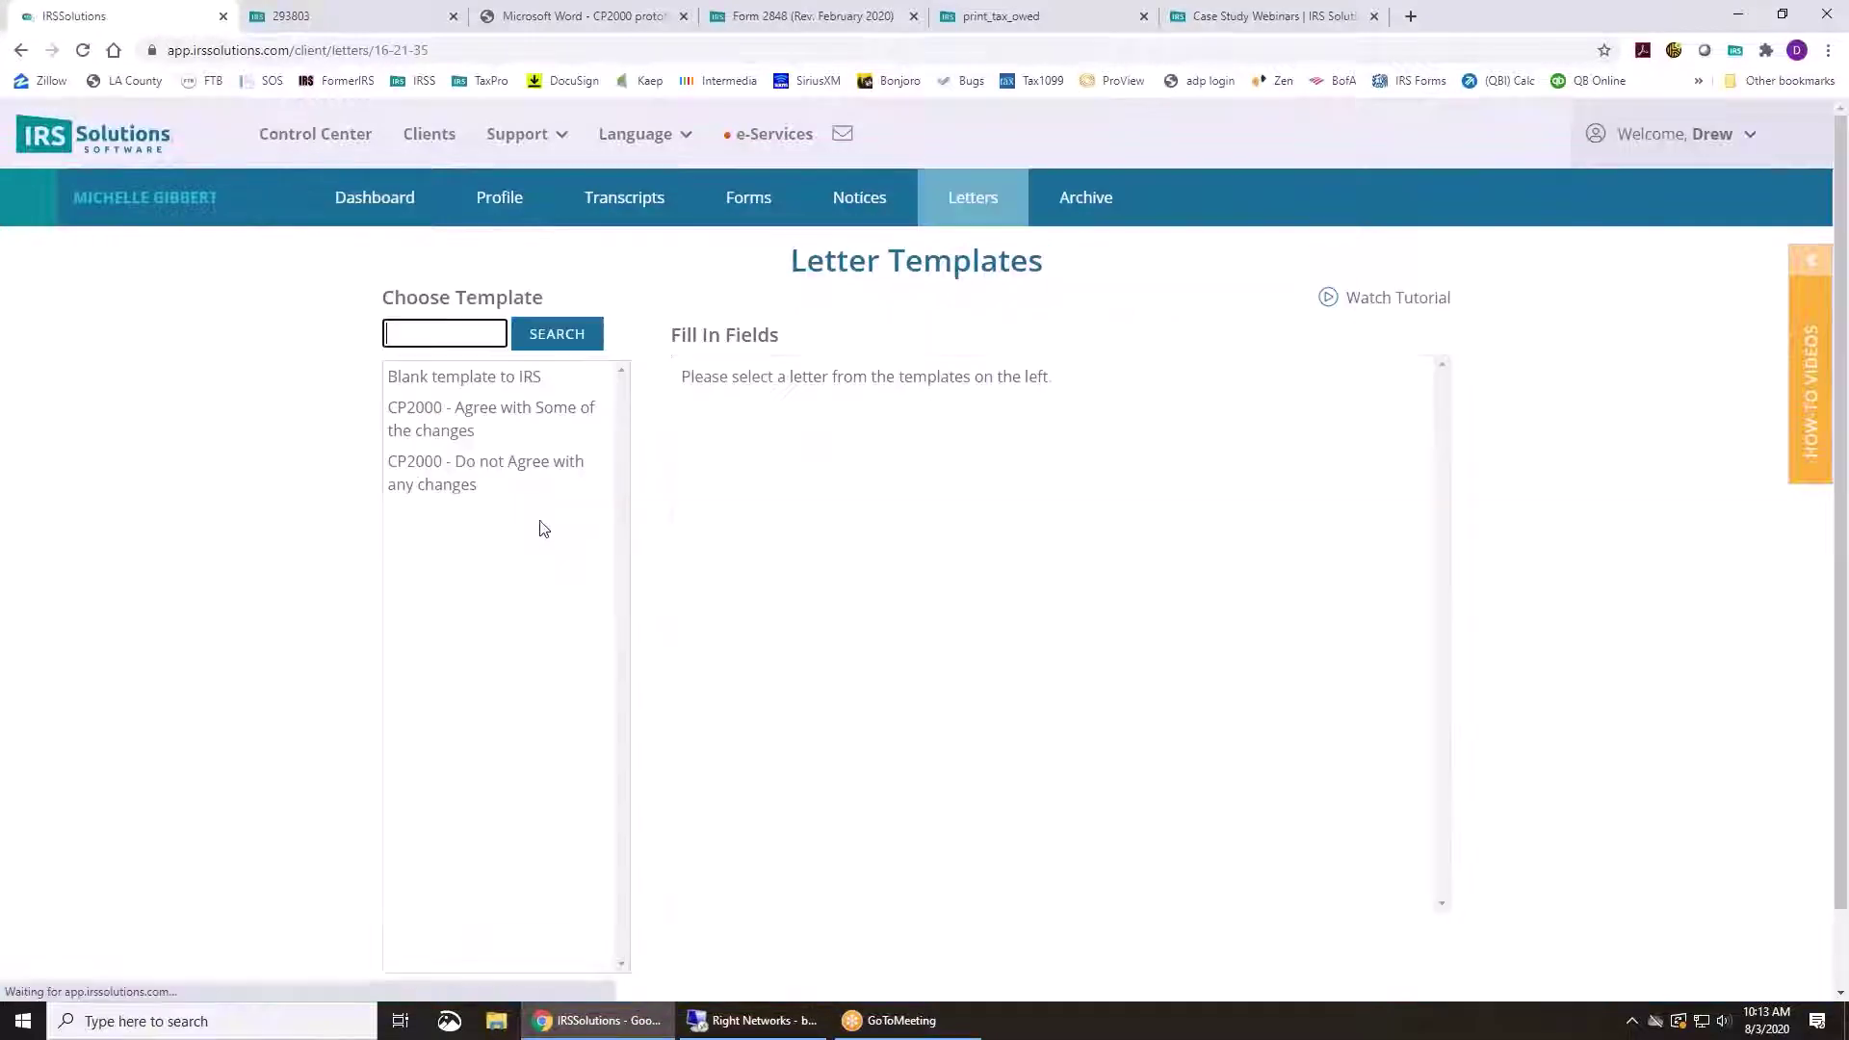
# Review the 'CP2000 - Do not Agree with any changes' letter, then go back to the Dashboard
pyautogui.click(420, 471)
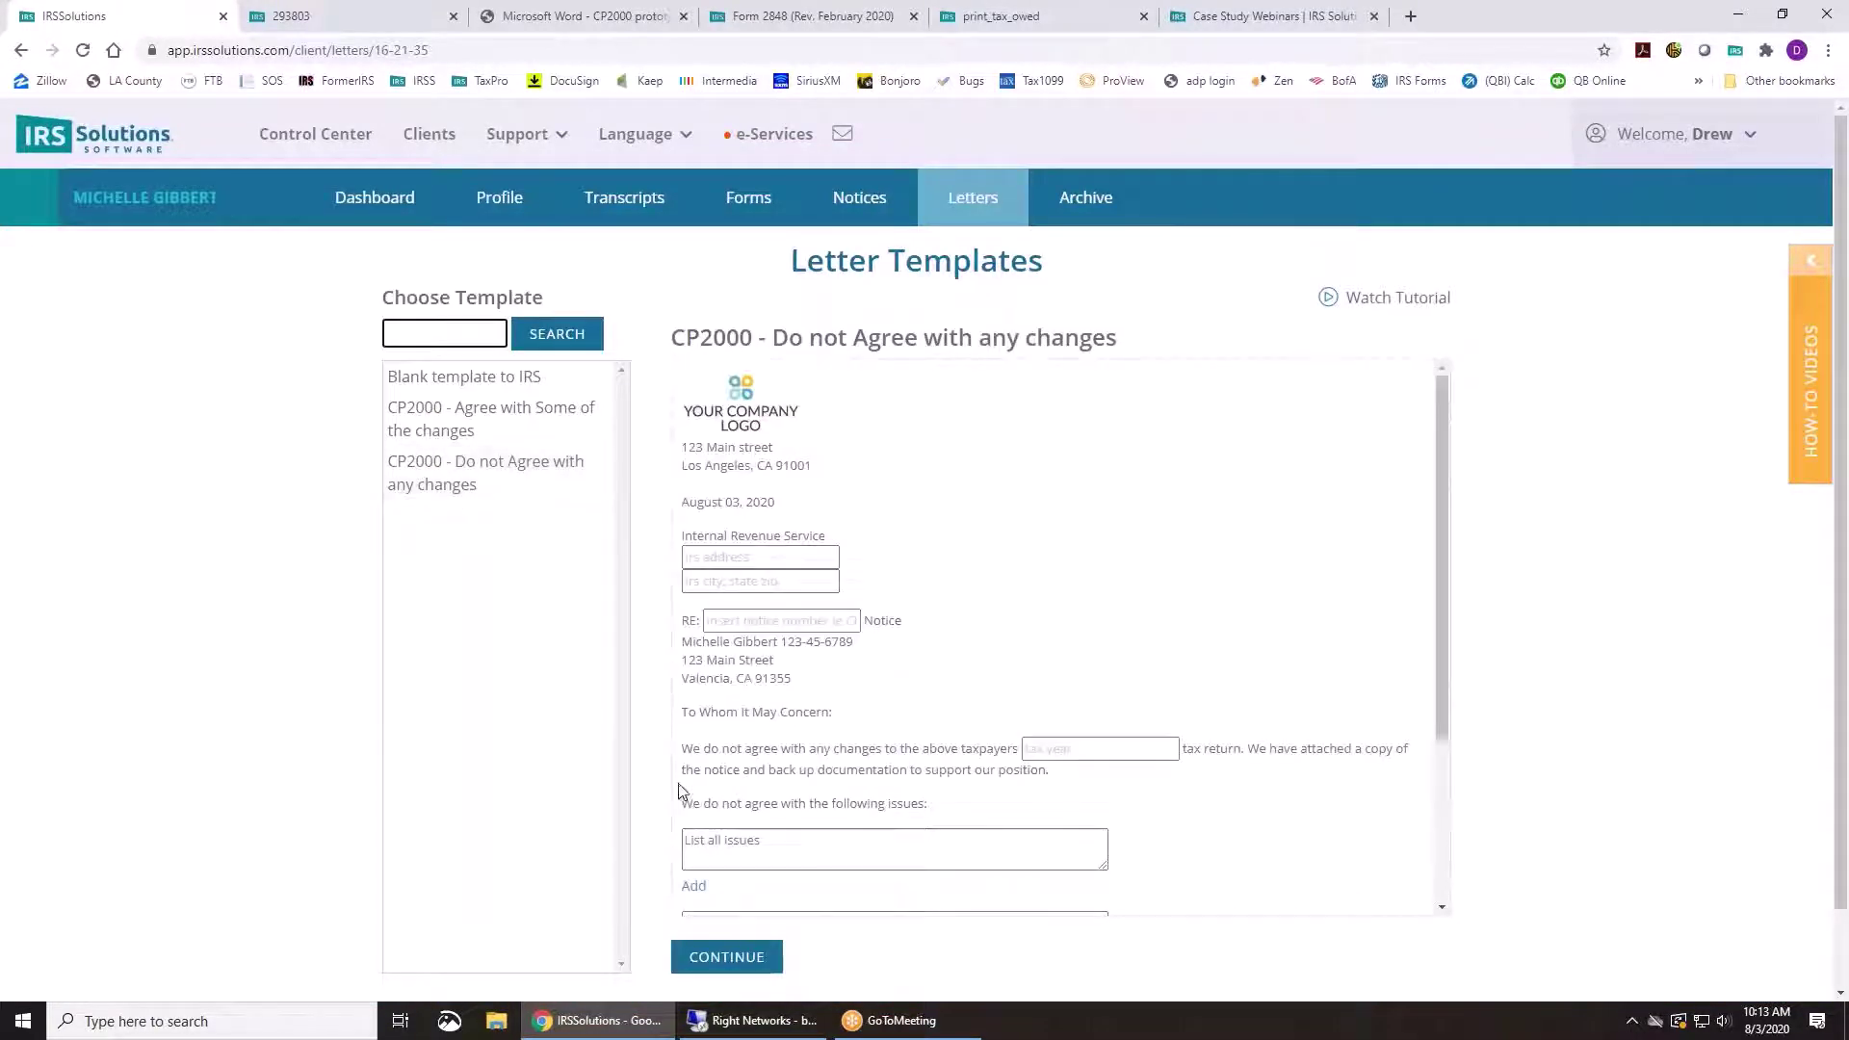
pyautogui.scroll(-5, 876, 761)
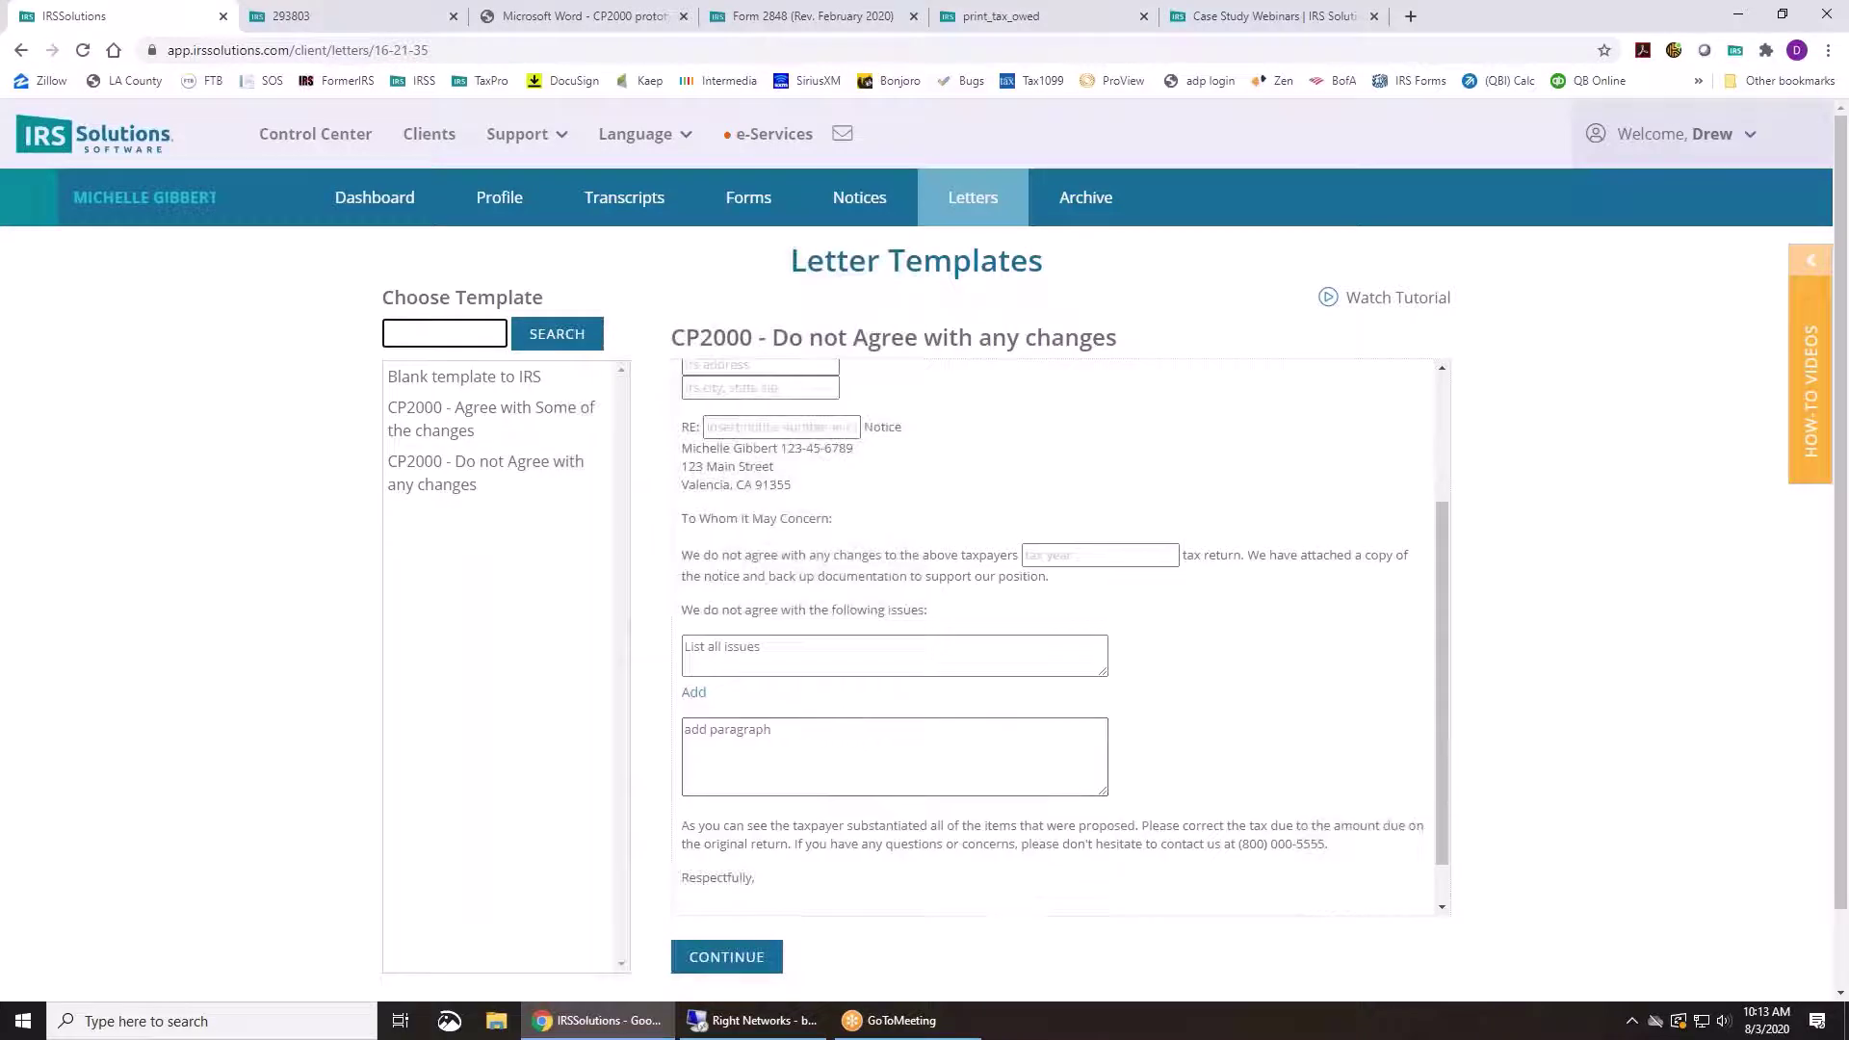
pyautogui.click(762, 966)
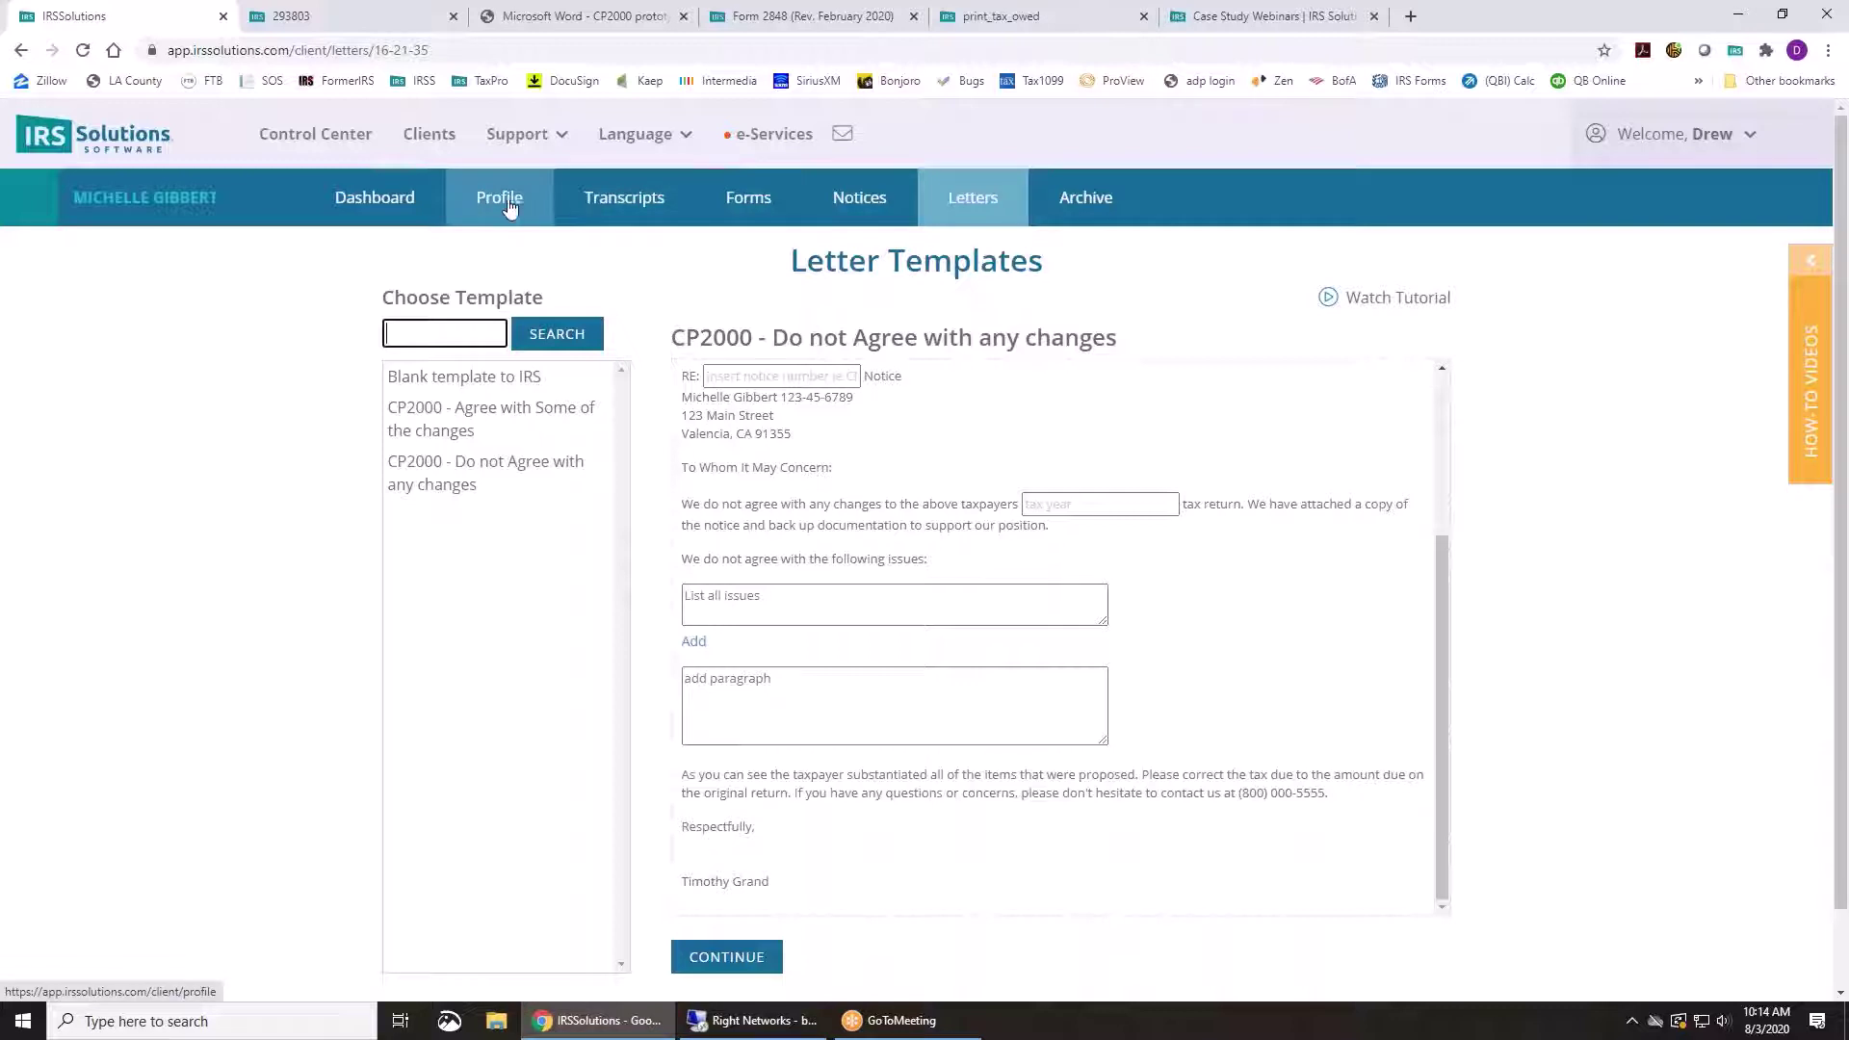
pyautogui.click(399, 204)
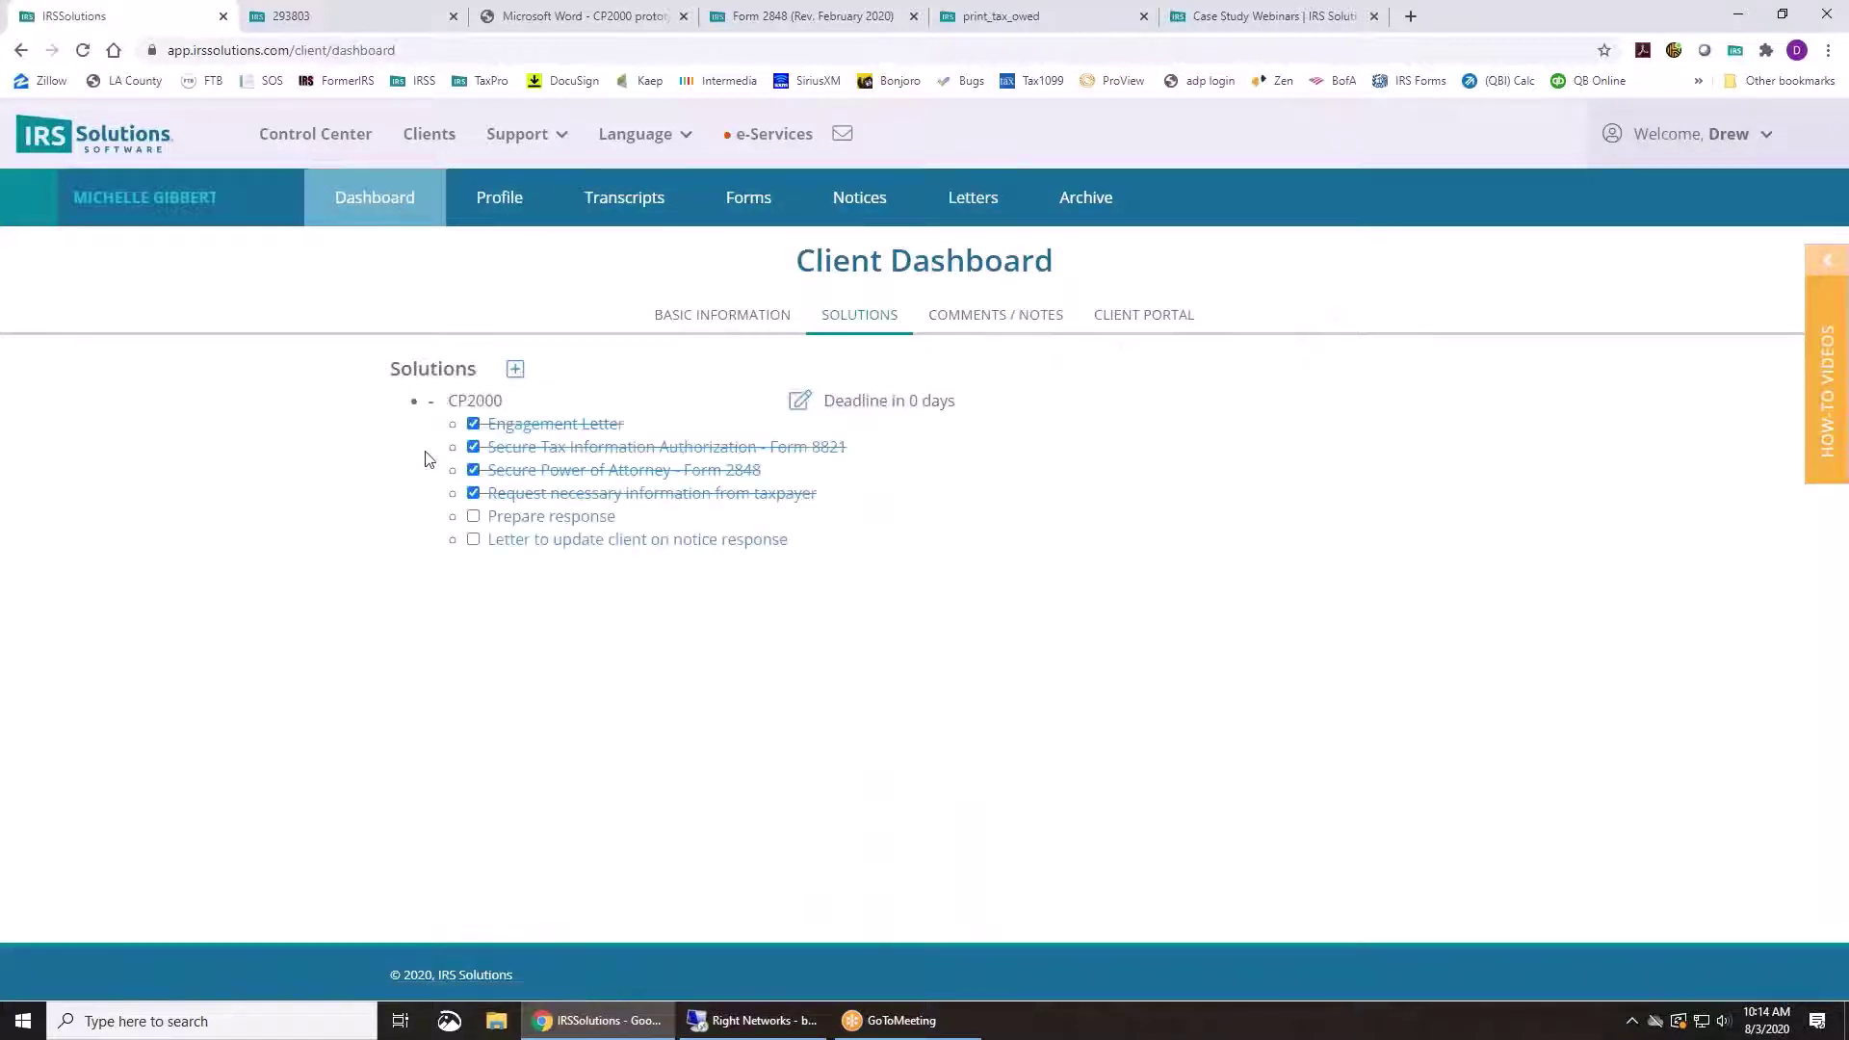
# Check off the Prepare response and client update letter steps and finish the solution
pyautogui.click(473, 520)
pyautogui.click(474, 540)
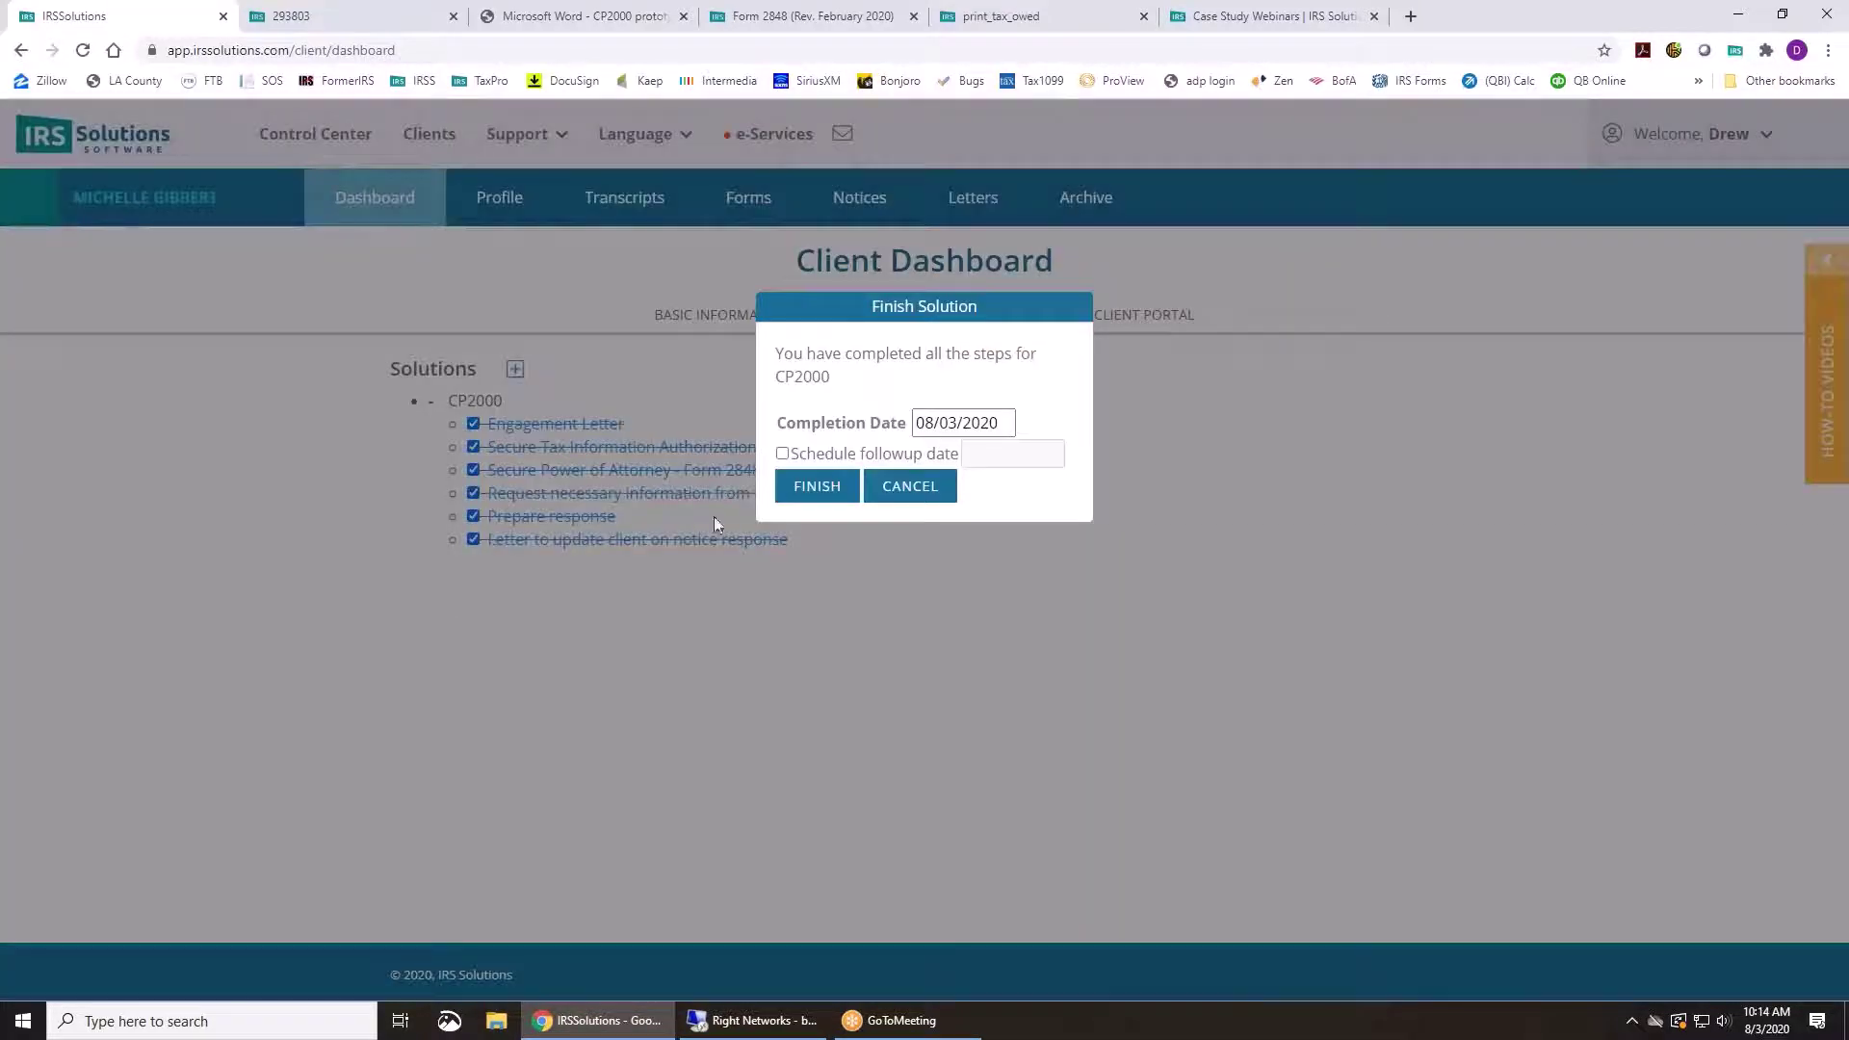
pyautogui.click(922, 496)
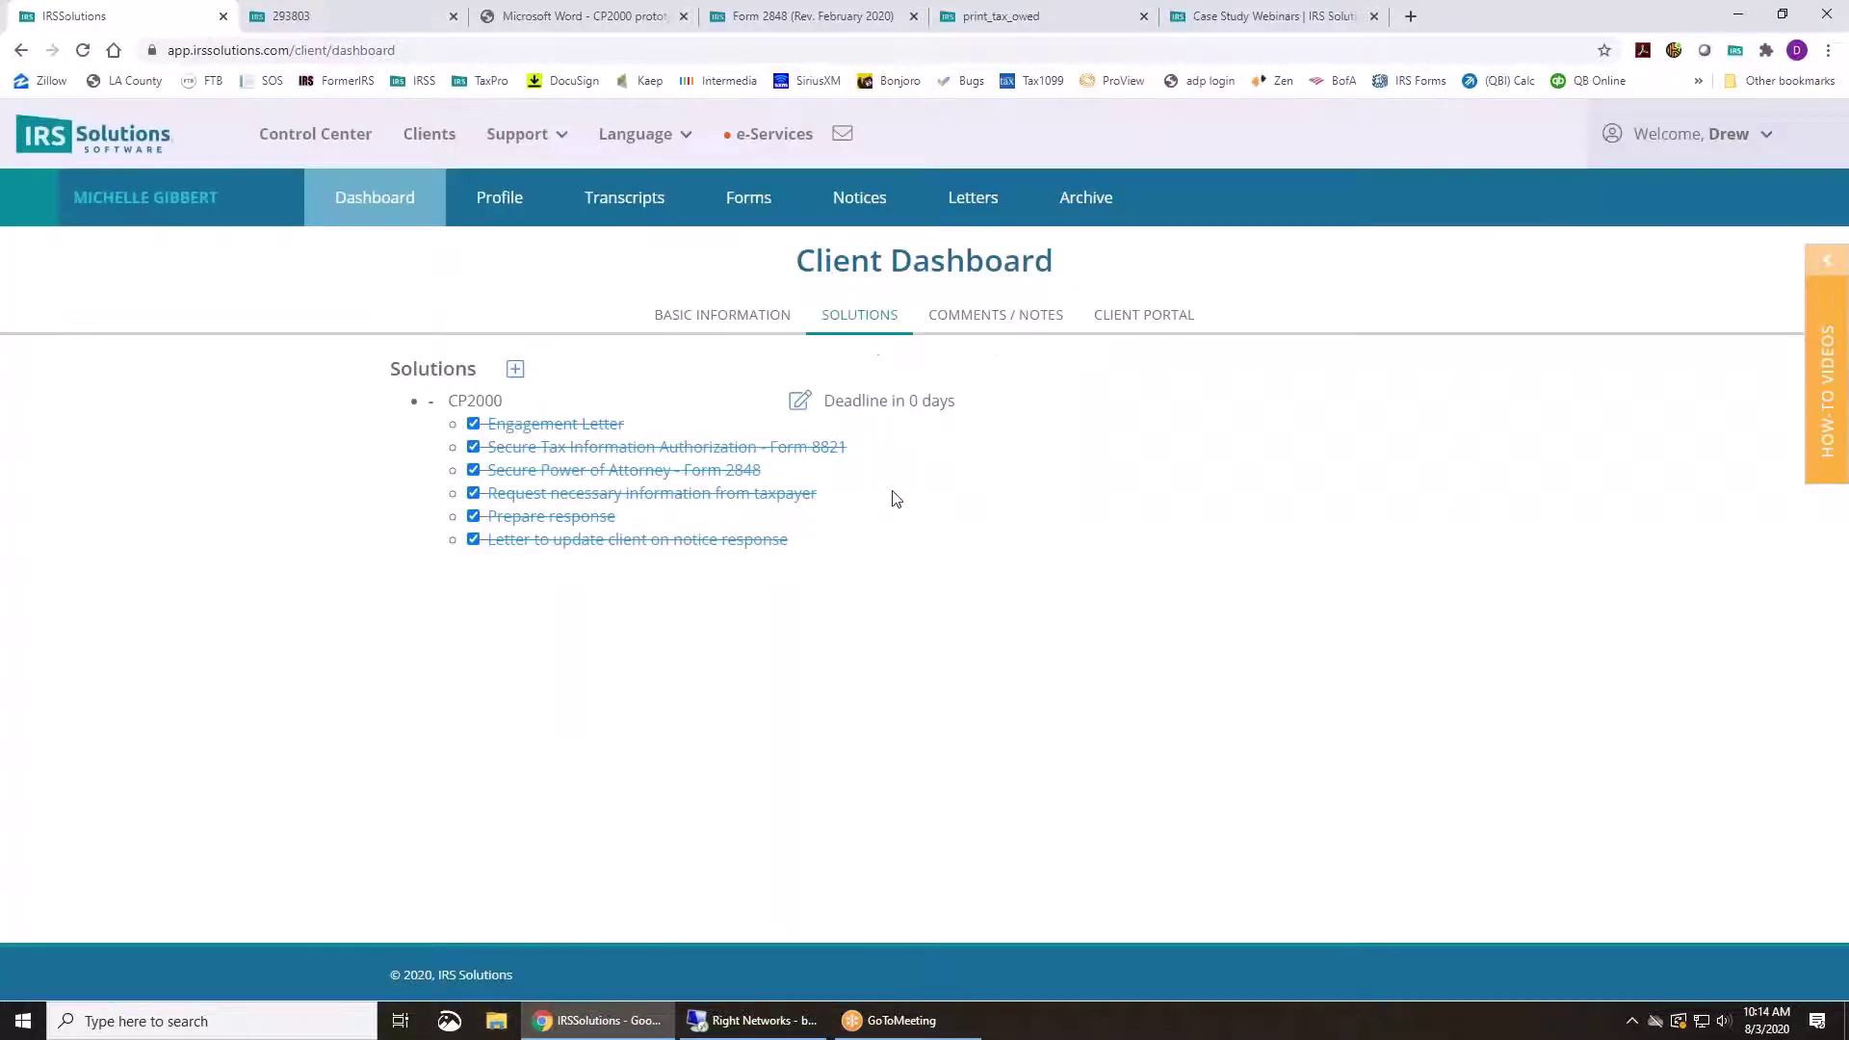
# Open the client's dashboard from the 08/03/2020 CP2000 case in the Control Center
pyautogui.click(332, 144)
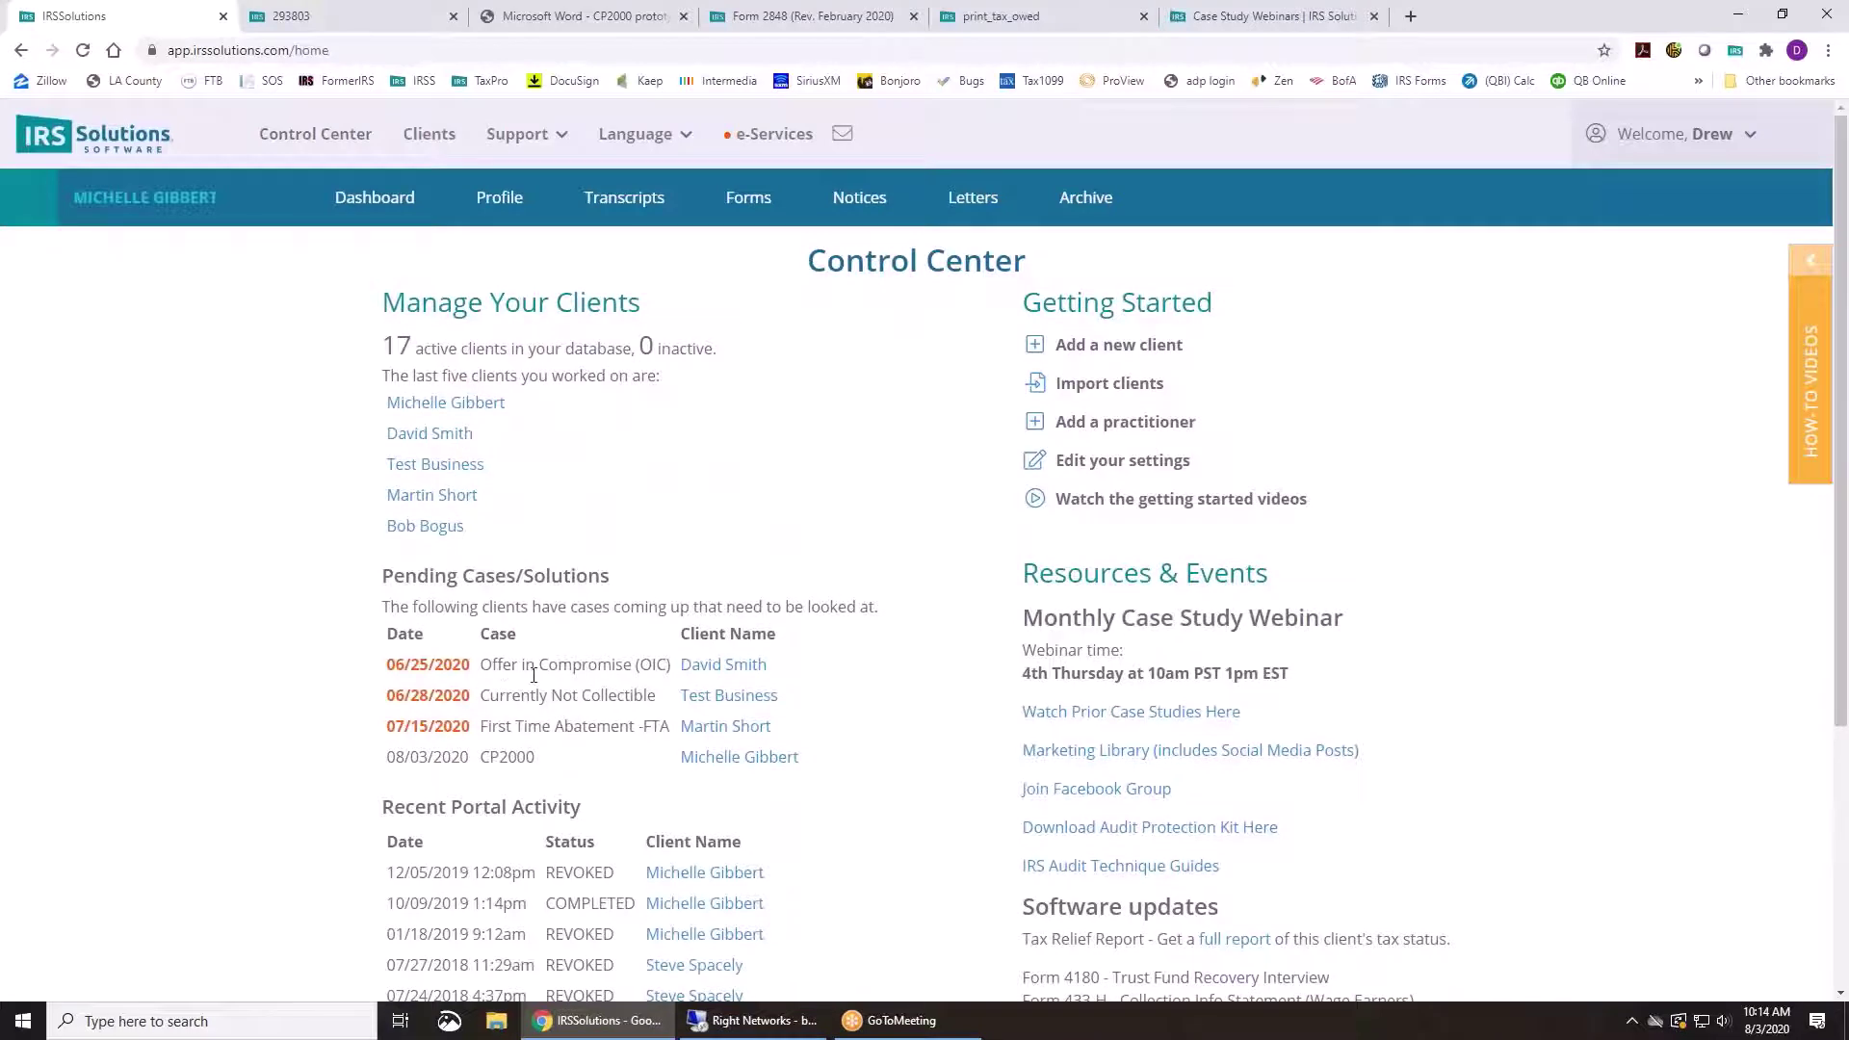
pyautogui.moveTo(392, 759); pyautogui.dragTo(475, 764)
pyautogui.click(749, 763)
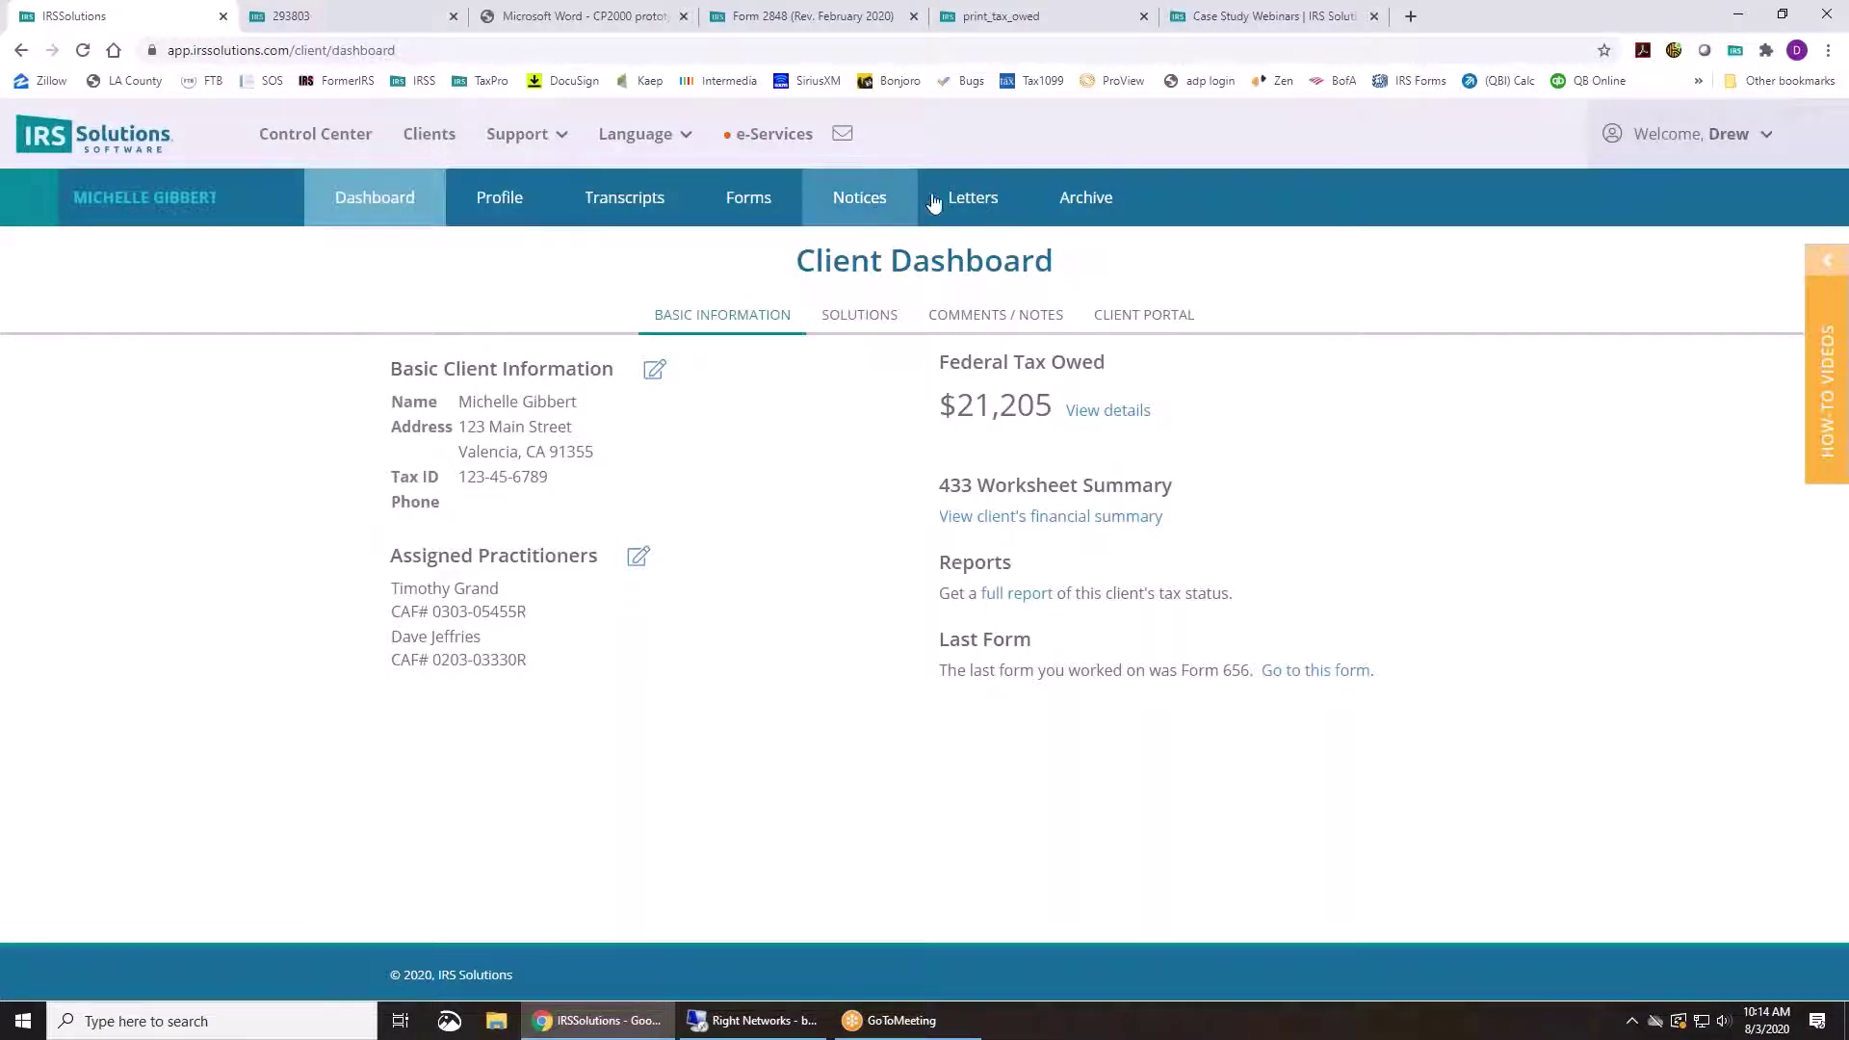
# Show the Letters tab and browse templates from 1099-C through notice-response update letters
pyautogui.click(995, 210)
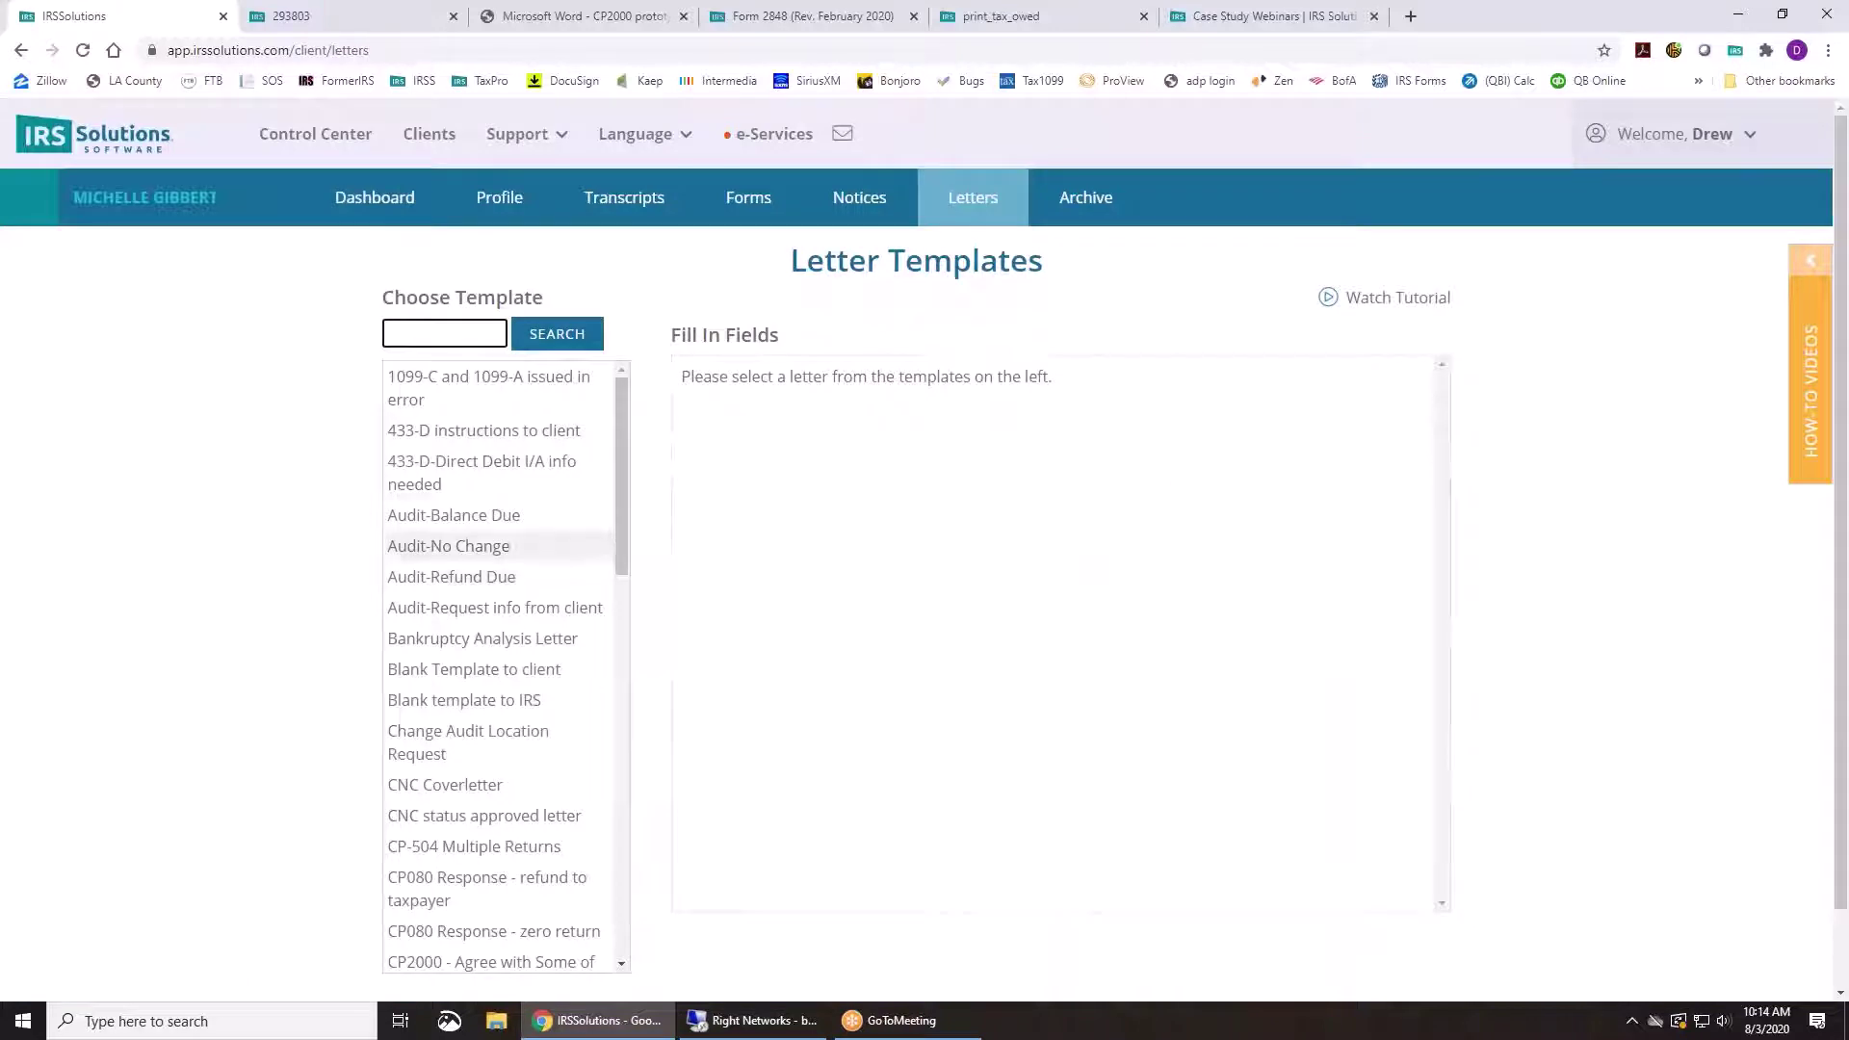
pyautogui.scroll(-7, 484, 474)
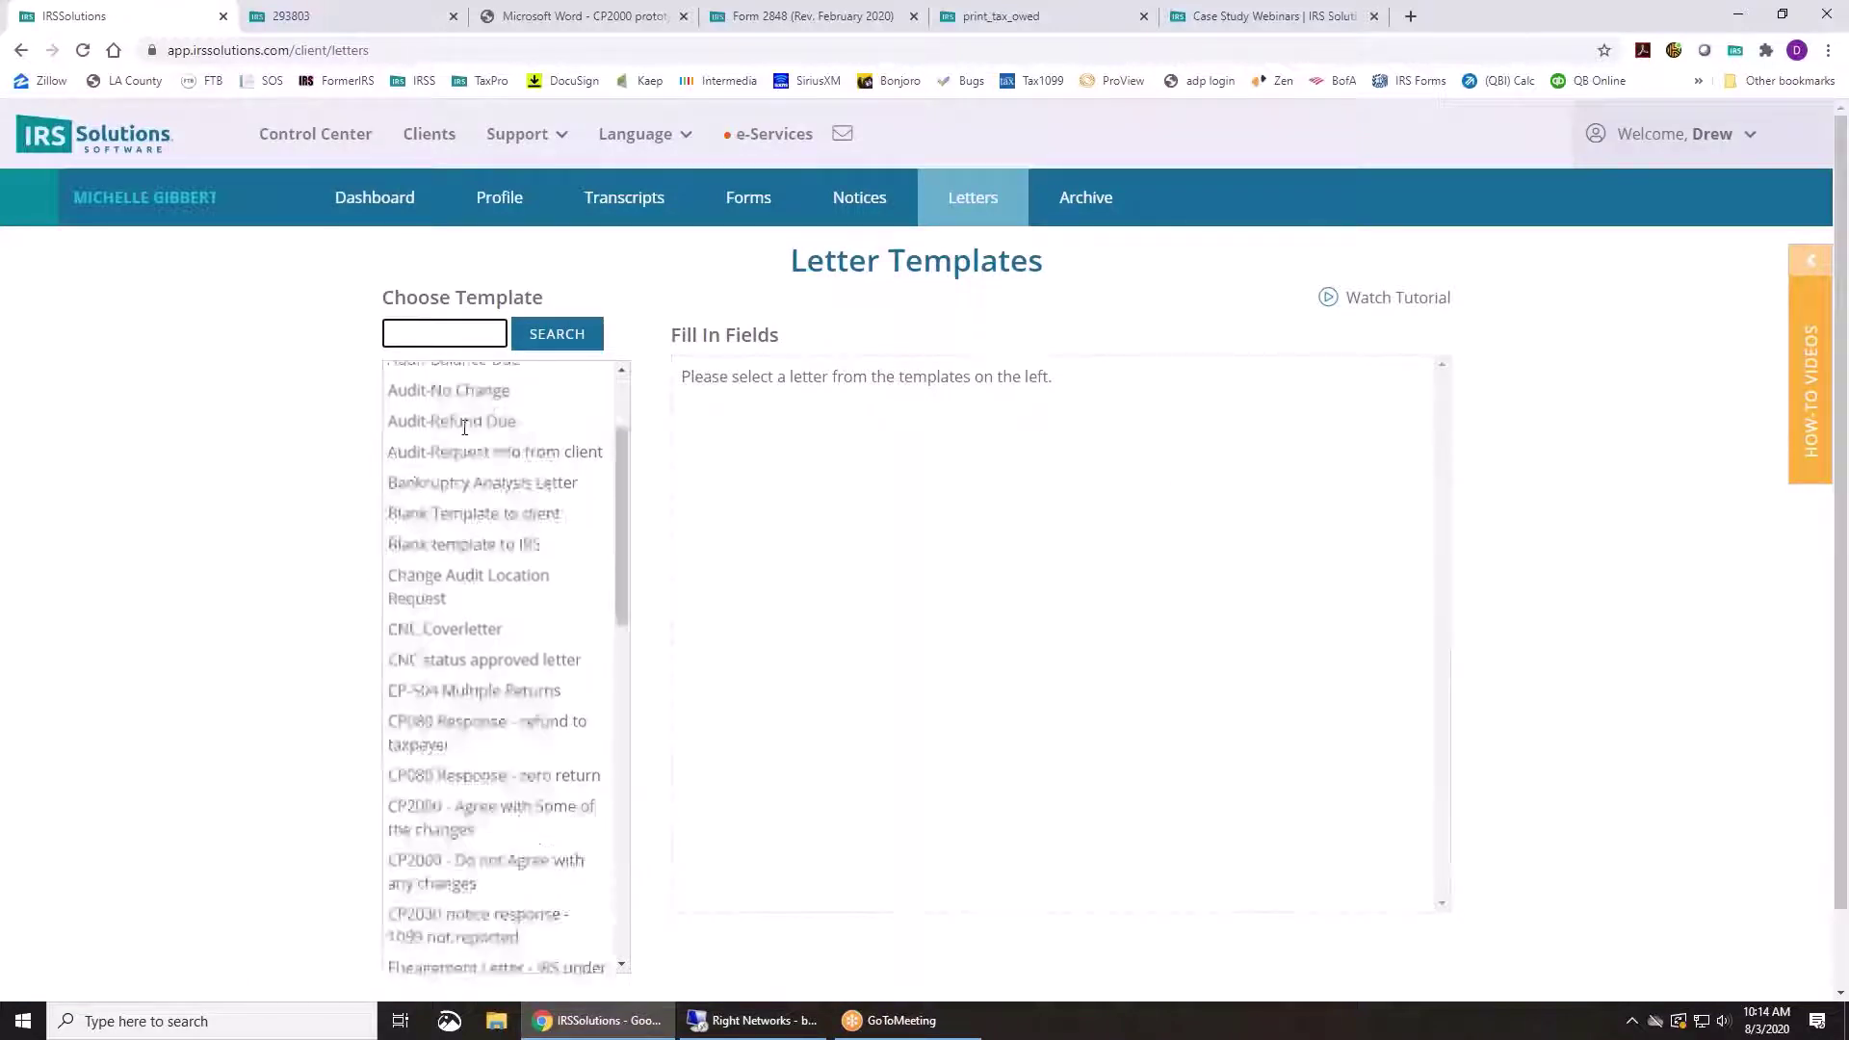
pyautogui.scroll(-10, 484, 477)
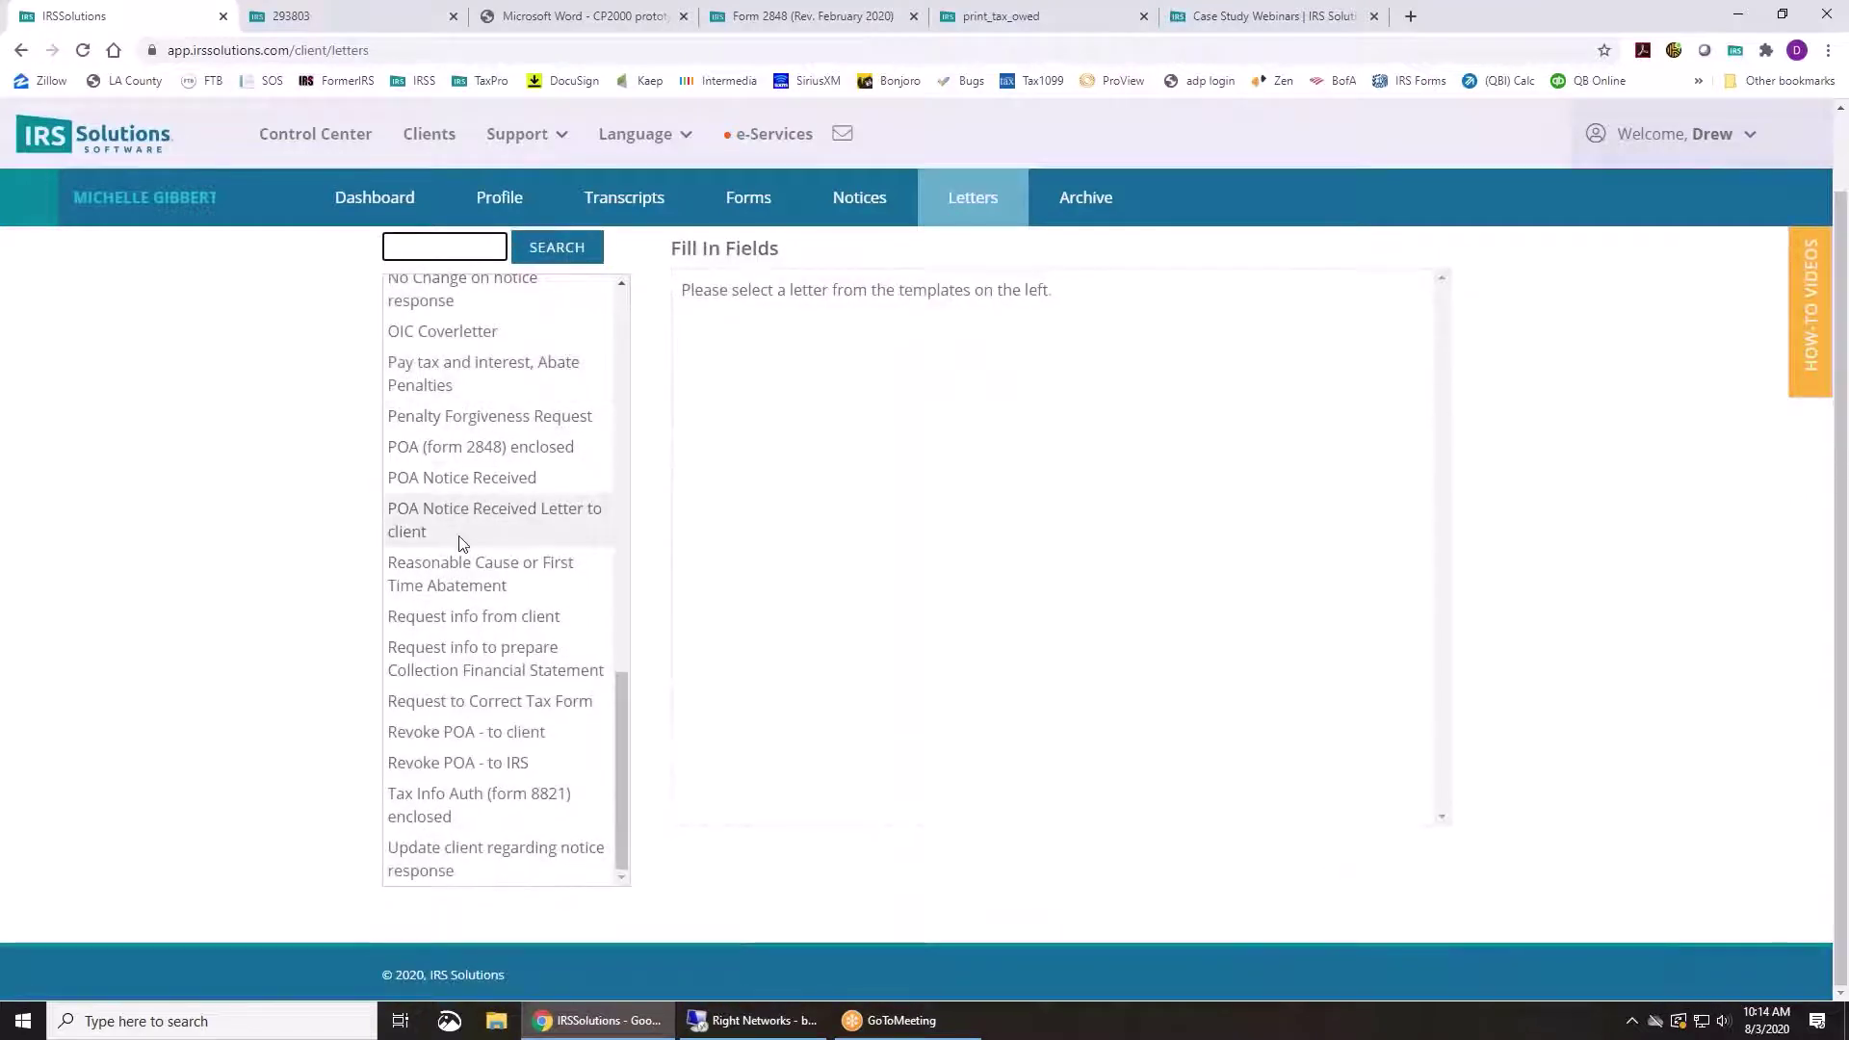
pyautogui.scroll(15, 471, 539)
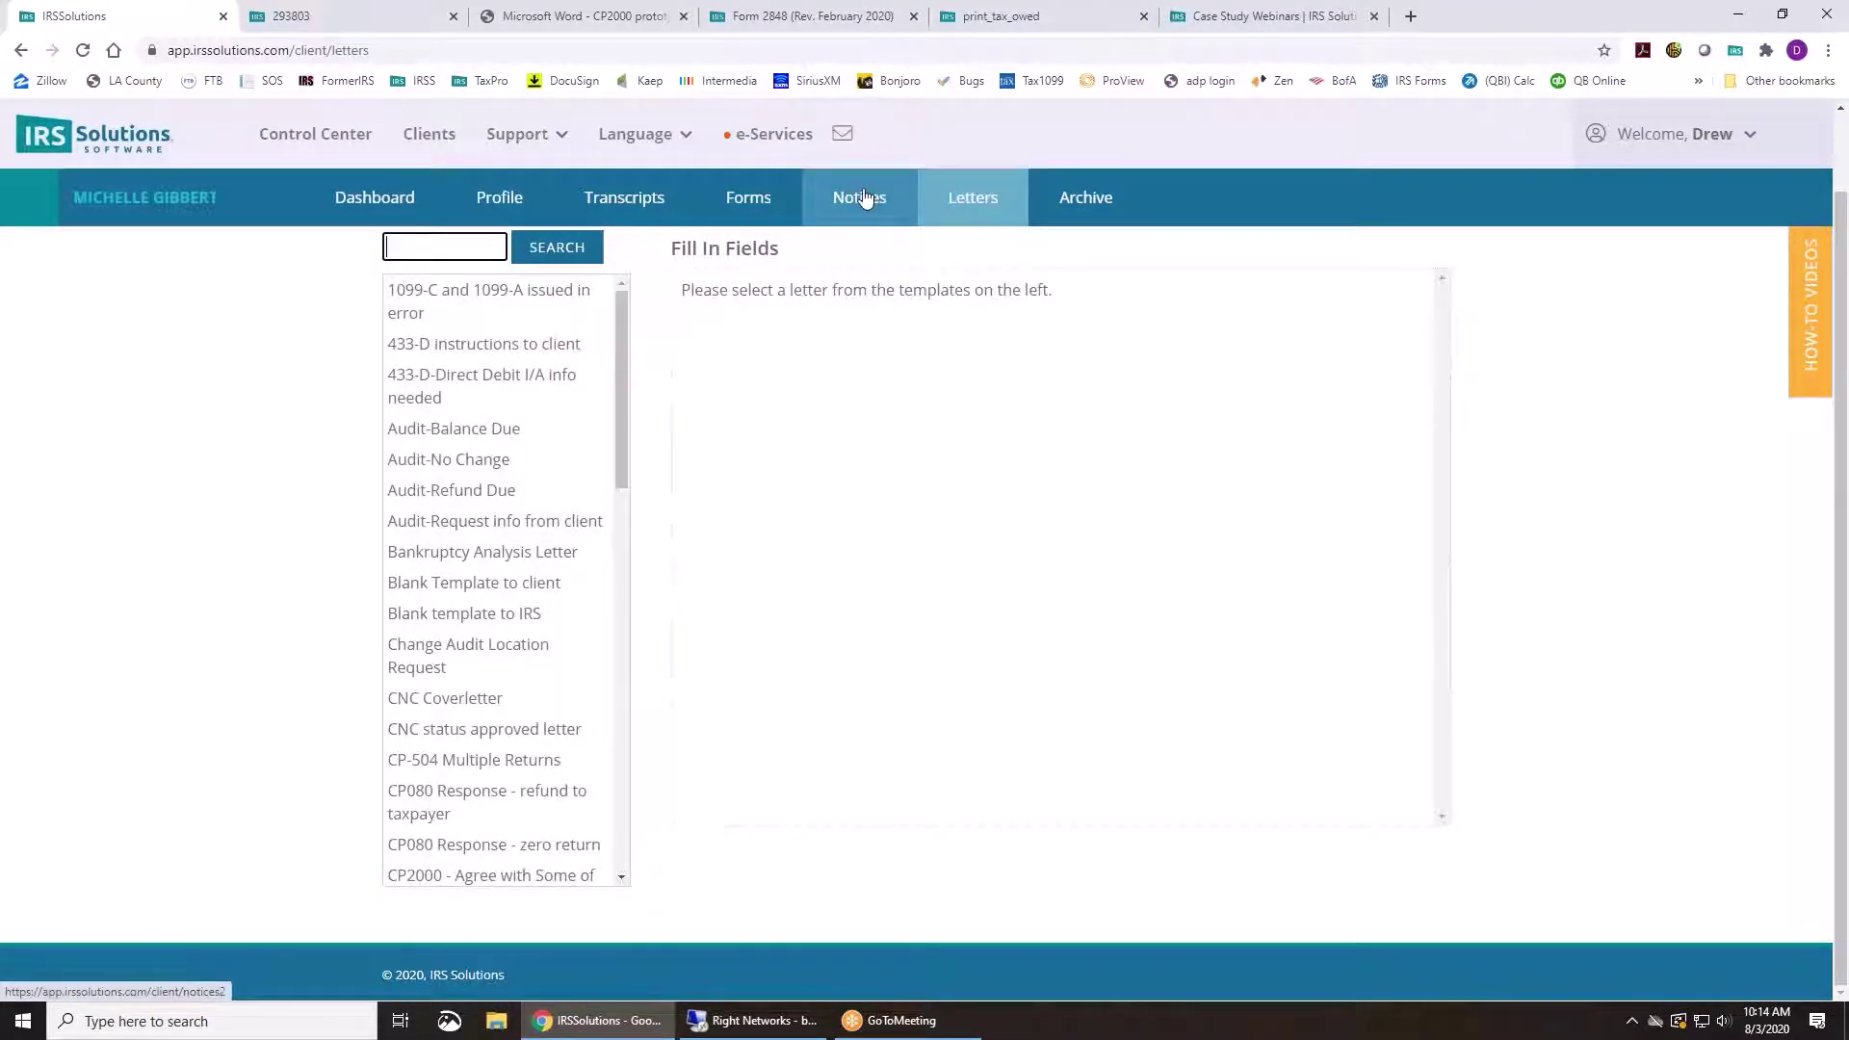
# Run the full report from the Dashboard with Check all (Full Report) selected
pyautogui.click(376, 204)
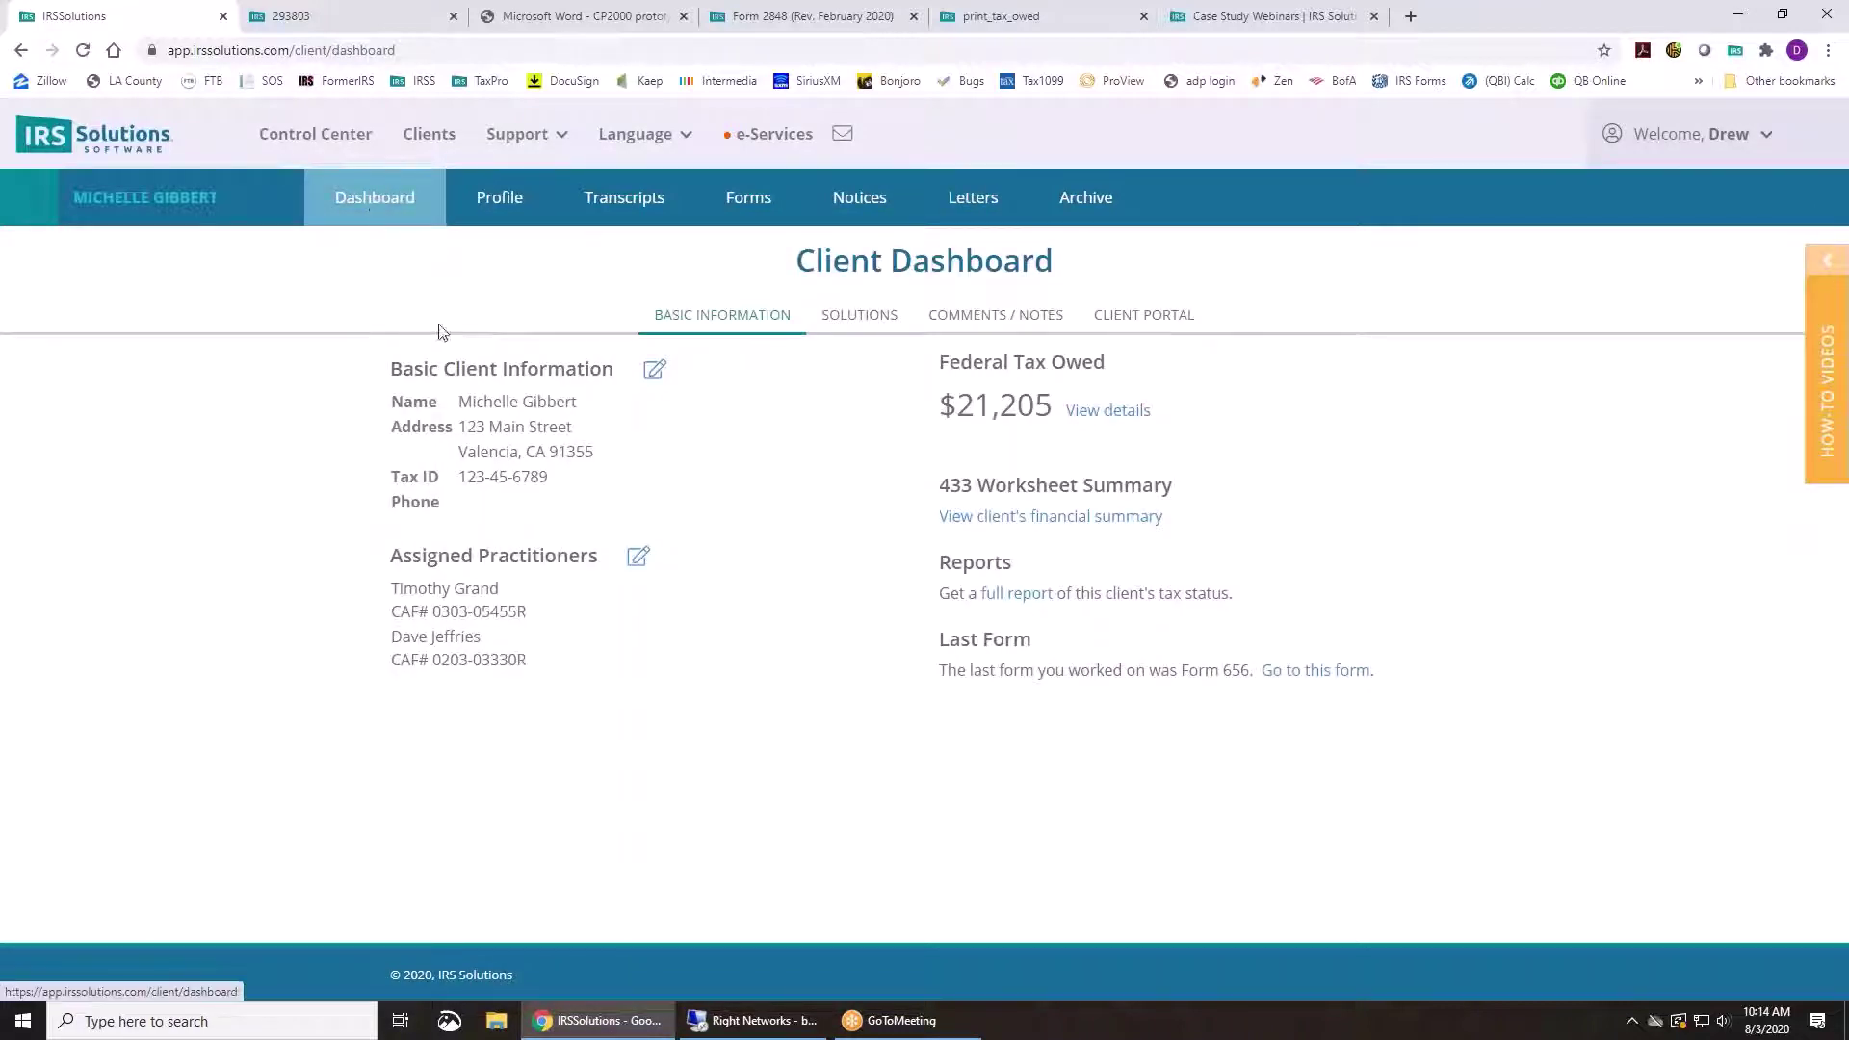
pyautogui.click(1026, 599)
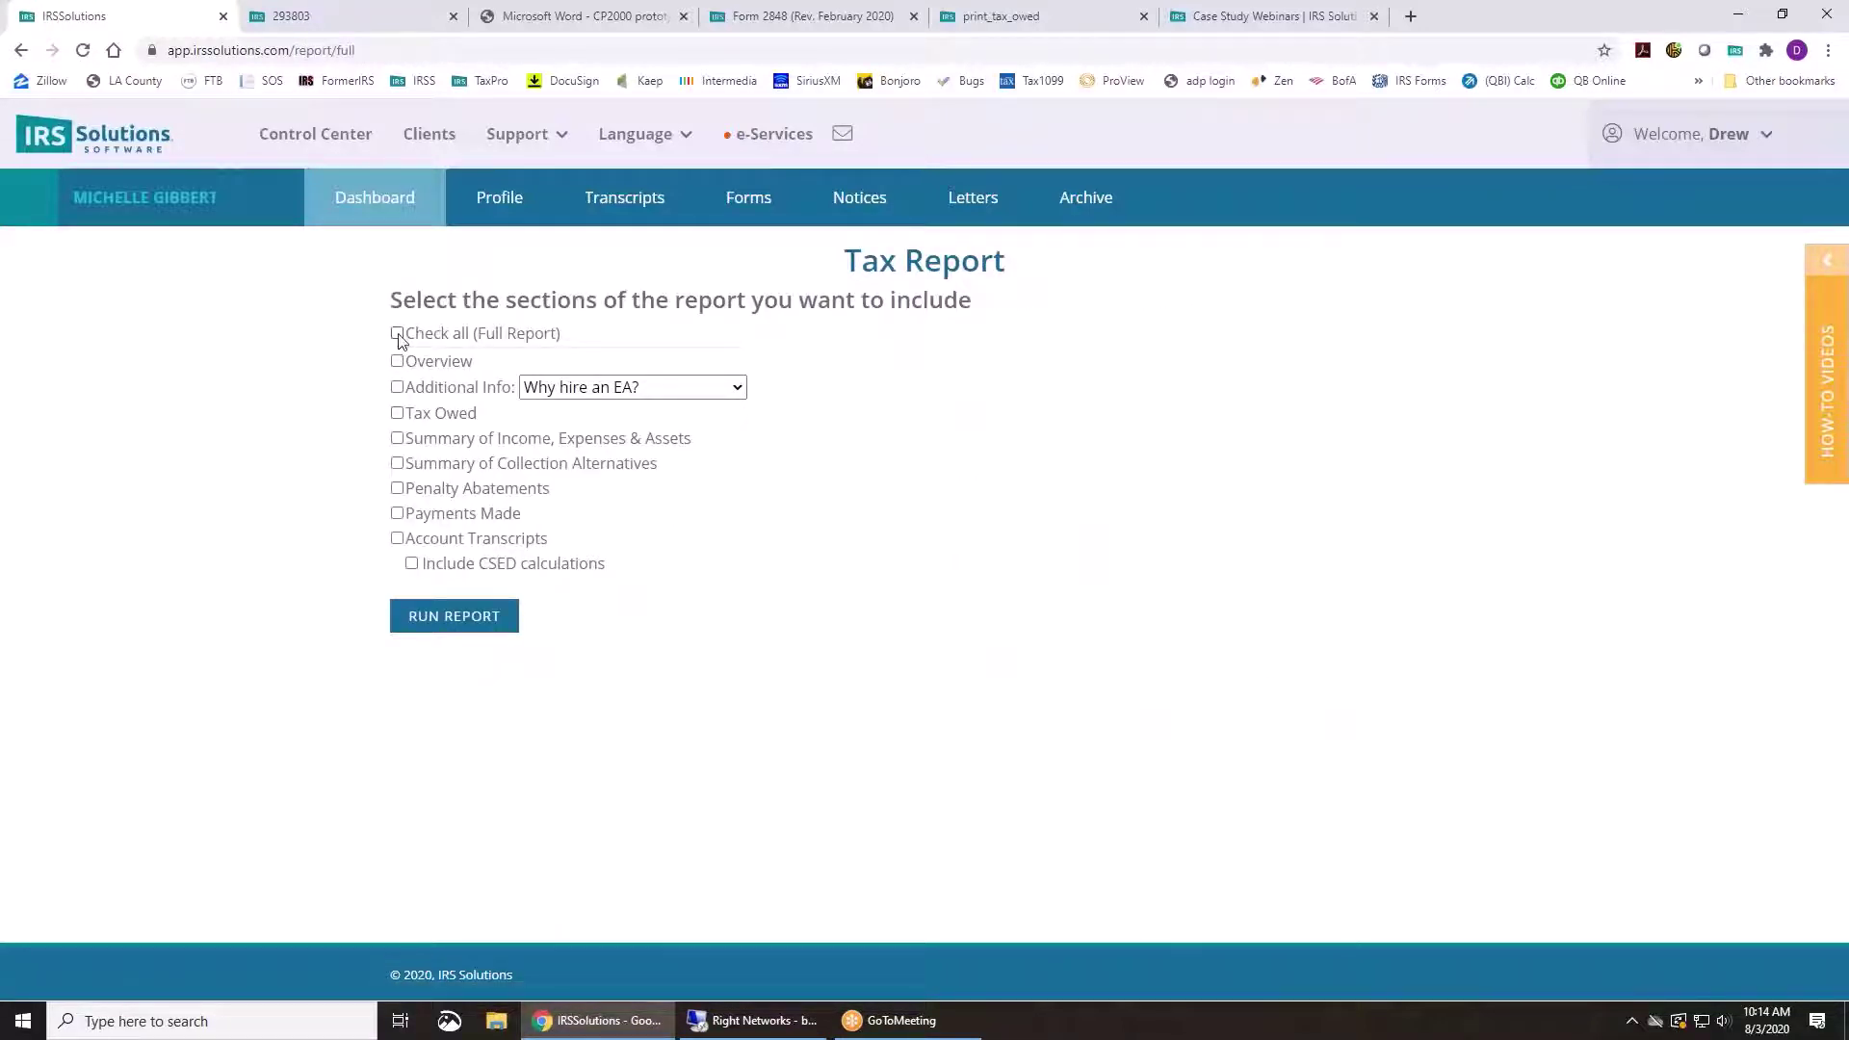
pyautogui.click(397, 333)
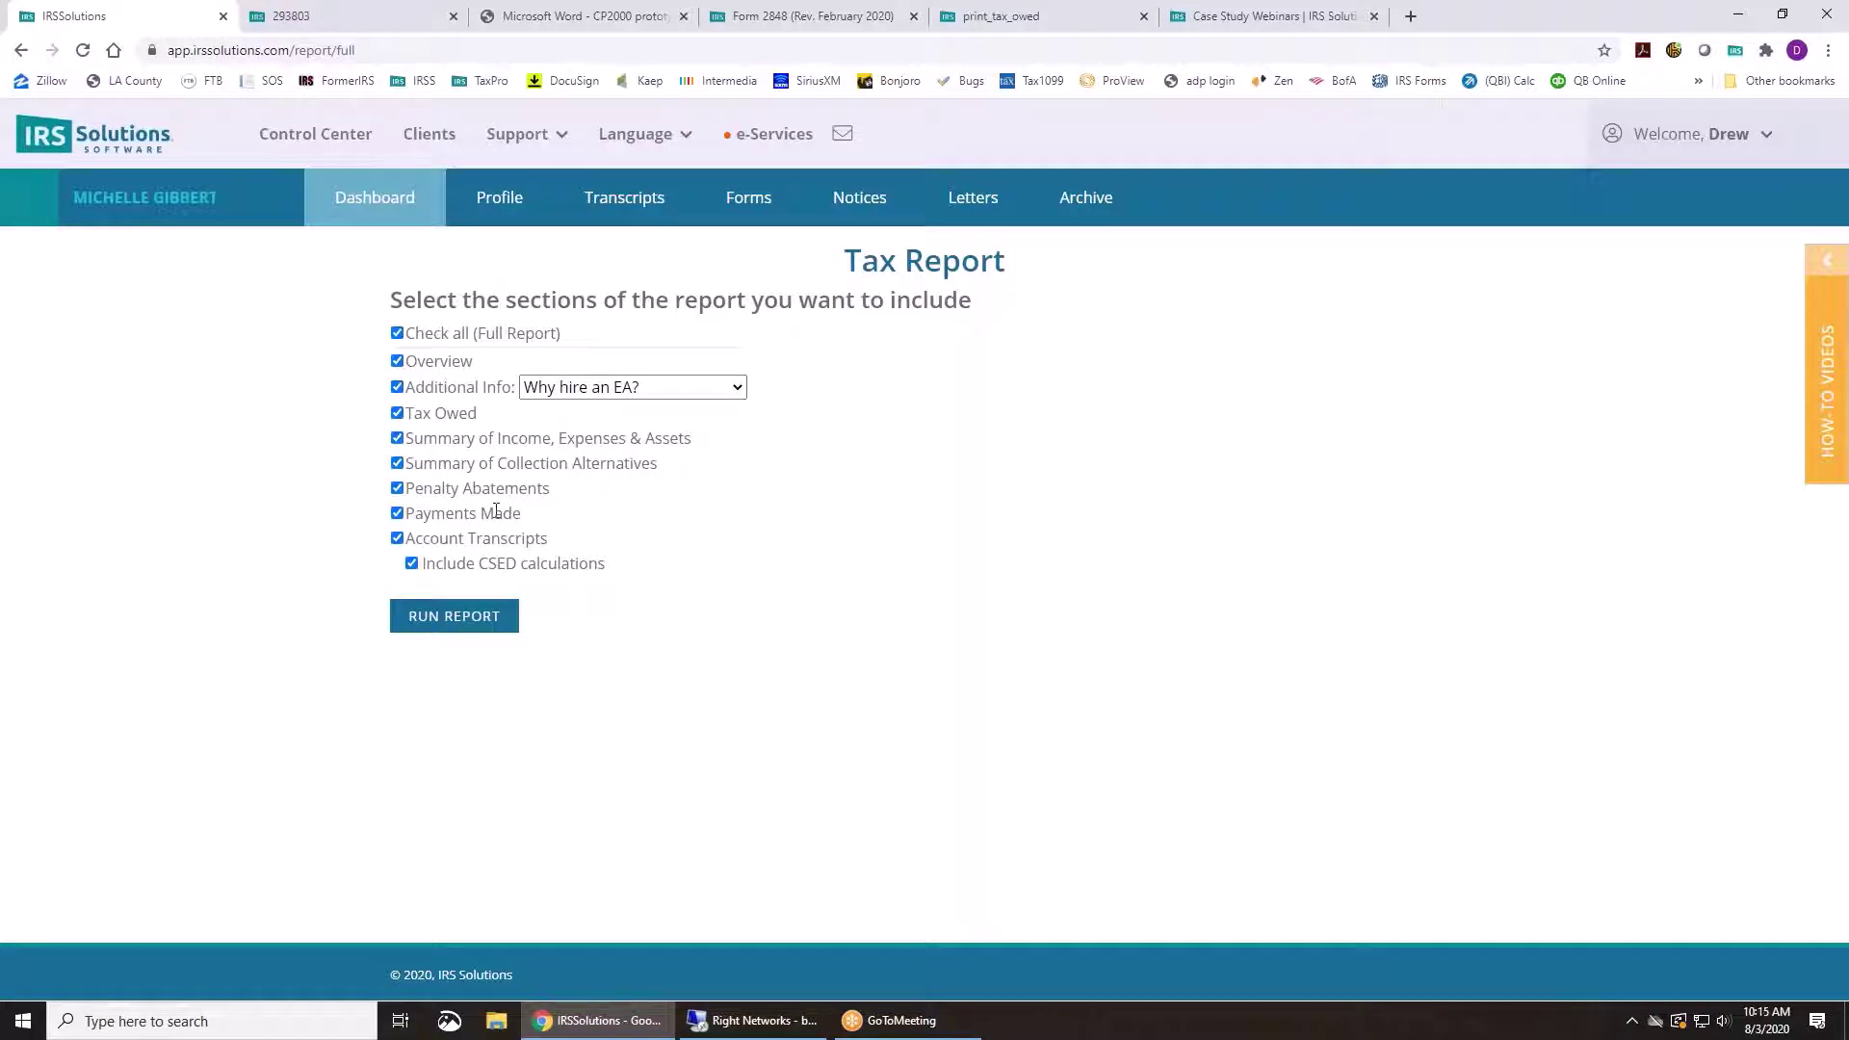
pyautogui.click(462, 616)
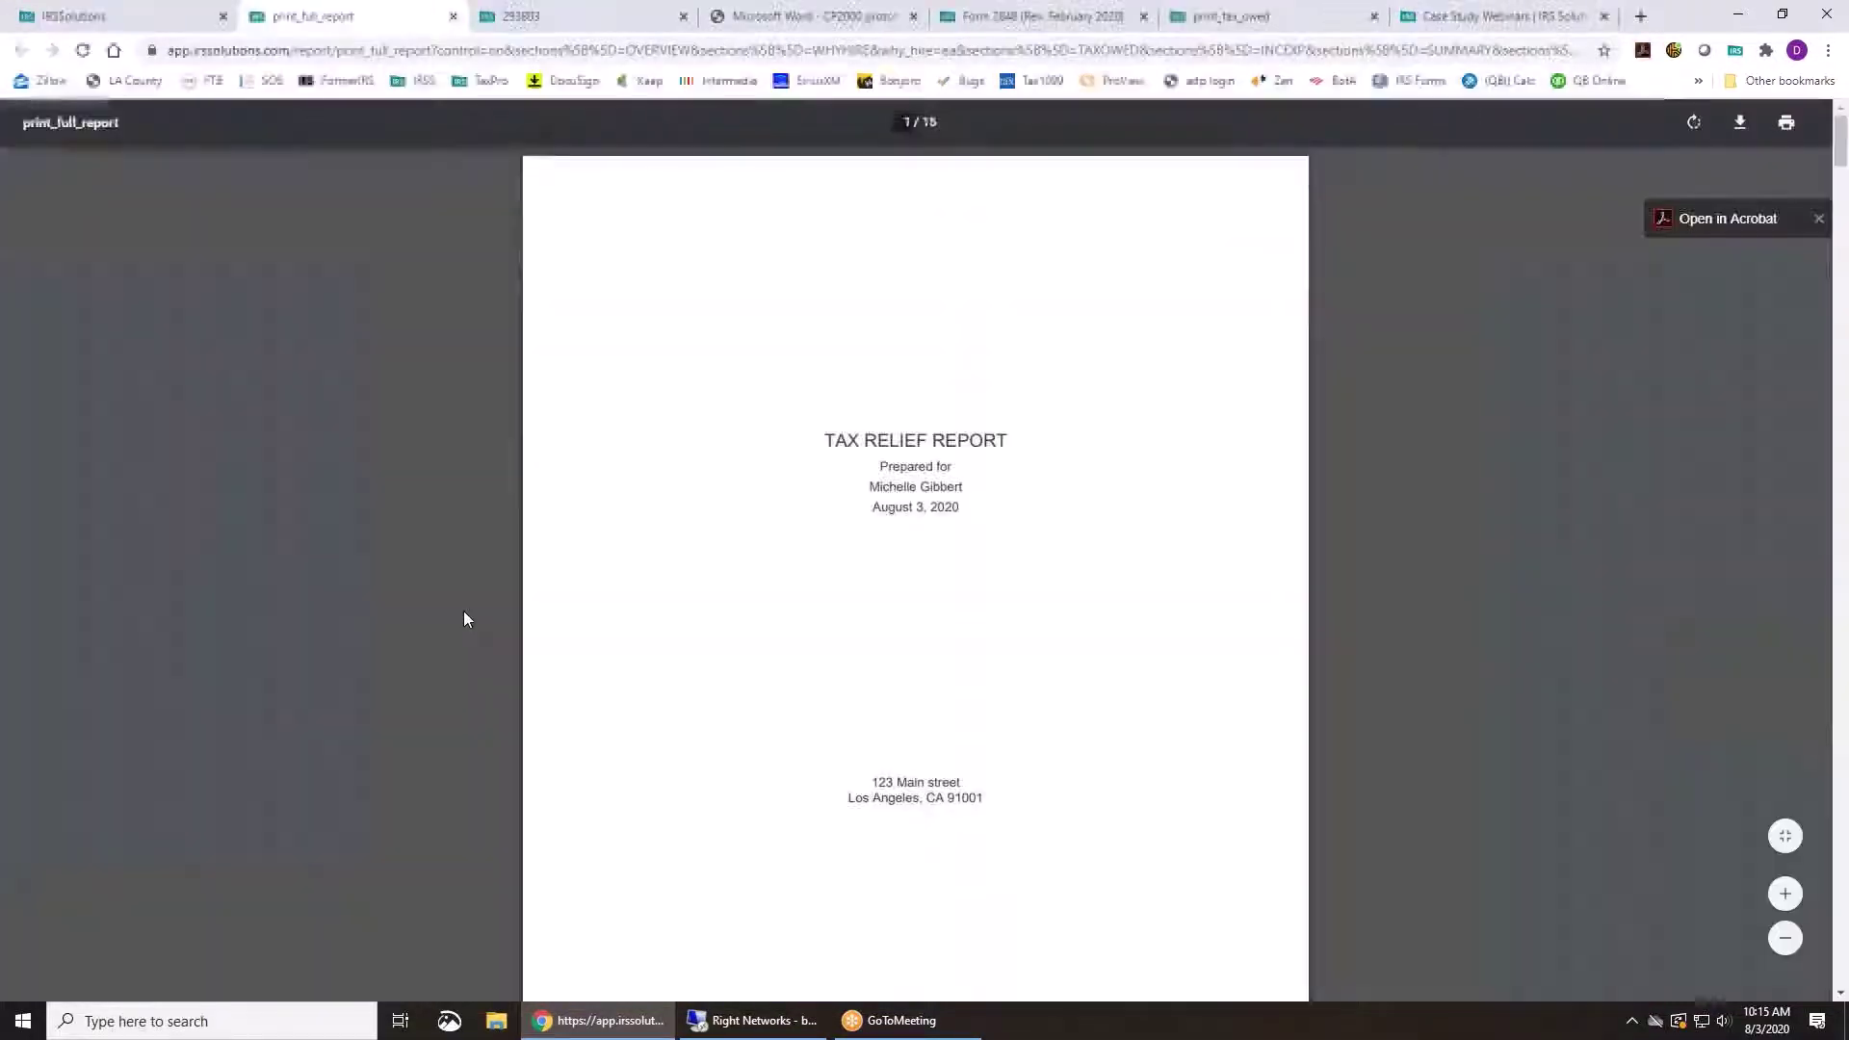
# Scroll through the 15-page Tax Relief Report PDF from Tax Owed to Payments Made
pyautogui.scroll(-7, 827, 636)
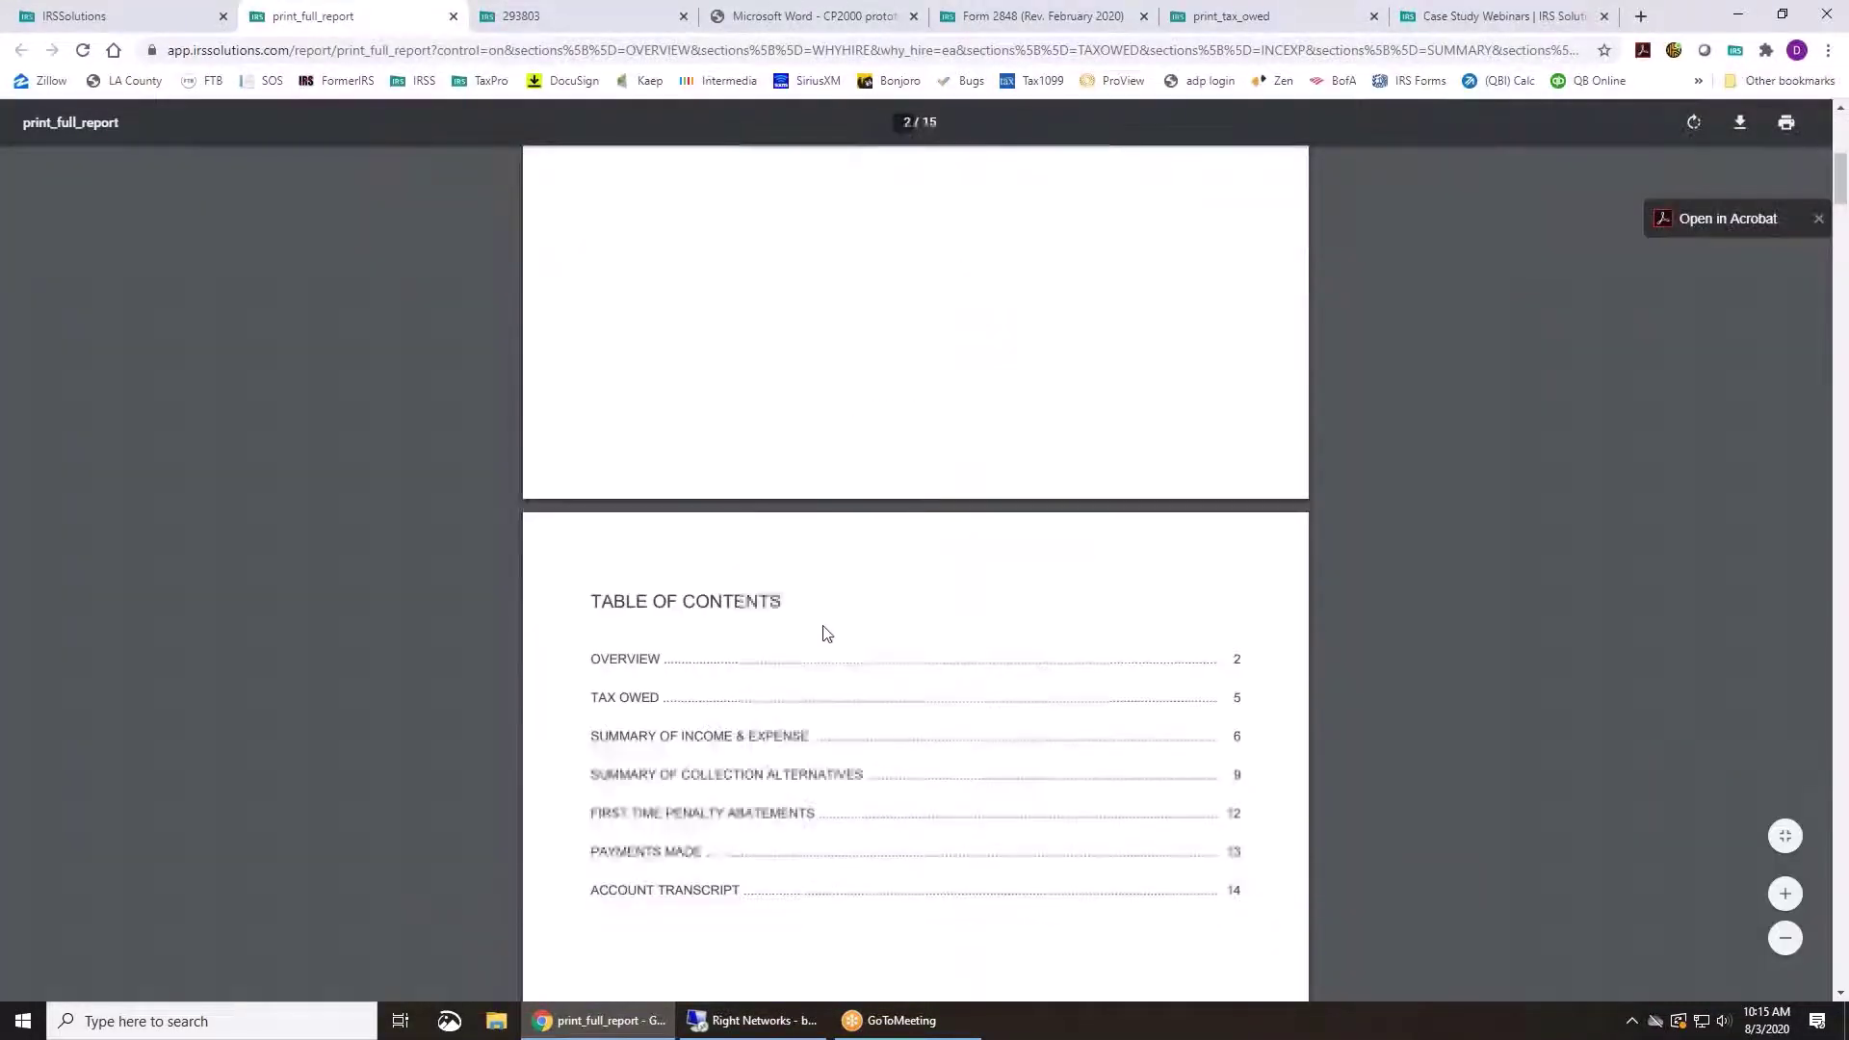
pyautogui.scroll(-10, 826, 634)
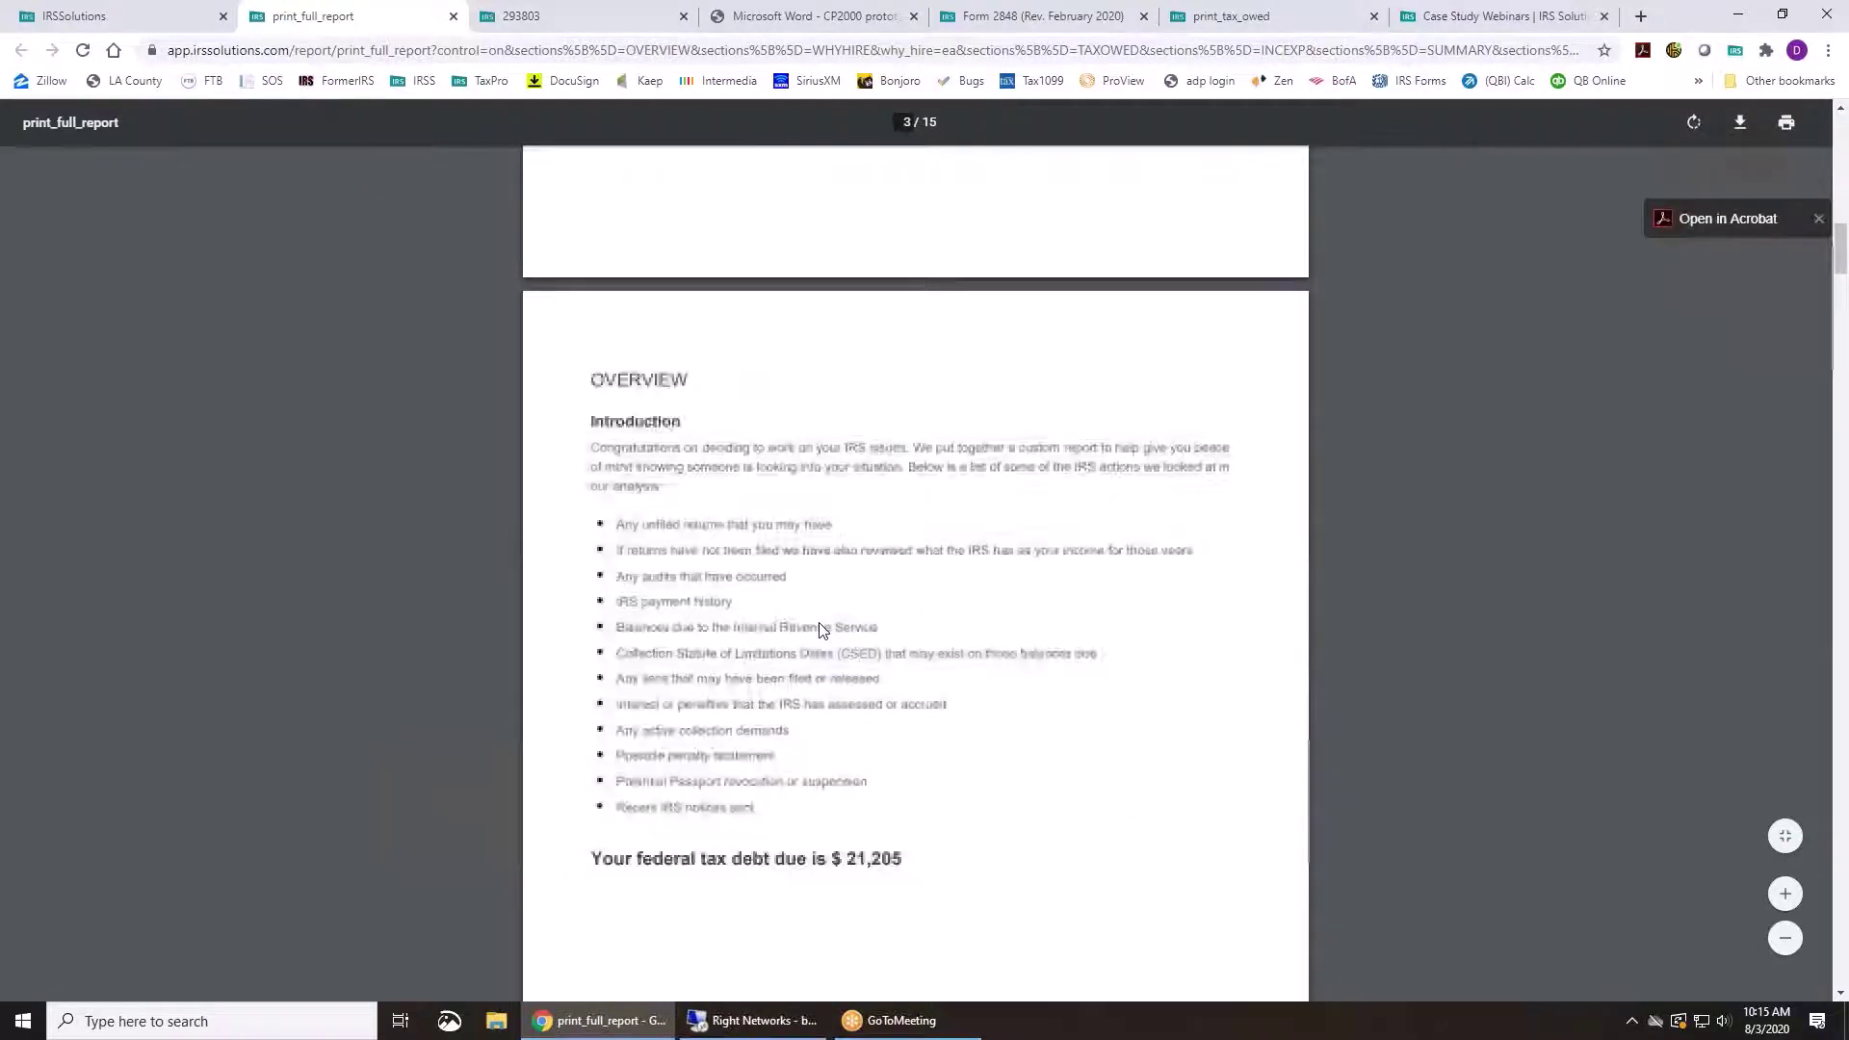
pyautogui.scroll(-3, 822, 630)
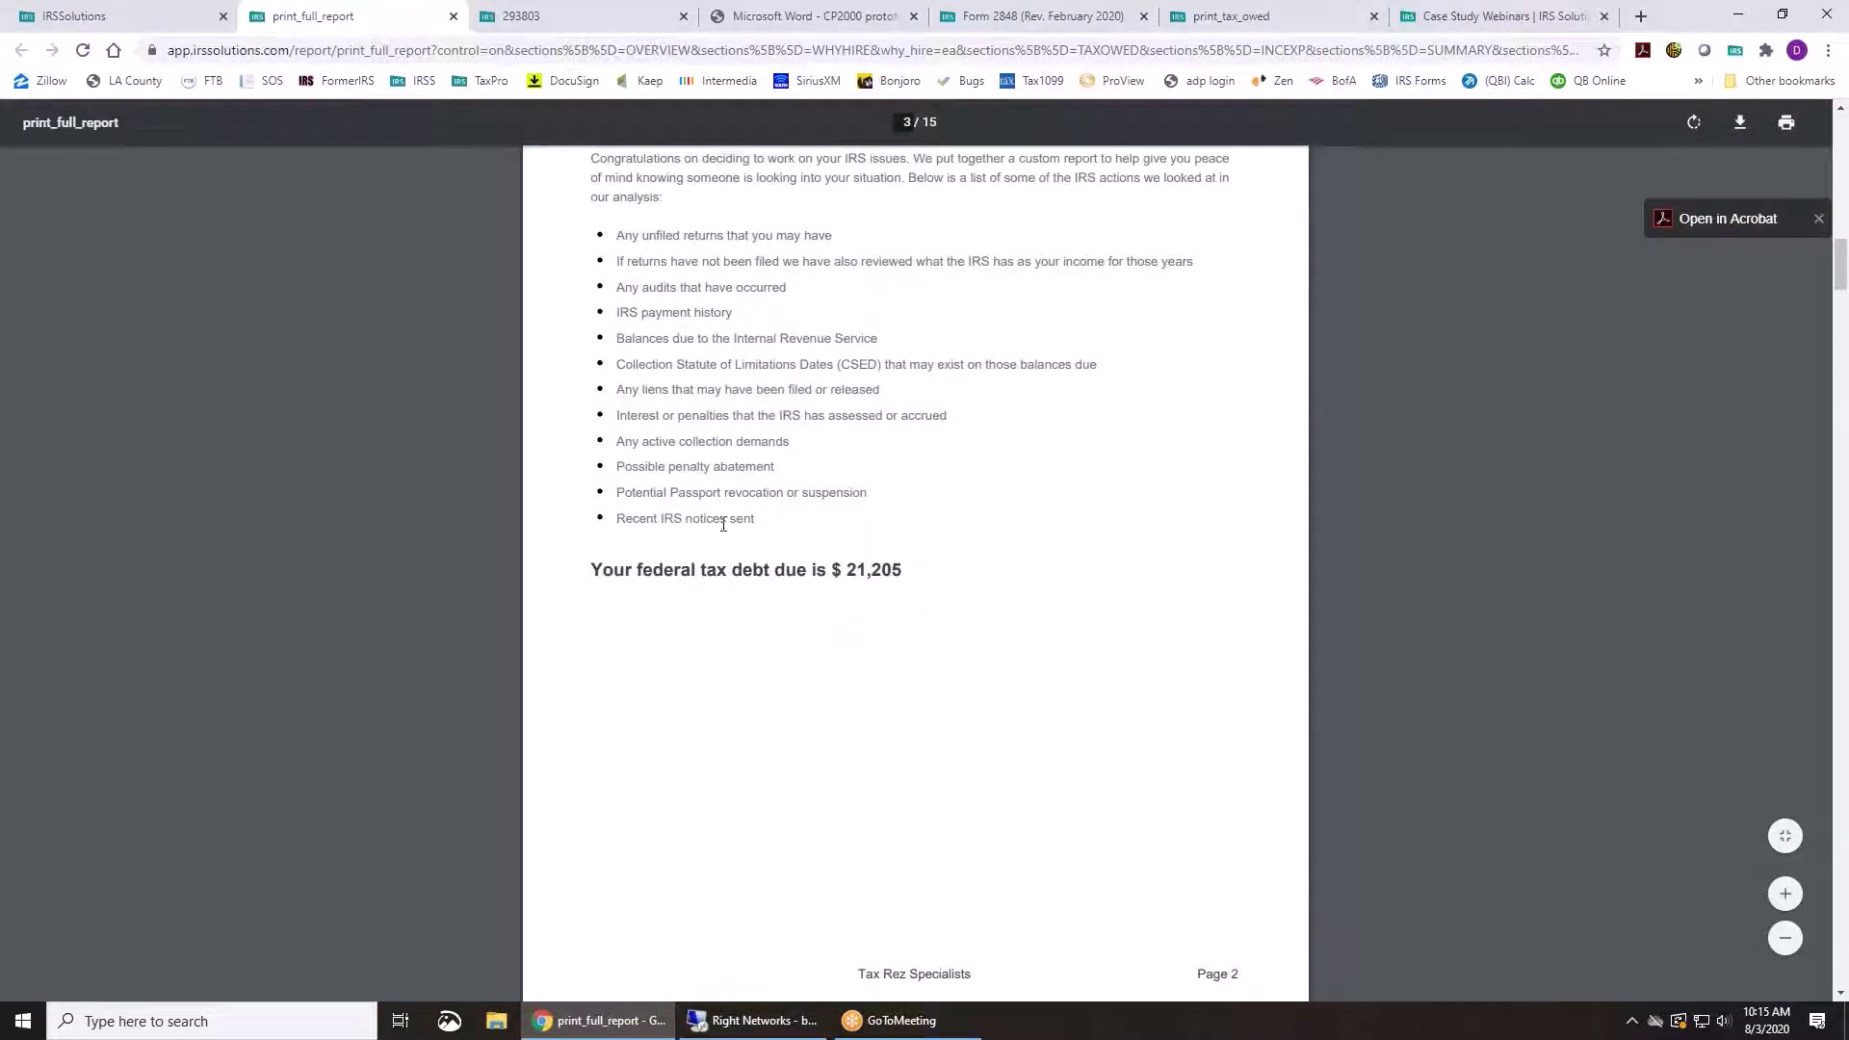
pyautogui.scroll(-1, 693, 480)
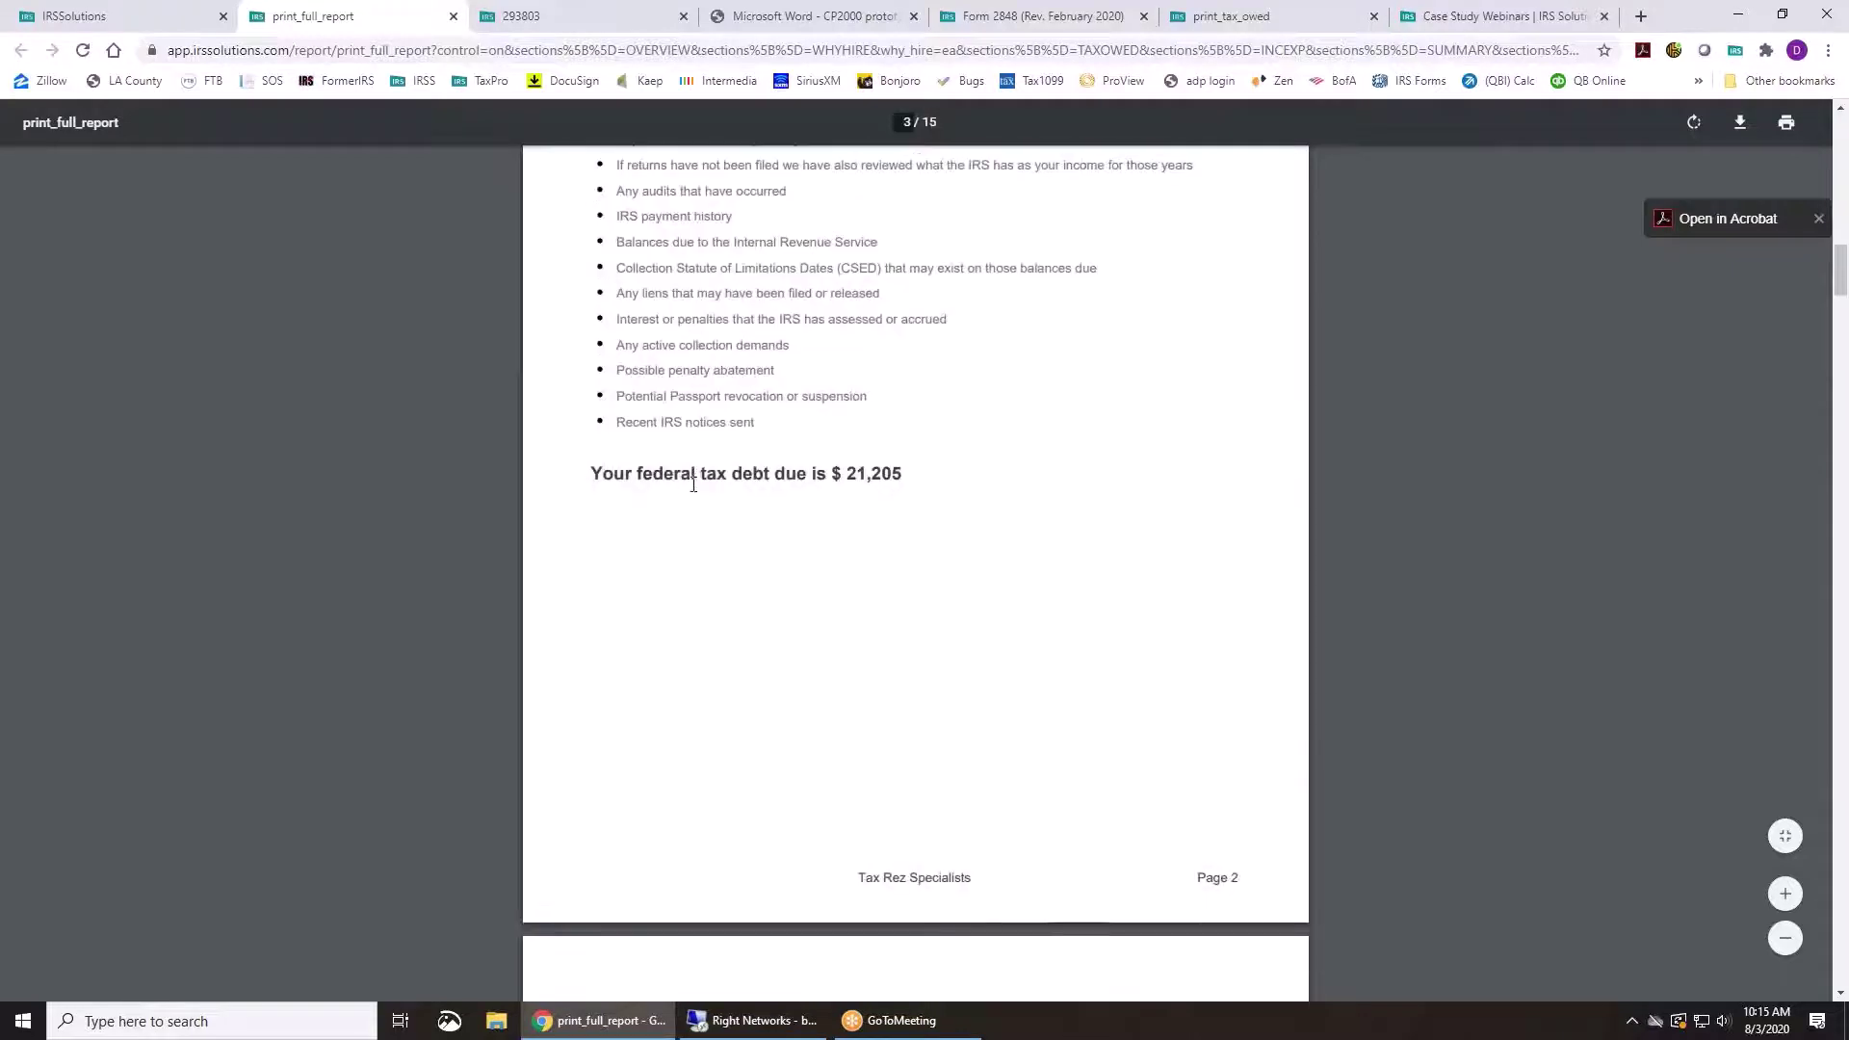
pyautogui.scroll(-3, 836, 534)
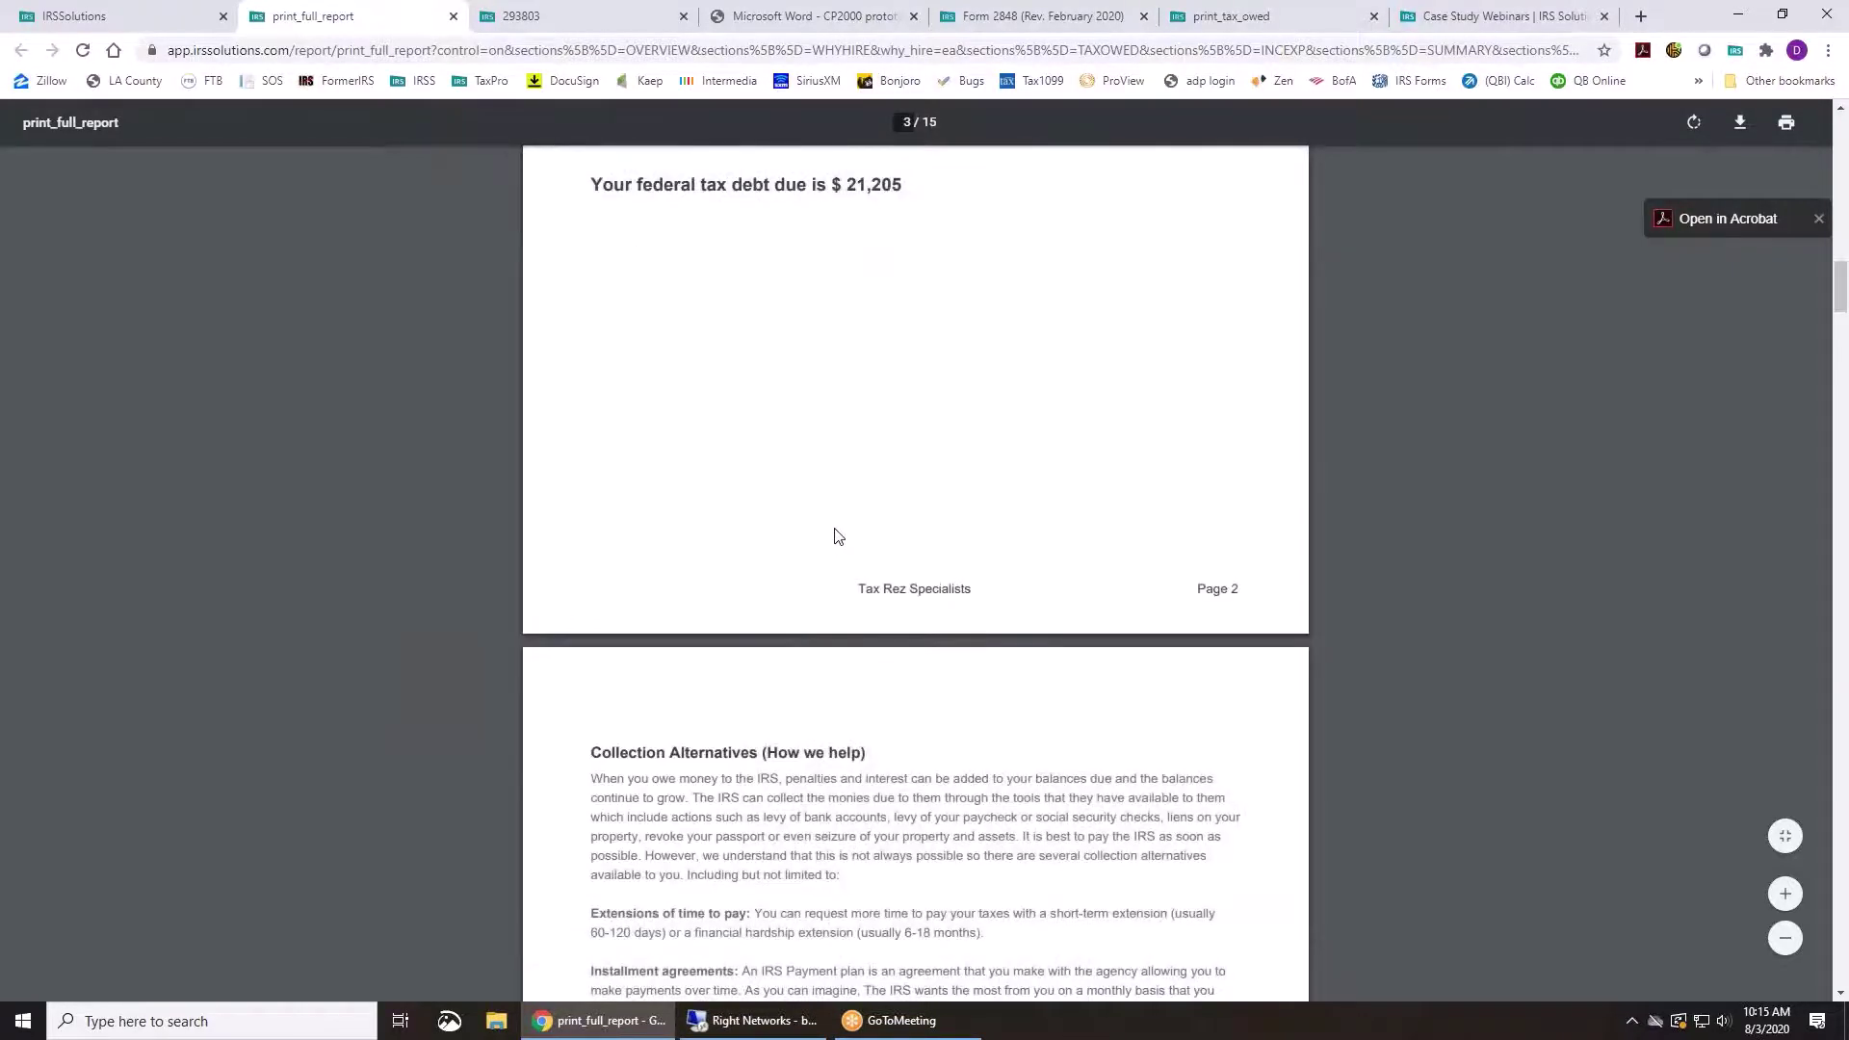
pyautogui.scroll(-6, 834, 531)
pyautogui.scroll(-3, 833, 529)
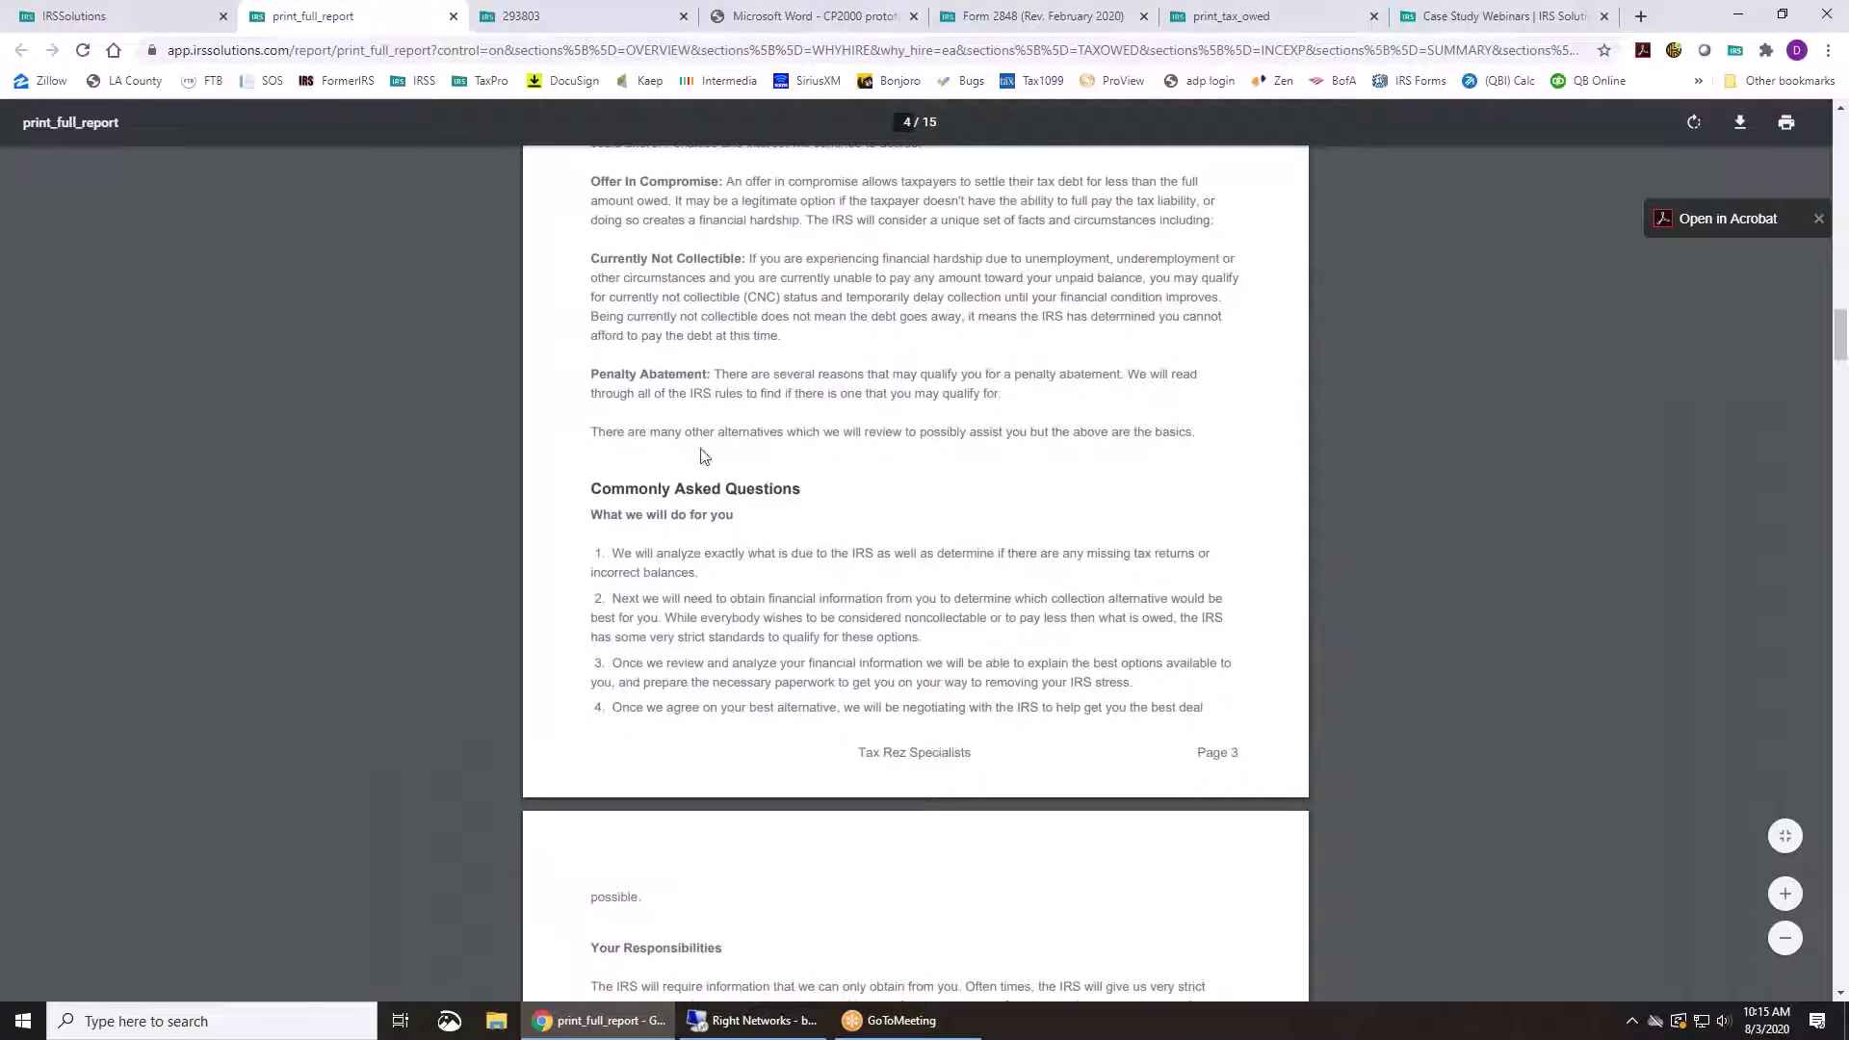
pyautogui.scroll(-1, 730, 611)
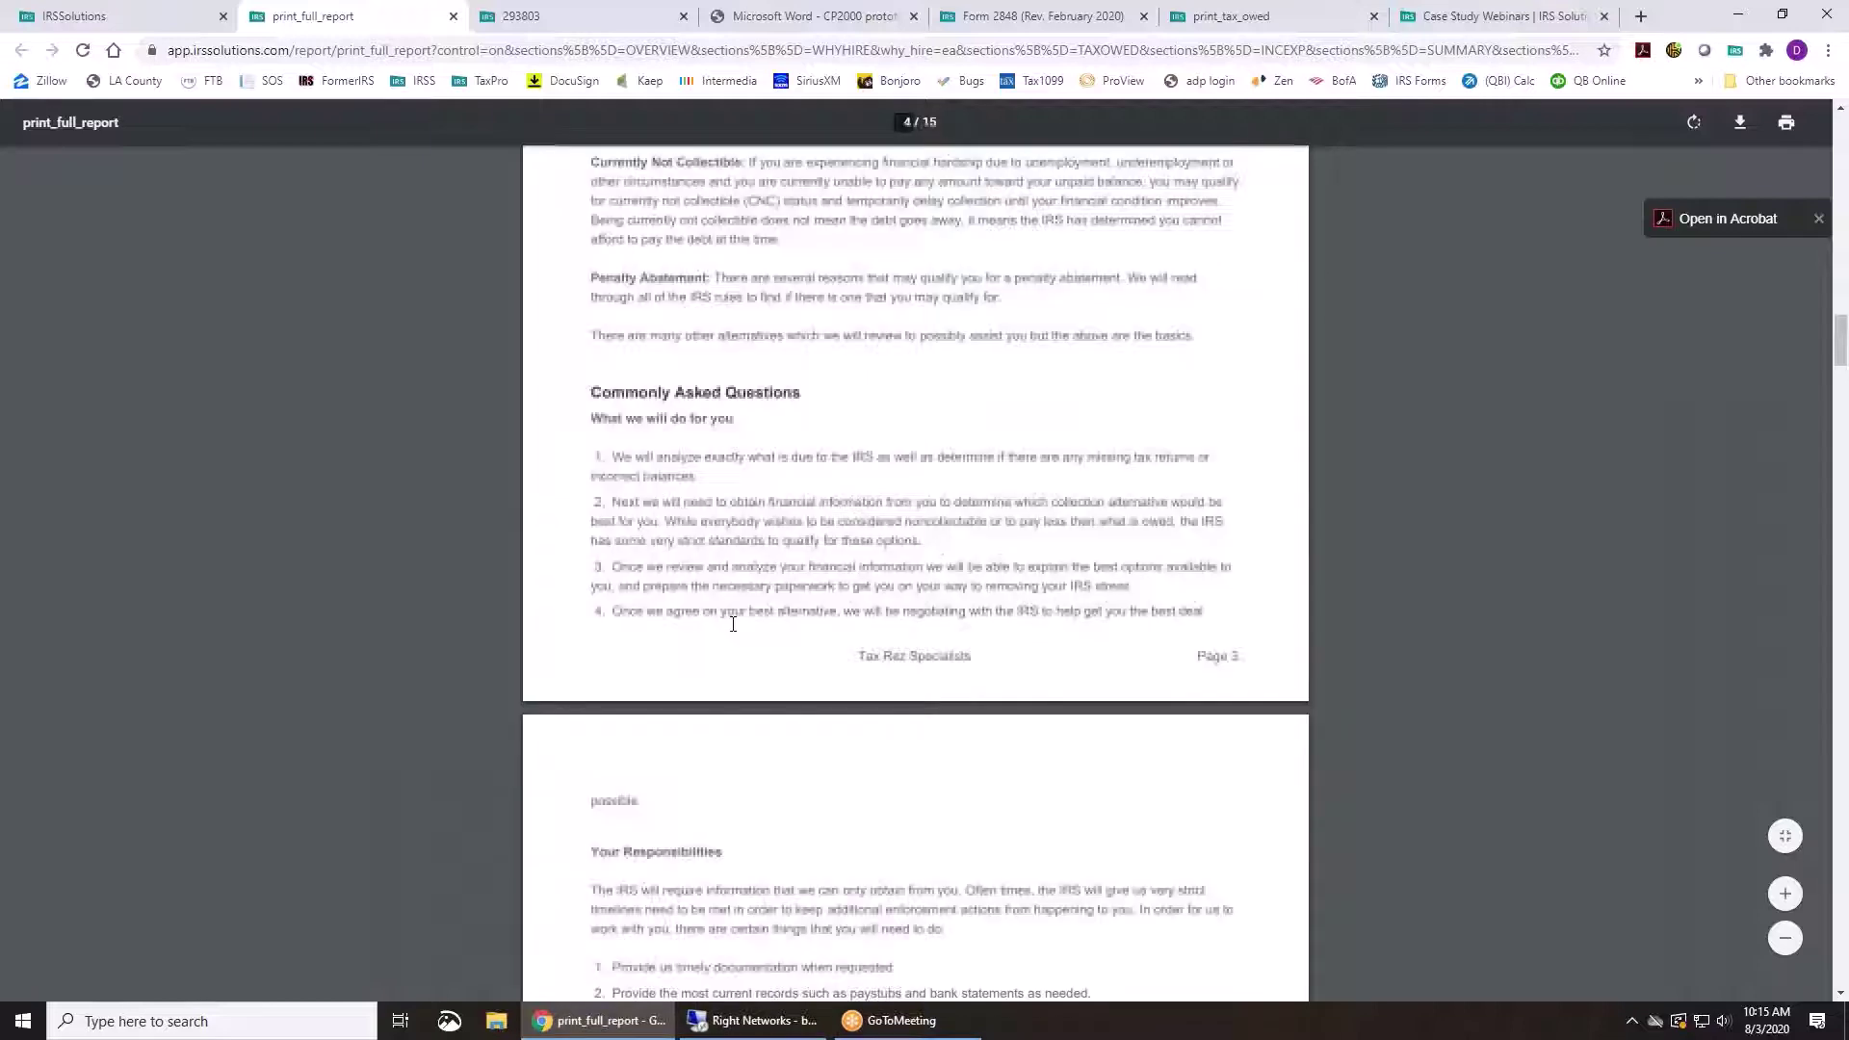
pyautogui.scroll(-7, 735, 624)
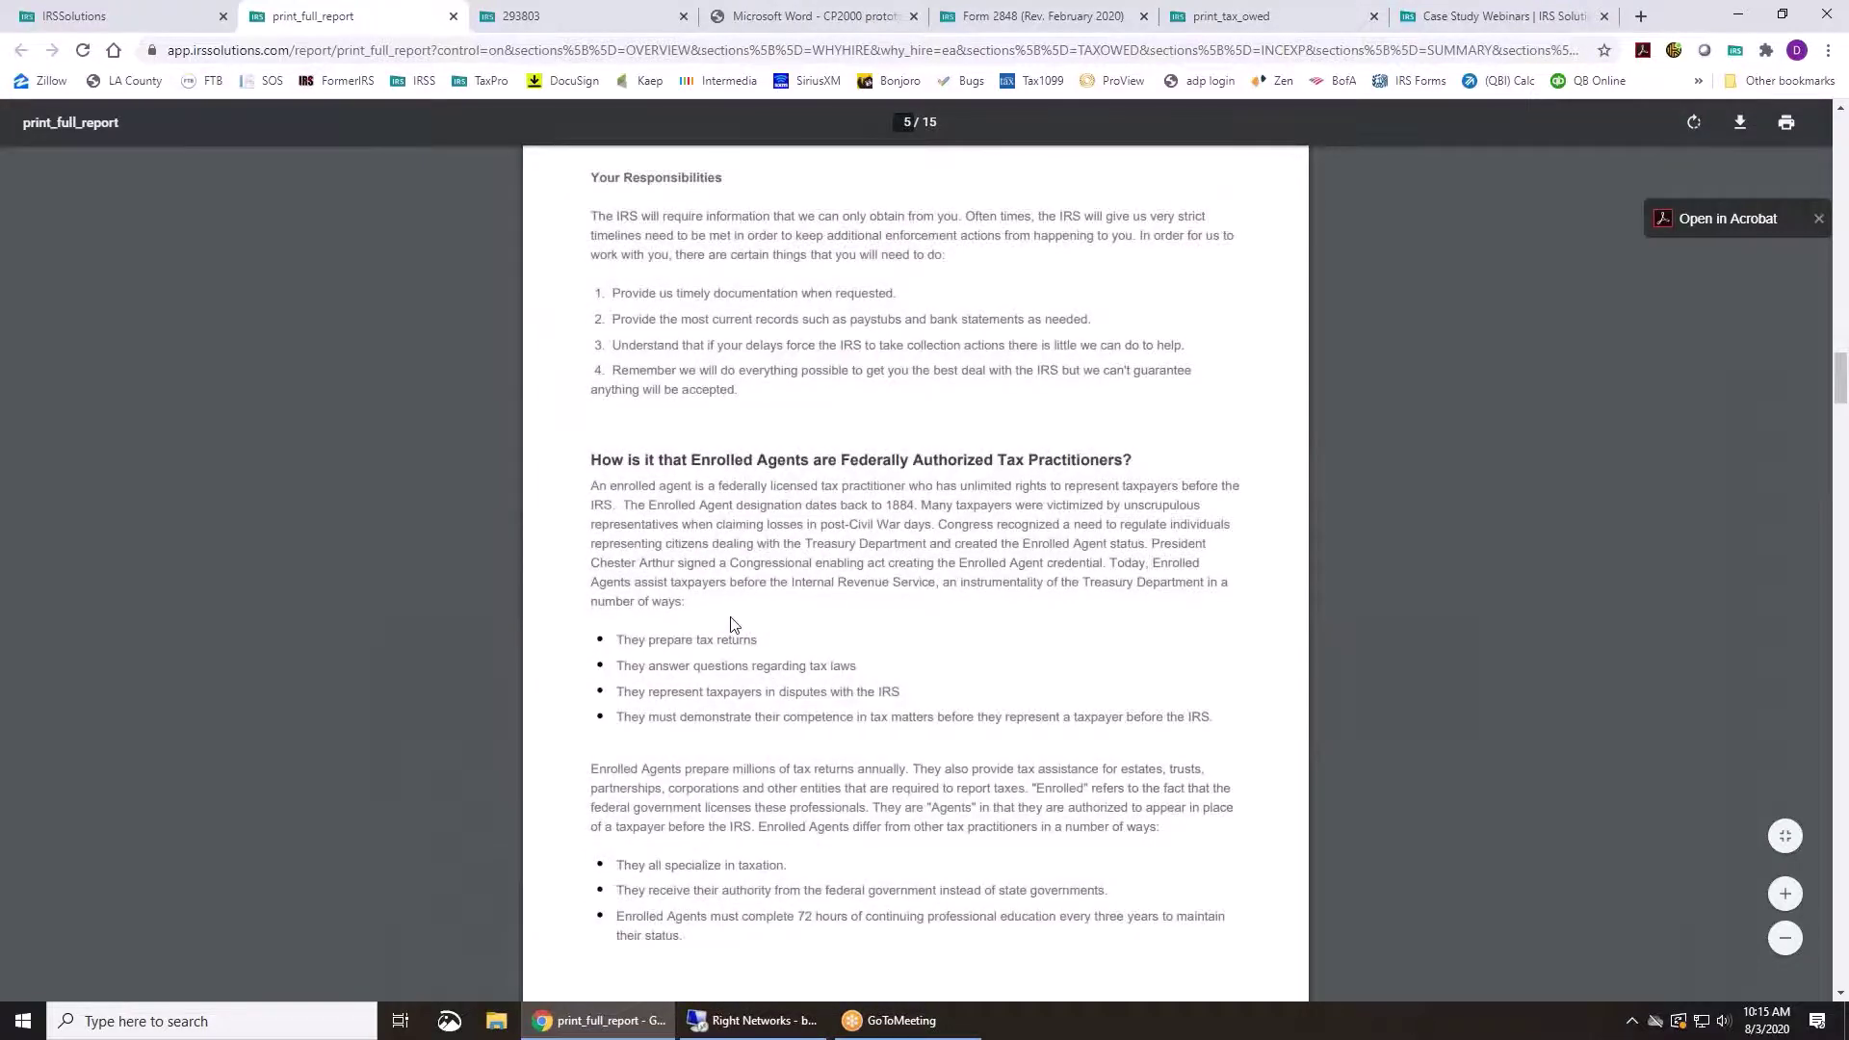
pyautogui.scroll(-3, 733, 626)
pyautogui.scroll(-3, 731, 621)
pyautogui.scroll(-3, 731, 619)
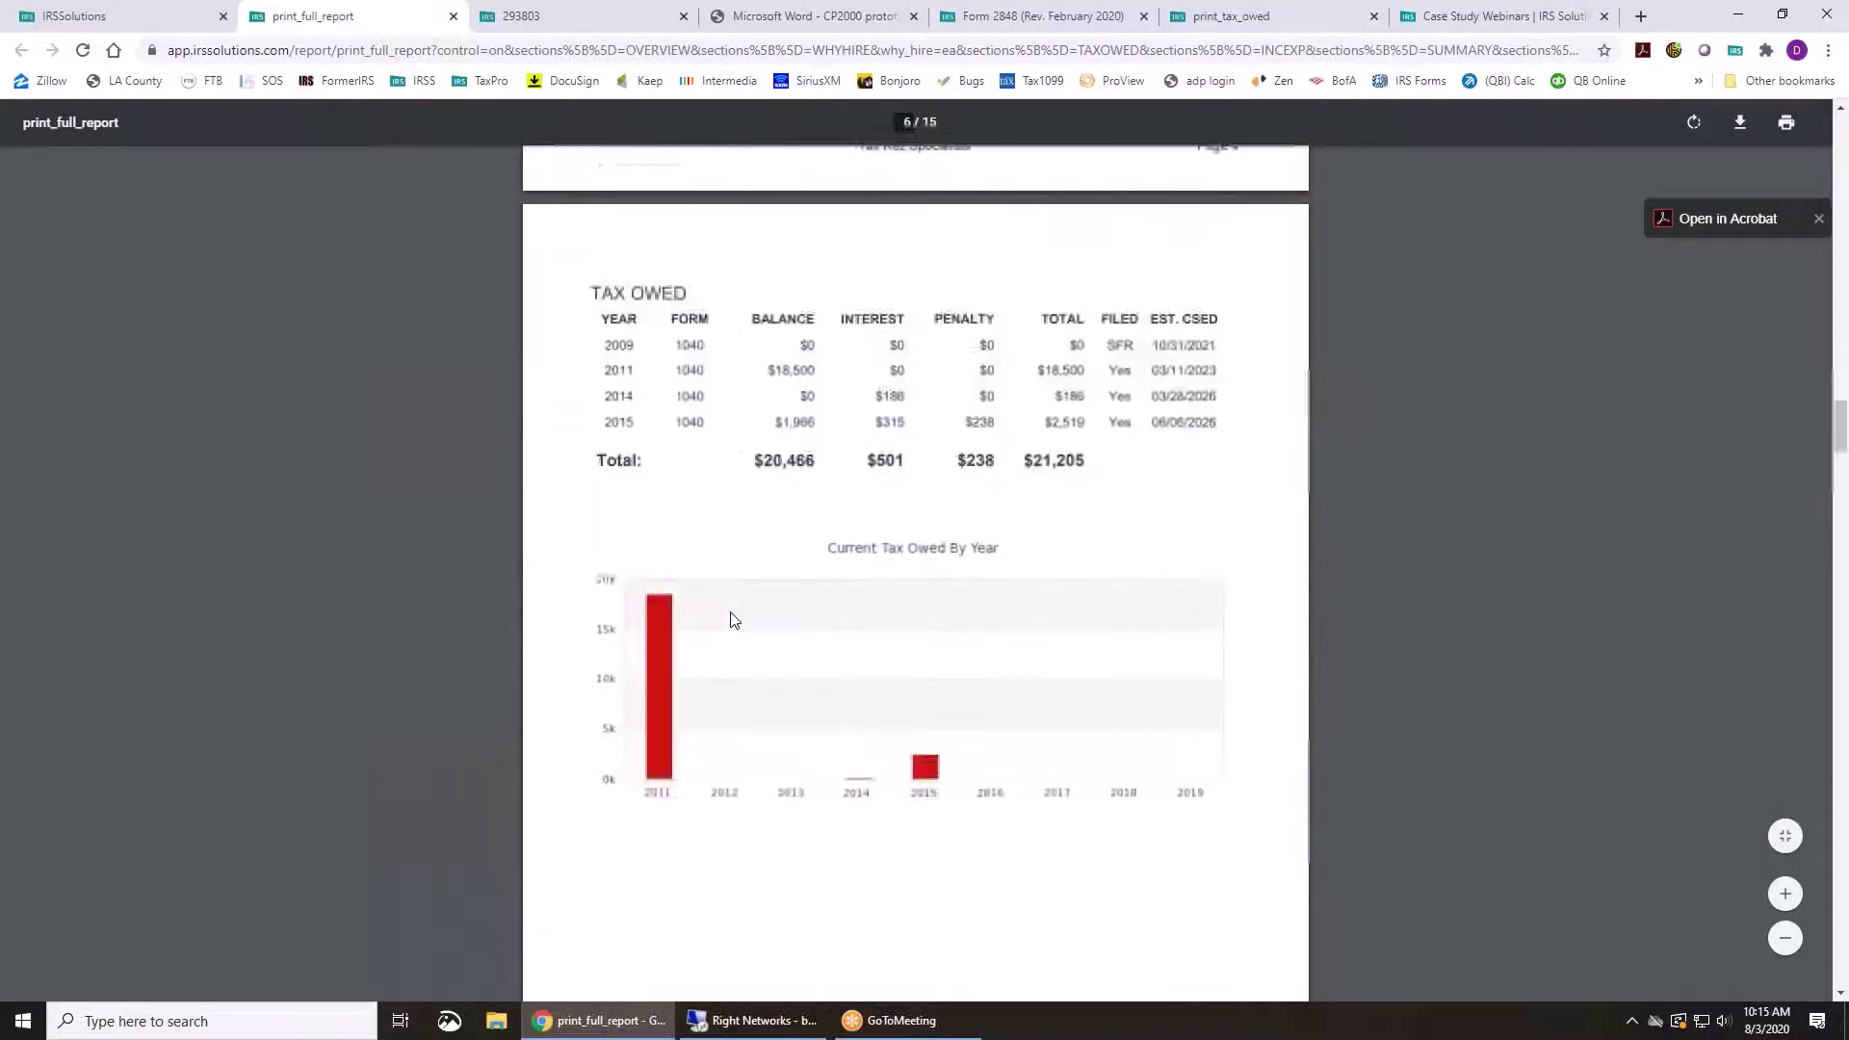
pyautogui.scroll(-8, 731, 620)
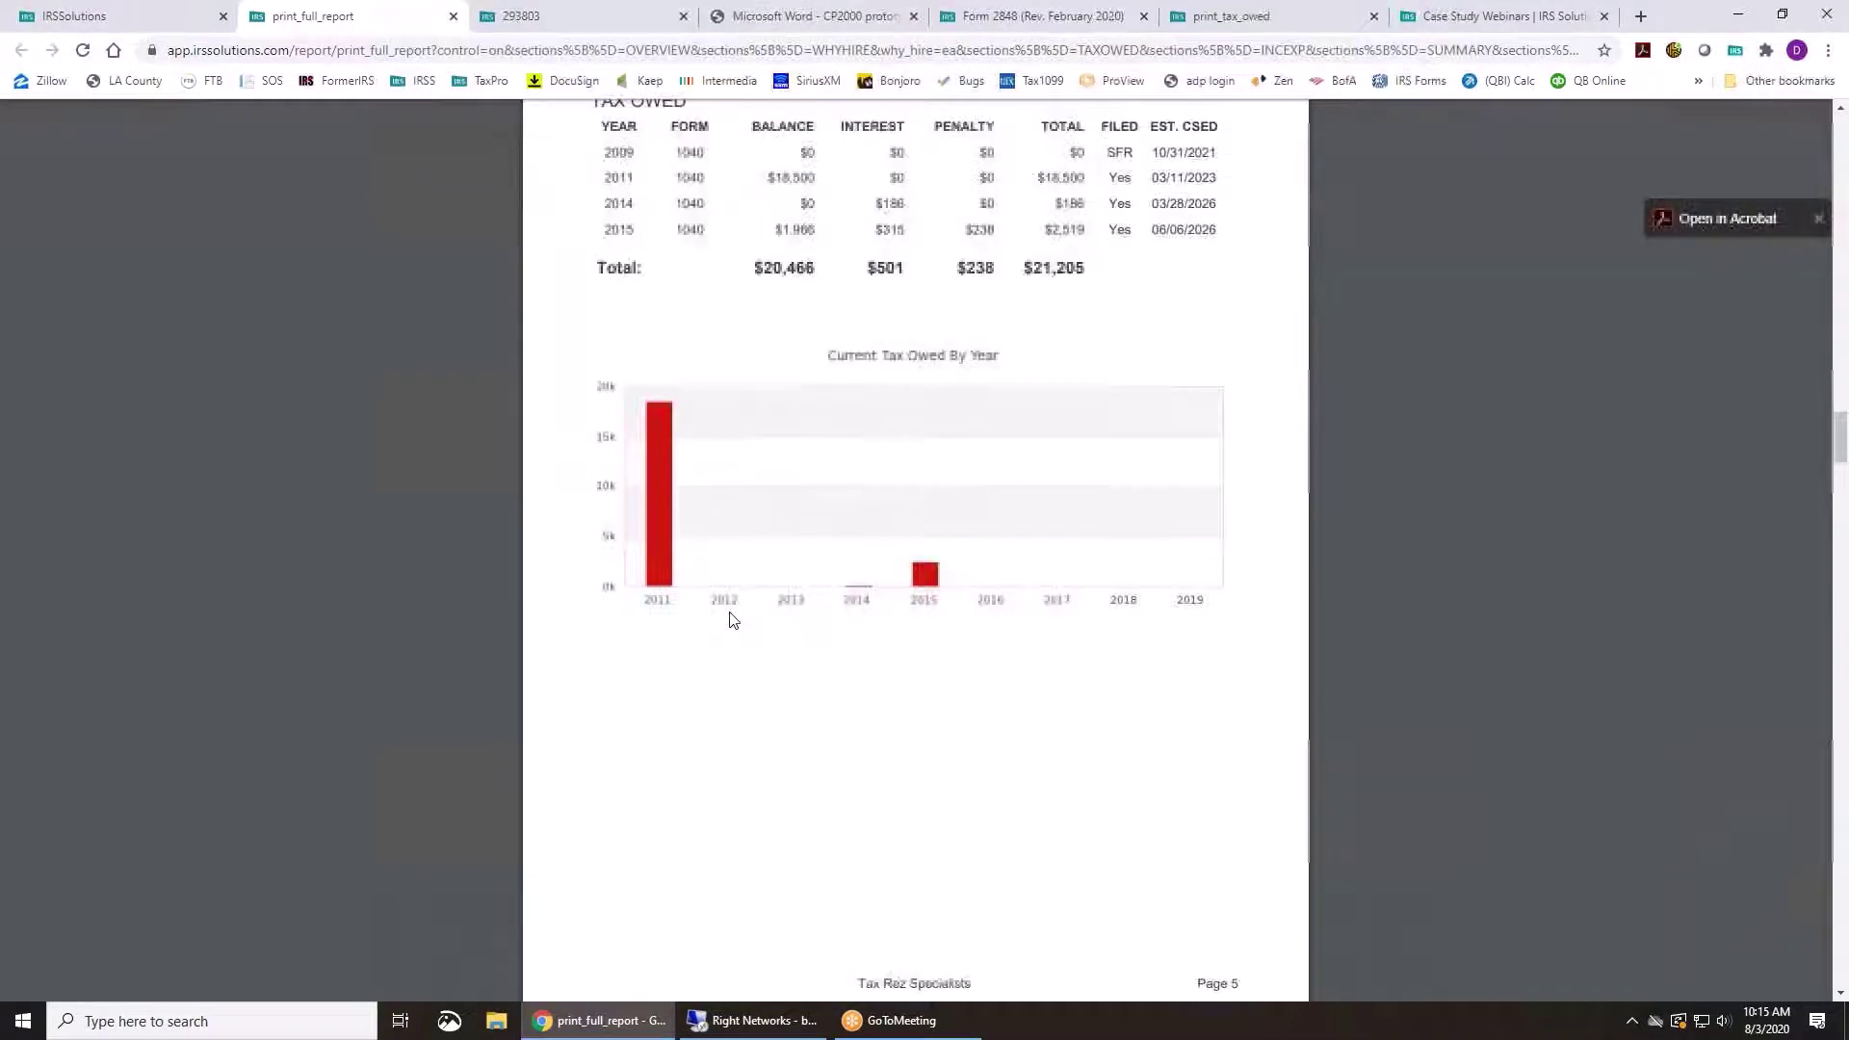
pyautogui.scroll(-3, 734, 618)
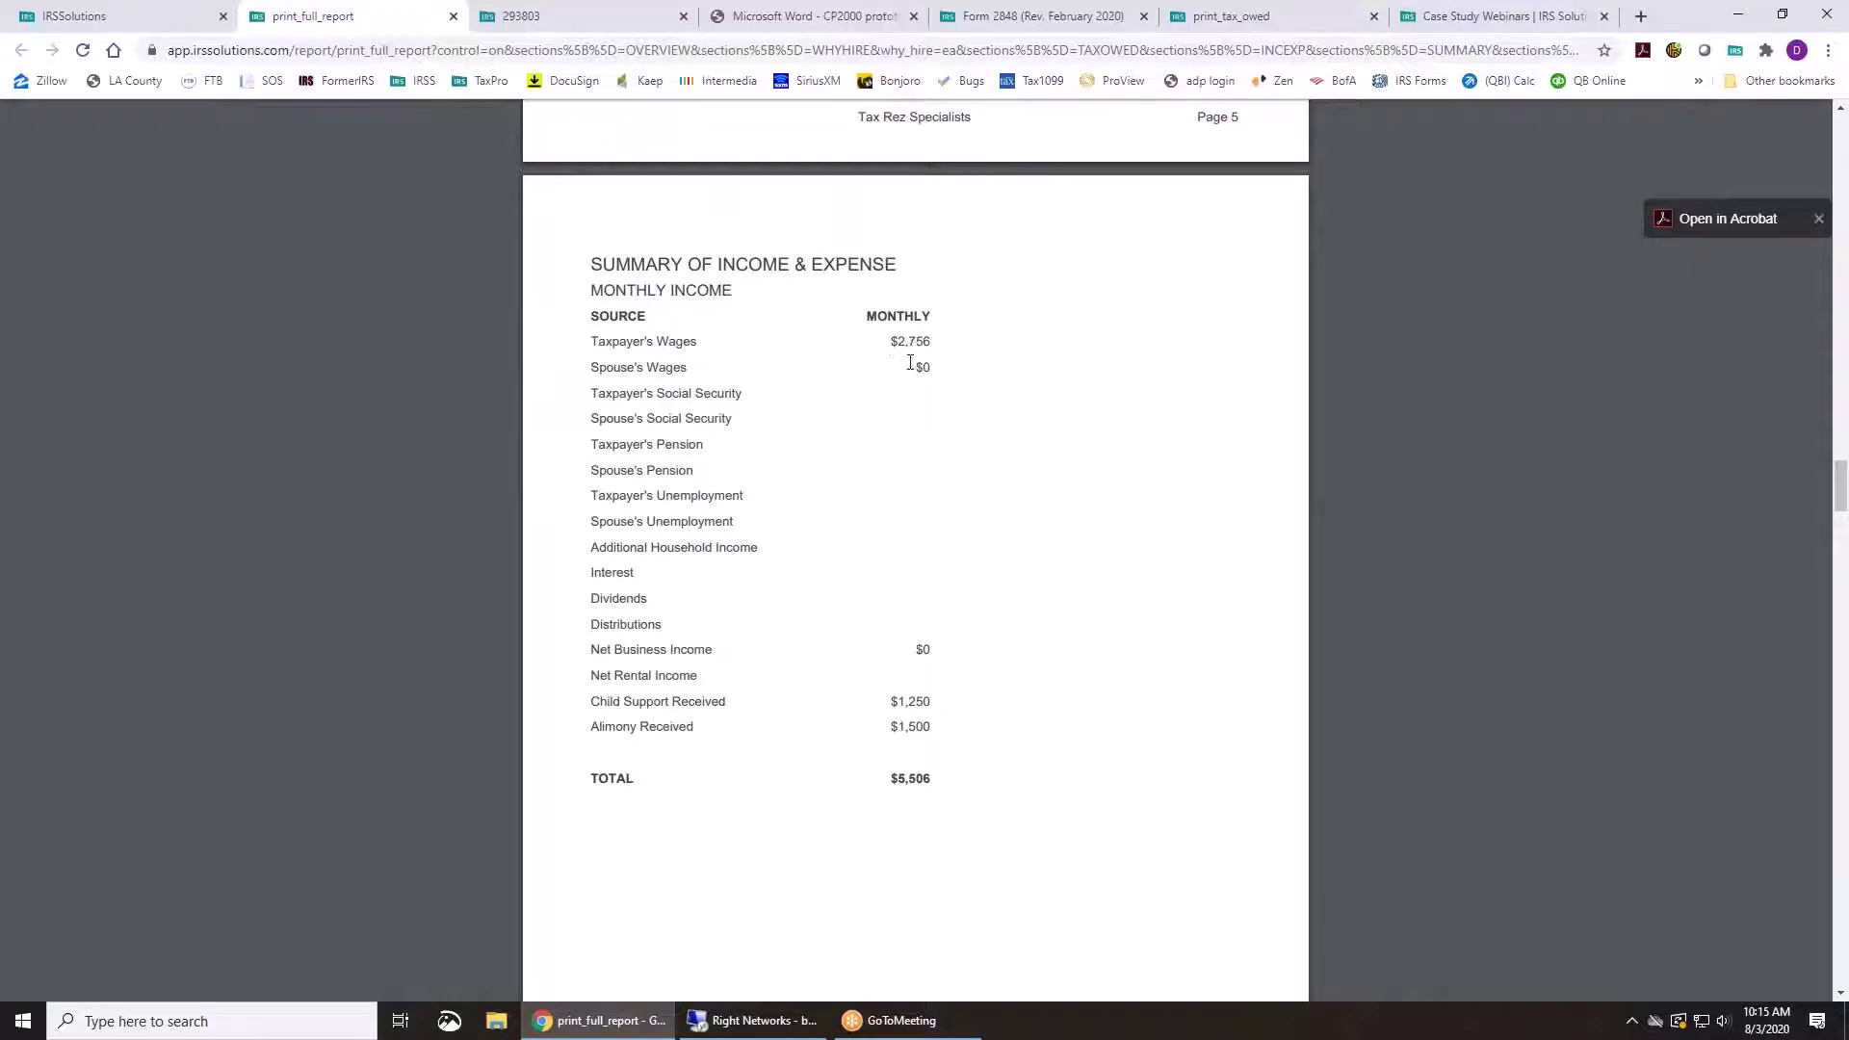
pyautogui.scroll(-2, 834, 806)
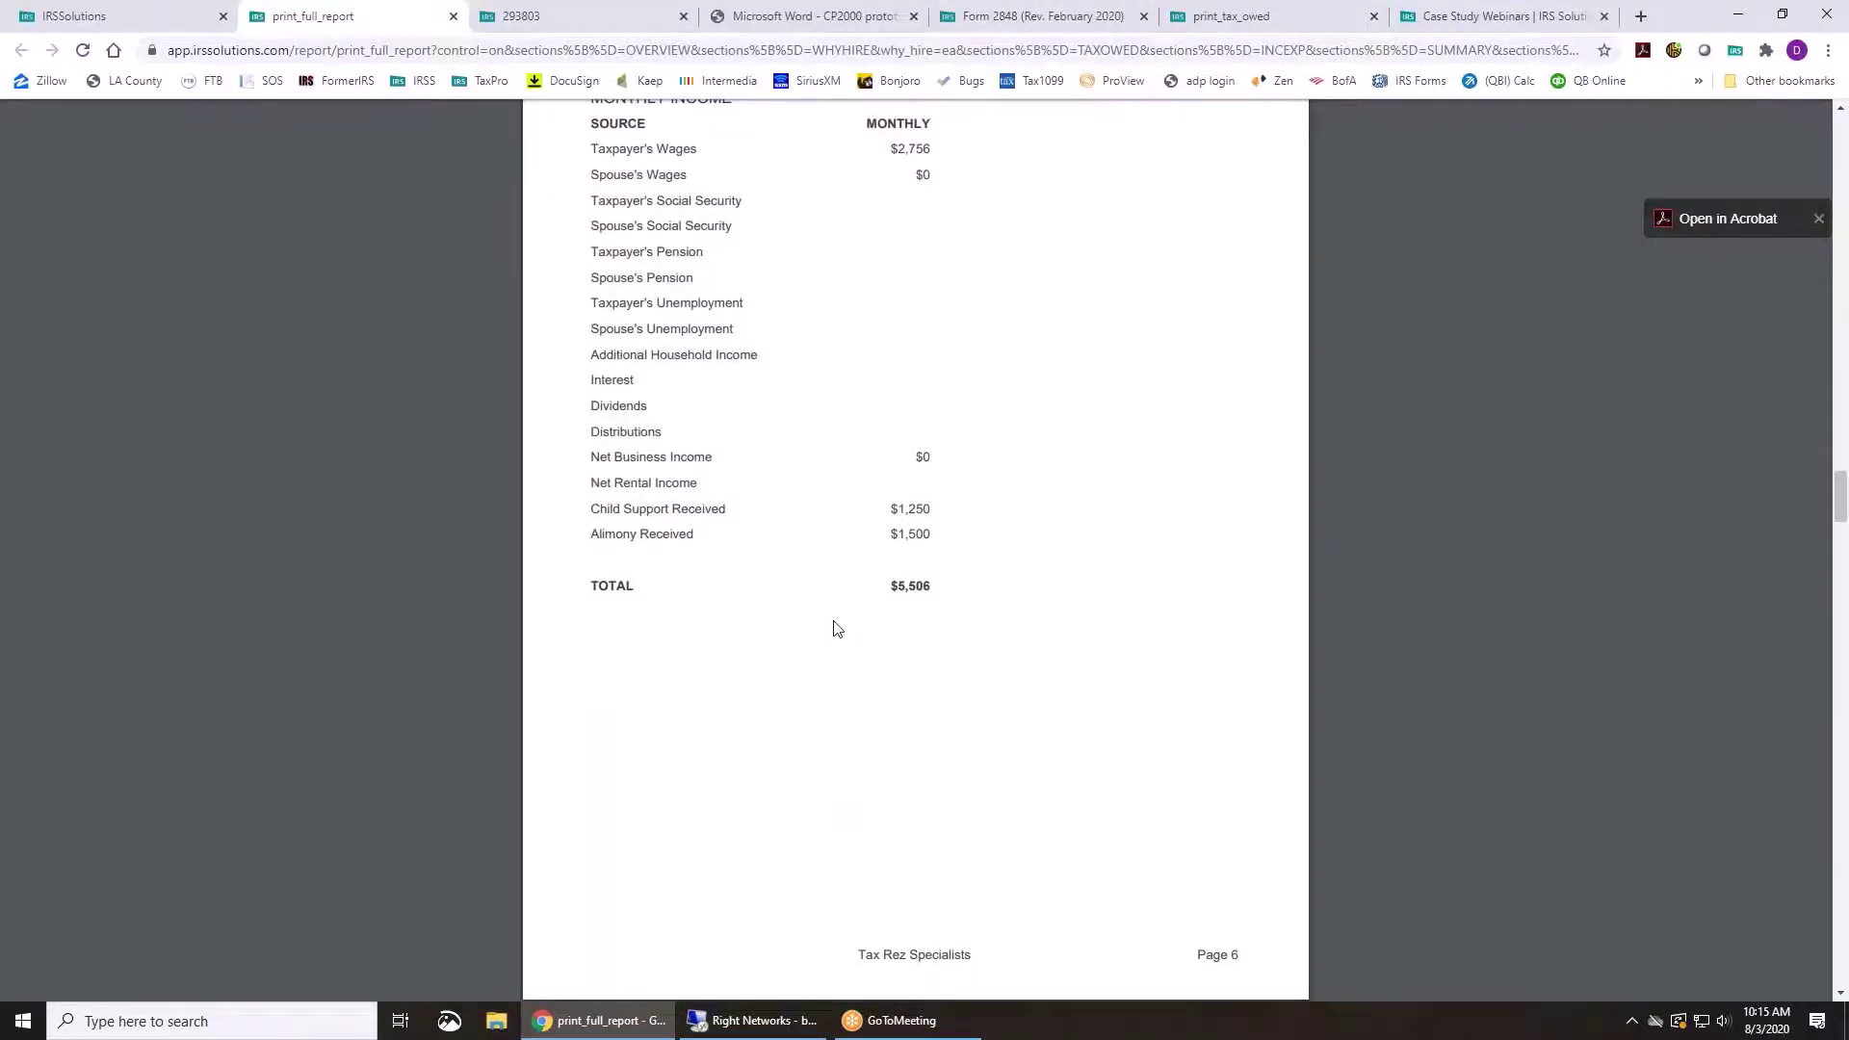
pyautogui.scroll(-9, 836, 621)
pyautogui.scroll(-6, 830, 594)
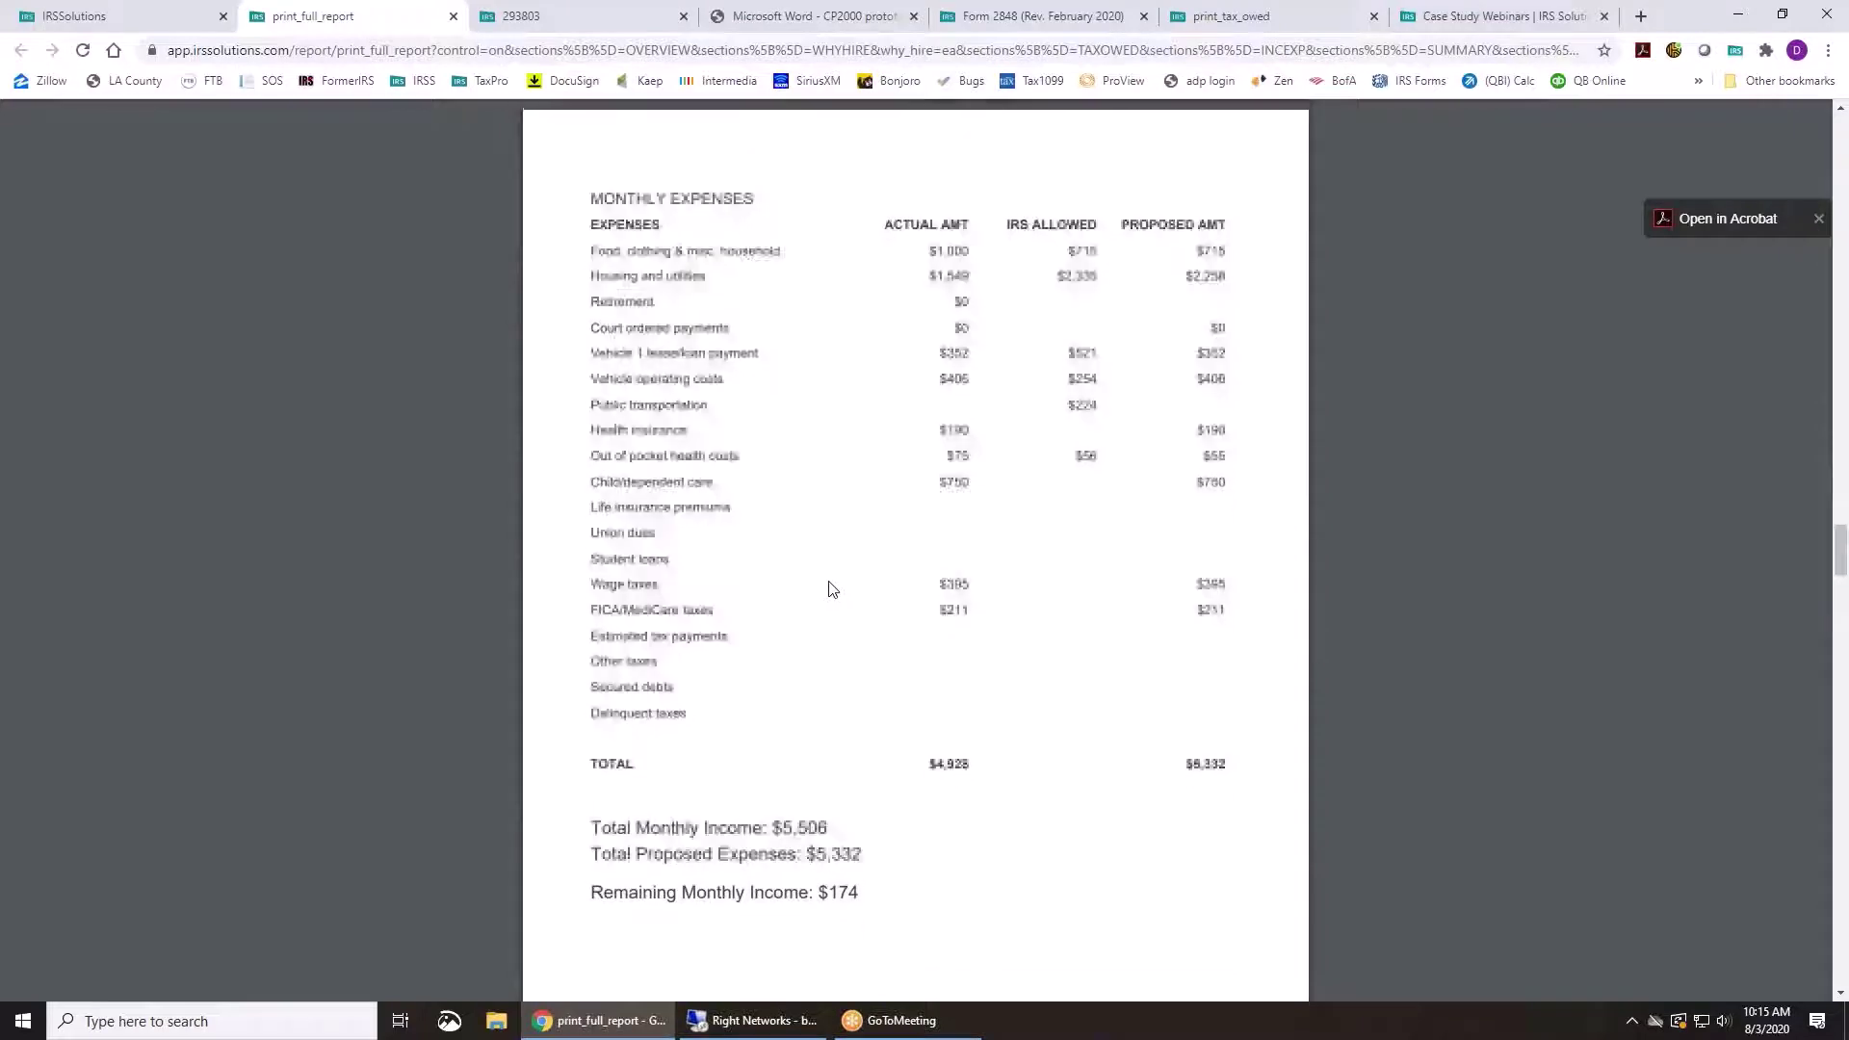
pyautogui.scroll(-12, 832, 591)
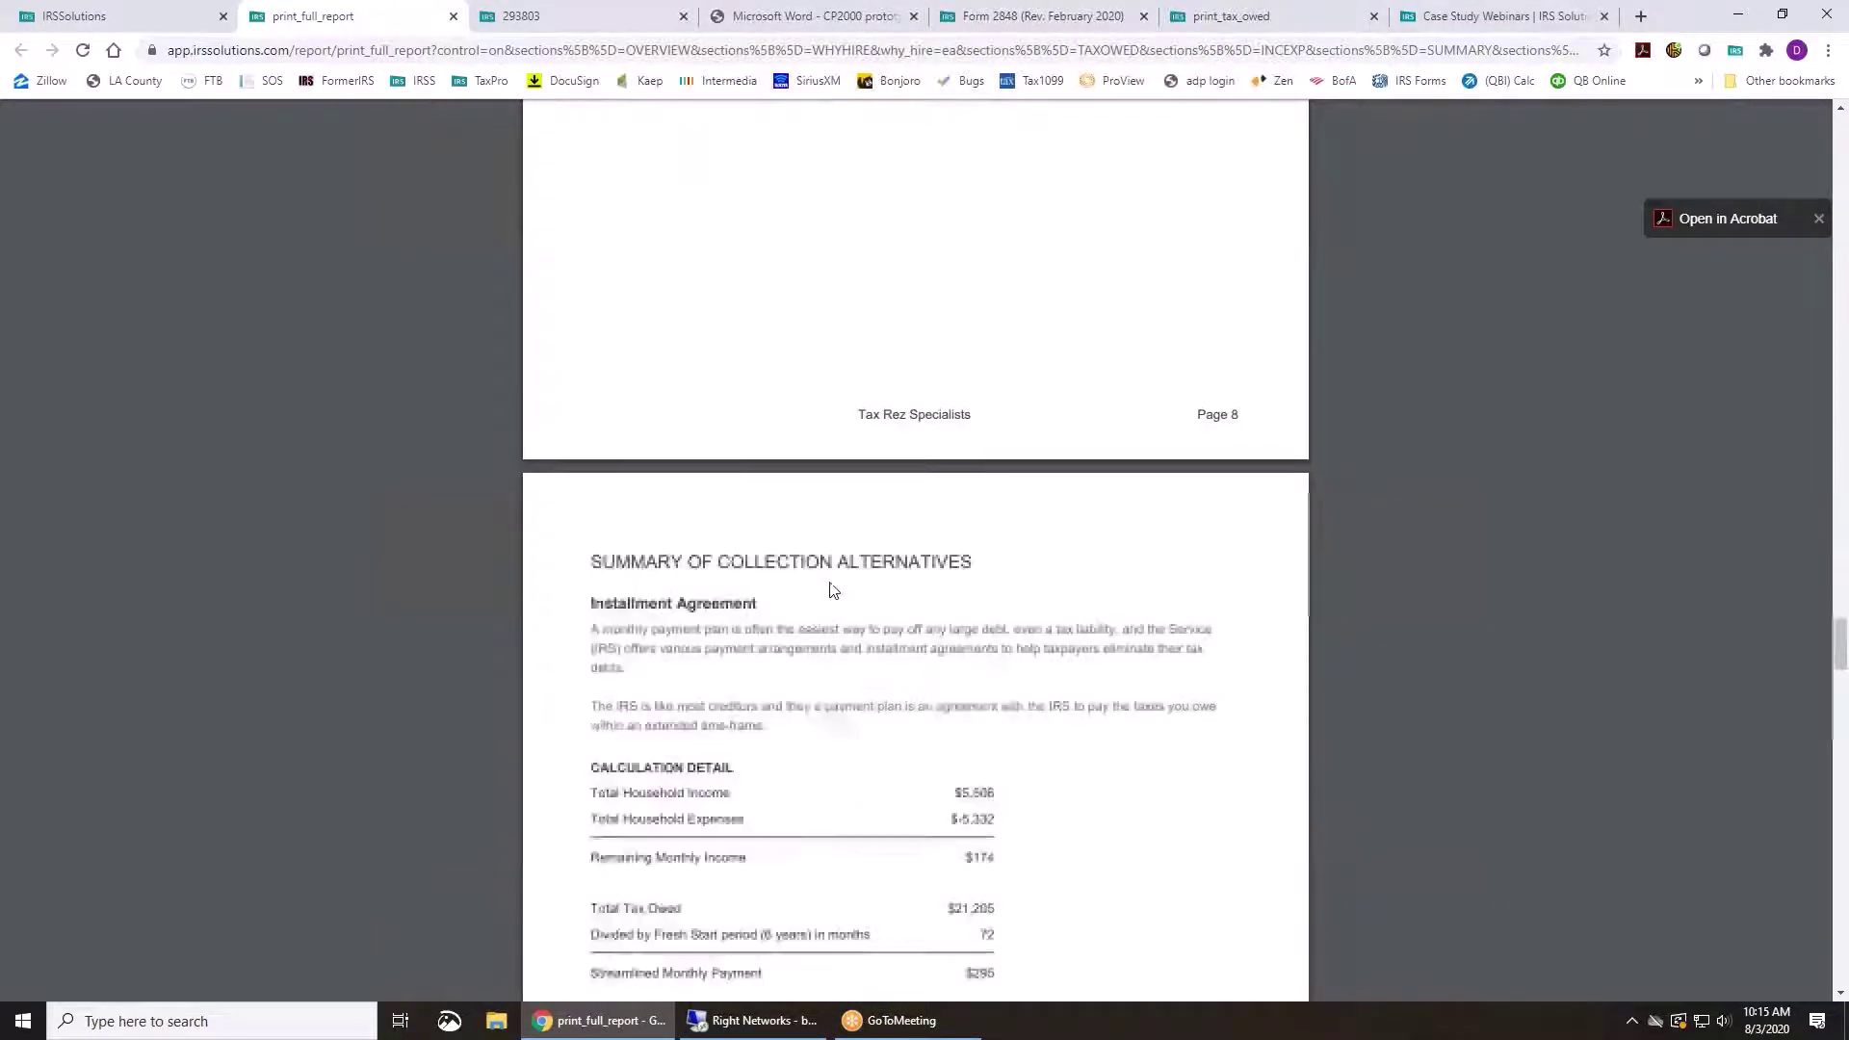
pyautogui.scroll(-4, 833, 589)
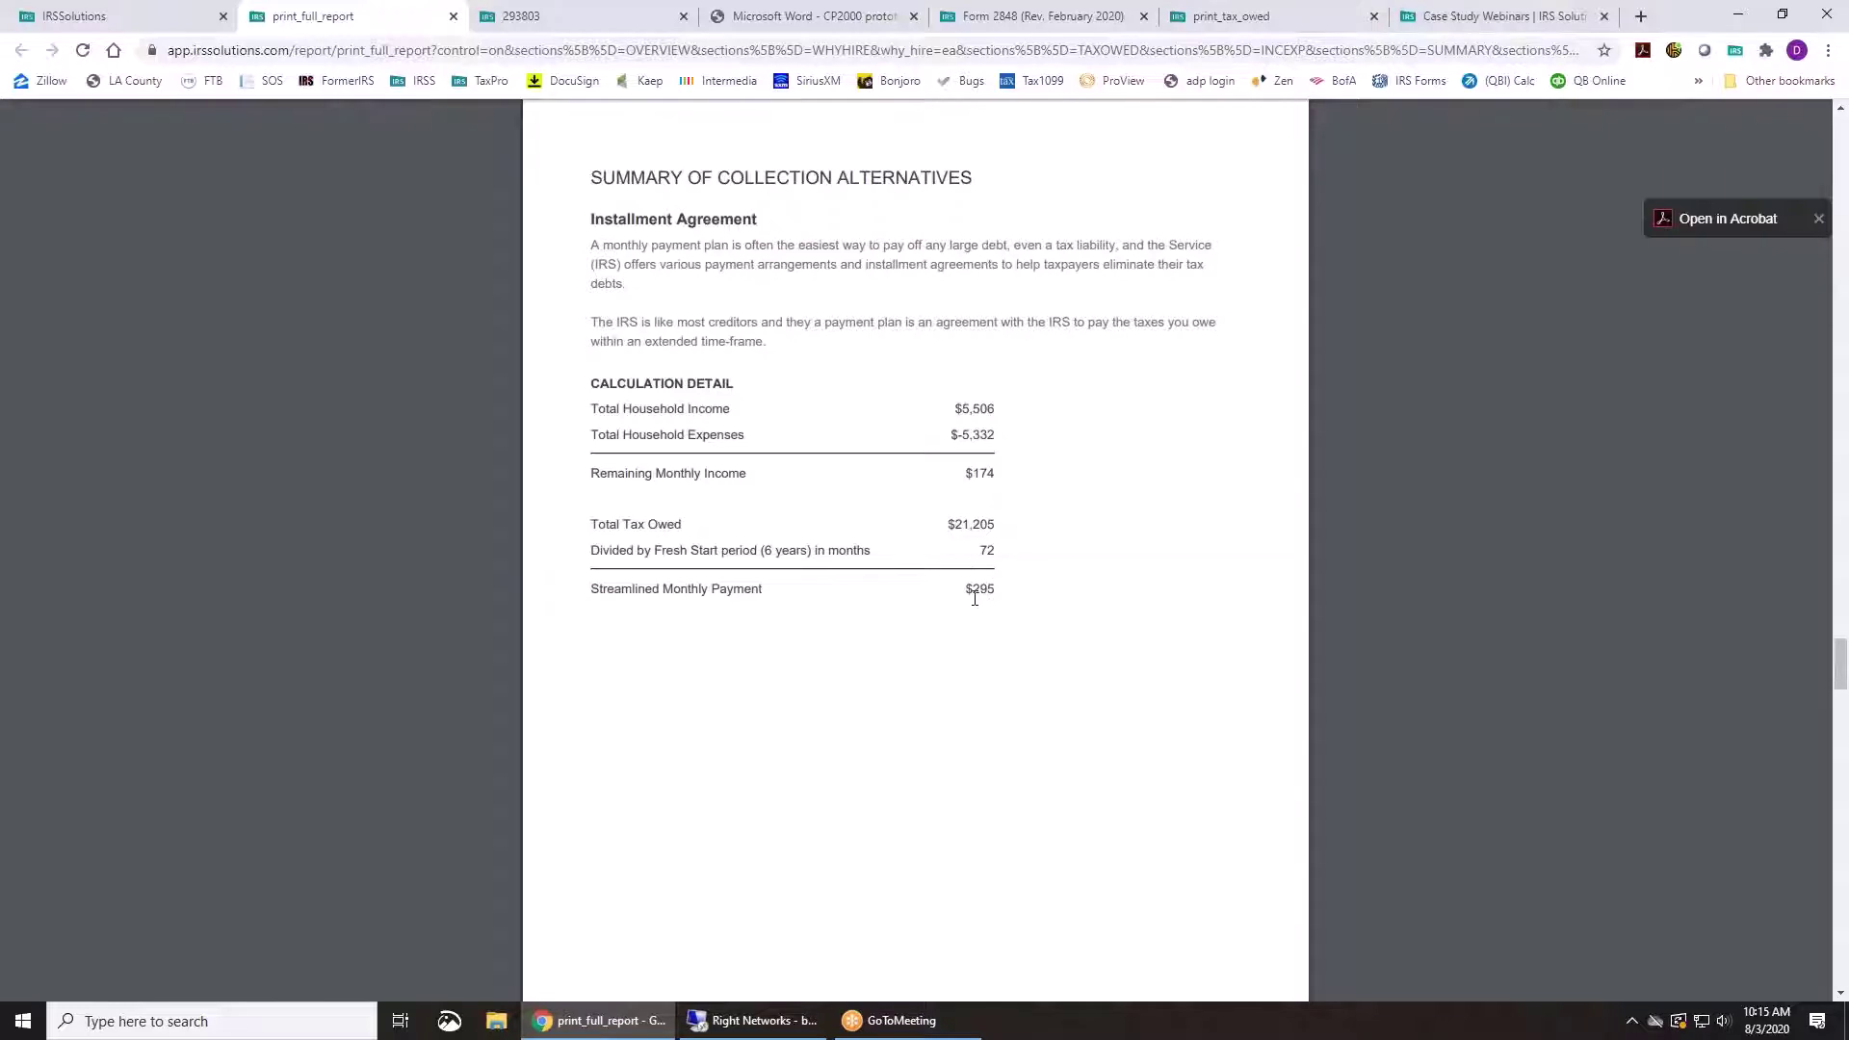
pyautogui.scroll(-10, 974, 598)
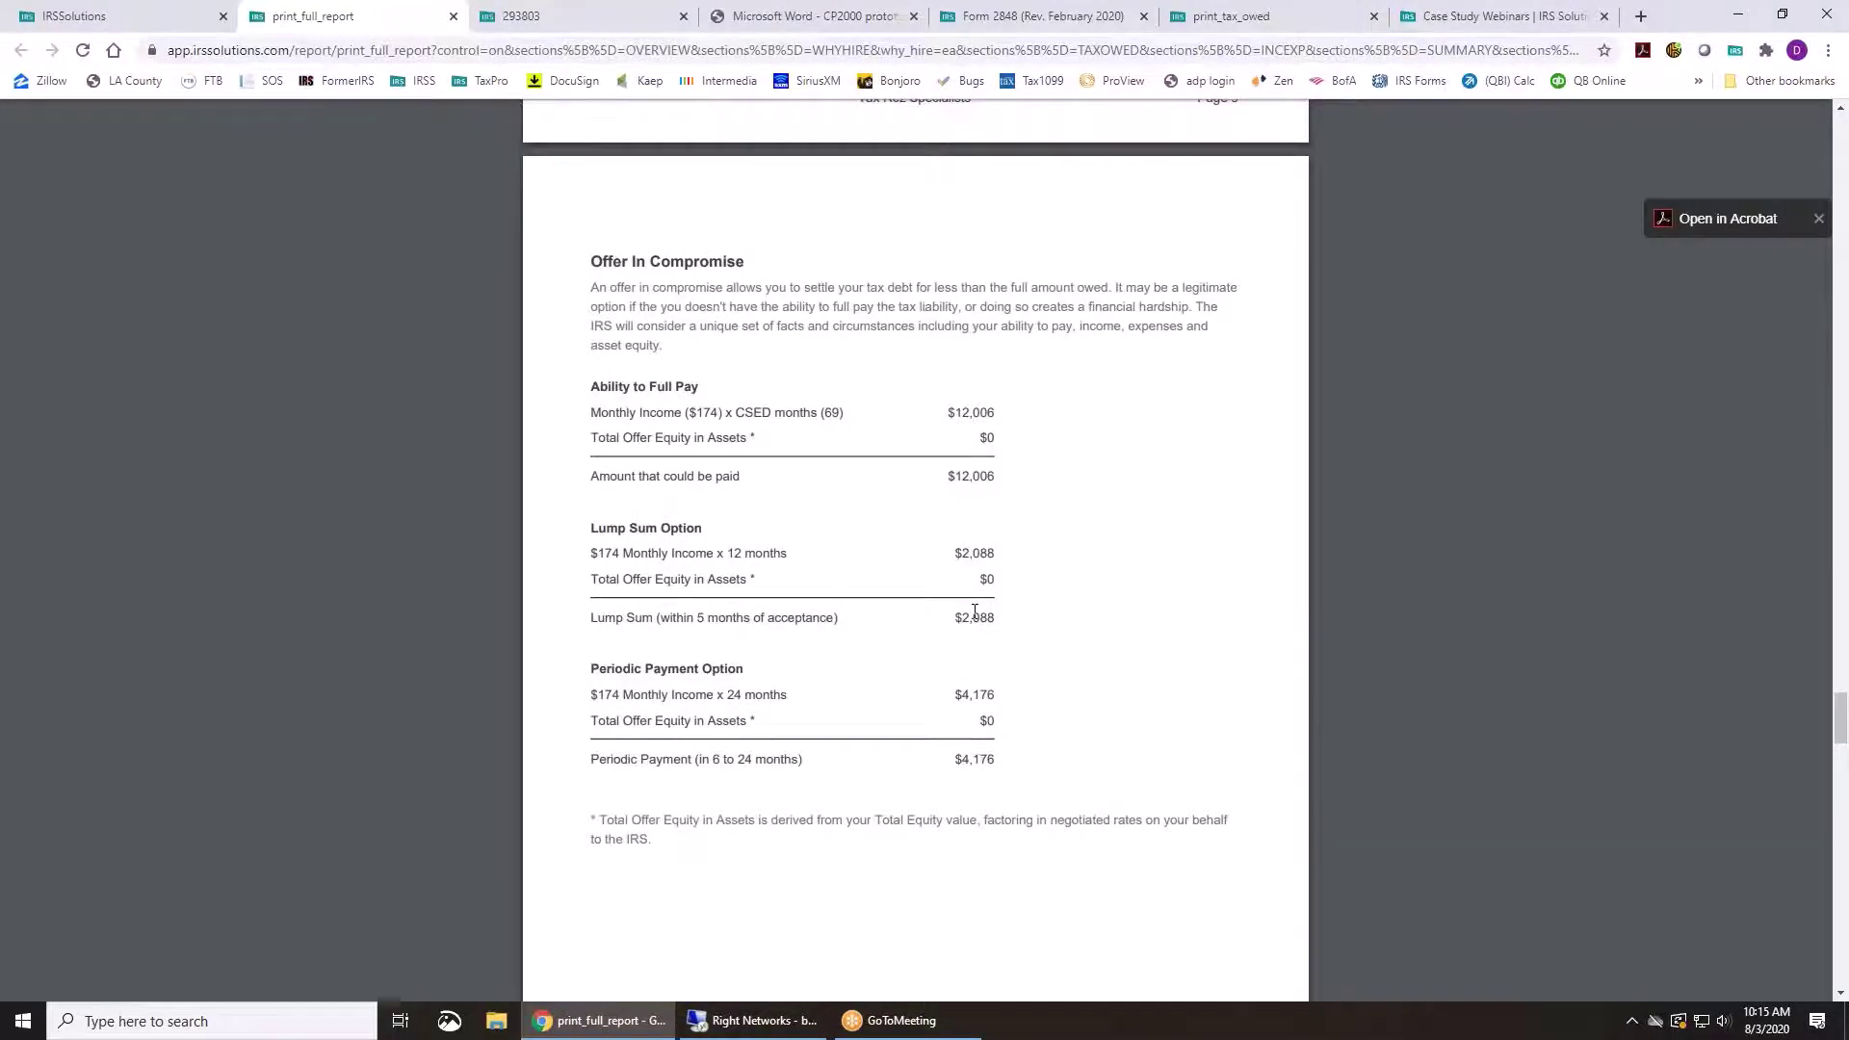
pyautogui.scroll(-9, 974, 616)
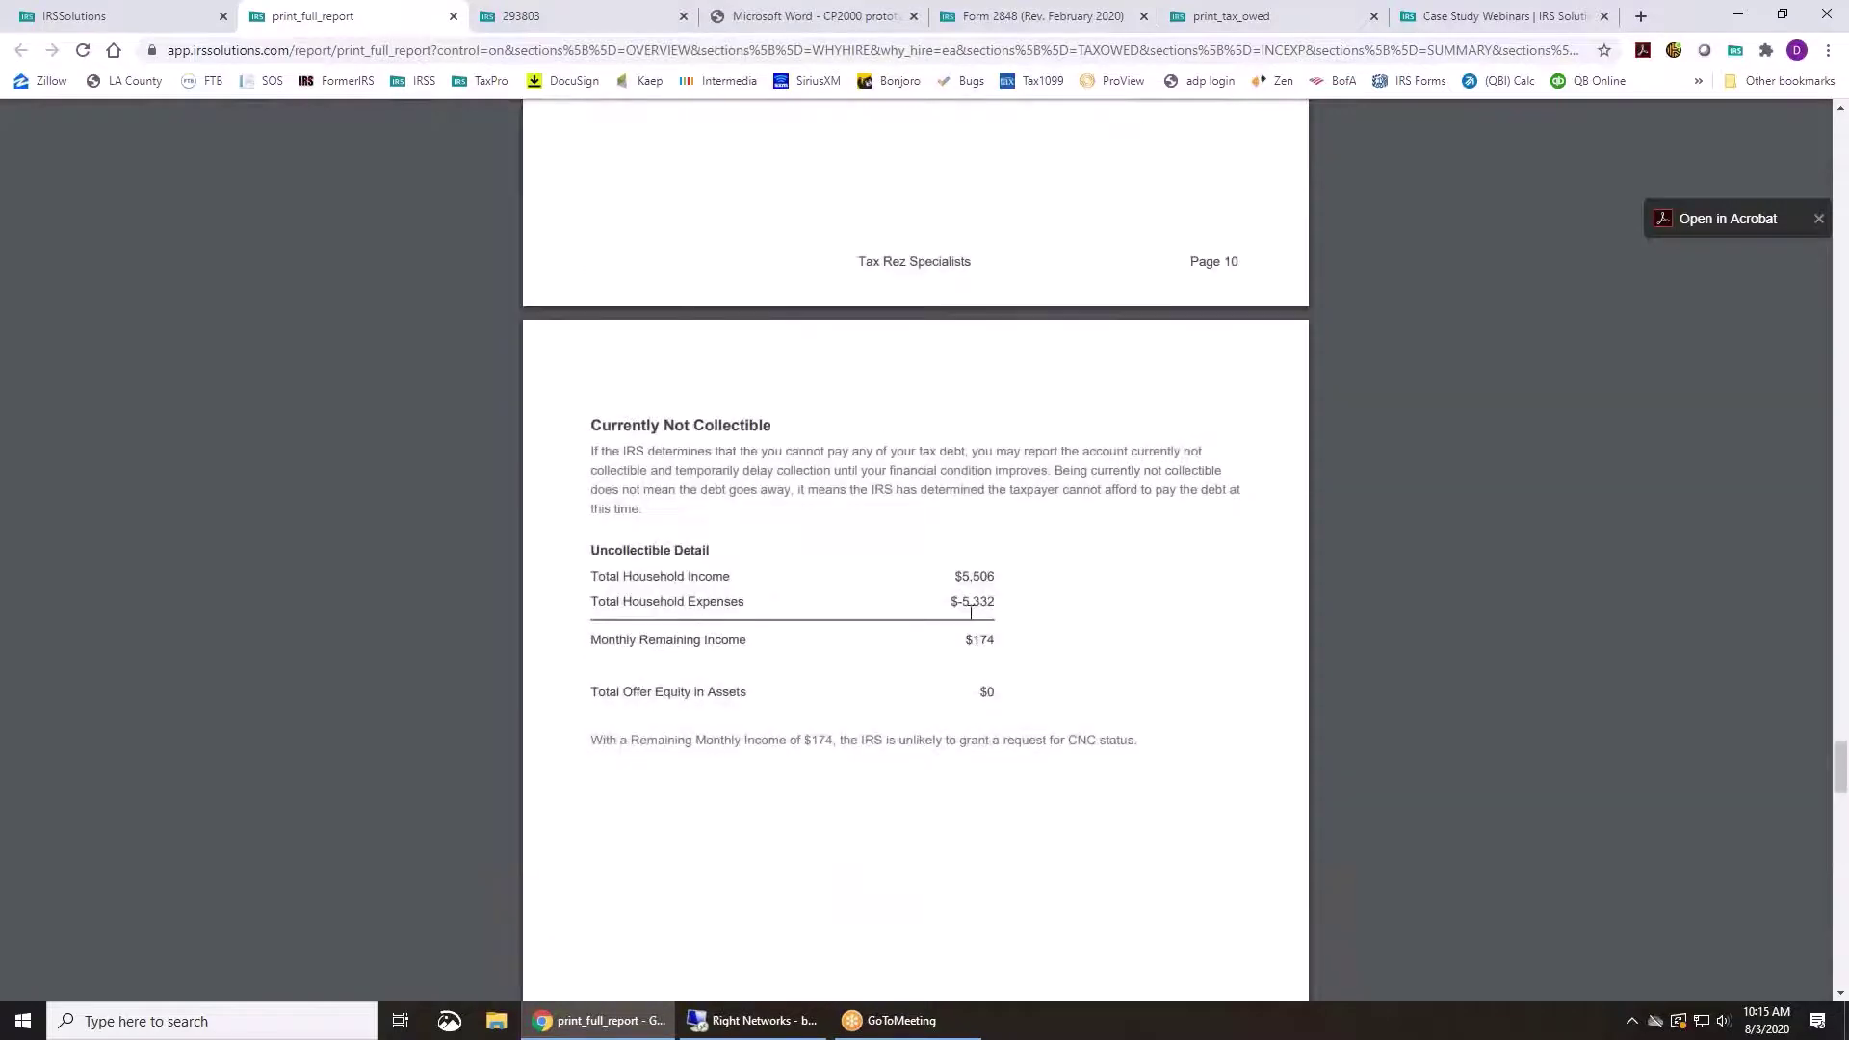
pyautogui.scroll(-6, 968, 616)
pyautogui.scroll(-5, 964, 636)
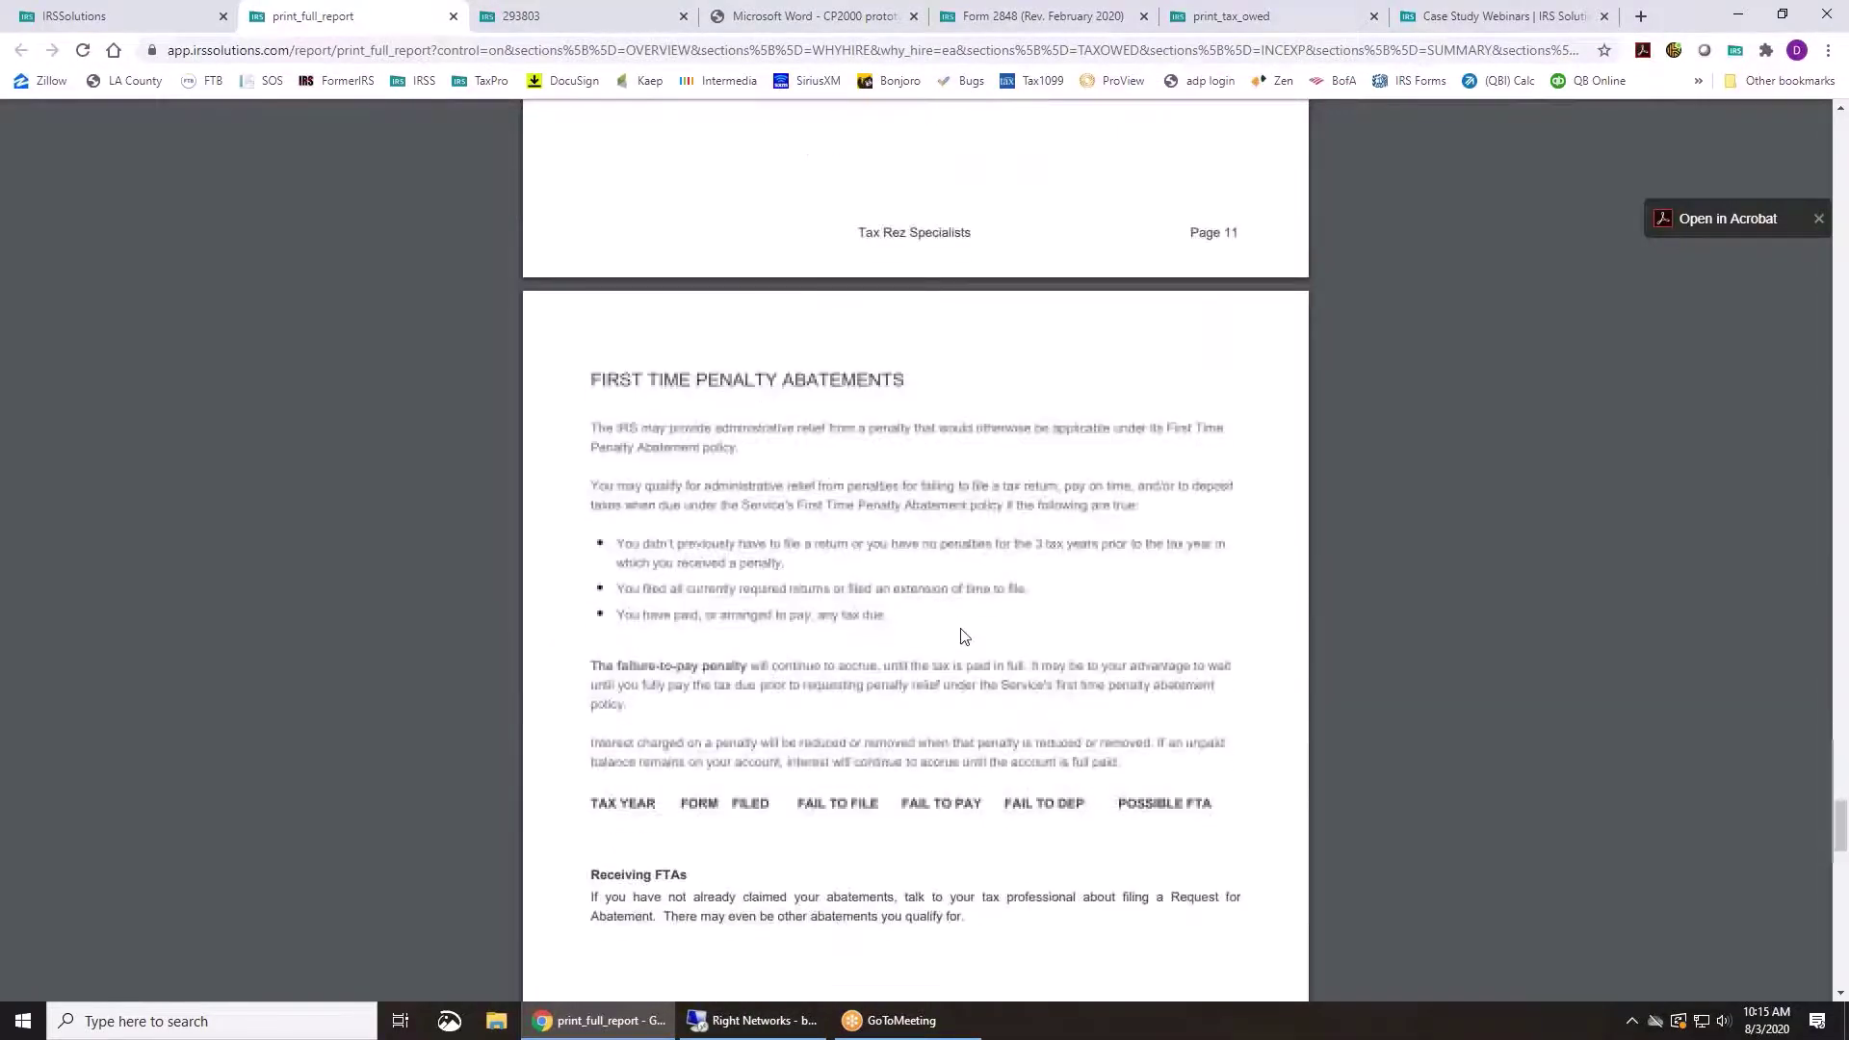
pyautogui.scroll(-3, 961, 636)
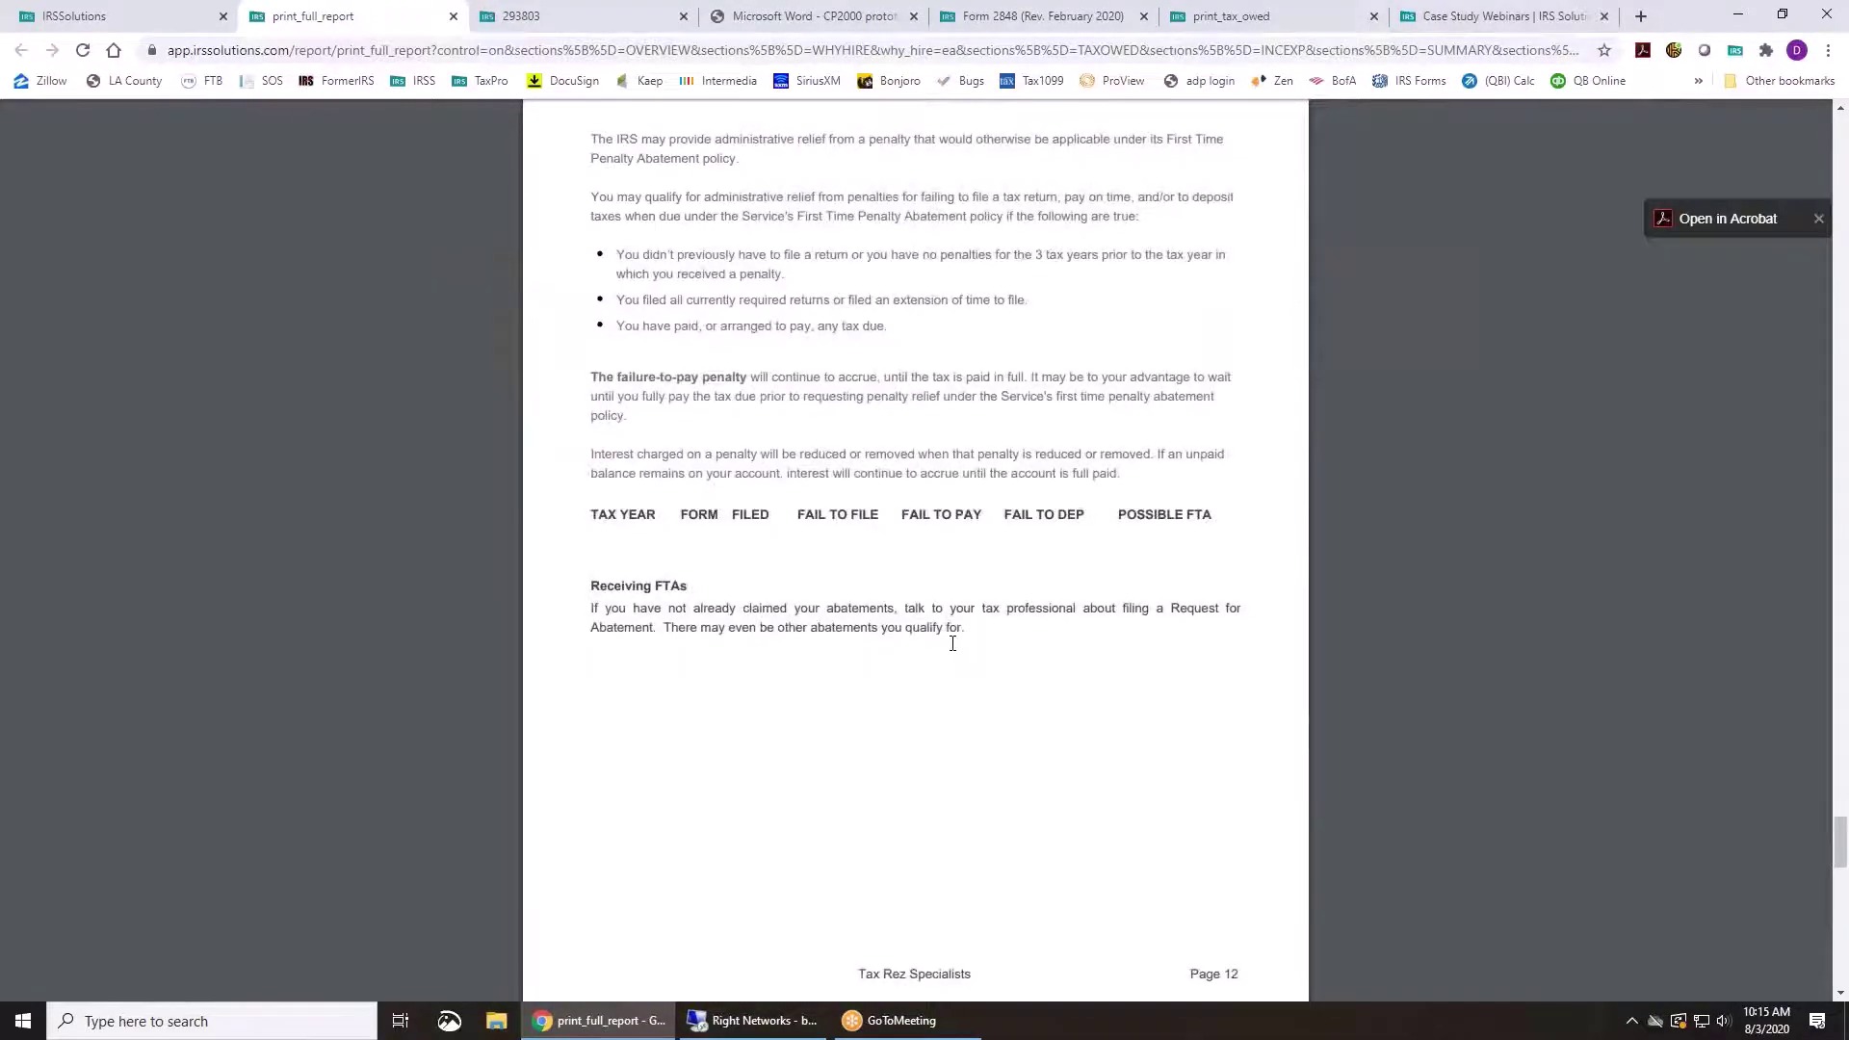
pyautogui.scroll(-3, 953, 643)
pyautogui.scroll(-4, 941, 722)
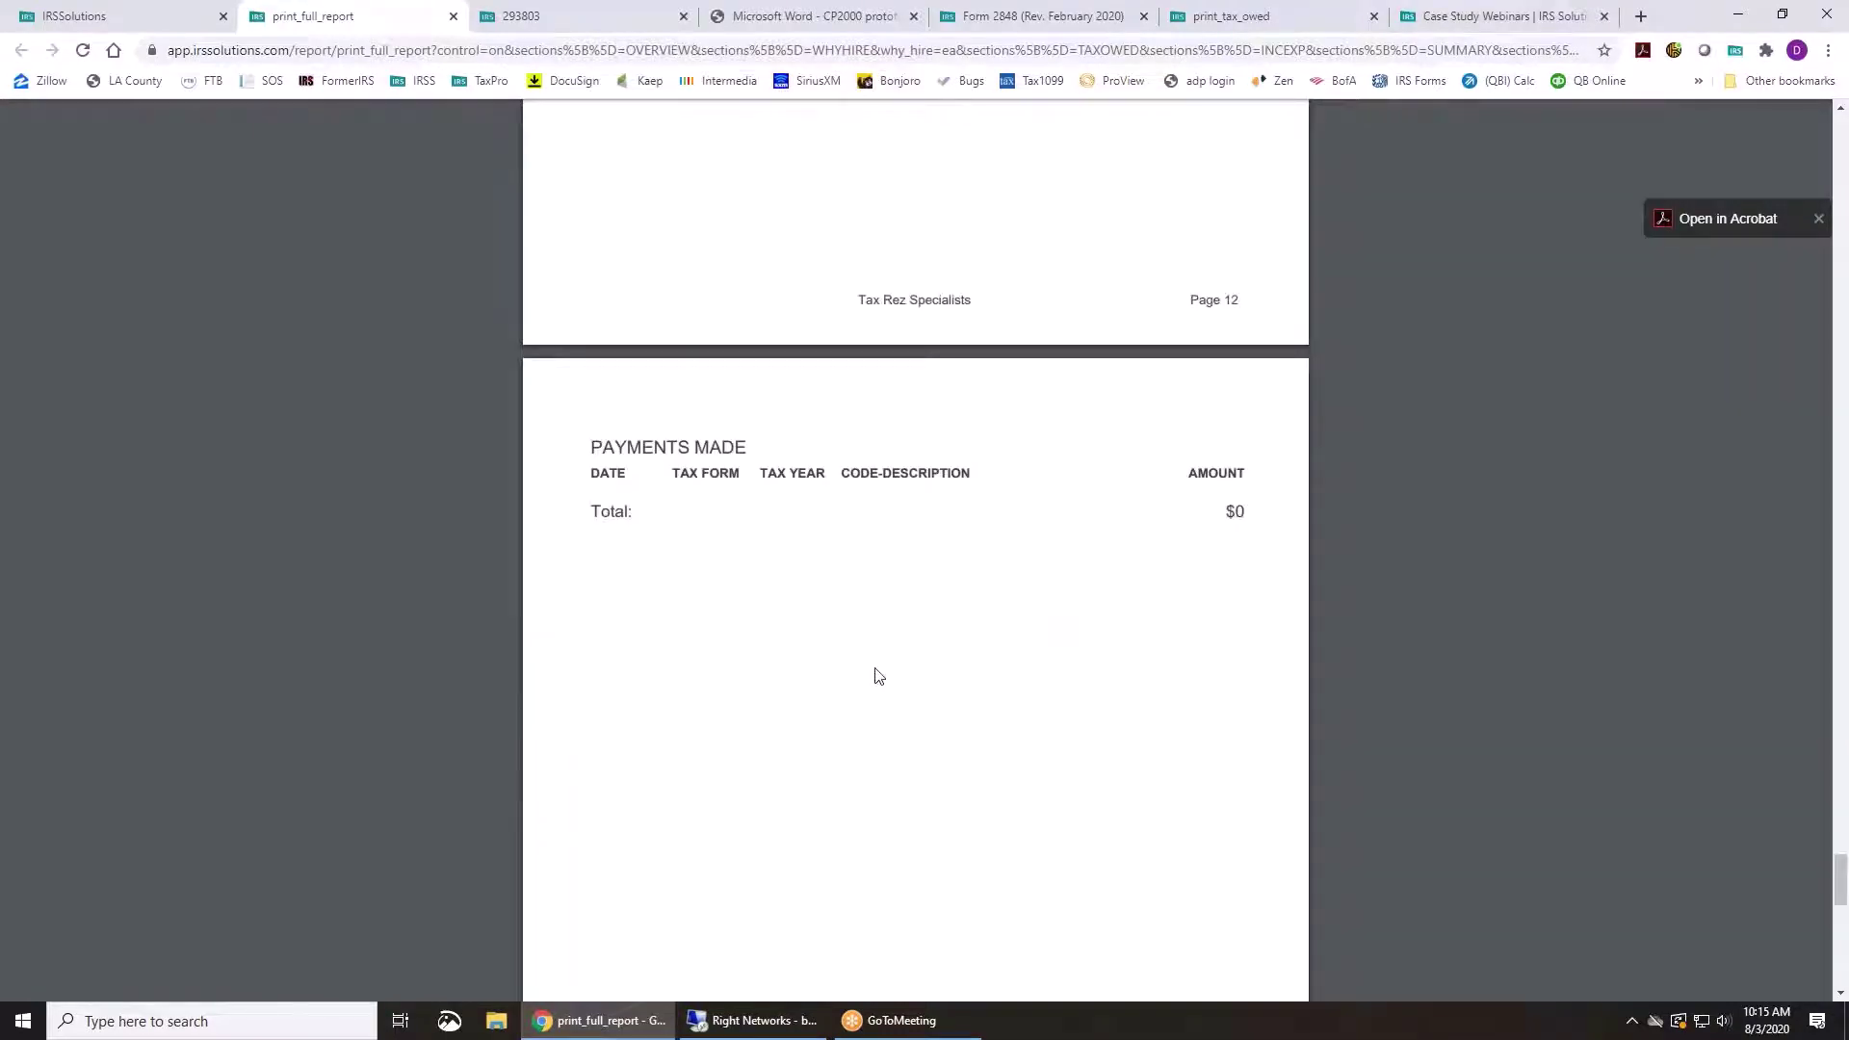
pyautogui.scroll(-14, 890, 693)
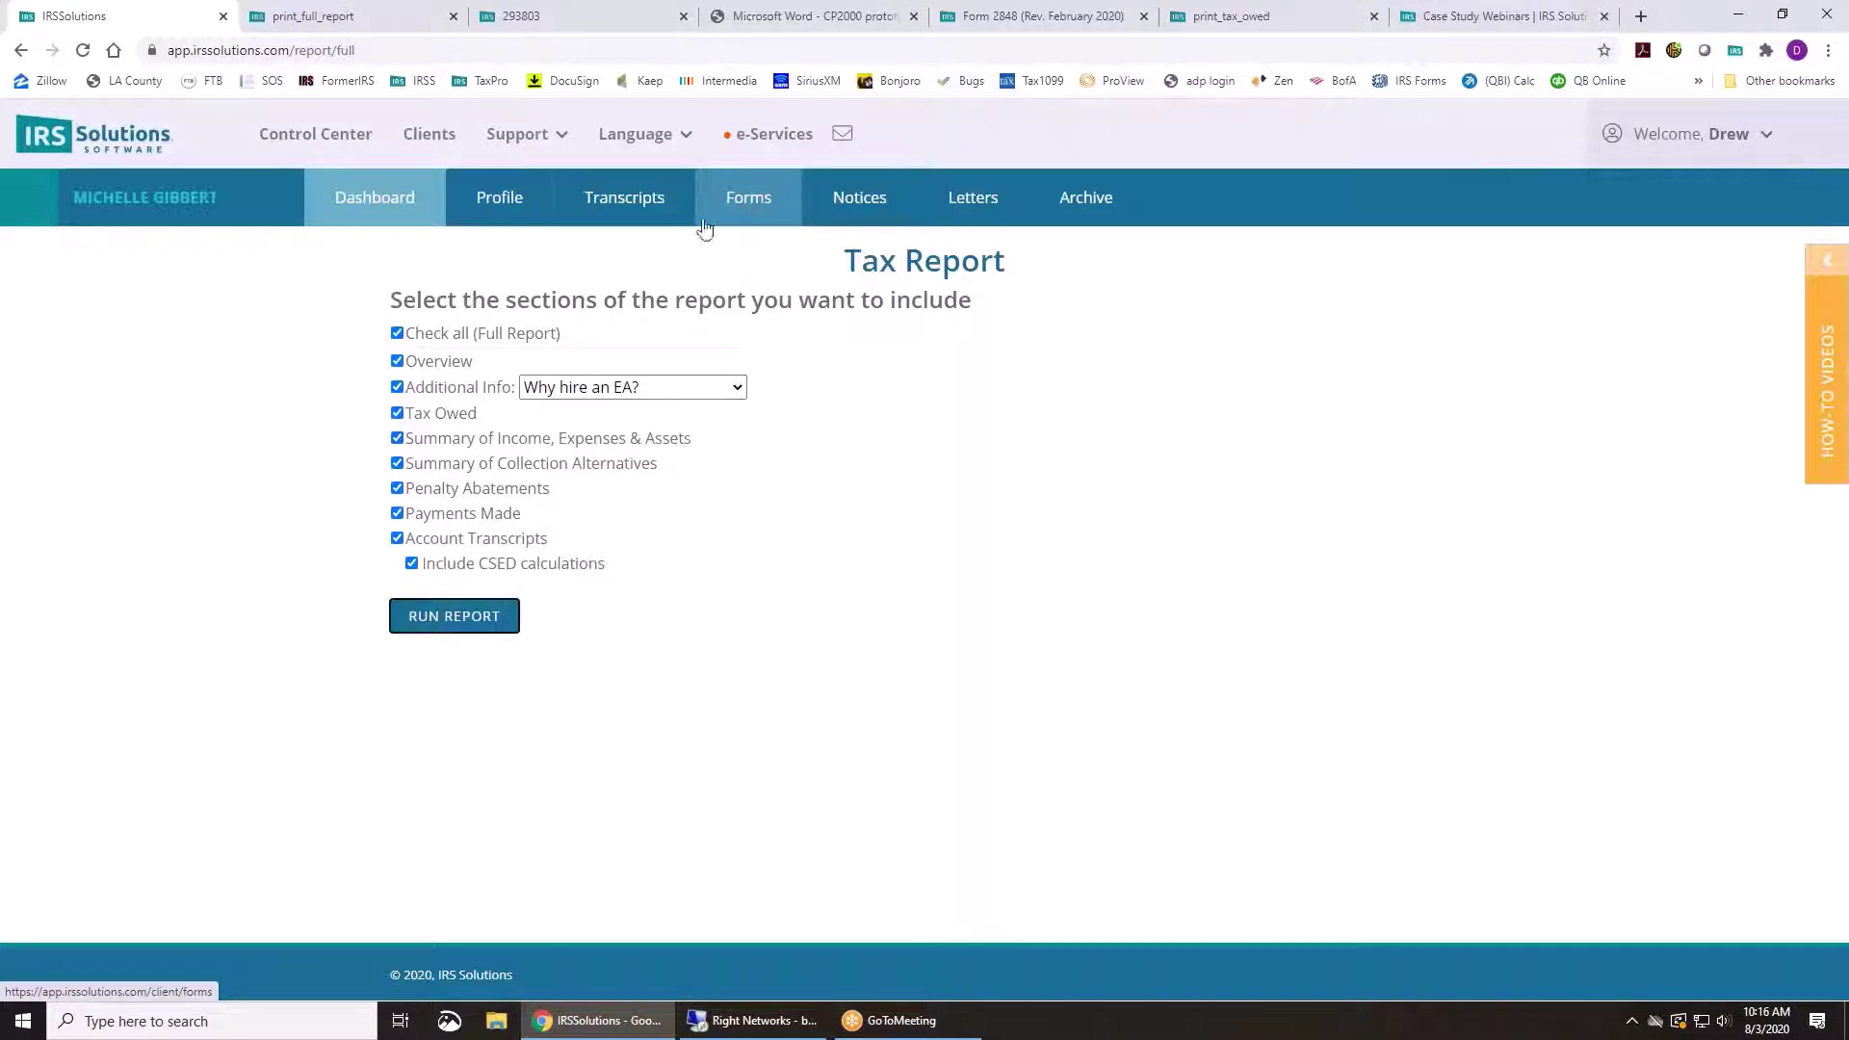
# Review the client's dashboard ($21,205 federal tax owed) and the Form 433 worksheet summary, then return to the dashboard
pyautogui.click(507, 205)
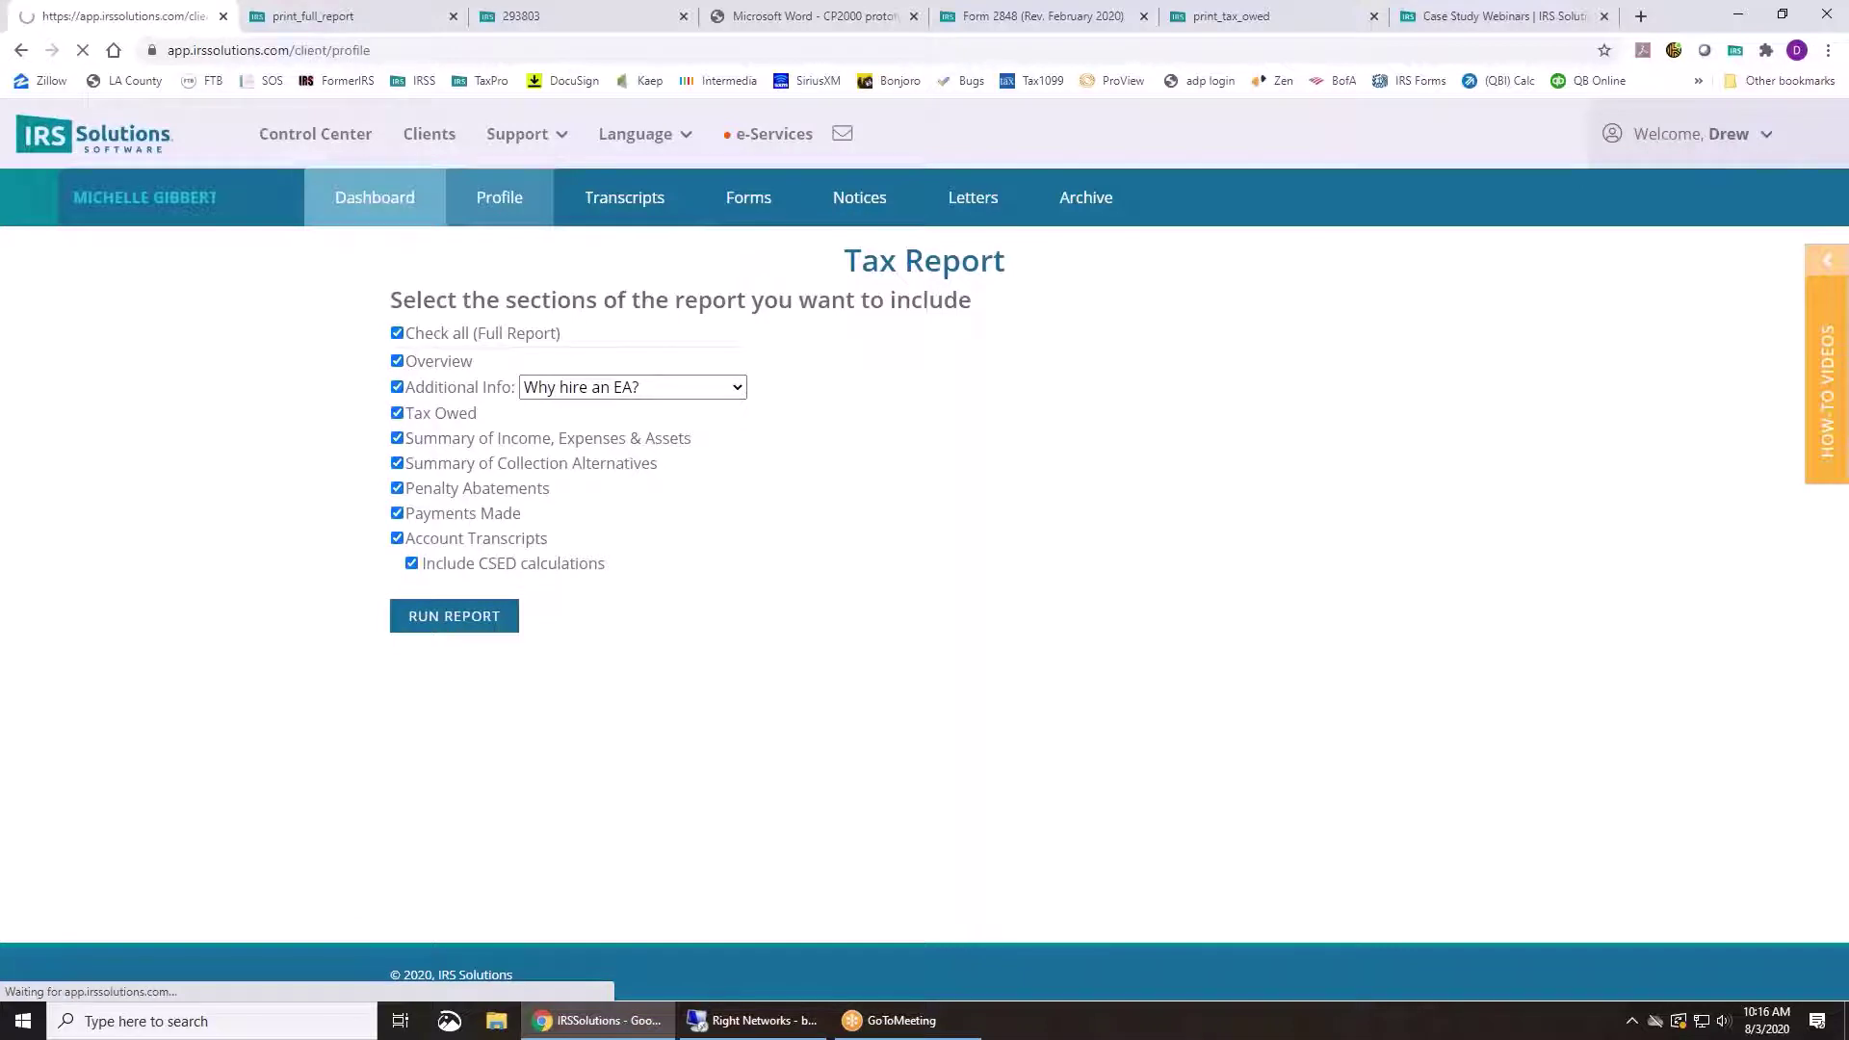
pyautogui.click(348, 203)
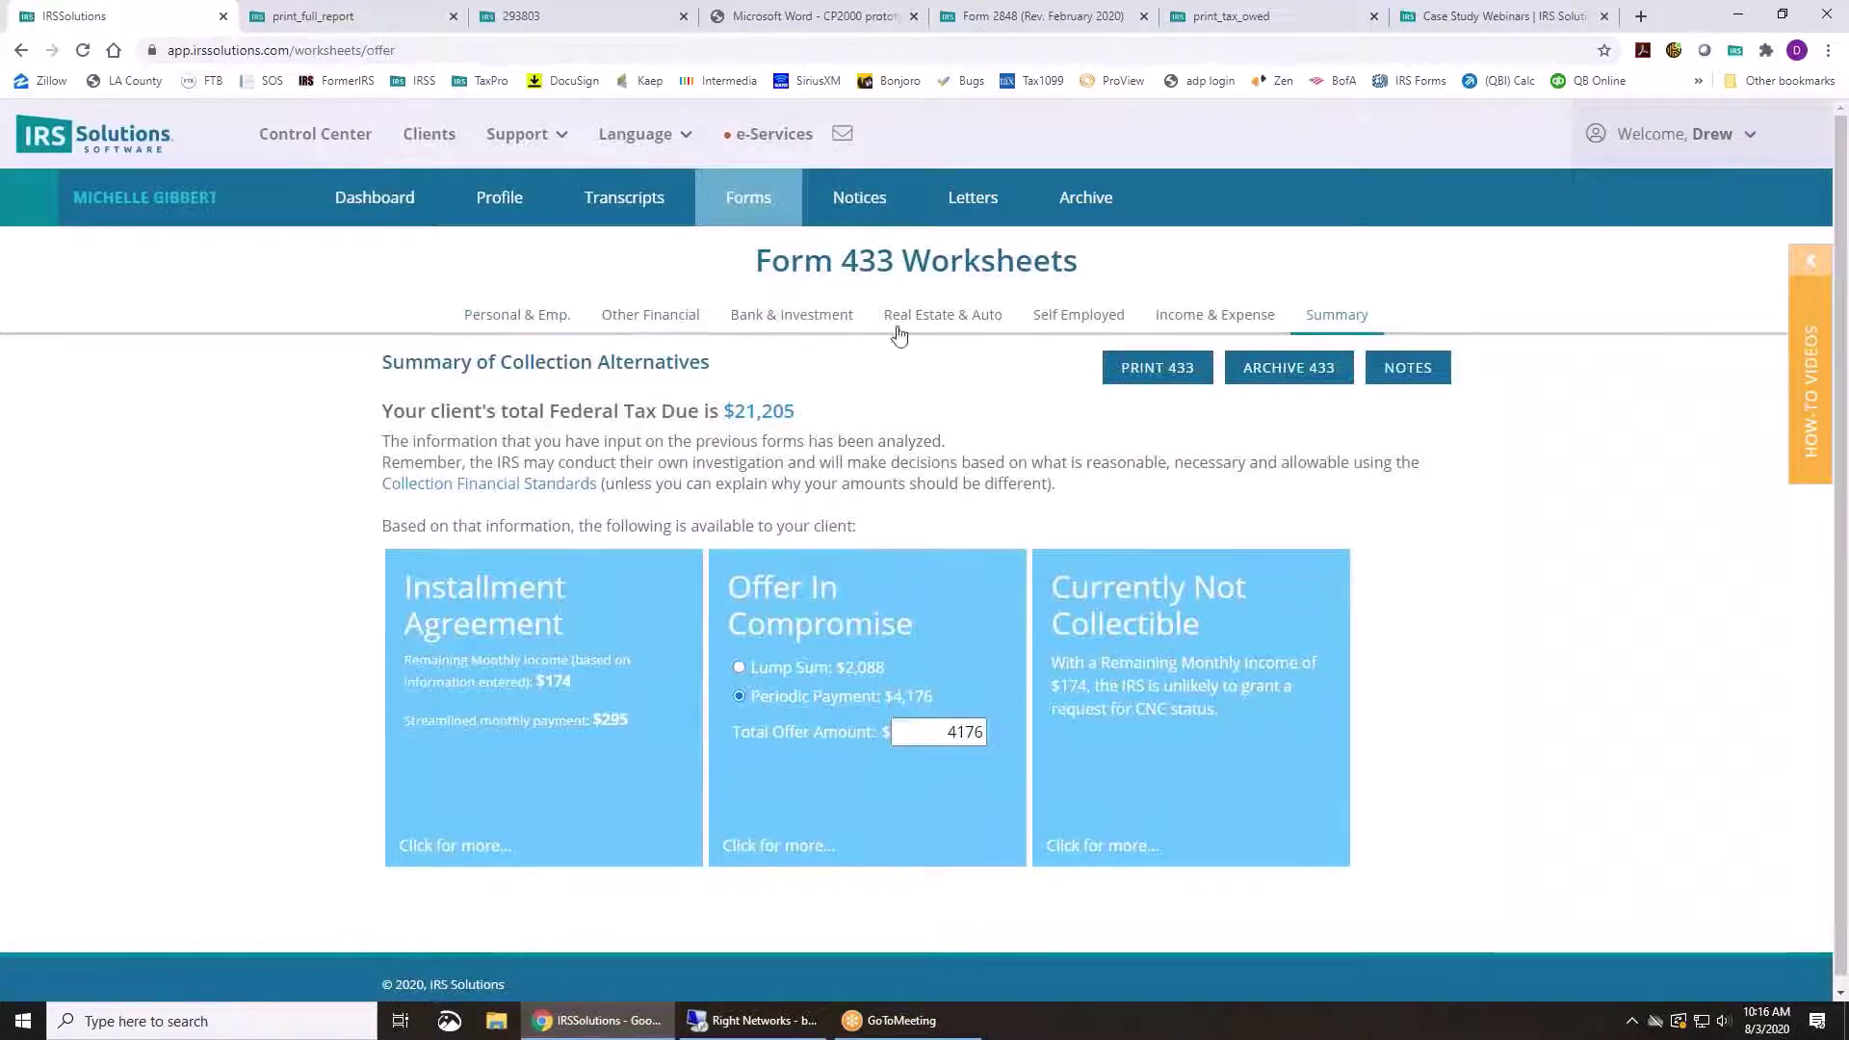
pyautogui.click(385, 208)
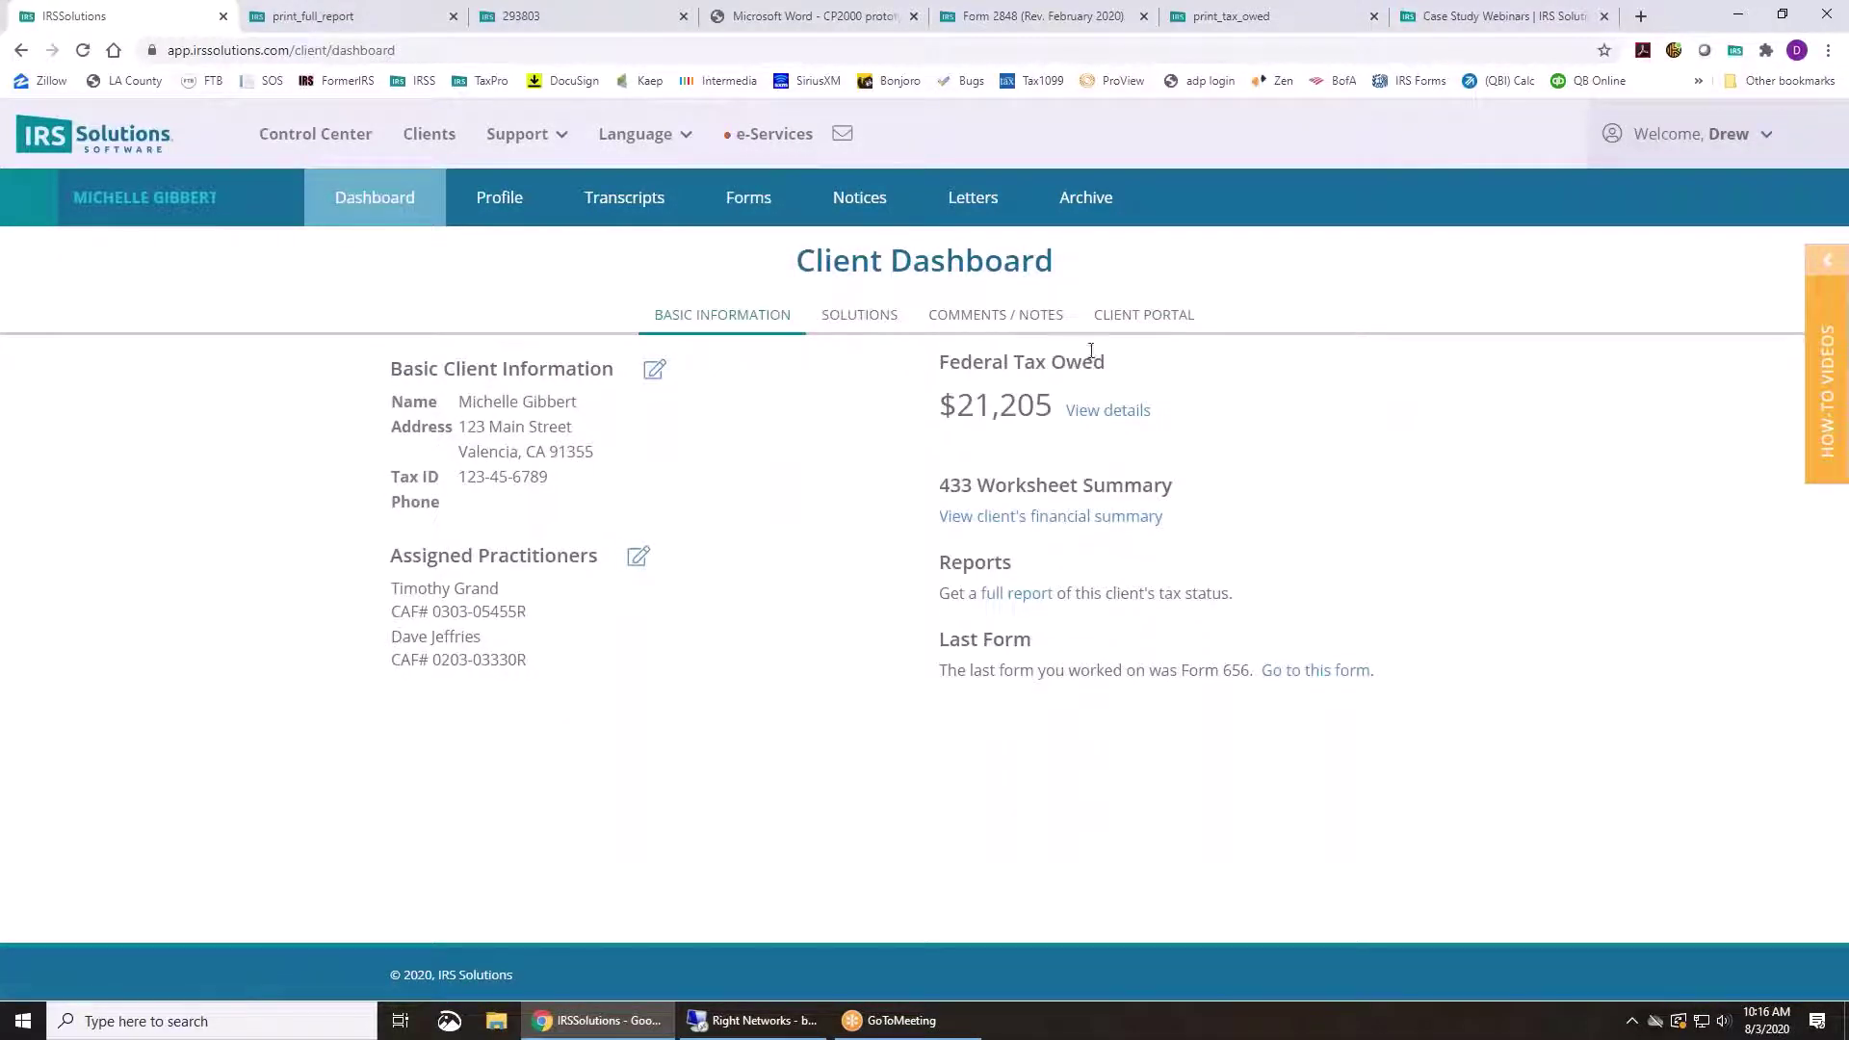
# Check the client portal status (Oct 10 invite revoked) and preview a new invitation email, cancelling it unsent
pyautogui.click(1129, 324)
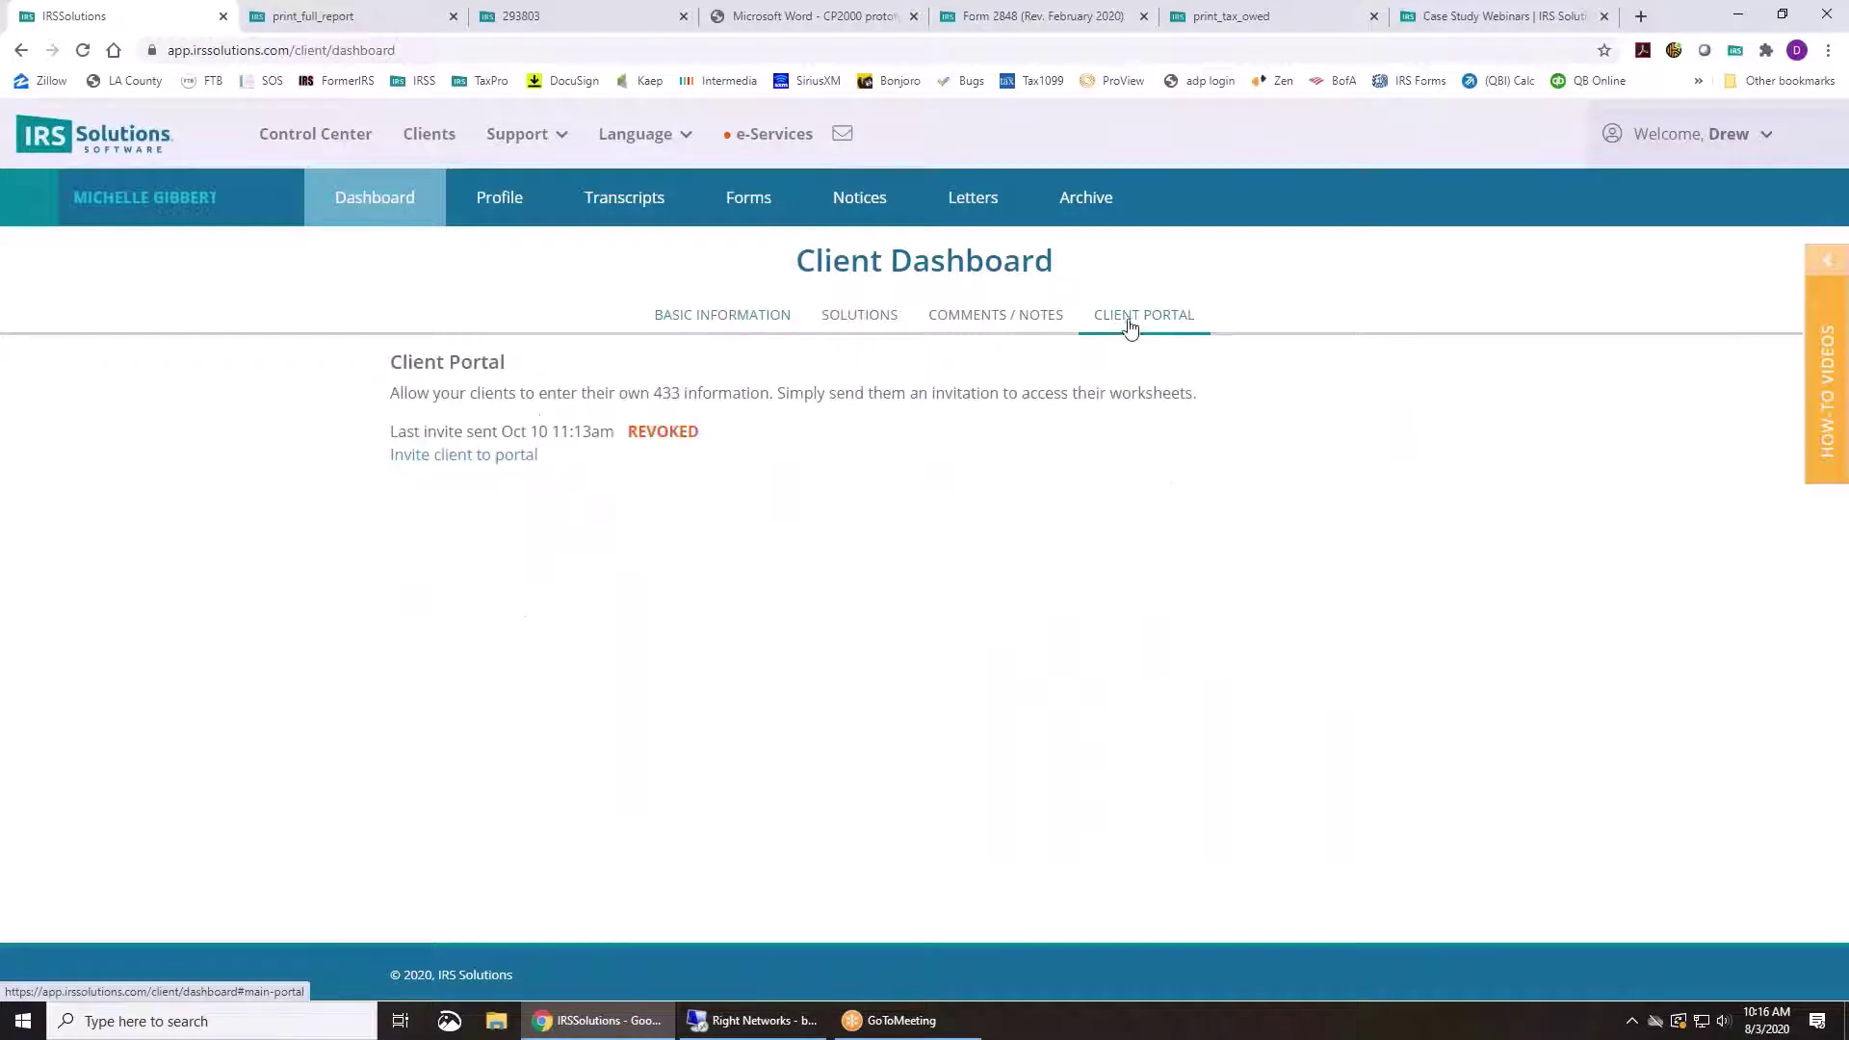
pyautogui.click(472, 457)
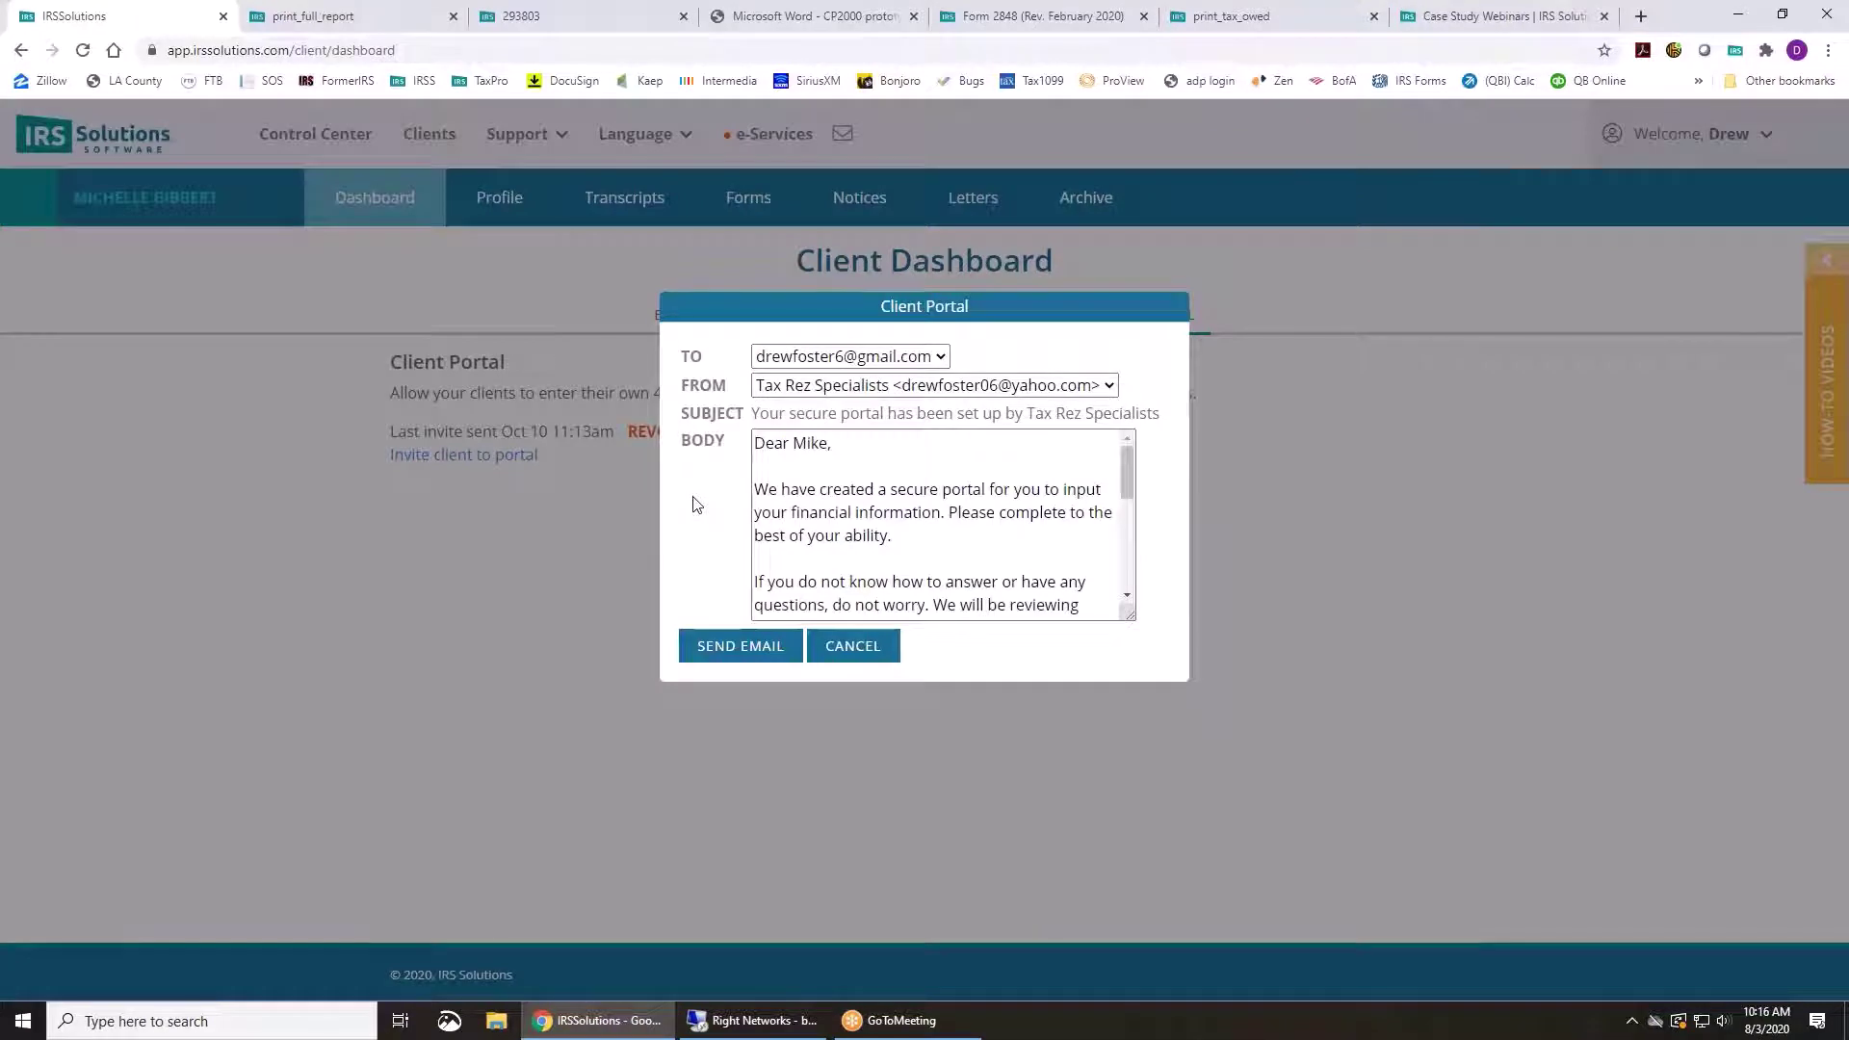
pyautogui.scroll(-5, 820, 497)
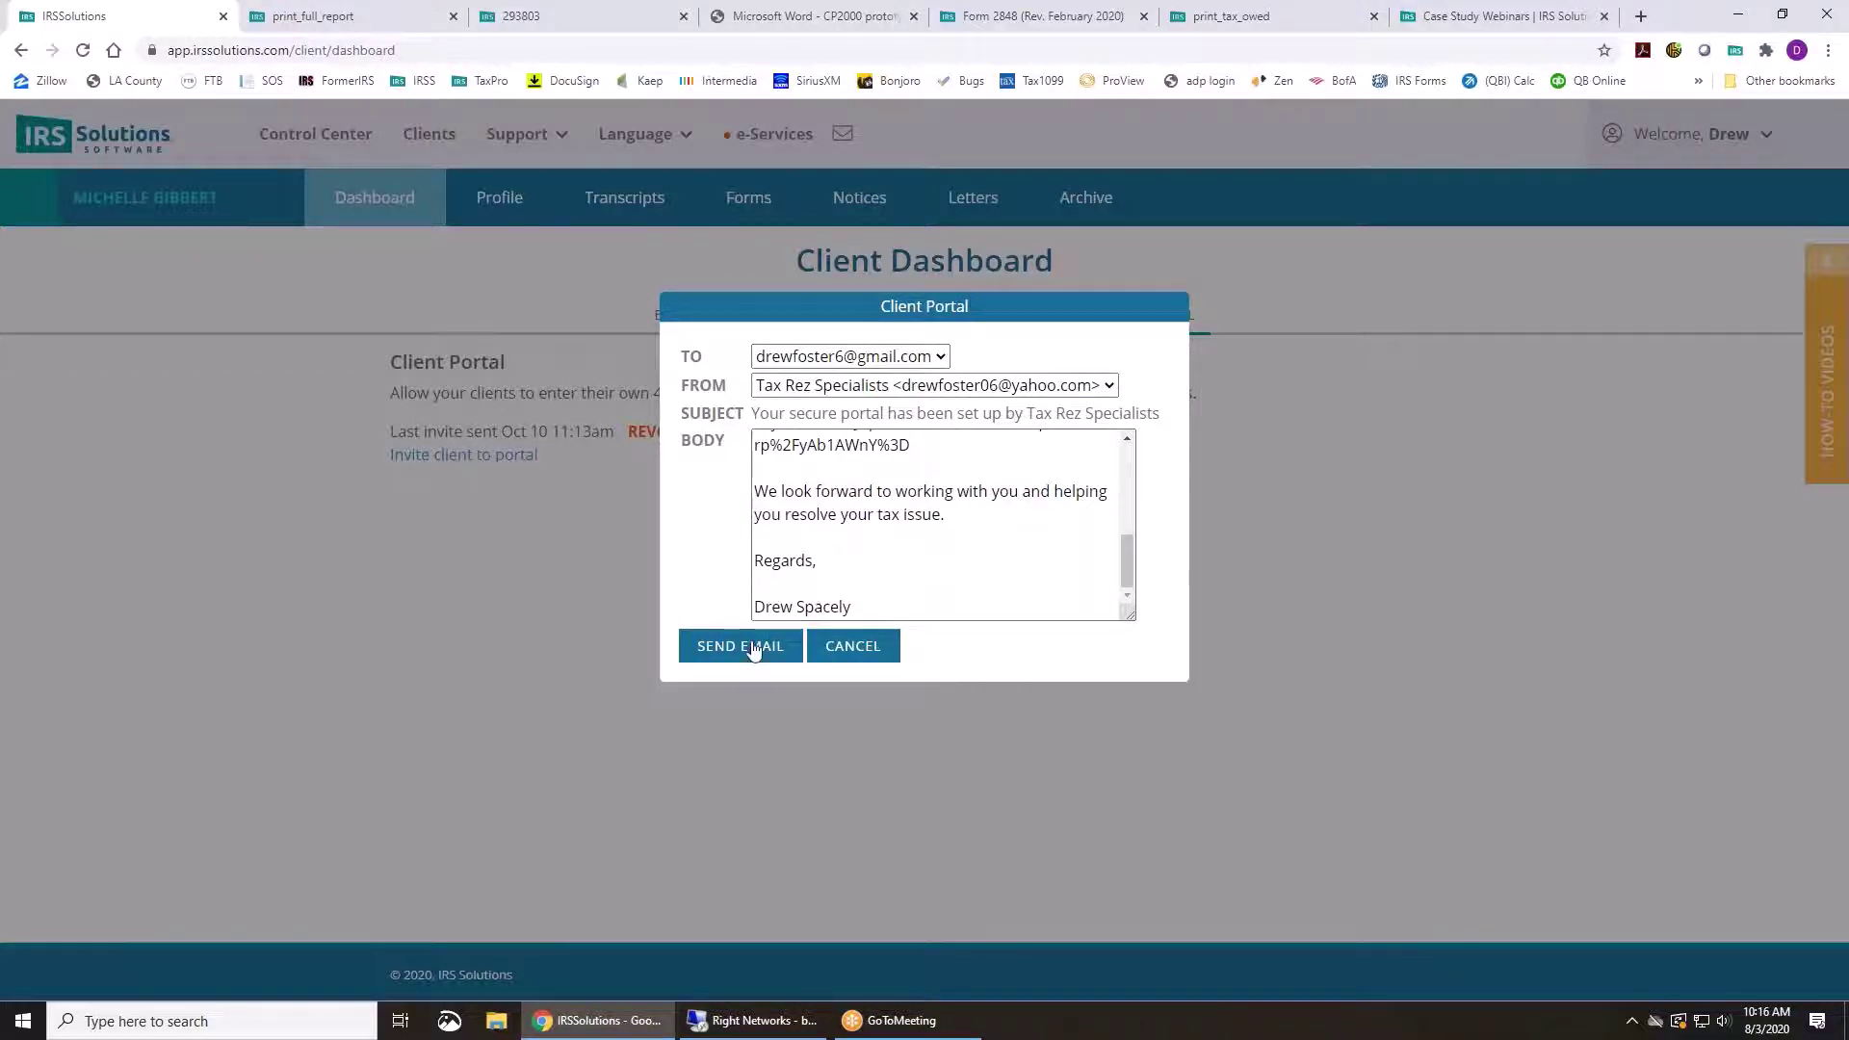
pyautogui.click(855, 648)
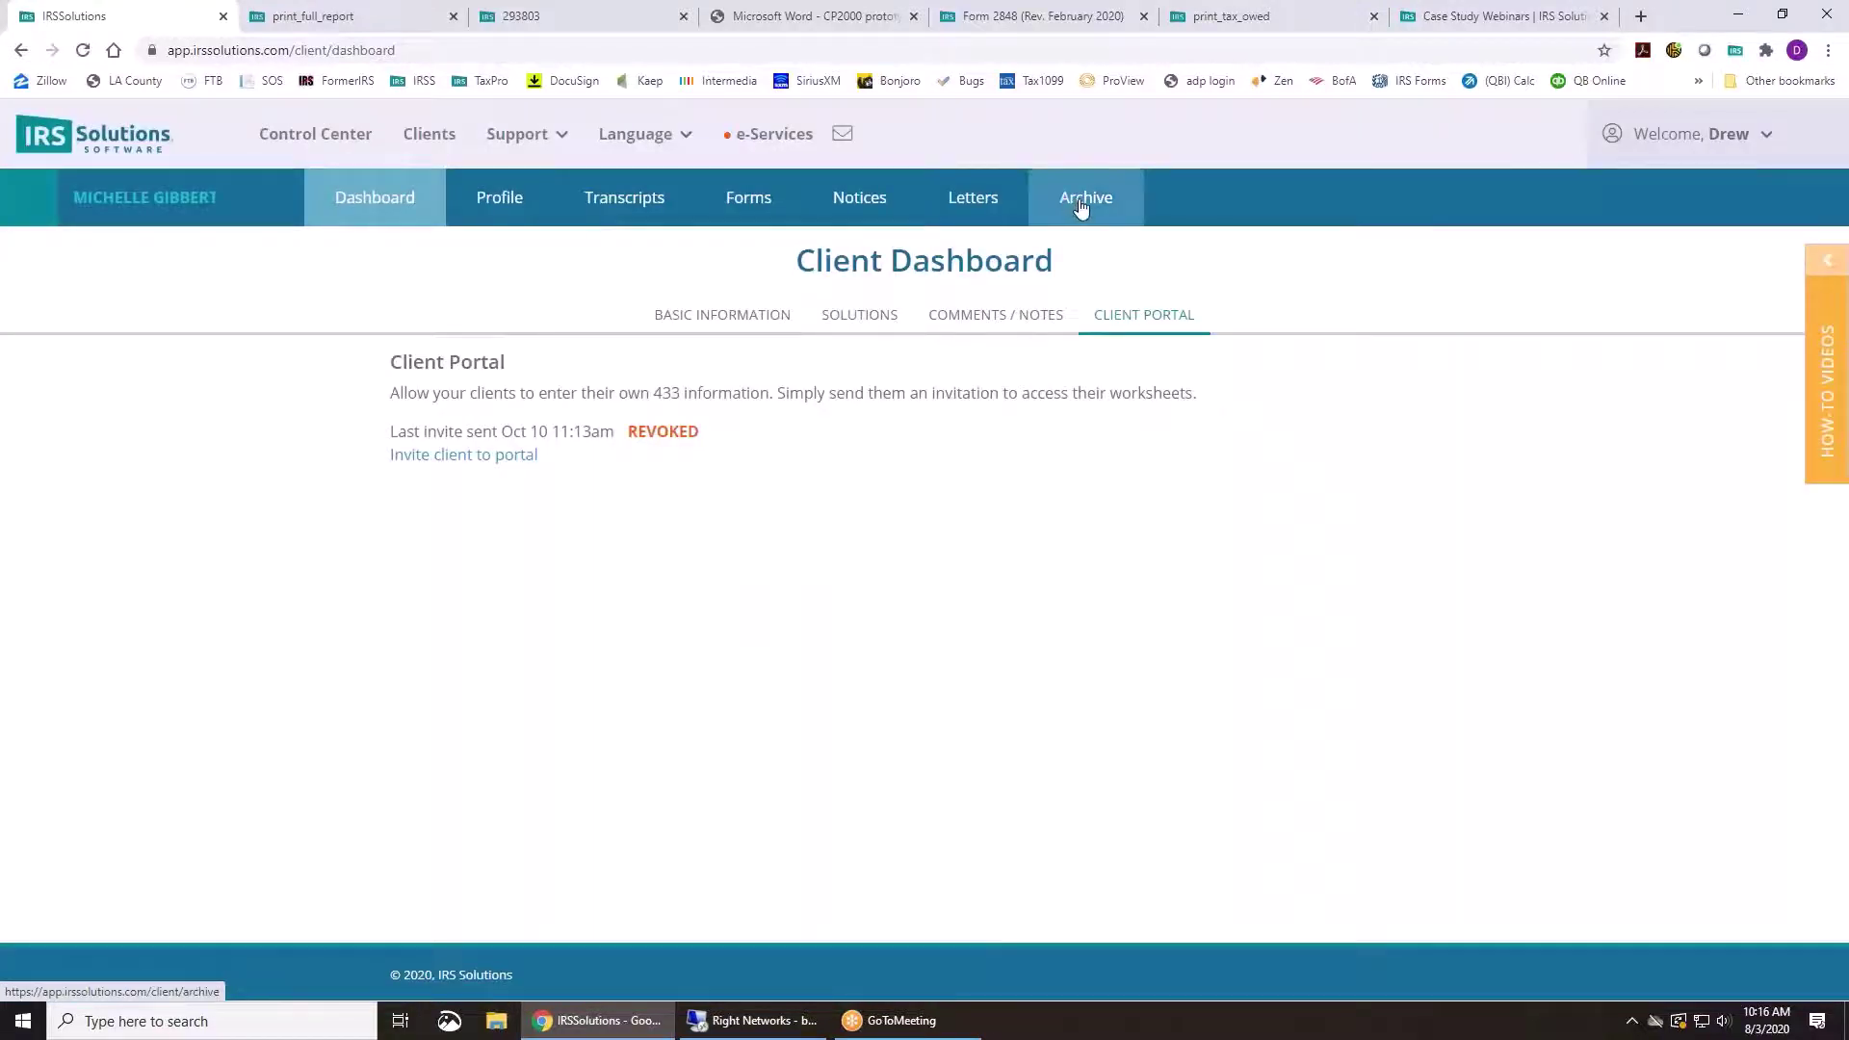
# Browse the archive's Client Documents folder with its Form 656 PDF, then go back through Dashboard to the Profile page
pyautogui.click(1082, 204)
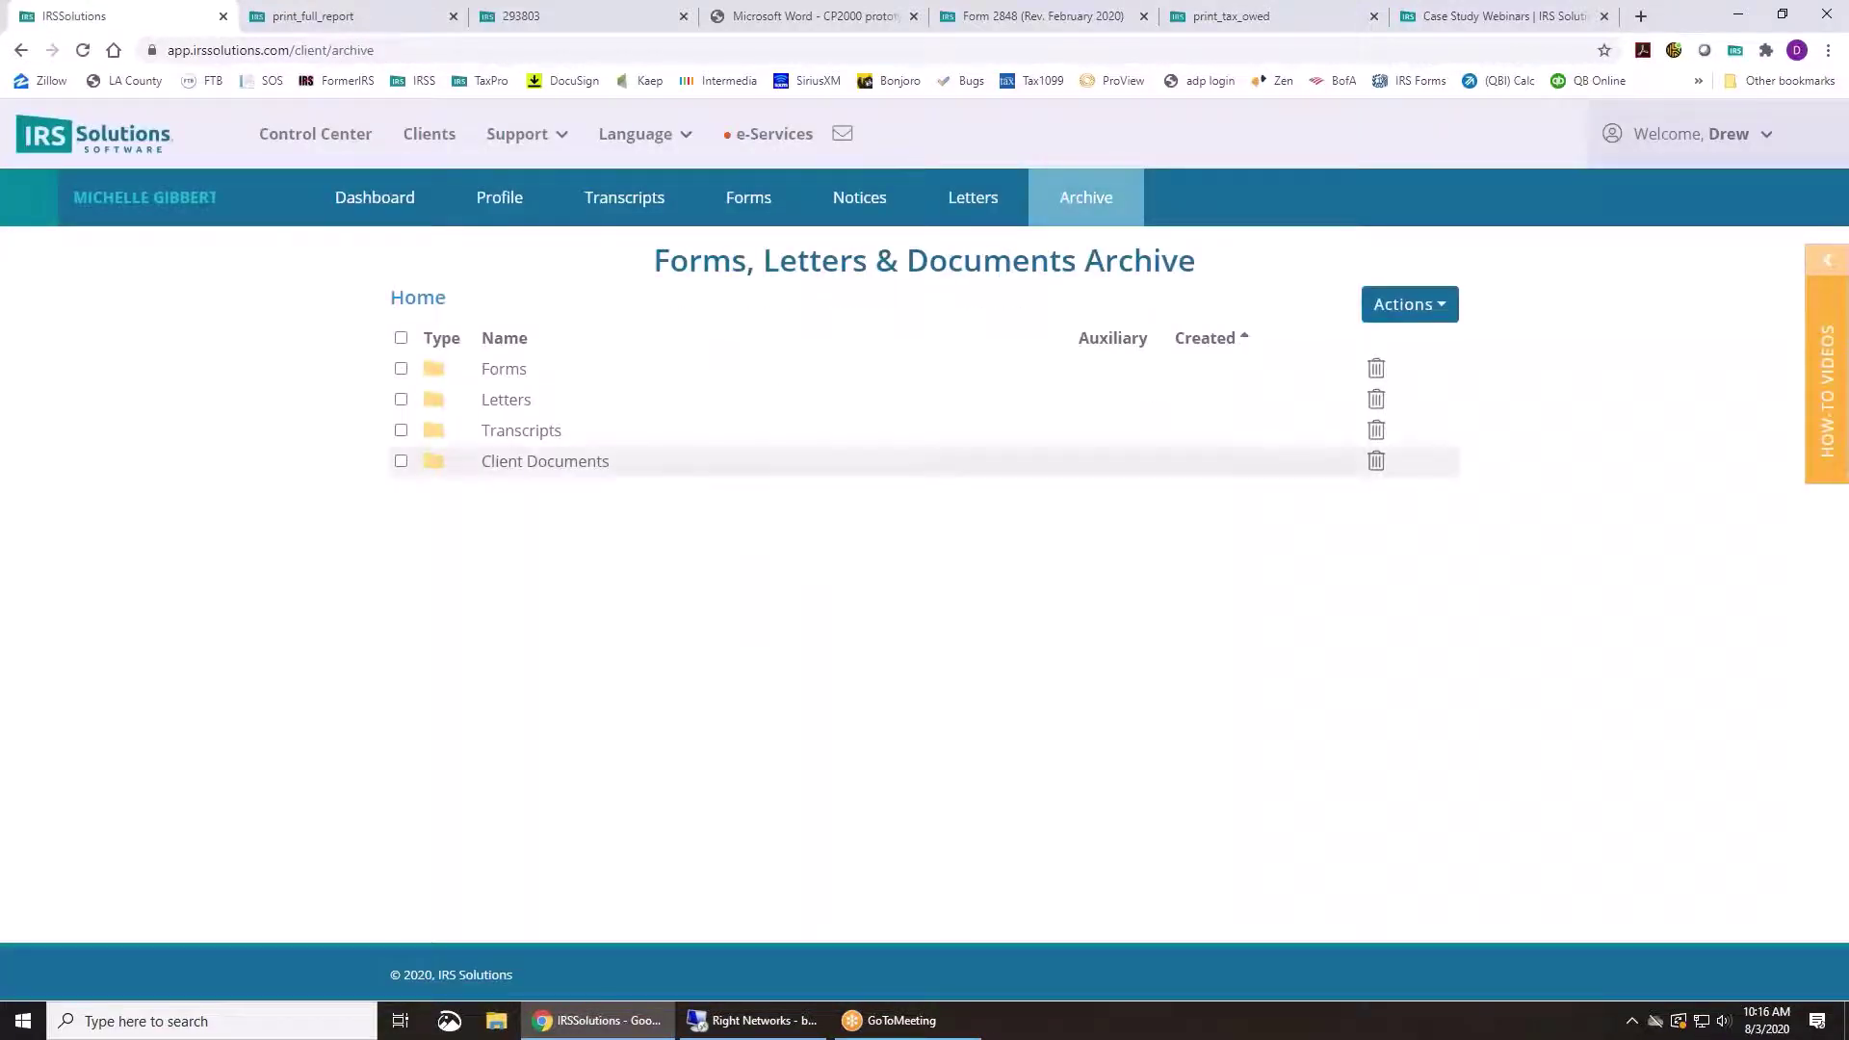
pyautogui.click(532, 467)
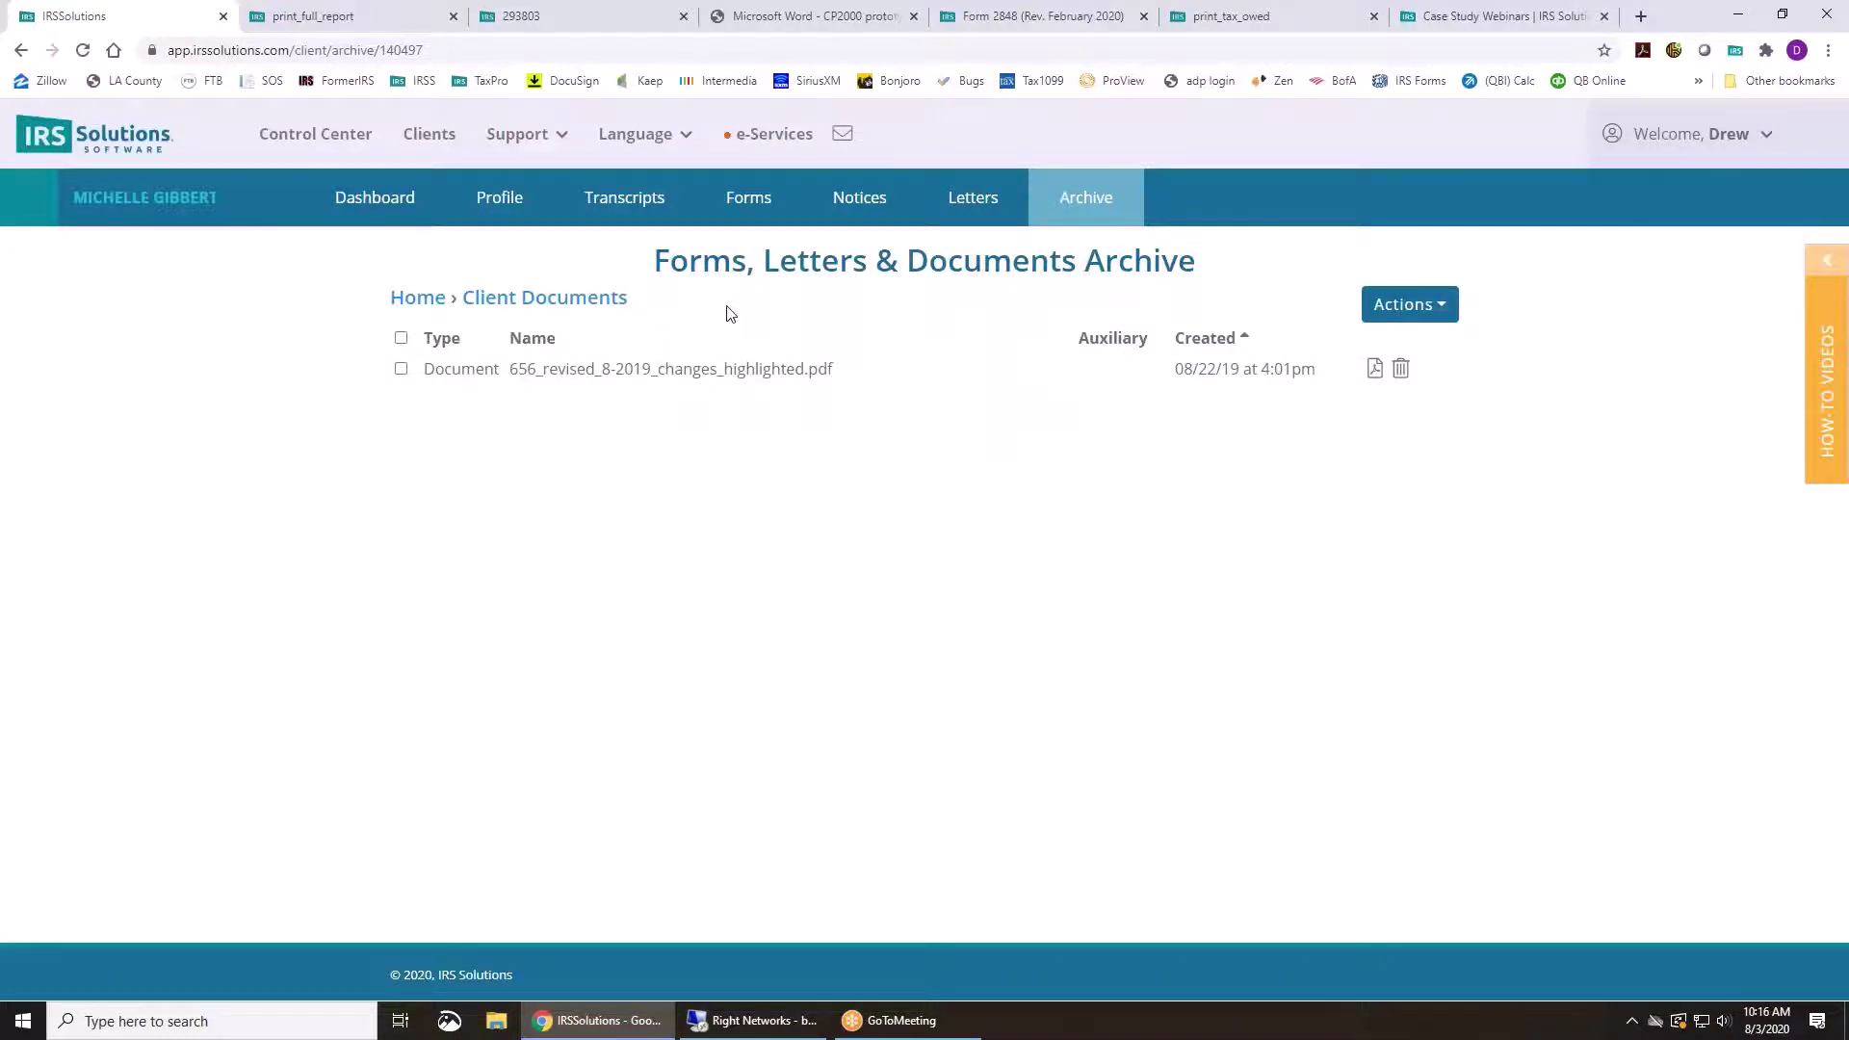
pyautogui.click(385, 201)
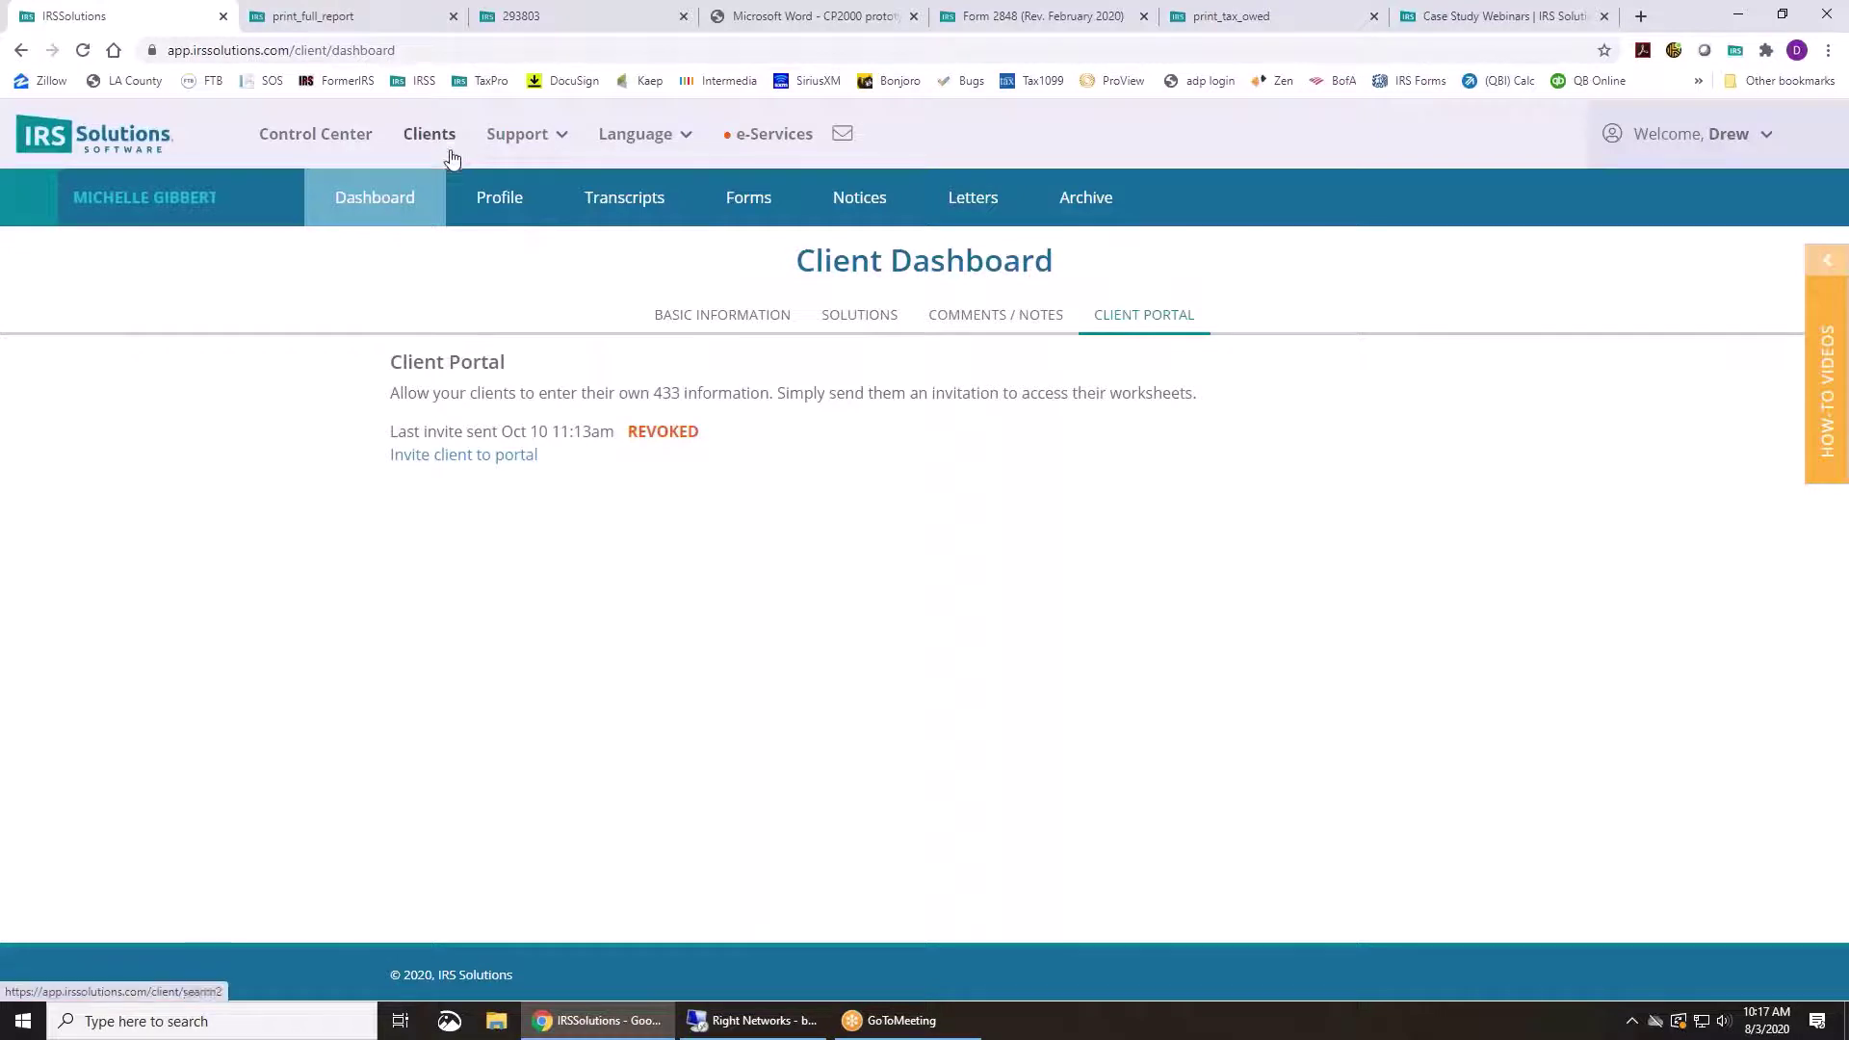
pyautogui.click(491, 199)
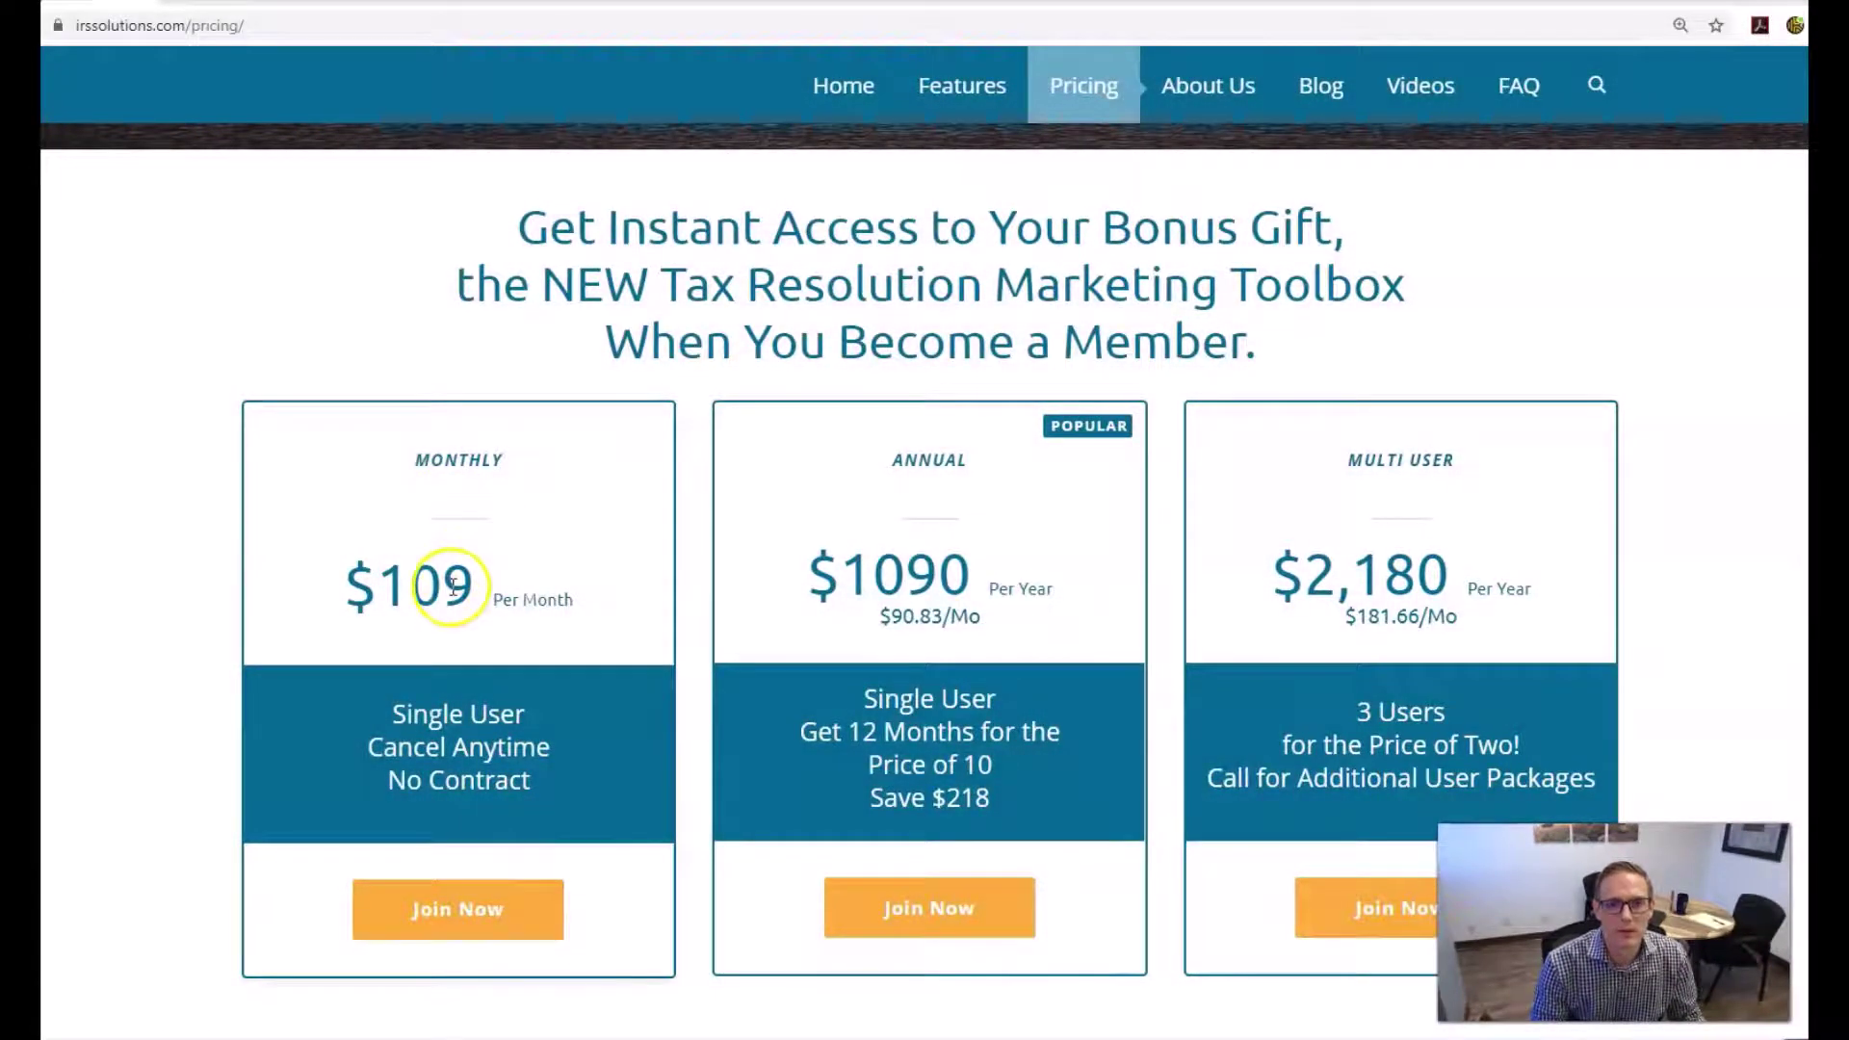
pyautogui.scroll(-2, 452, 588)
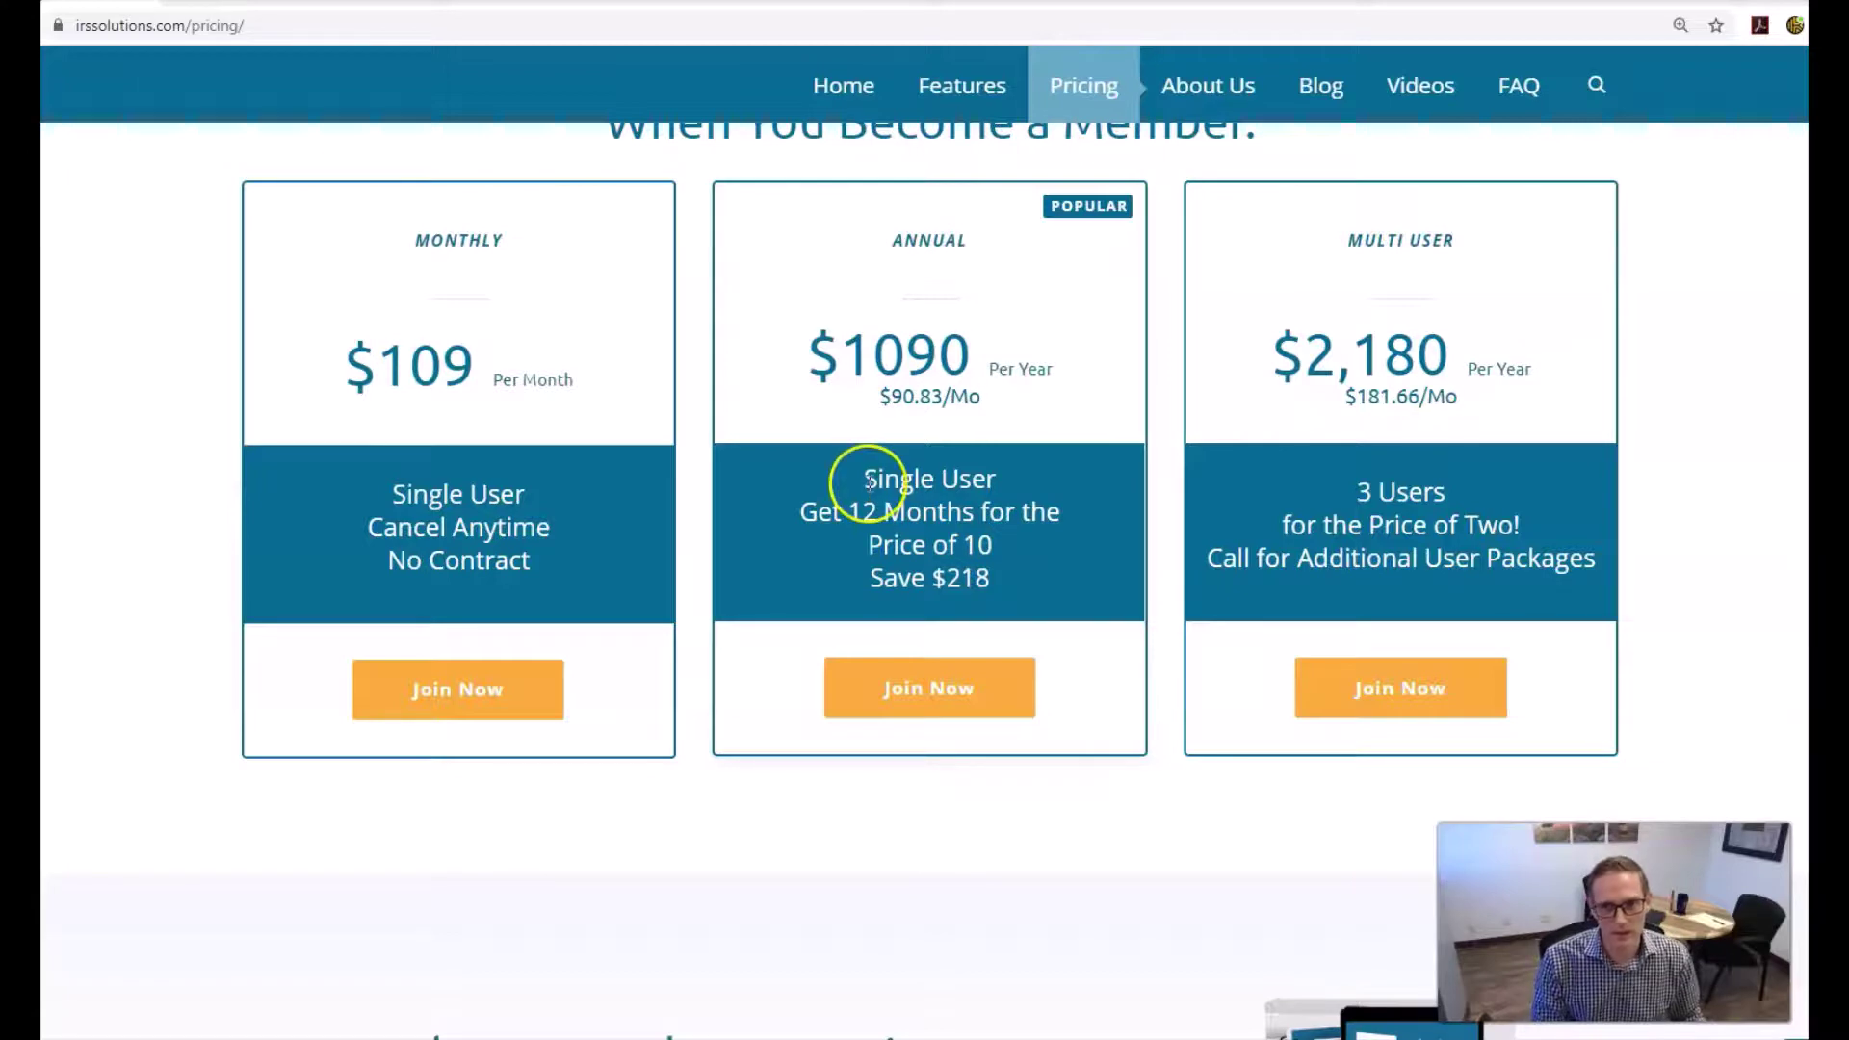
pyautogui.scroll(2, 869, 491)
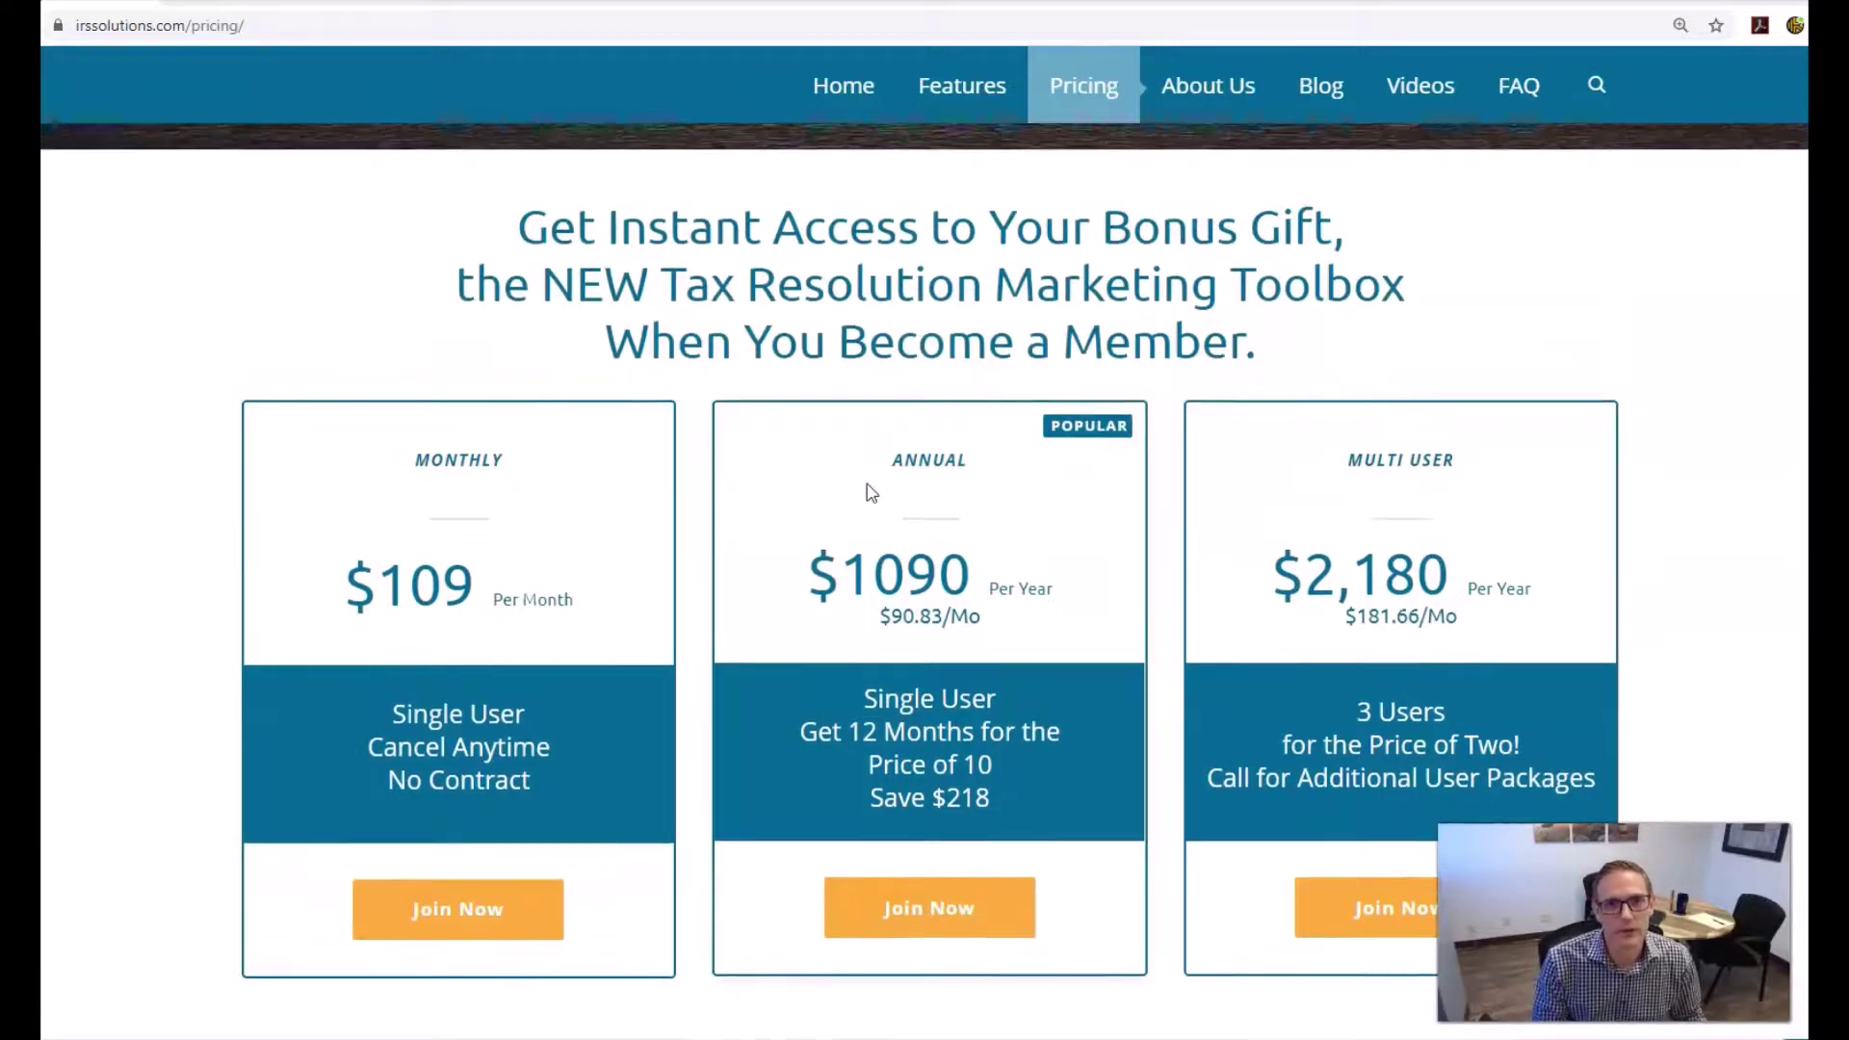